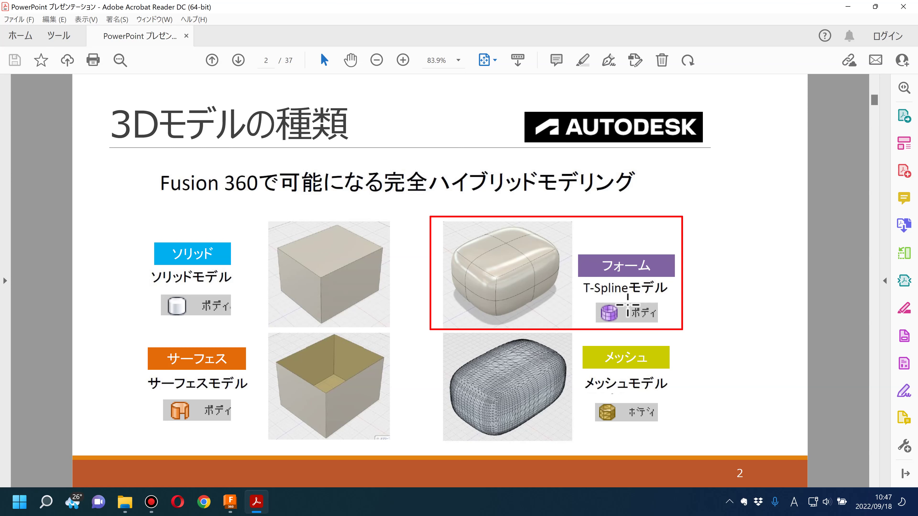
# - Scroll the PDF down to page 3, the フォームモデリング slide
pyautogui.scroll(-1, 640, 316)
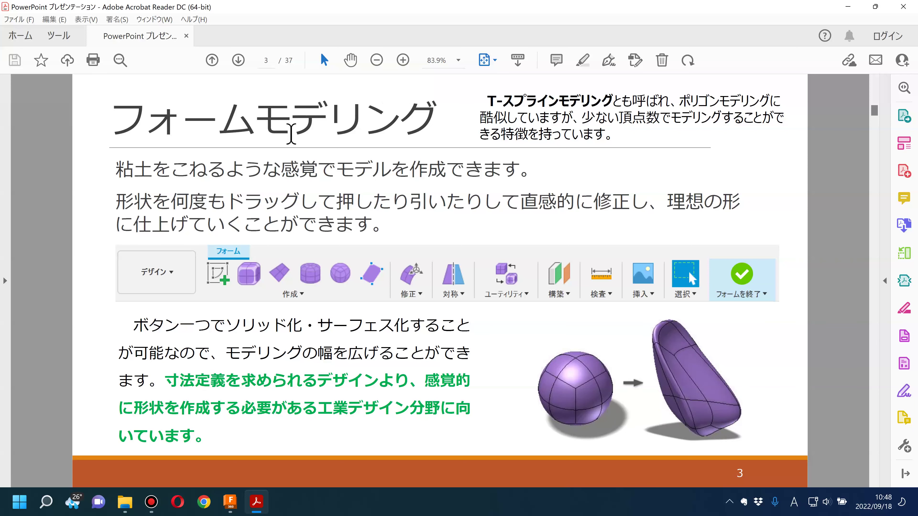
# - Highlight the T-スプラインモデリング heading, then scroll on to page 5
pyautogui.moveTo(484, 100); pyautogui.dragTo(613, 98)
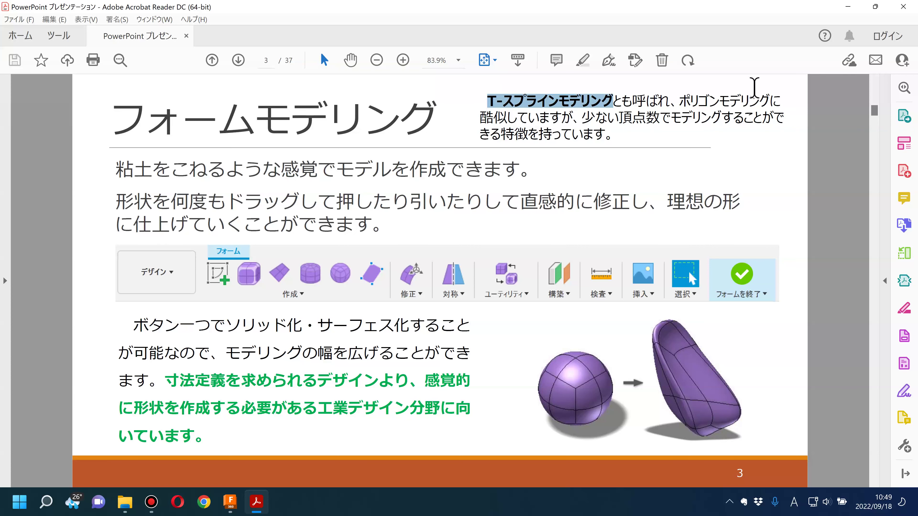
pyautogui.scroll(-6, 211, 246)
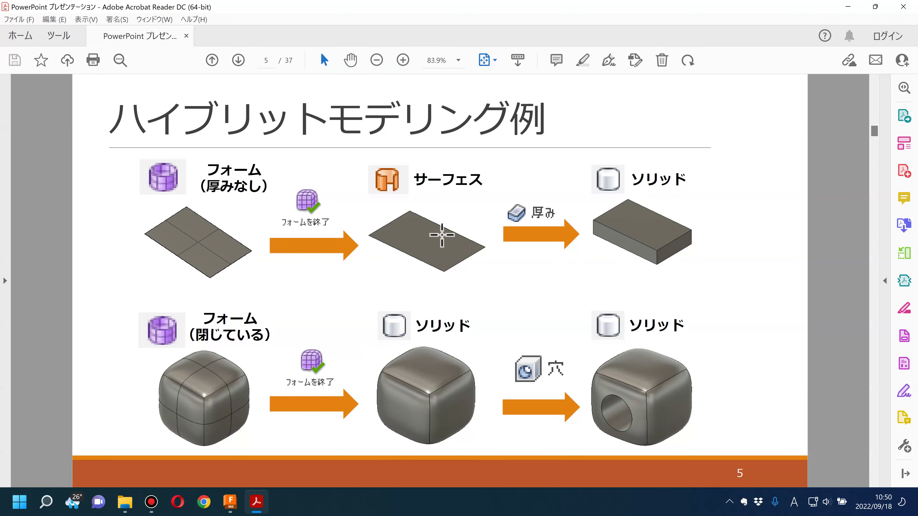
pyautogui.click(437, 243)
pyautogui.click(436, 242)
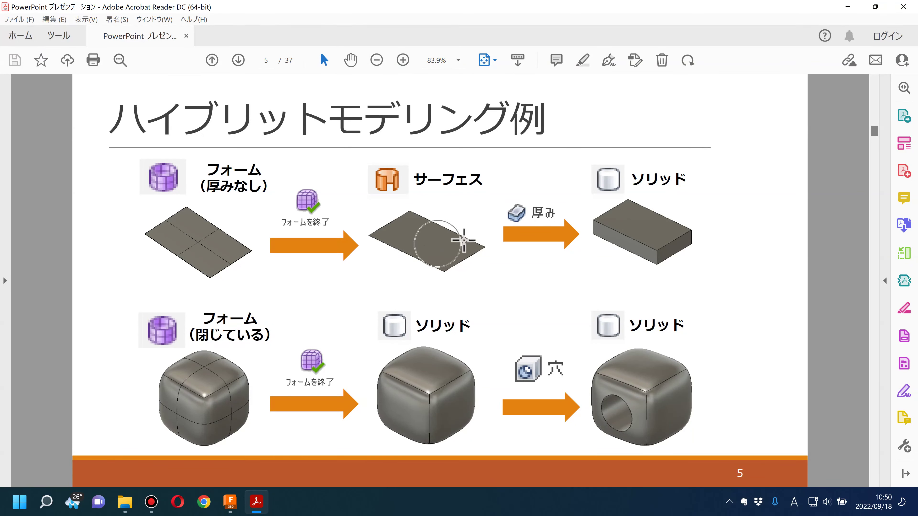
pyautogui.click(553, 239)
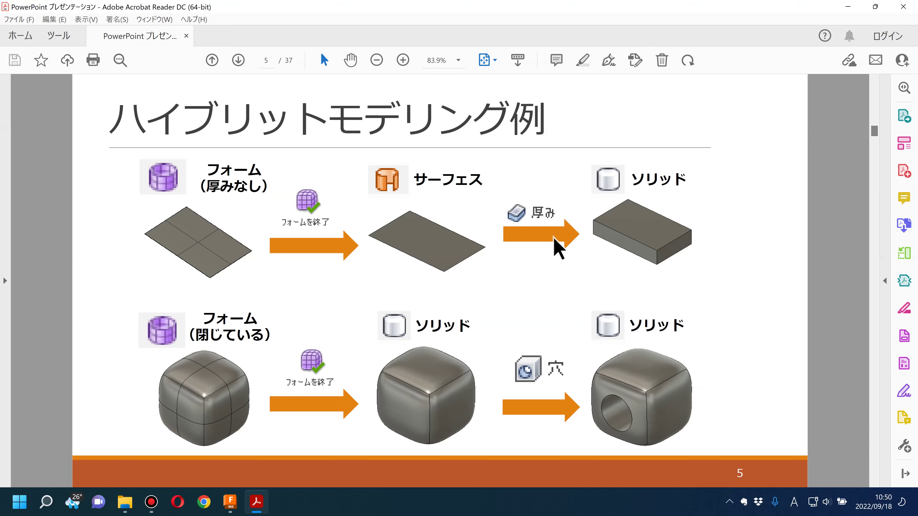
pyautogui.click(663, 241)
pyautogui.click(663, 242)
pyautogui.click(191, 394)
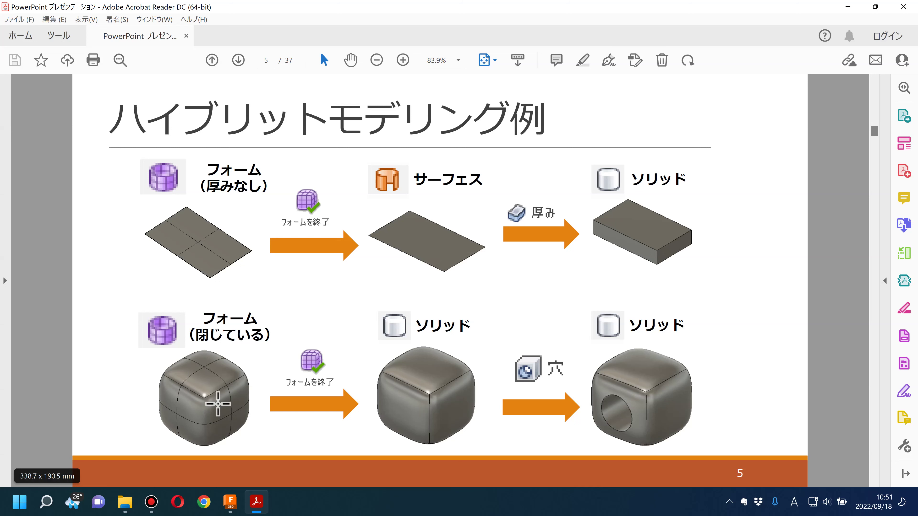
pyautogui.click(320, 405)
pyautogui.click(428, 385)
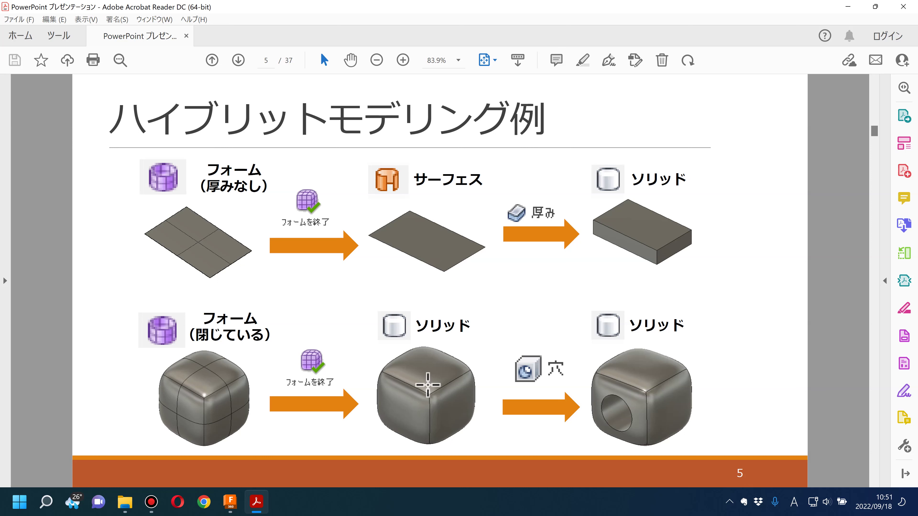
pyautogui.click(428, 385)
pyautogui.click(531, 380)
pyautogui.click(531, 380)
pyautogui.click(531, 380)
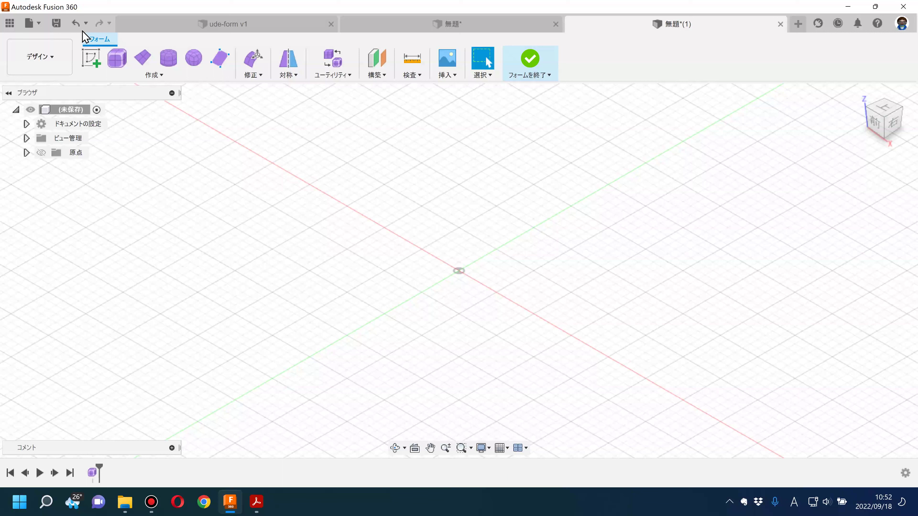
# - Look over Fusion 360's form Create shapes list, then return to slide 6
pyautogui.click(151, 75)
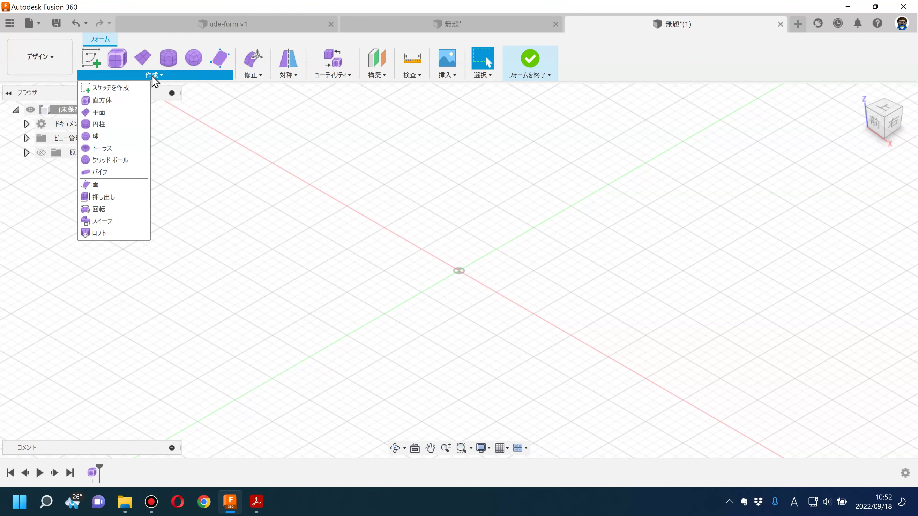
pyautogui.click(255, 502)
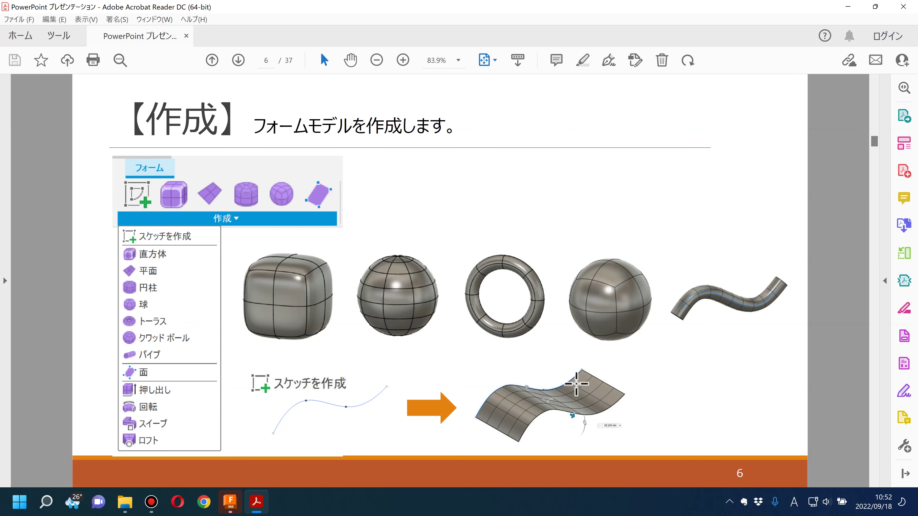
# - Sketch a multi-point S-shaped spline on a vertical origin plane and finish the sketch
pyautogui.click(230, 501)
pyautogui.click(493, 232)
pyautogui.click(168, 58)
pyautogui.click(259, 263)
pyautogui.click(344, 209)
pyautogui.click(492, 252)
pyautogui.click(682, 220)
pyautogui.click(697, 242)
pyautogui.click(775, 70)
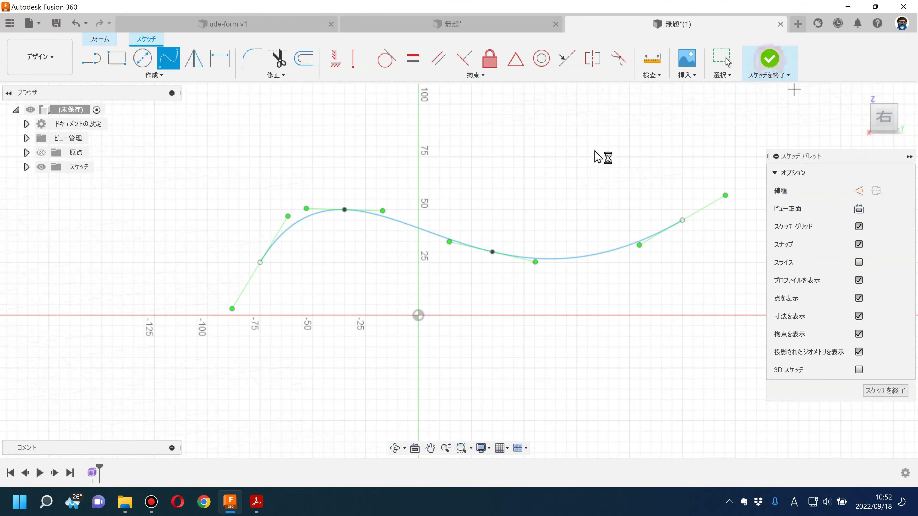
# - Extrude the spline with Create > 押し出し into an 8-face surface, then view slide 7 (修正)
pyautogui.click(116, 75)
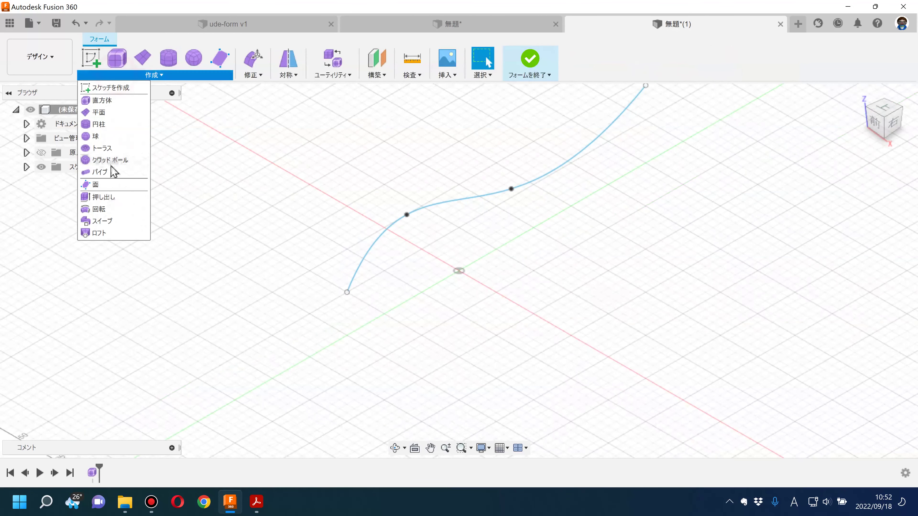
pyautogui.click(445, 206)
pyautogui.moveTo(448, 226); pyautogui.dragTo(326, 272, button='middle')
pyautogui.click(137, 74)
pyautogui.click(104, 196)
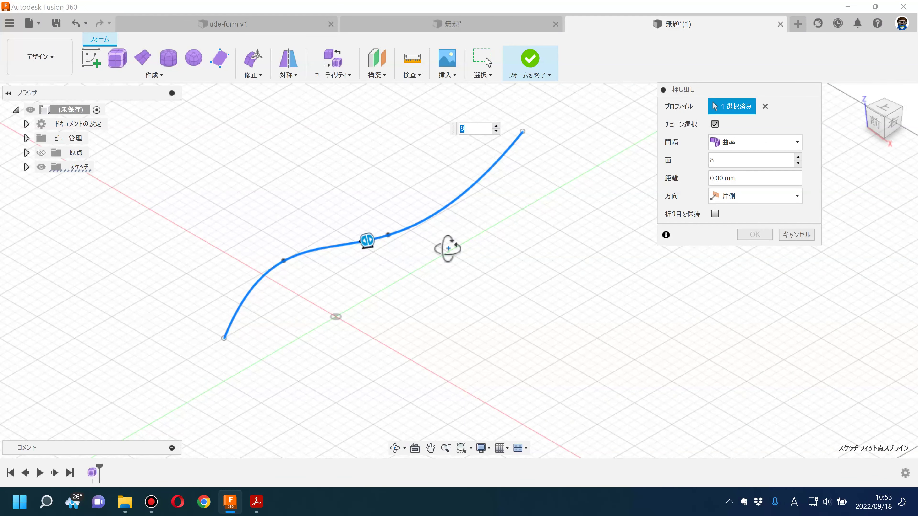
pyautogui.keyDown('shift'); pyautogui.moveTo(447, 249); pyautogui.dragTo(449, 244, button='middle'); pyautogui.keyUp('shift')
pyautogui.moveTo(379, 237); pyautogui.dragTo(448, 245)
pyautogui.keyDown('shift'); pyautogui.moveTo(474, 305); pyautogui.dragTo(430, 307, button='middle'); pyautogui.keyUp('shift')
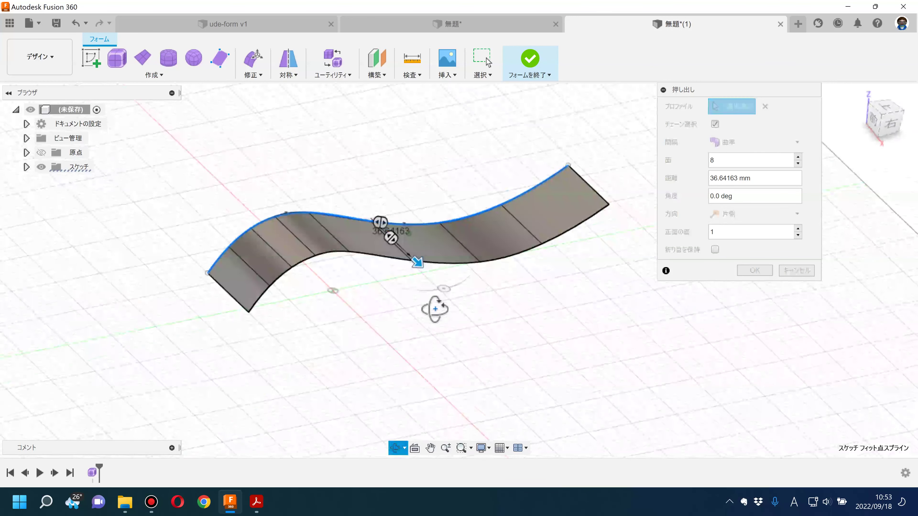
pyautogui.click(756, 271)
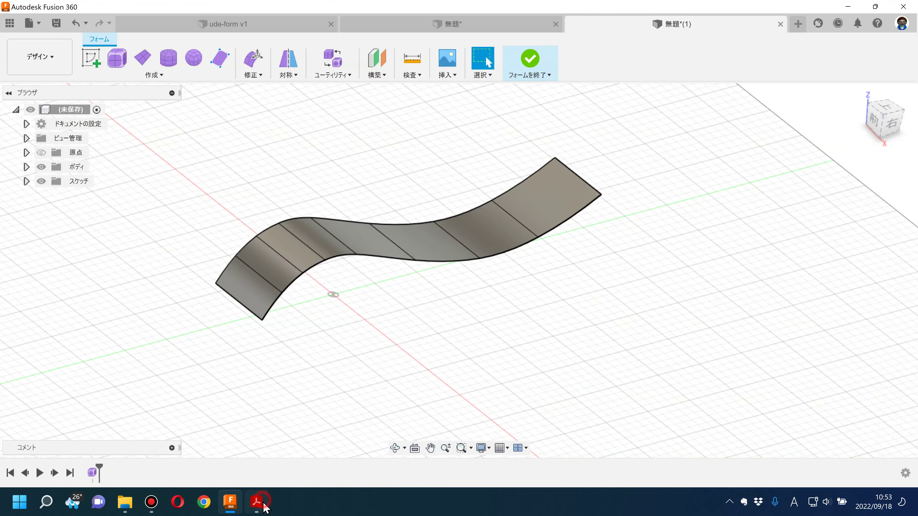
pyautogui.click(256, 501)
pyautogui.scroll(-1, 731, 420)
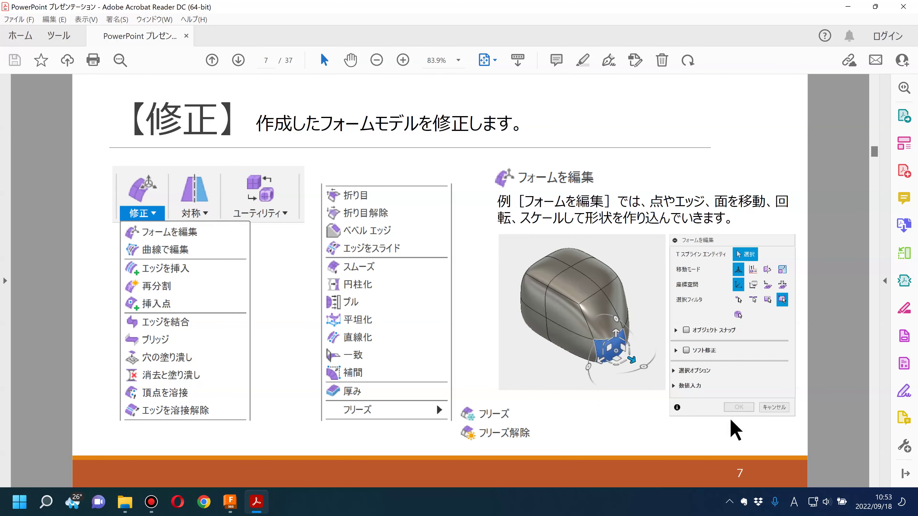
# - Compare Fusion's 修正 tool list with the page 7 slide, then return to Fusion 360
pyautogui.click(230, 502)
pyautogui.click(256, 76)
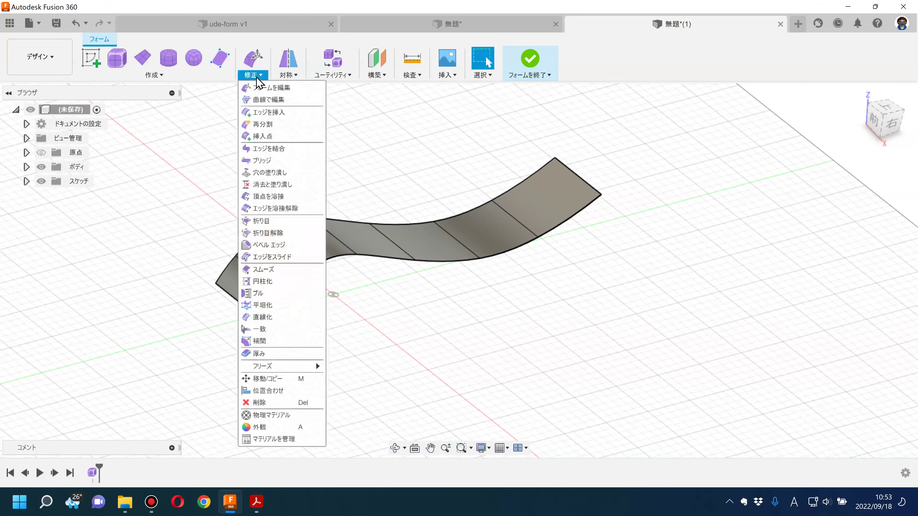
pyautogui.click(257, 507)
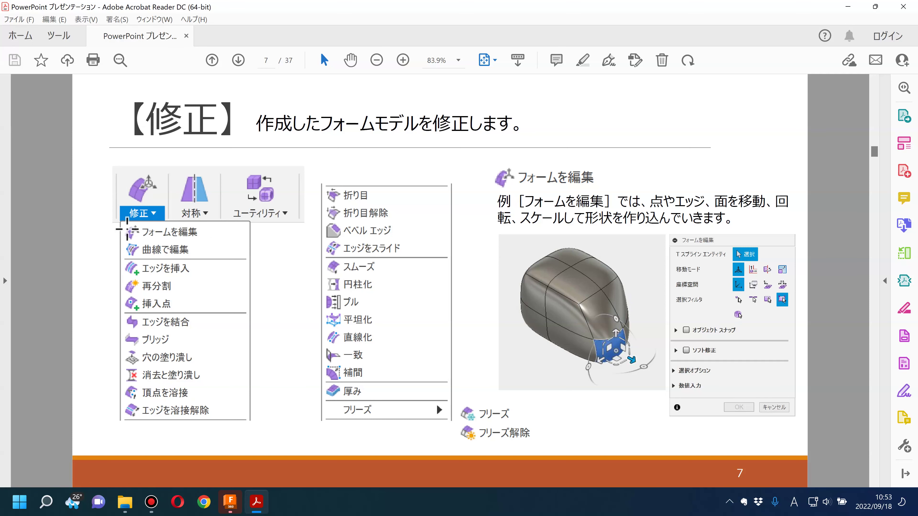
pyautogui.moveTo(139, 239); pyautogui.dragTo(291, 248)
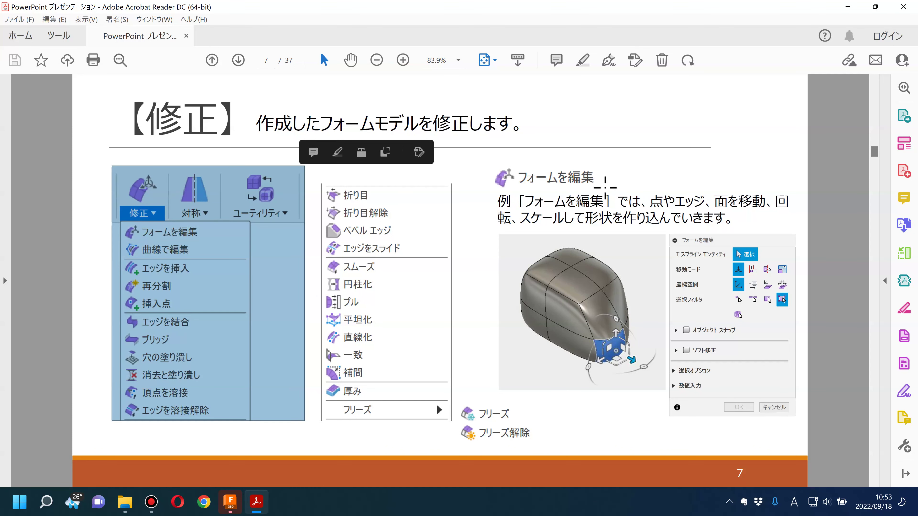
pyautogui.click(634, 205)
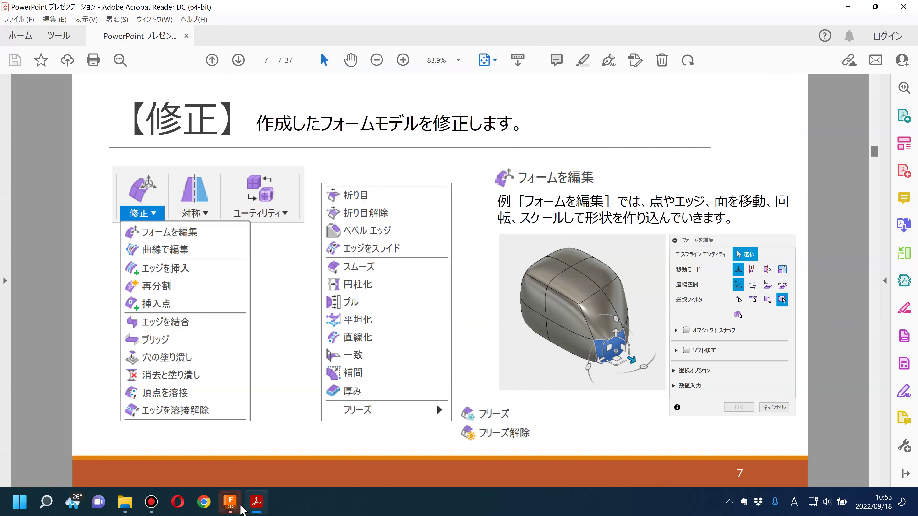
pyautogui.click(231, 502)
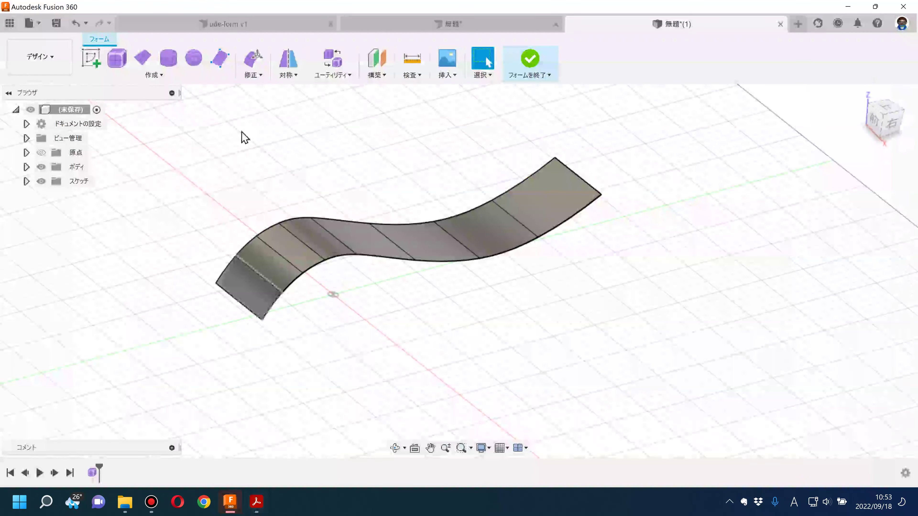
# - With Edit Form, raise a middle face, pull a vertex, and shift an edge of the strip
pyautogui.click(252, 67)
pyautogui.click(408, 249)
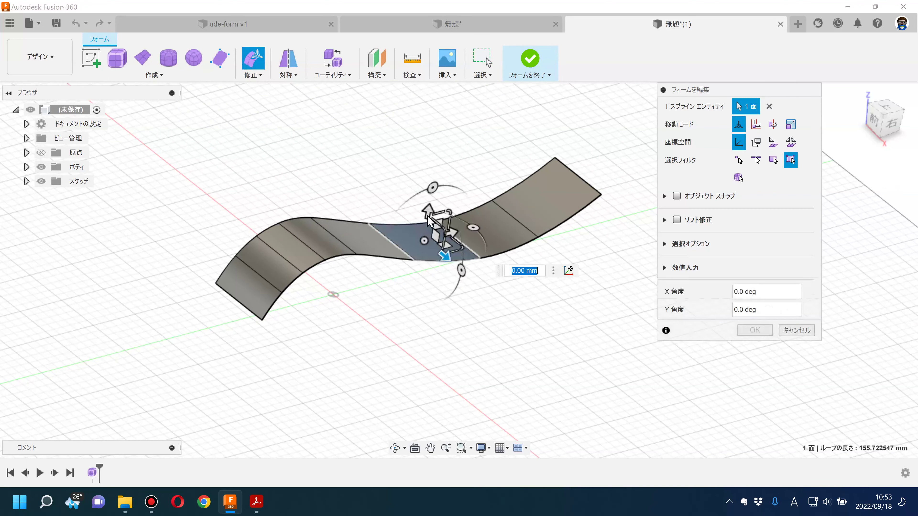
pyautogui.moveTo(430, 208)
pyautogui.mouseDown()
pyautogui.moveTo(424, 165)
pyautogui.moveTo(427, 215)
pyautogui.mouseUp()
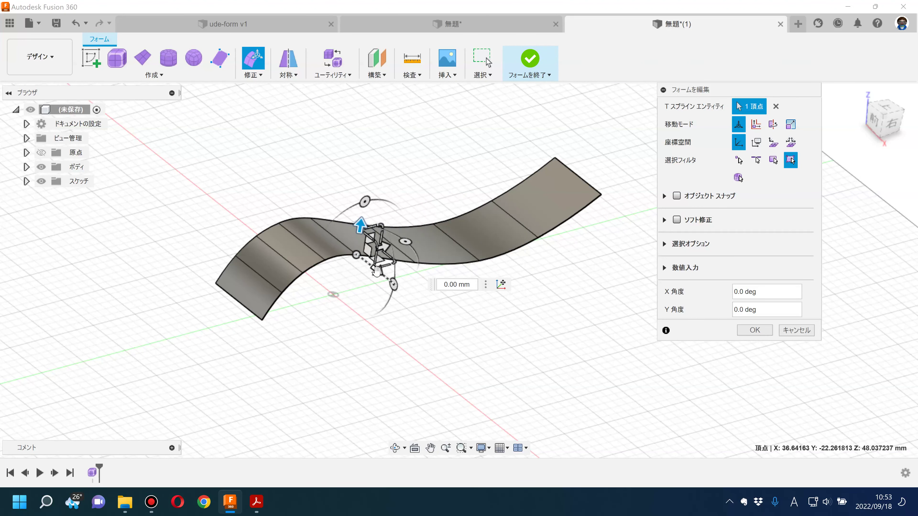
pyautogui.click(356, 255)
pyautogui.moveTo(416, 302); pyautogui.dragTo(365, 262)
pyautogui.click(521, 229)
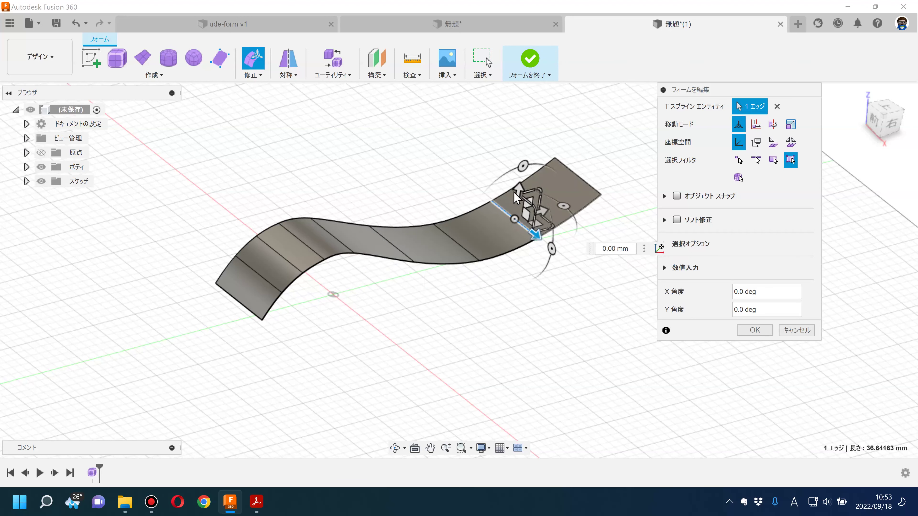
pyautogui.moveTo(519, 180)
pyautogui.mouseDown()
pyautogui.moveTo(515, 195)
pyautogui.moveTo(527, 184)
pyautogui.moveTo(590, 179)
pyautogui.mouseUp()
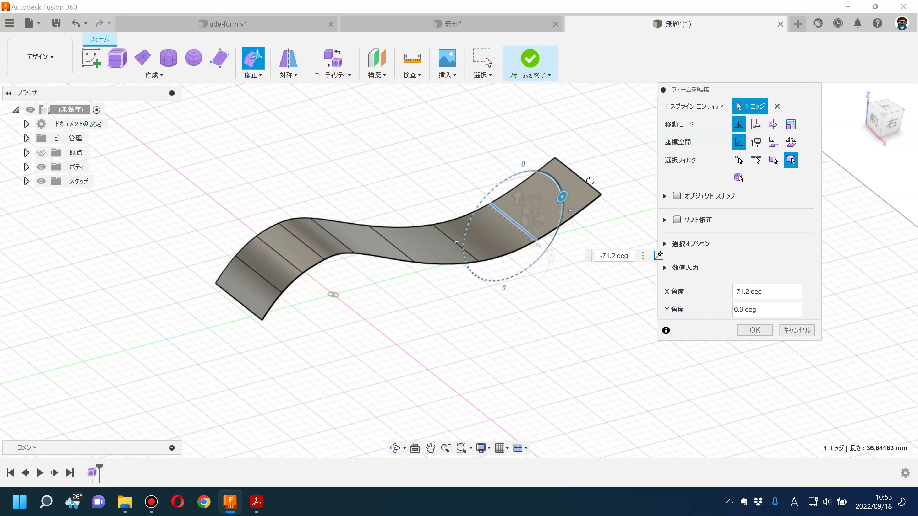
# - Tilt the middle face by -15 degrees, move it down, and clear the selection
pyautogui.click(444, 244)
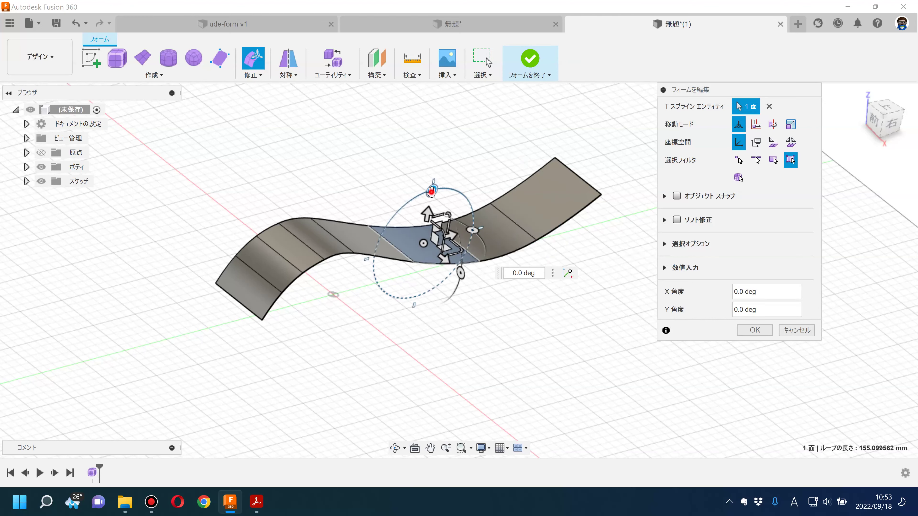
pyautogui.moveTo(408, 205); pyautogui.dragTo(437, 236)
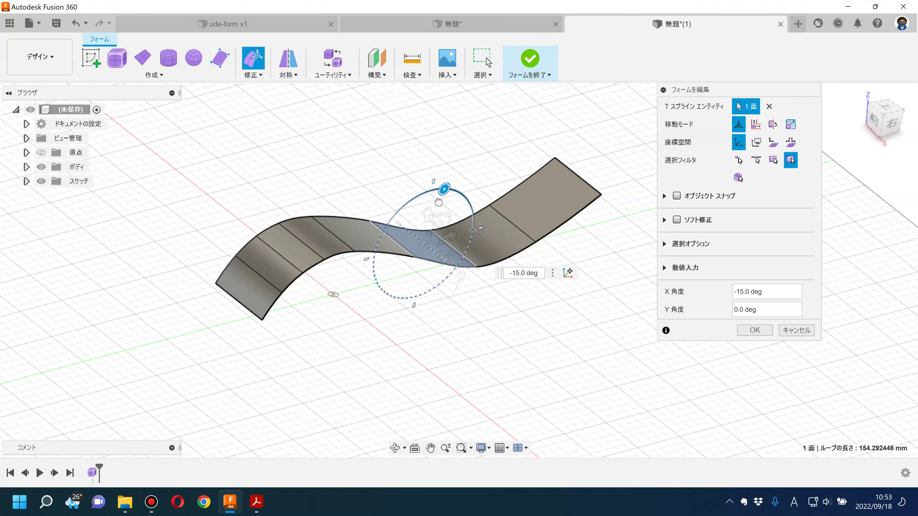
pyautogui.moveTo(437, 236); pyautogui.dragTo(427, 318)
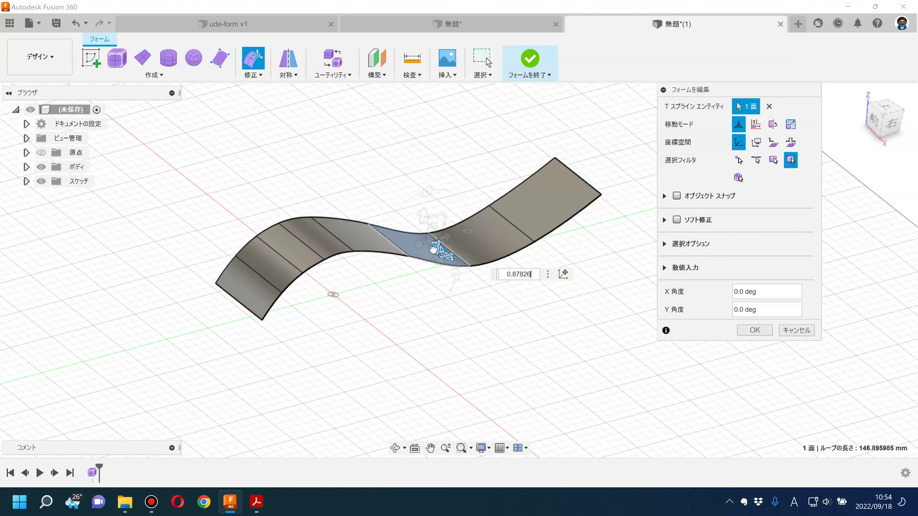
pyautogui.click(427, 318)
pyautogui.click(809, 289)
pyautogui.click(607, 334)
pyautogui.hotkey('alt', 'Tab')
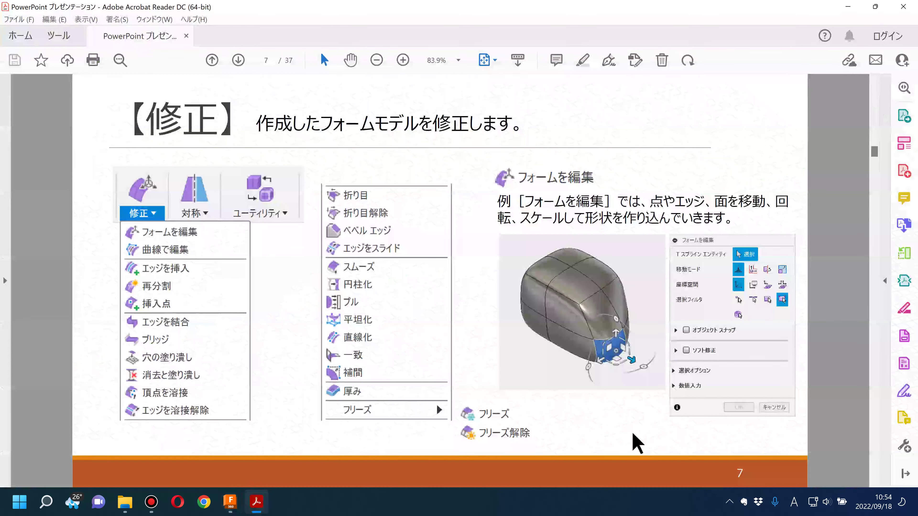
# - Show slide 8 on turning off ステップ移動, then bring Fusion 360 back
pyautogui.scroll(-2, 813, 431)
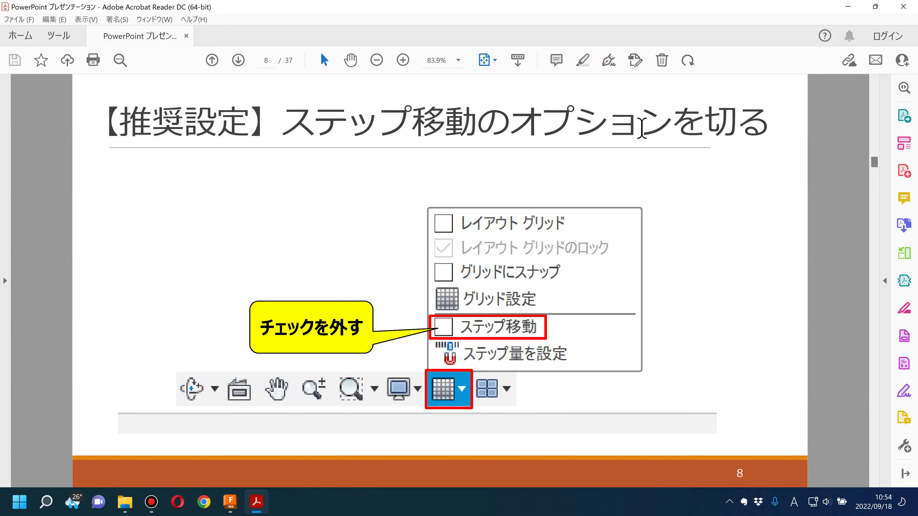
pyautogui.click(230, 501)
# - Enable ステップ移動 and drag a middle face up, then back down to 5 mm in steps
pyautogui.click(500, 448)
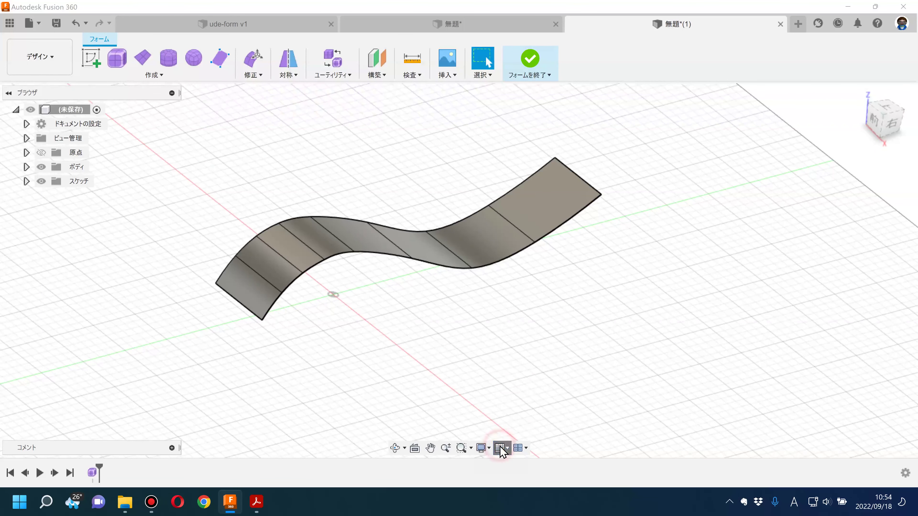
pyautogui.click(503, 422)
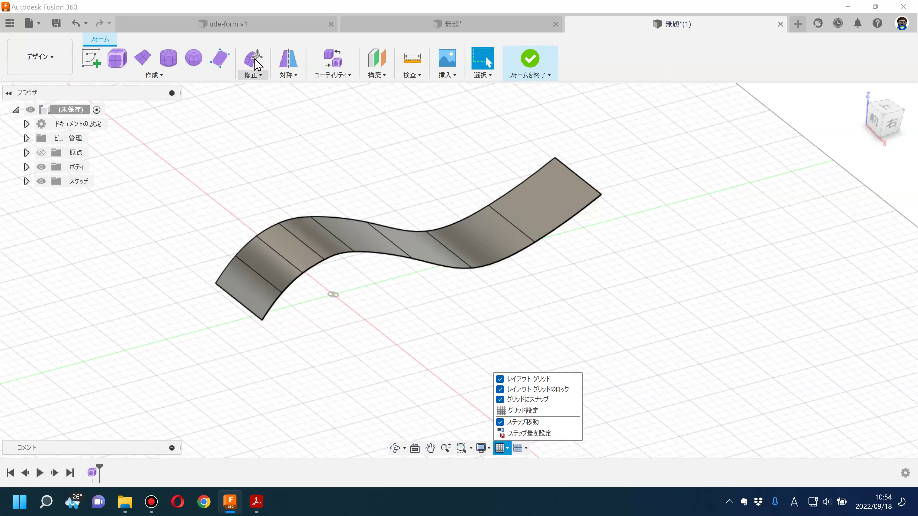
pyautogui.click(421, 239)
pyautogui.scroll(3, 421, 237)
pyautogui.moveTo(419, 215); pyautogui.dragTo(426, 181)
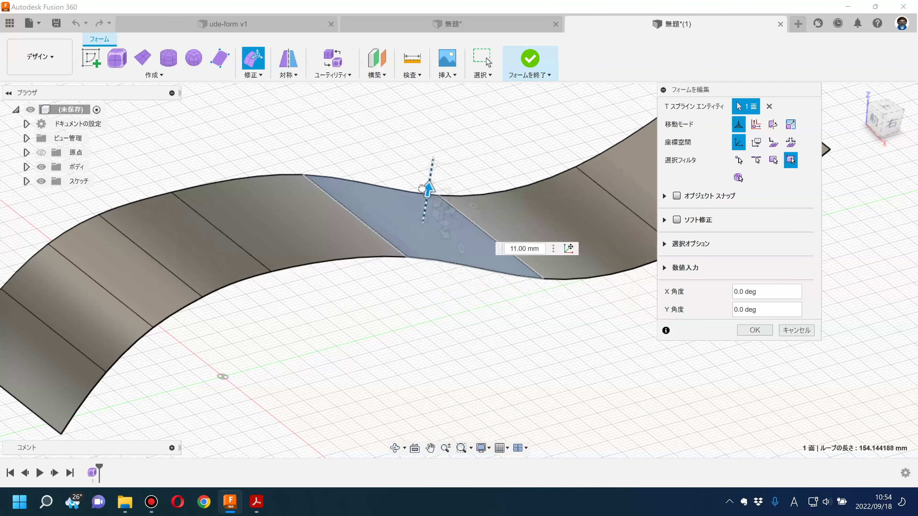
pyautogui.scroll(-3, 408, 235)
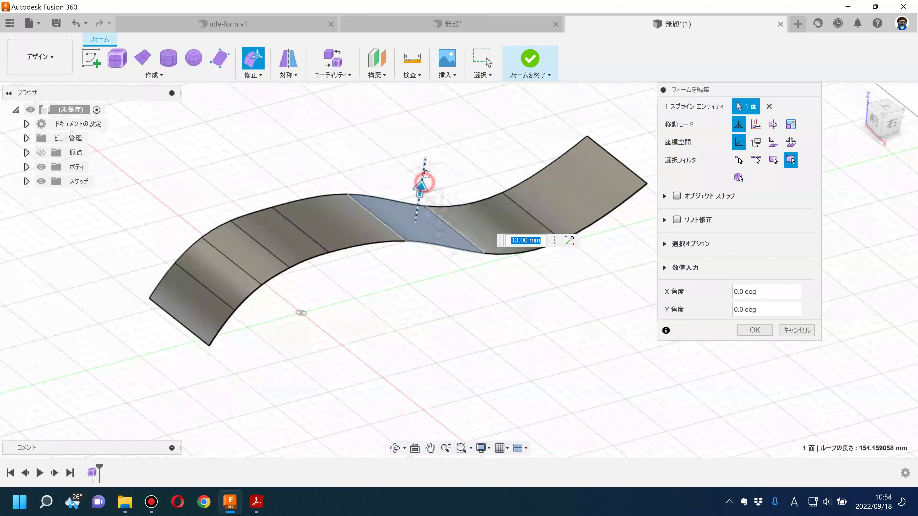
pyautogui.moveTo(423, 174); pyautogui.dragTo(425, 182)
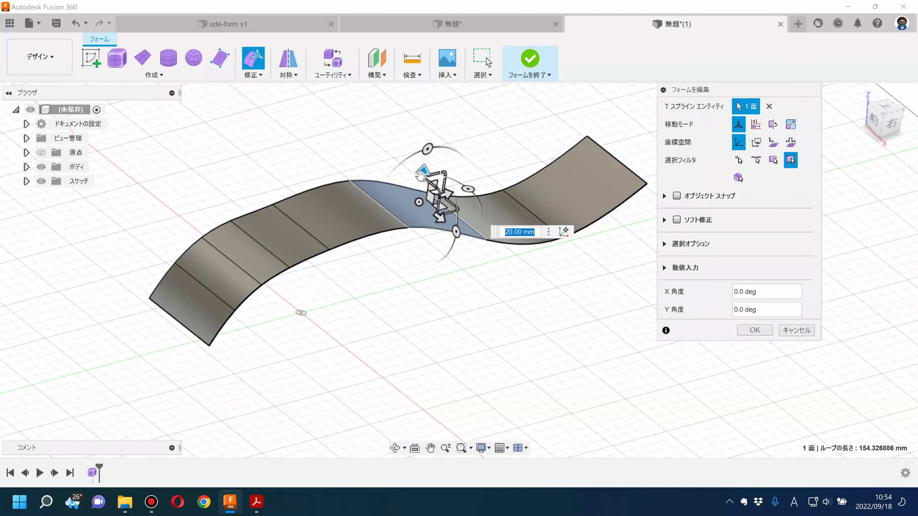
pyautogui.moveTo(422, 175); pyautogui.dragTo(404, 199)
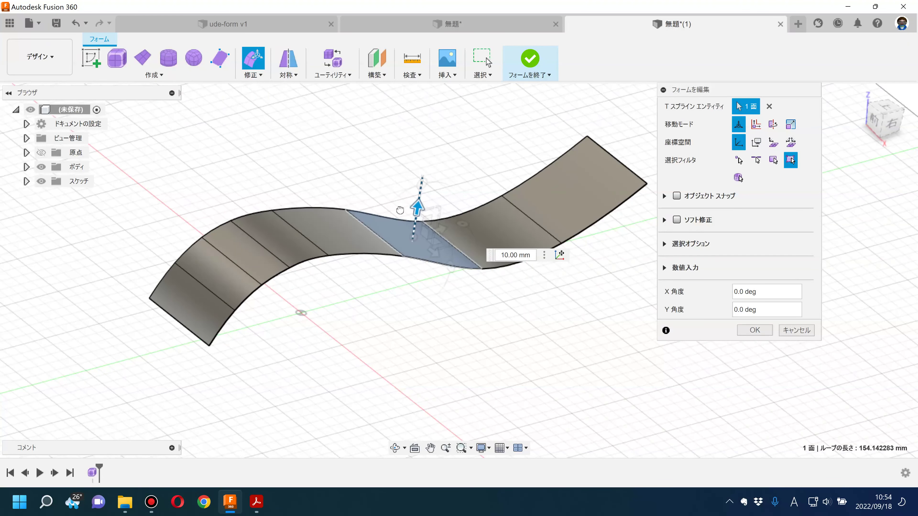
pyautogui.moveTo(405, 198); pyautogui.dragTo(406, 217)
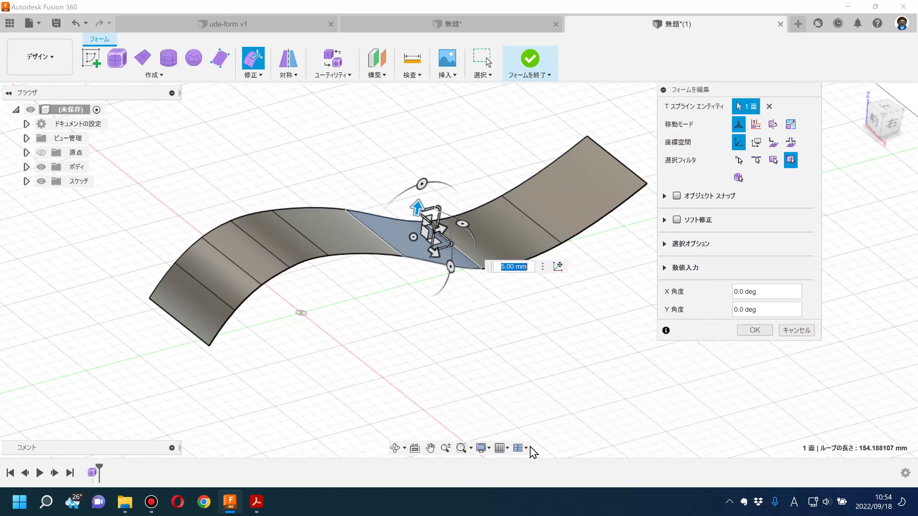
pyautogui.click(502, 449)
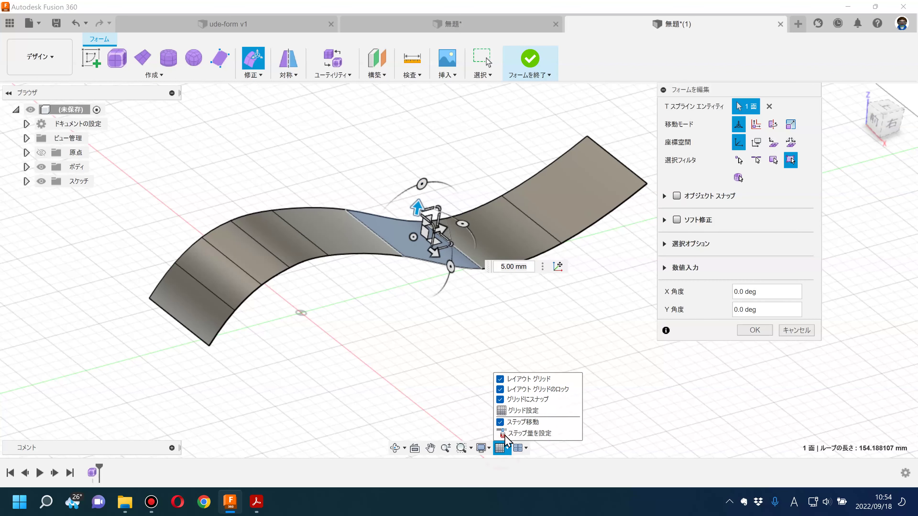
# - Disable ステップ移動, lower the face freely to about 3.6 mm, then check slide 8
pyautogui.click(501, 424)
pyautogui.moveTo(418, 204); pyautogui.dragTo(419, 193)
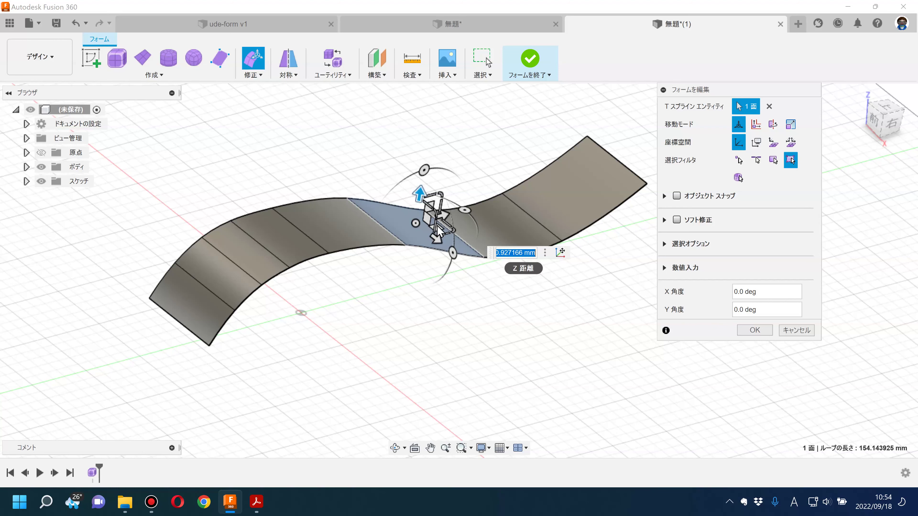
pyautogui.moveTo(420, 193)
pyautogui.mouseDown()
pyautogui.moveTo(413, 222)
pyautogui.moveTo(416, 205)
pyautogui.mouseUp()
pyautogui.click(426, 302)
pyautogui.click(257, 503)
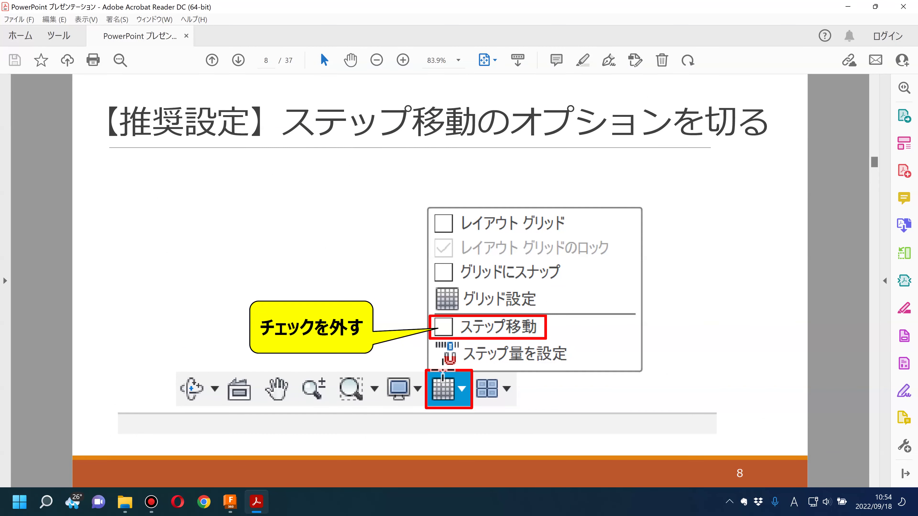
pyautogui.click(230, 503)
# - Confirm ステップ移動 stays unchecked in Fusion's grid options, then bring back Acrobat's slide 8
pyautogui.click(503, 448)
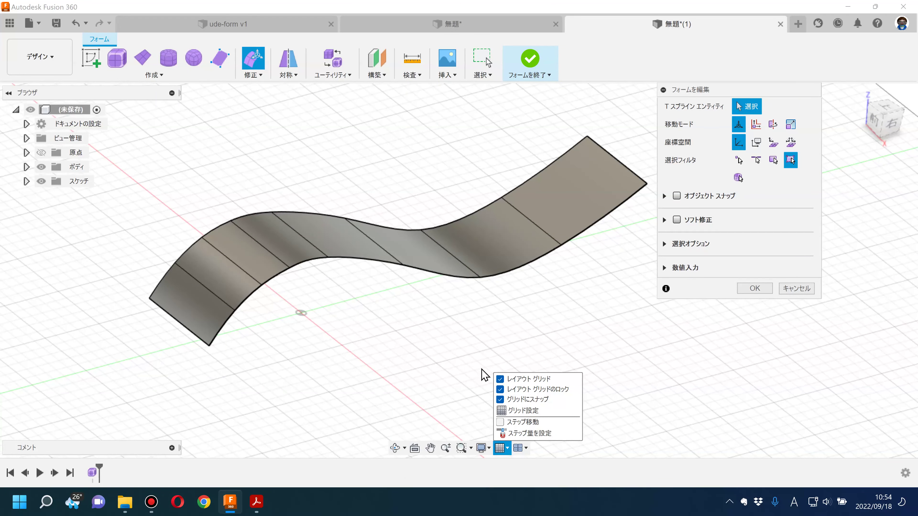
pyautogui.click(500, 379)
pyautogui.click(404, 390)
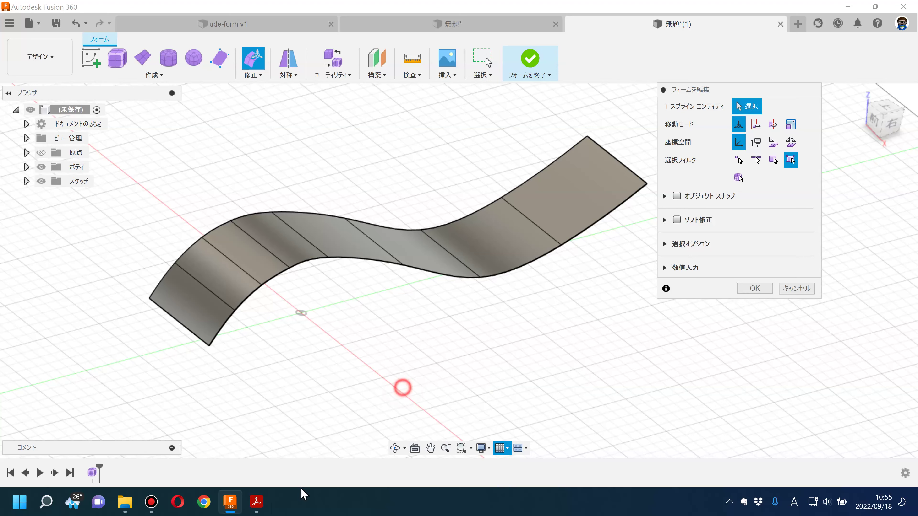
pyautogui.click(257, 502)
pyautogui.click(776, 407)
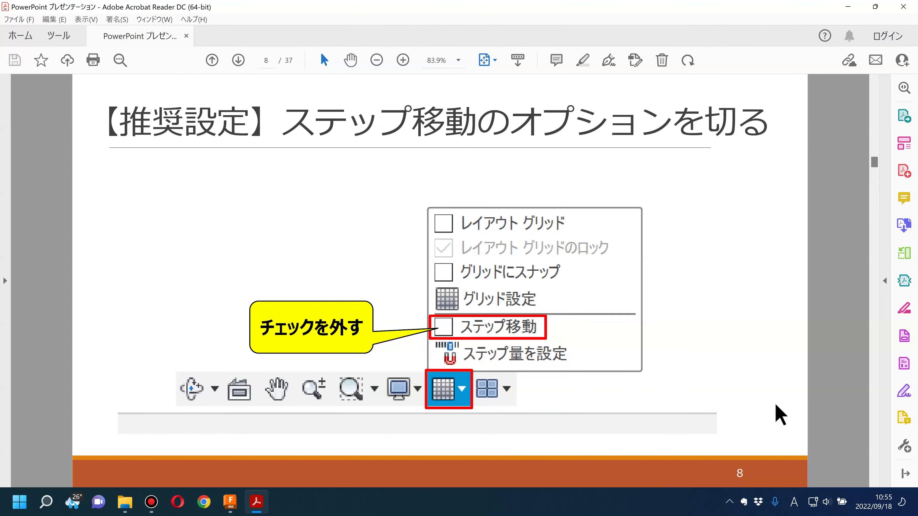
# - Advance Acrobat to slide 9 on move, rotate and scale edits, then select Fusion's middle face
pyautogui.press('Right')
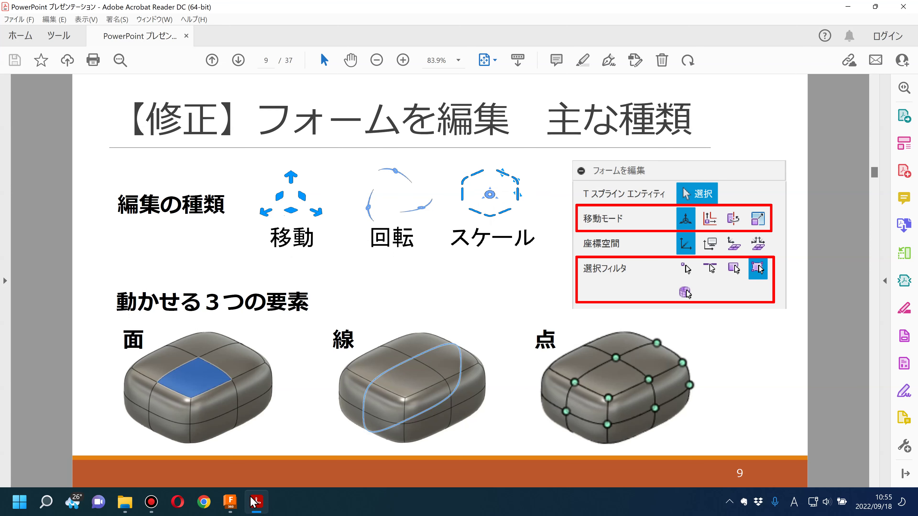
pyautogui.click(231, 501)
pyautogui.click(395, 234)
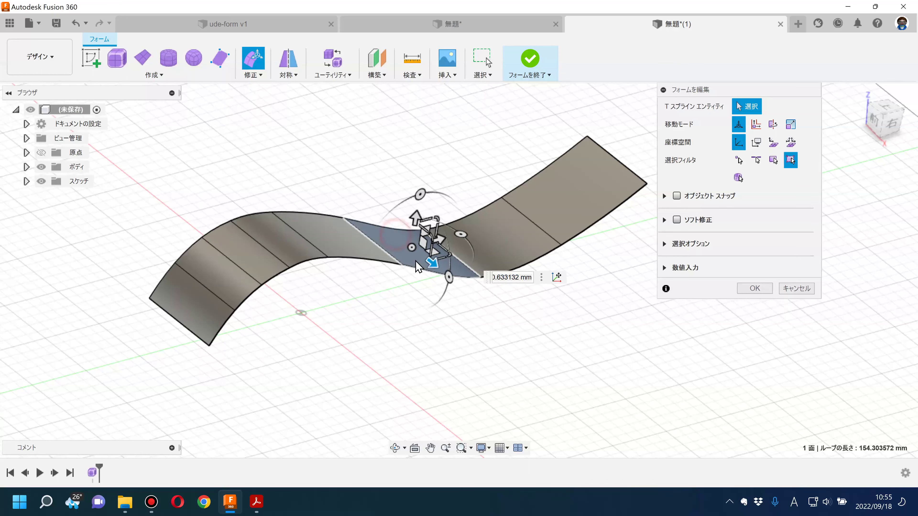
# - From the Right view, drag the middle face up, sideways and freely within the side plane
pyautogui.click(891, 123)
pyautogui.scroll(3, 438, 203)
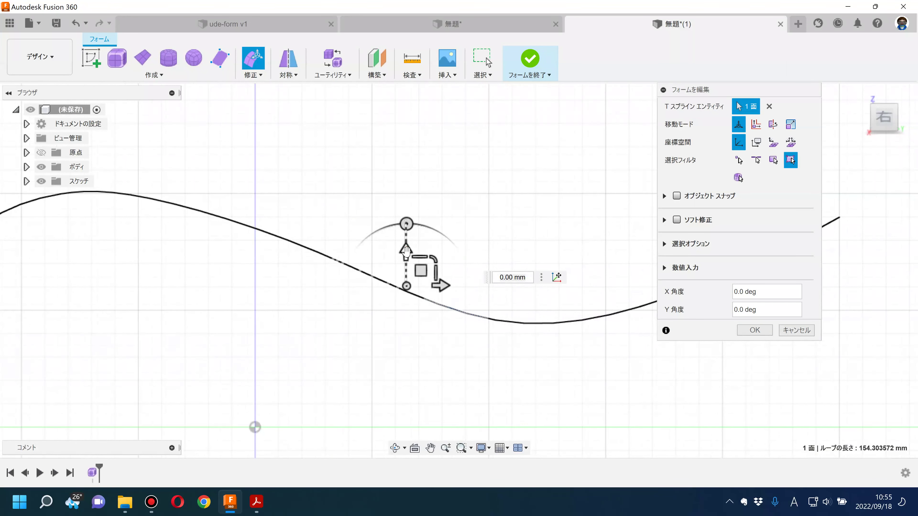
pyautogui.moveTo(405, 249); pyautogui.dragTo(406, 230)
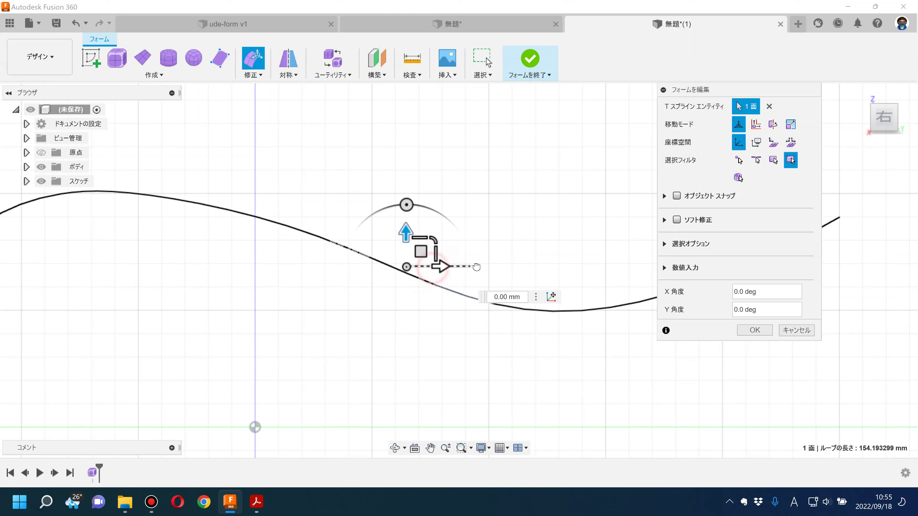
pyautogui.moveTo(476, 267); pyautogui.dragTo(468, 267)
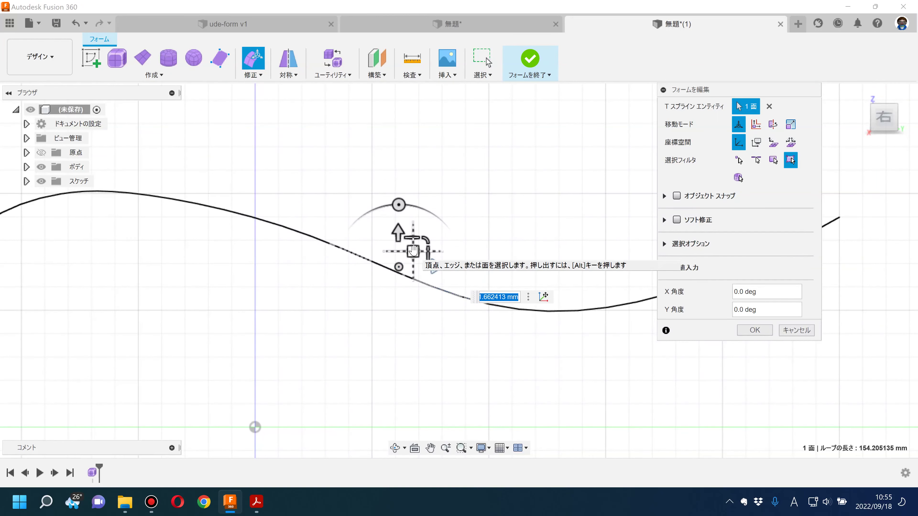
pyautogui.moveTo(413, 250); pyautogui.dragTo(390, 237)
pyautogui.click(375, 218)
pyautogui.click(409, 252)
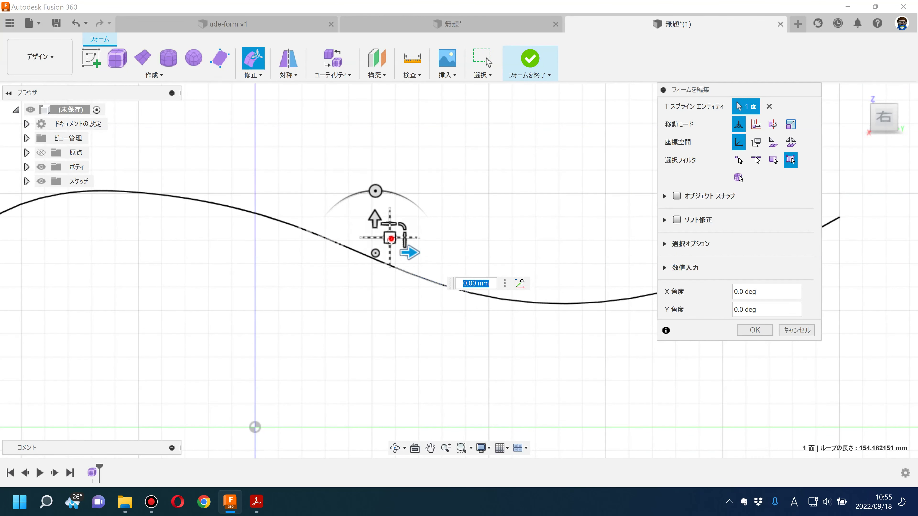
pyautogui.moveTo(391, 238); pyautogui.dragTo(401, 232)
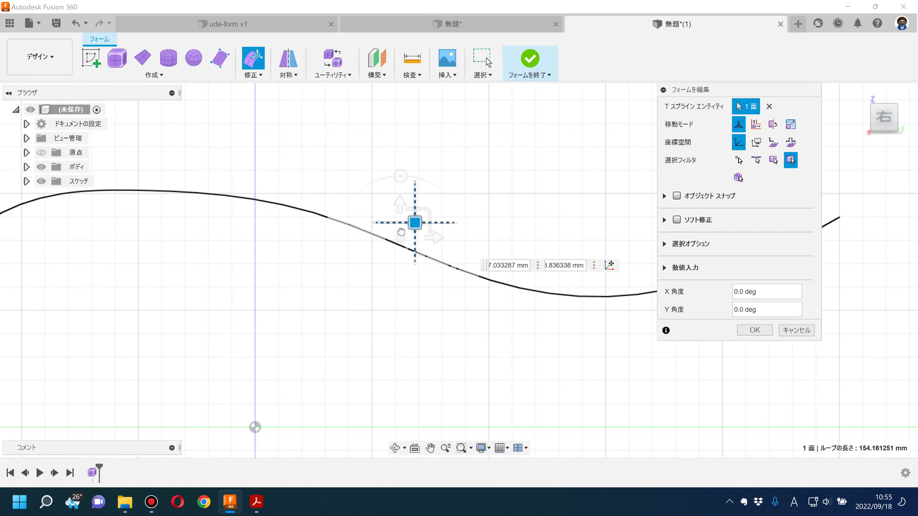
pyautogui.moveTo(401, 232); pyautogui.dragTo(386, 238)
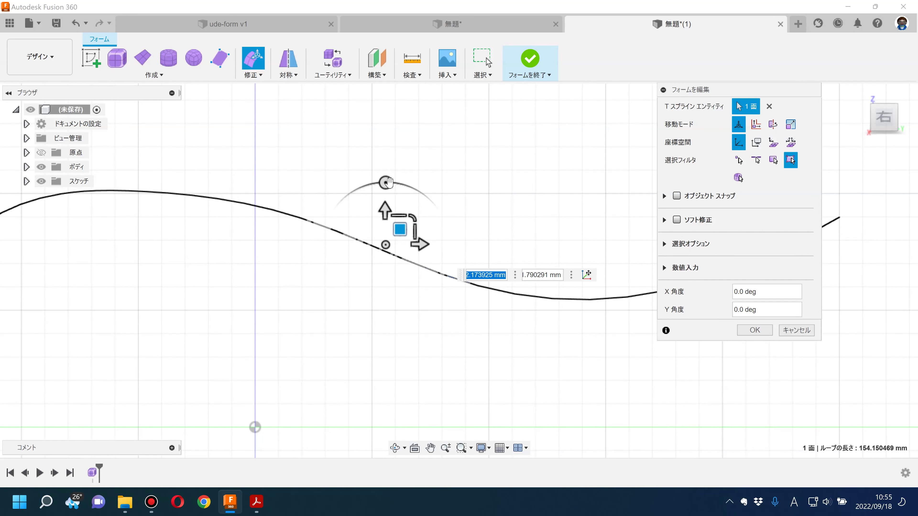
# - Tilt the middle face to -3.1°, push it down in 3D view, then show Acrobat's slide 9
pyautogui.moveTo(386, 183); pyautogui.dragTo(377, 183)
pyautogui.moveTo(416, 230)
pyautogui.keyDown('shift'); pyautogui.mouseDown(button='middle')
pyautogui.moveTo(398, 221)
pyautogui.moveTo(400, 290)
pyautogui.mouseUp(button='middle'); pyautogui.keyUp('shift')
pyautogui.moveTo(385, 276); pyautogui.dragTo(397, 270)
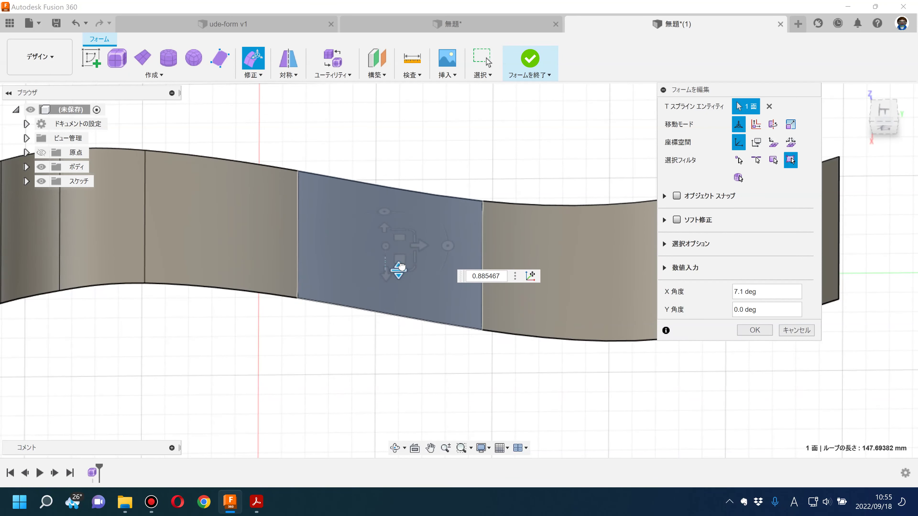
pyautogui.click(489, 209)
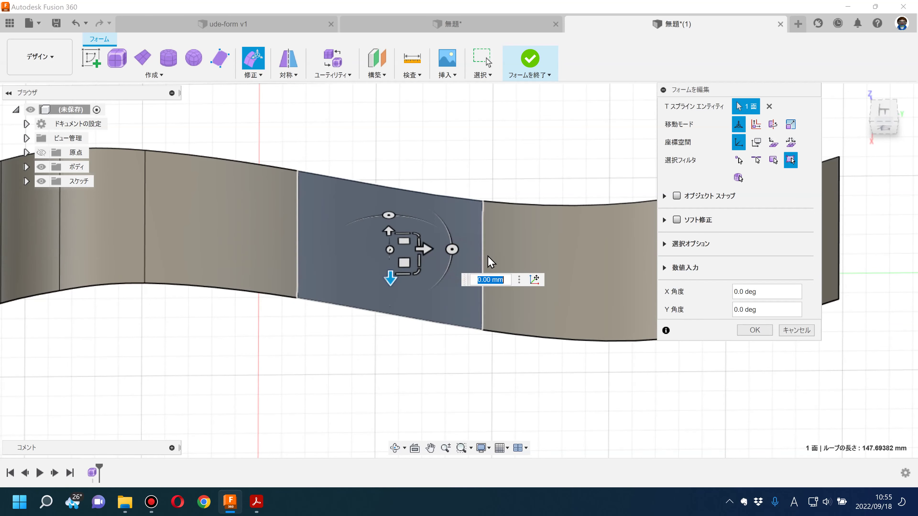
pyautogui.click(454, 374)
pyautogui.click(257, 505)
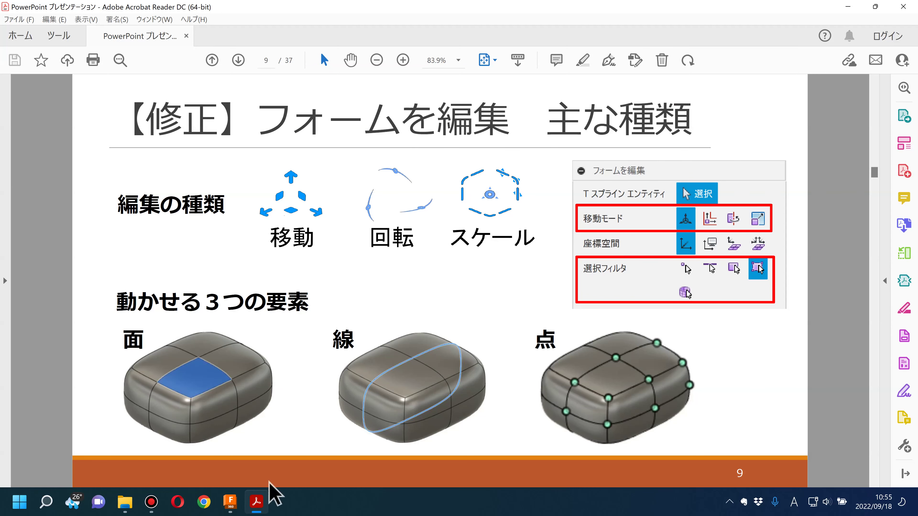
# - Select the middle face and cycle the move mode through 変換, 回転 and 尺度, back to マルチ
pyautogui.click(230, 502)
pyautogui.click(447, 262)
pyautogui.moveTo(437, 202)
pyautogui.keyDown('shift'); pyautogui.mouseDown(button='middle')
pyautogui.moveTo(437, 189)
pyautogui.moveTo(394, 224)
pyautogui.mouseUp(button='middle'); pyautogui.keyUp('shift')
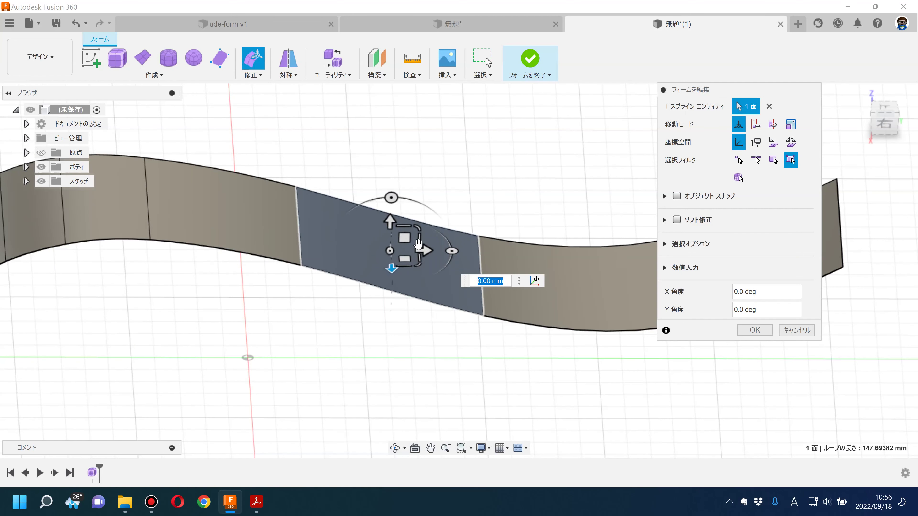
pyautogui.click(755, 127)
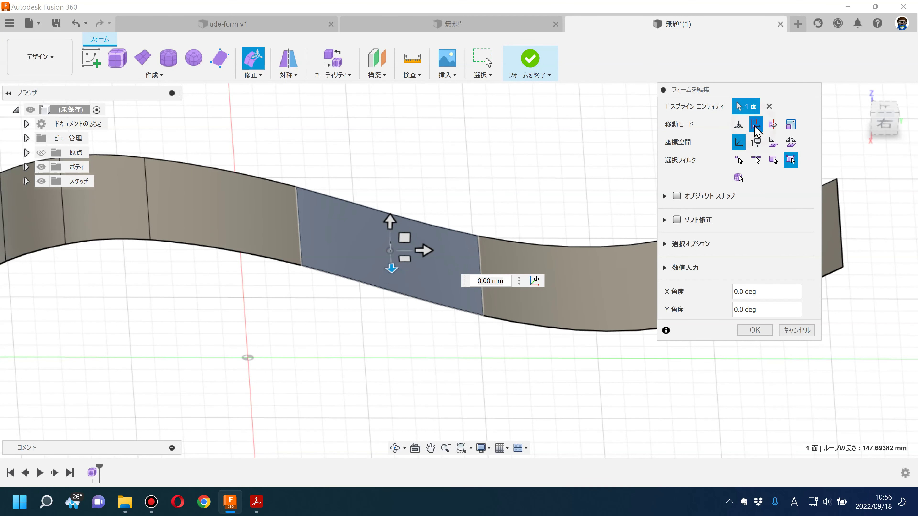
pyautogui.click(772, 125)
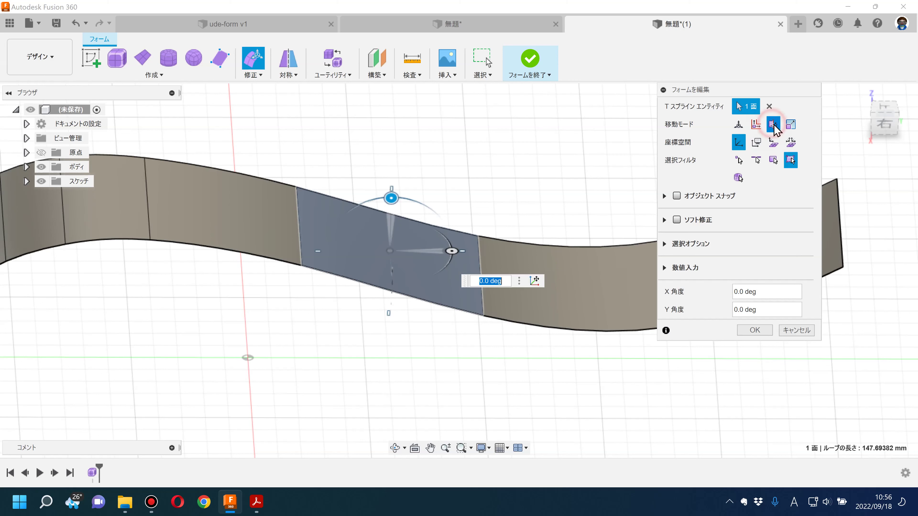
pyautogui.click(790, 127)
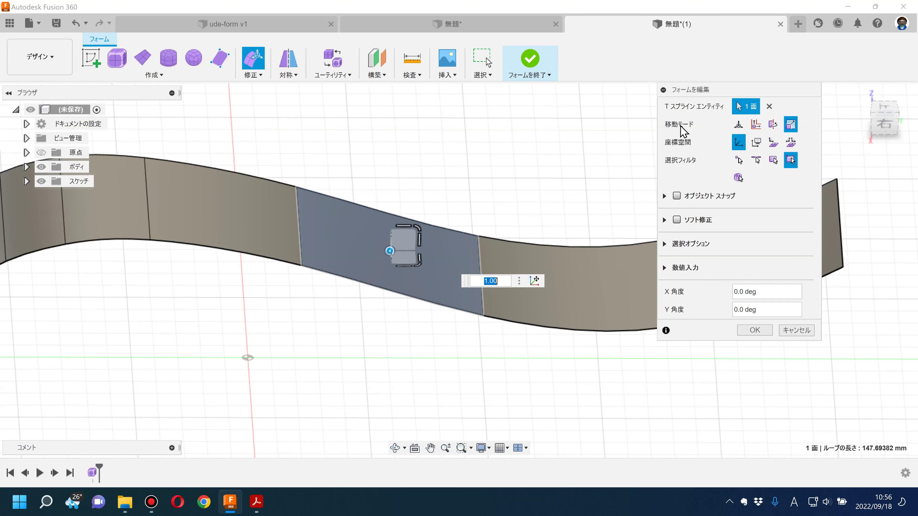
pyautogui.click(740, 127)
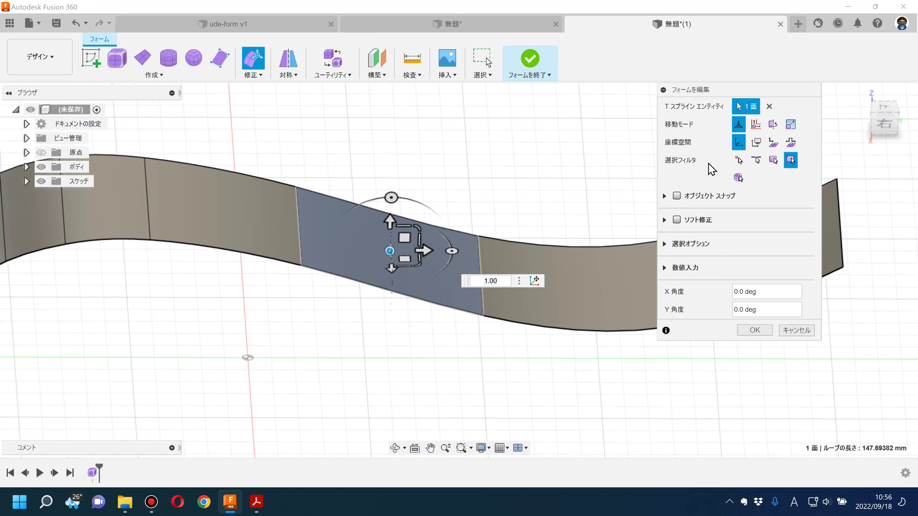
# - Convert the face selection to vertices, then edges, then back to the face, and clear it
pyautogui.click(739, 160)
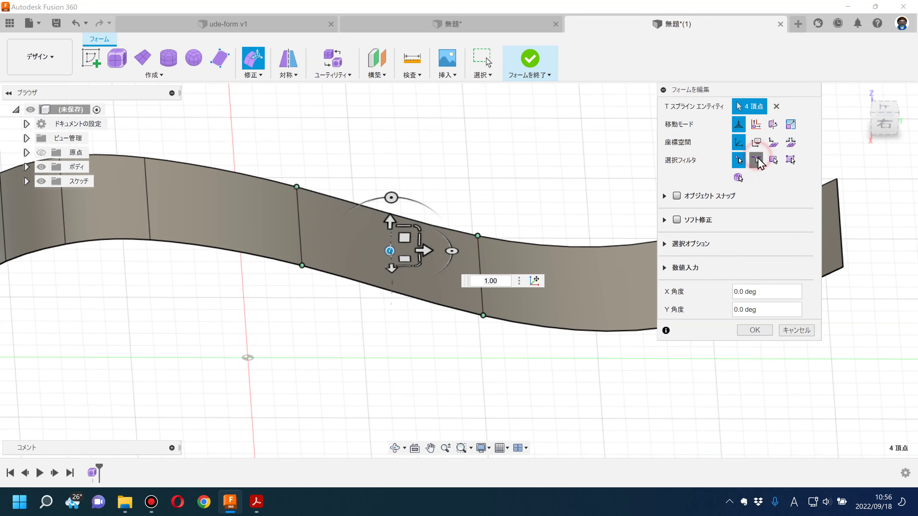
pyautogui.click(757, 162)
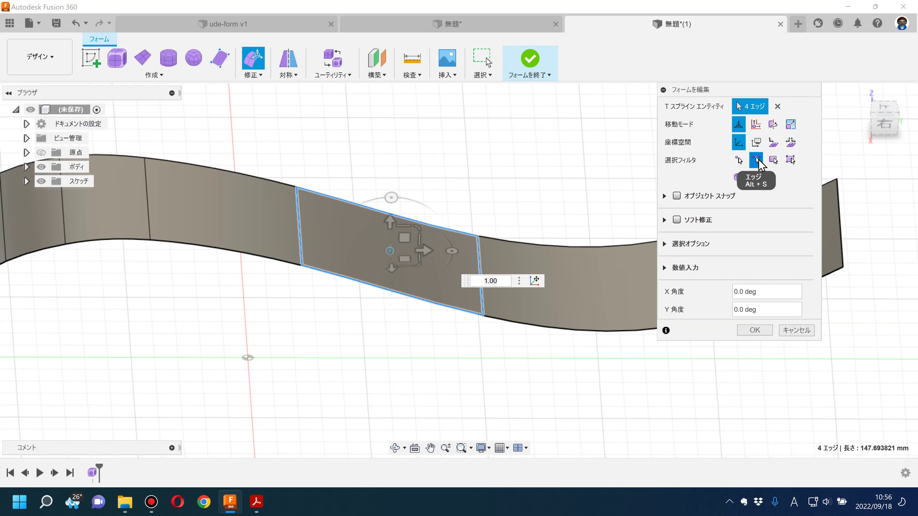
pyautogui.click(773, 161)
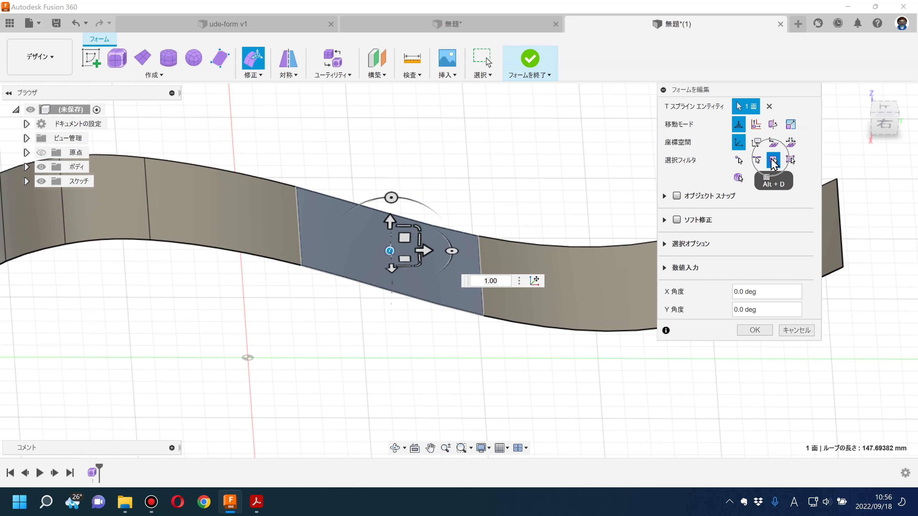
pyautogui.click(564, 160)
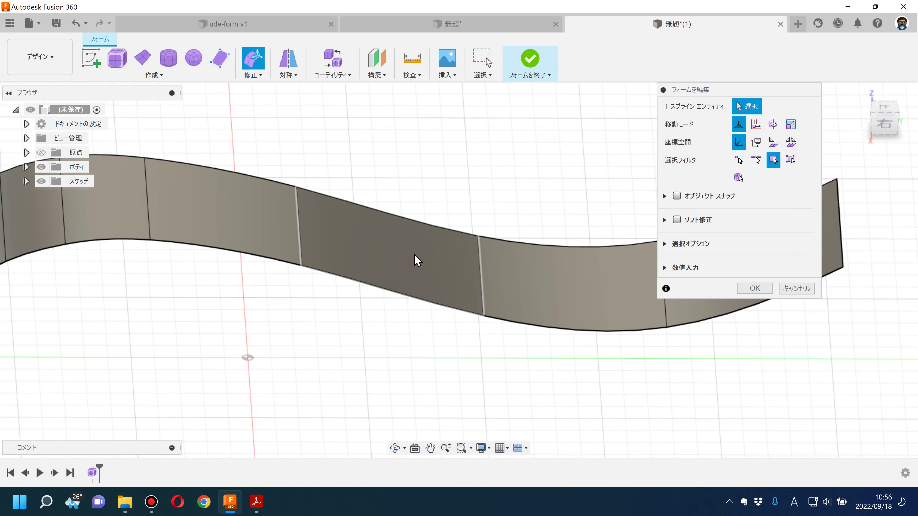
# - Pick ribbon edges with the Edge filter, reset the filter to All and close Edit Form
pyautogui.click(757, 161)
pyautogui.click(480, 261)
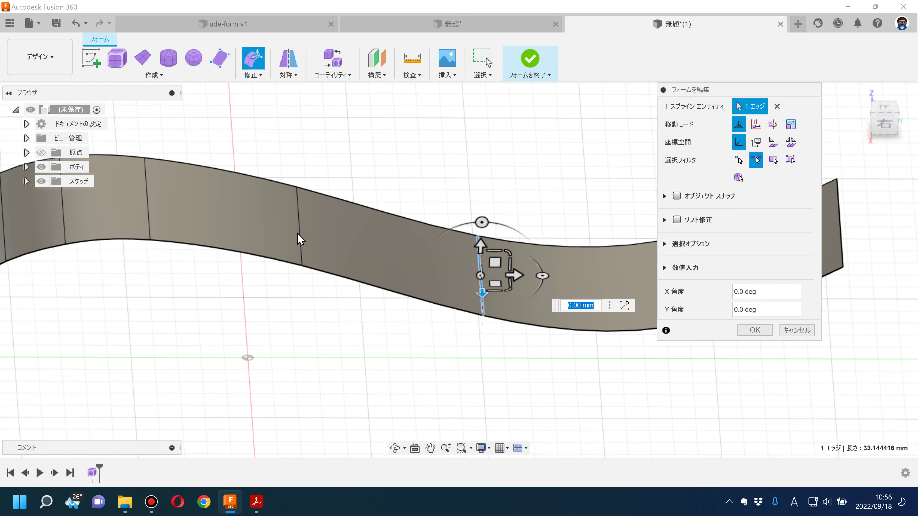
pyautogui.click(300, 239)
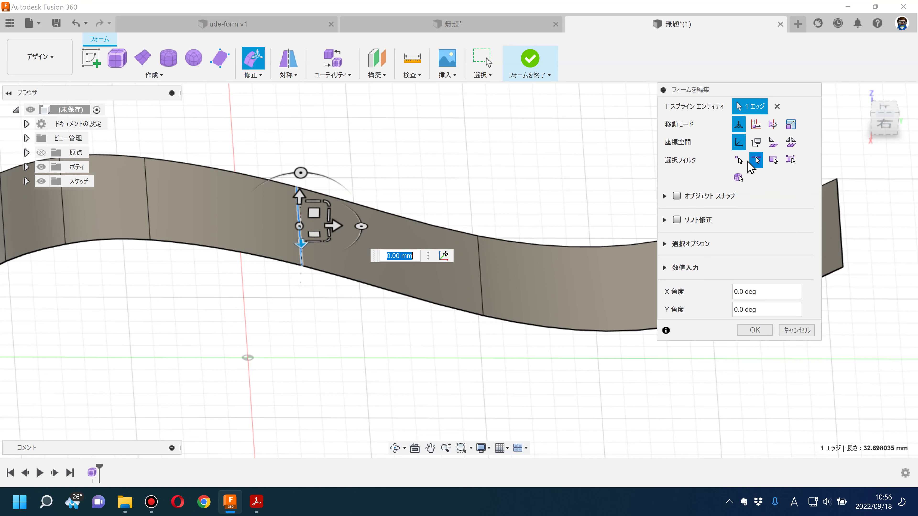
pyautogui.click(794, 161)
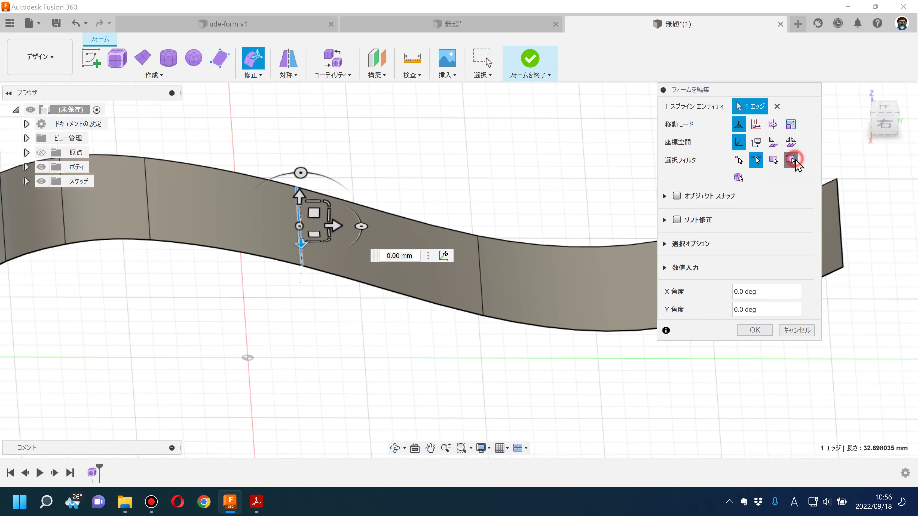
pyautogui.click(786, 331)
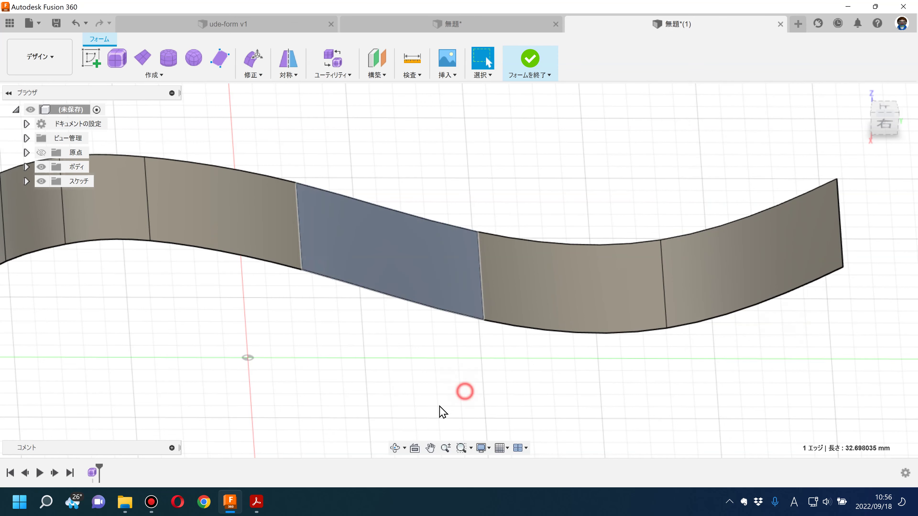
# - Advance Acrobat to page 10 on form-editing coordinate spaces, then return to Fusion 360
pyautogui.click(256, 502)
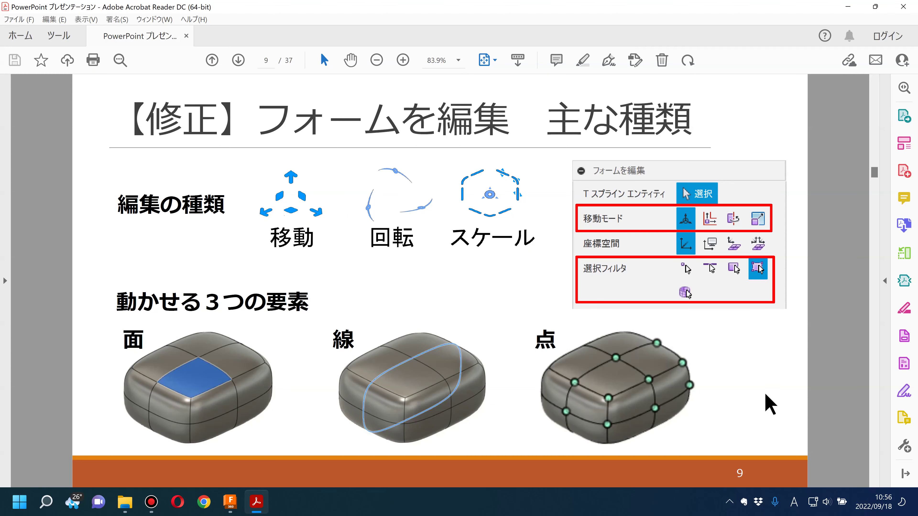
pyautogui.scroll(-1, 770, 405)
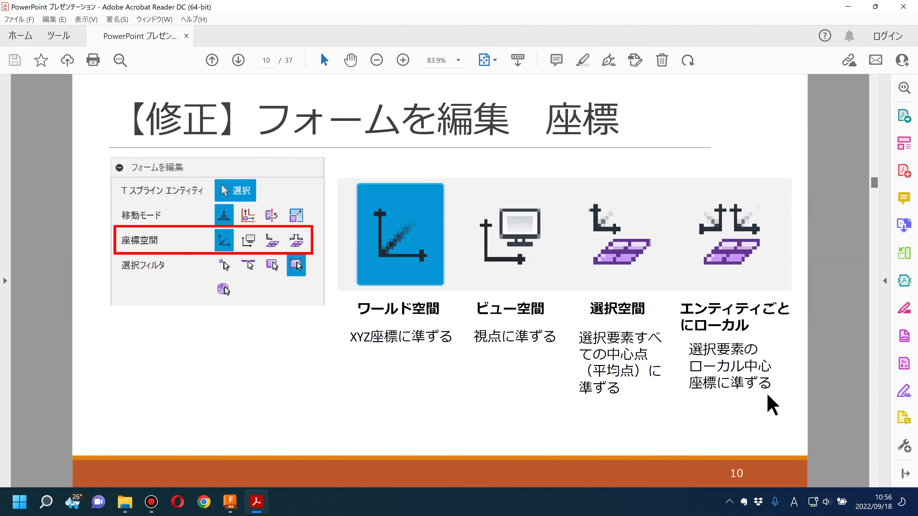
pyautogui.click(229, 503)
pyautogui.click(253, 58)
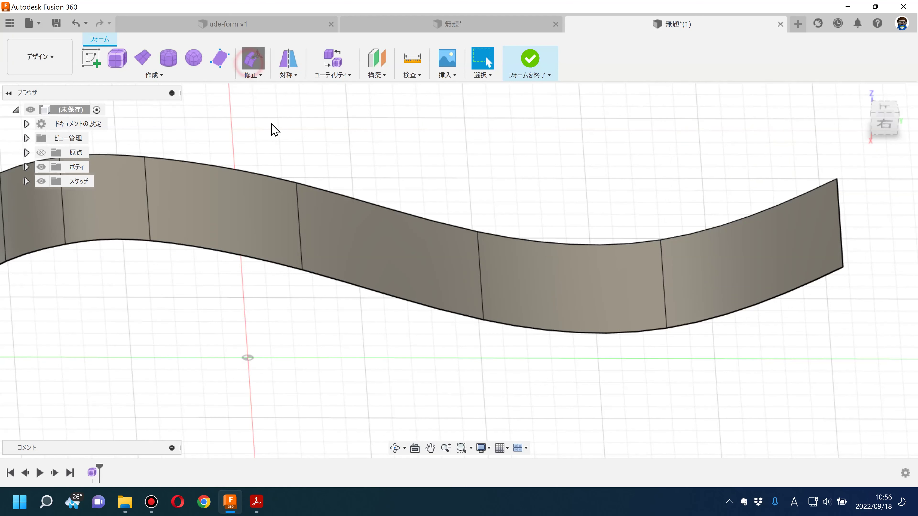
# - Select the ribbon's three middle faces in Edit Form, view from the Right, then orbit obliquely
pyautogui.click(263, 213)
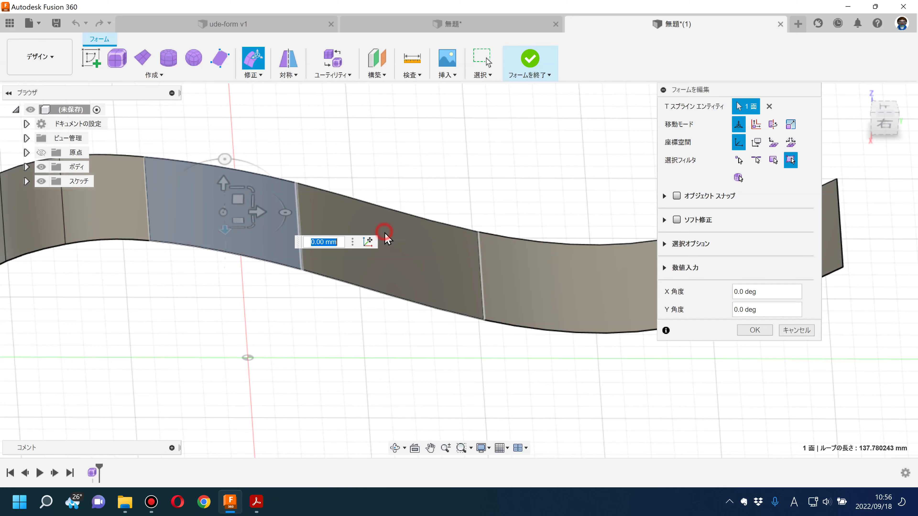
pyautogui.keyDown('shift'); pyautogui.click(491, 264); pyautogui.keyUp('shift')
pyautogui.moveTo(884, 122)
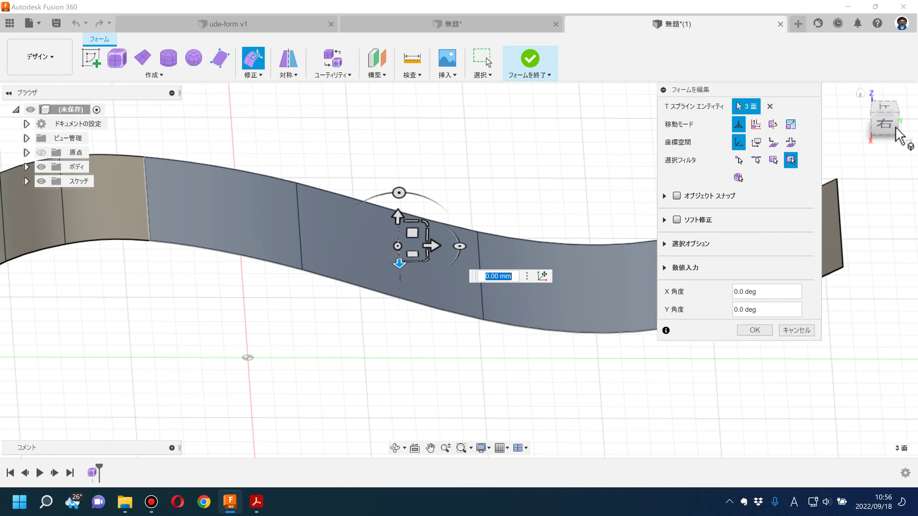
pyautogui.click(884, 123)
pyautogui.moveTo(727, 94); pyautogui.dragTo(680, 171)
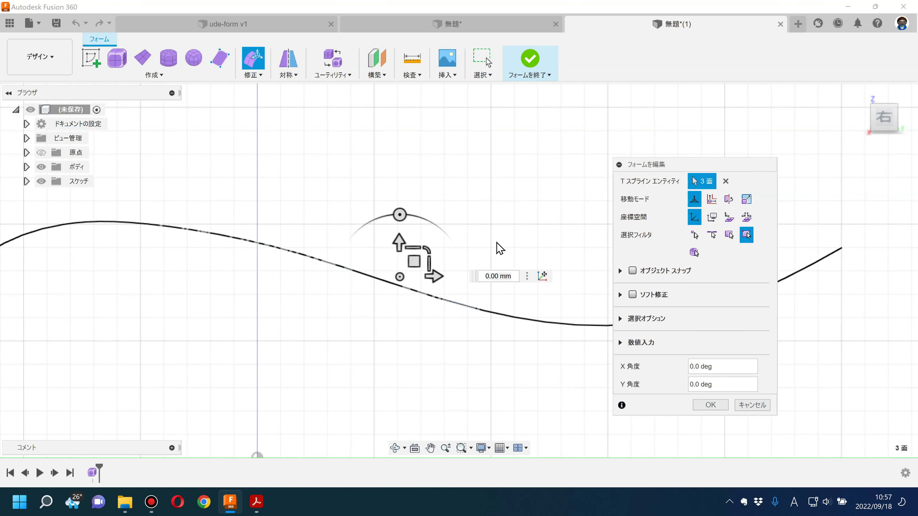
pyautogui.moveTo(492, 236)
pyautogui.keyDown('shift'); pyautogui.mouseDown(button='middle')
pyautogui.moveTo(470, 266)
pyautogui.moveTo(469, 312)
pyautogui.mouseUp(button='middle'); pyautogui.keyUp('shift')
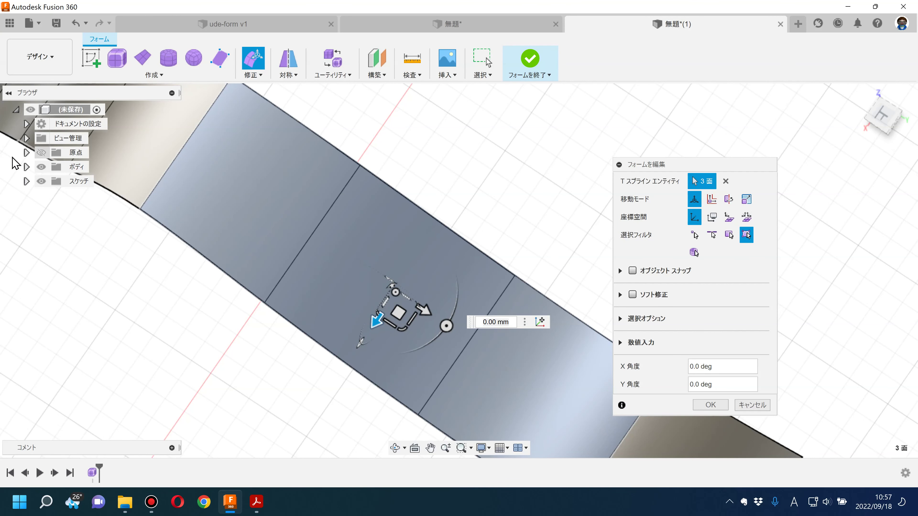
pyautogui.moveTo(480, 191)
pyautogui.keyDown('shift'); pyautogui.mouseDown(button='middle')
pyautogui.moveTo(485, 149)
pyautogui.moveTo(487, 160)
pyautogui.mouseUp(button='middle'); pyautogui.keyUp('shift')
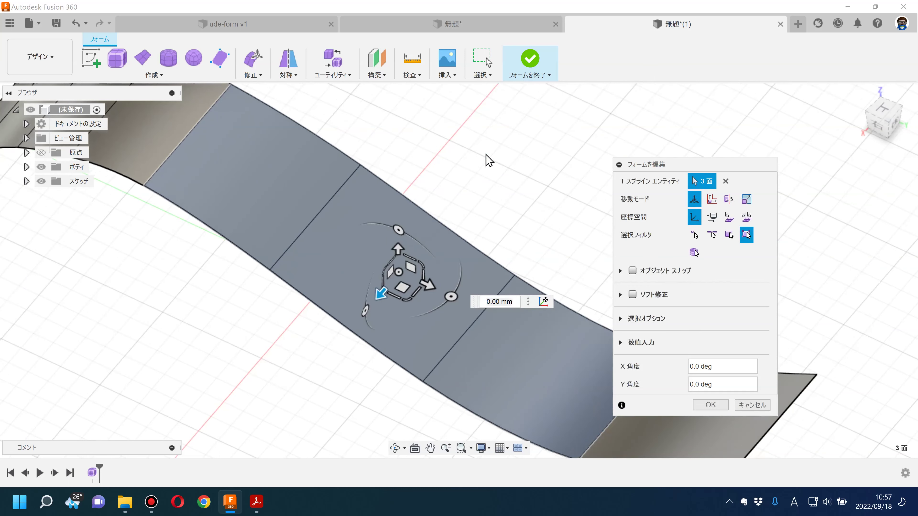
# - Switch the coordinate space to View Space and slide the three faces slightly sideways
pyautogui.click(711, 218)
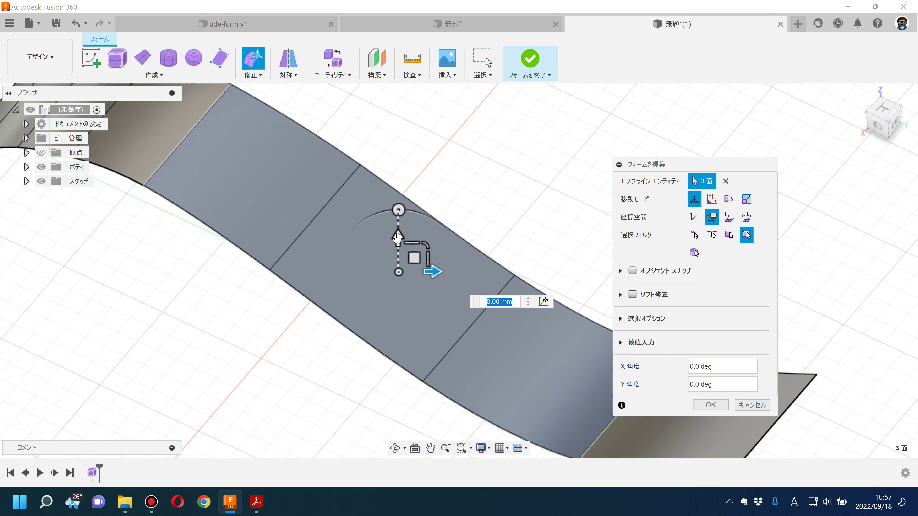
pyautogui.moveTo(467, 271); pyautogui.dragTo(510, 237)
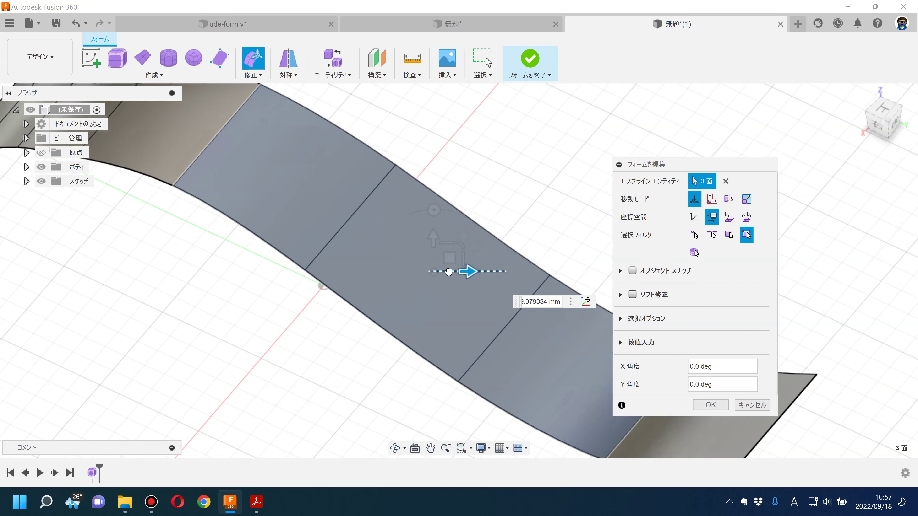
pyautogui.moveTo(513, 207)
pyautogui.keyDown('shift'); pyautogui.mouseDown(button='middle')
pyautogui.moveTo(518, 172)
pyautogui.moveTo(364, 178)
pyautogui.moveTo(351, 248)
pyautogui.mouseUp(button='middle'); pyautogui.keyUp('shift')
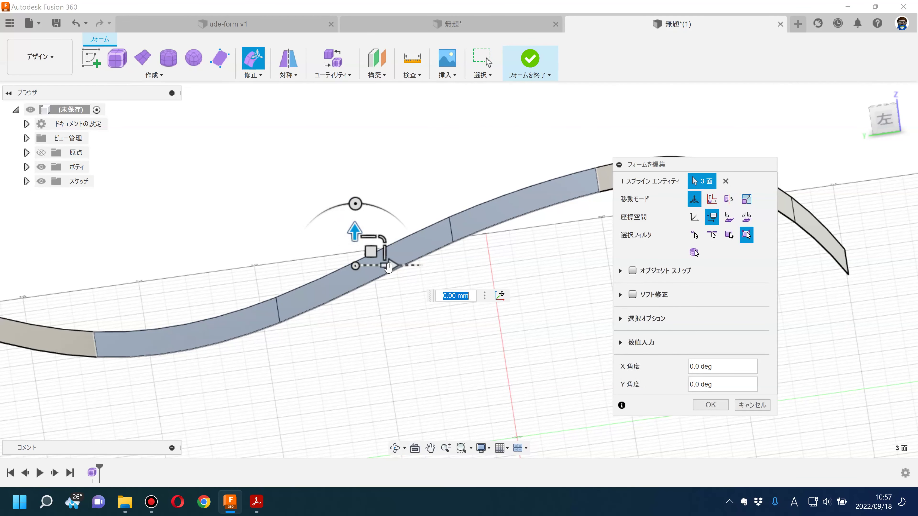
pyautogui.keyDown('shift'); pyautogui.moveTo(377, 324); pyautogui.dragTo(372, 358, button='middle'); pyautogui.keyUp('shift')
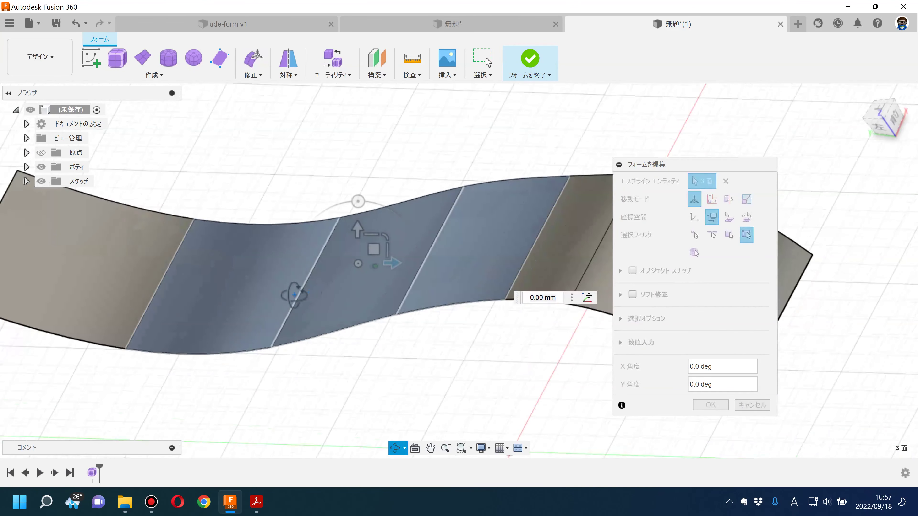
pyautogui.keyDown('shift'); pyautogui.moveTo(297, 285); pyautogui.dragTo(304, 303, button='middle'); pyautogui.keyUp('shift')
# - Try World Space, nudge the faces up in View Space, then choose Selection Space (選択空間)
pyautogui.click(694, 217)
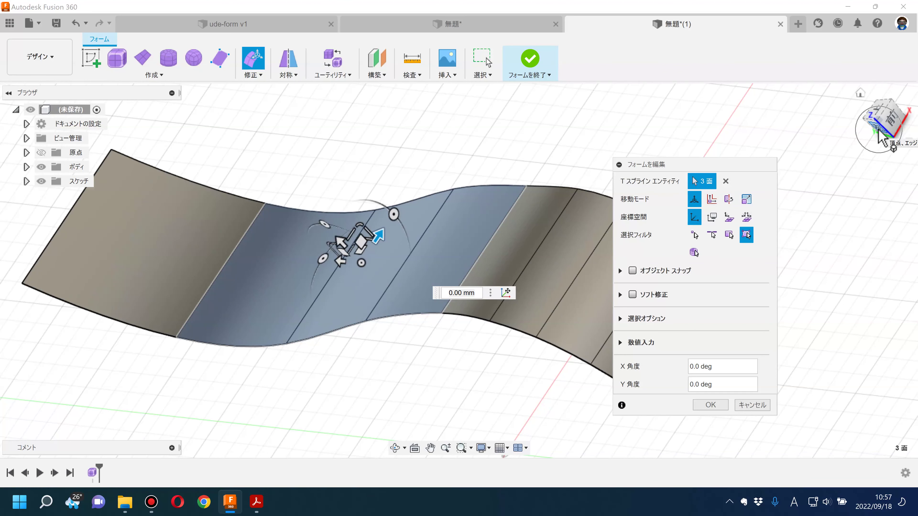
pyautogui.click(712, 218)
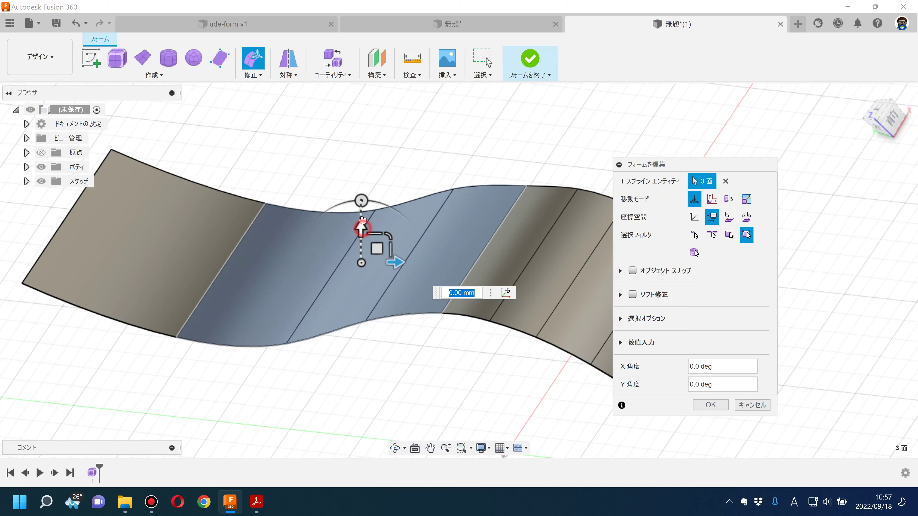
pyautogui.moveTo(358, 231); pyautogui.dragTo(359, 217)
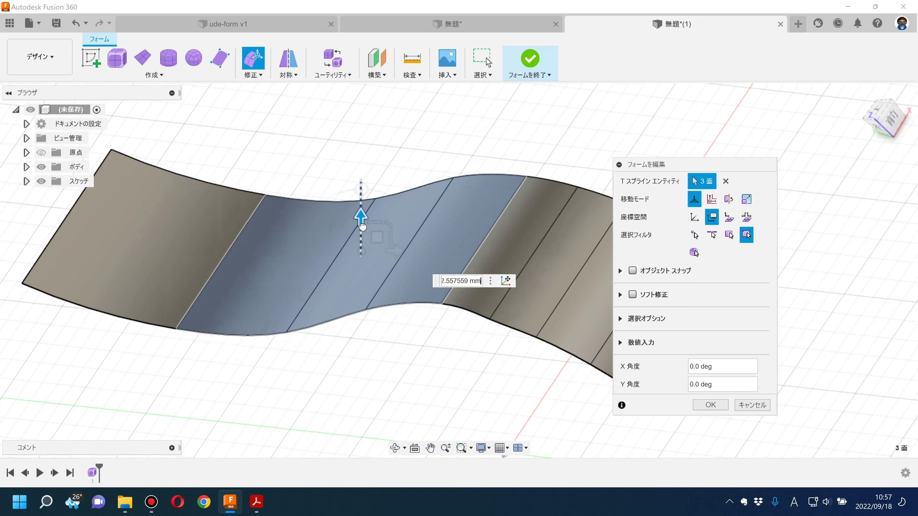
pyautogui.click(730, 217)
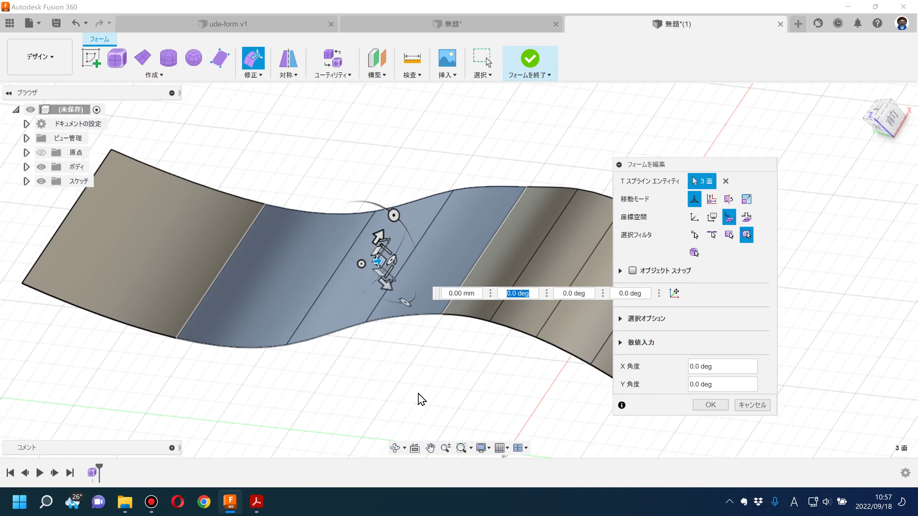
# - Glance at the PDF slide, then return and pick a single ribbon face
pyautogui.click(256, 503)
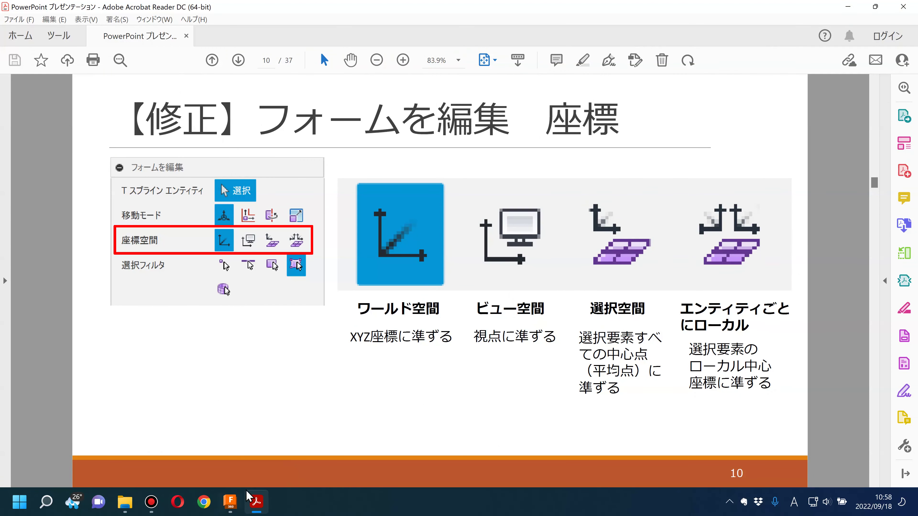
pyautogui.click(233, 507)
pyautogui.click(328, 381)
pyautogui.moveTo(328, 381)
pyautogui.keyDown('shift'); pyautogui.mouseDown(button='middle')
pyautogui.moveTo(352, 352)
pyautogui.moveTo(240, 315)
pyautogui.moveTo(266, 344)
pyautogui.moveTo(567, 278)
pyautogui.mouseUp(button='middle'); pyautogui.keyUp('shift')
pyautogui.click(253, 325)
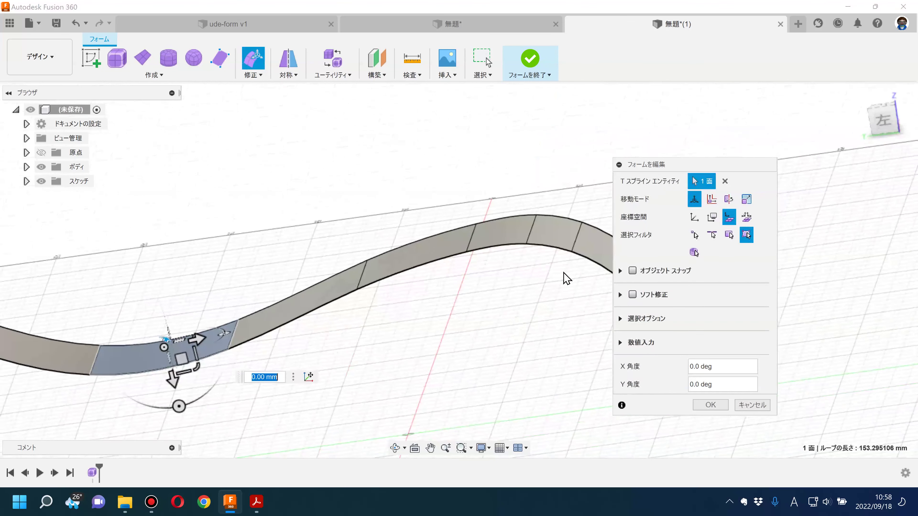
# - Add seven more faces across the ribbon to the Edit Form selection
pyautogui.keyDown('shift'); pyautogui.click(595, 251); pyautogui.keyUp('shift')
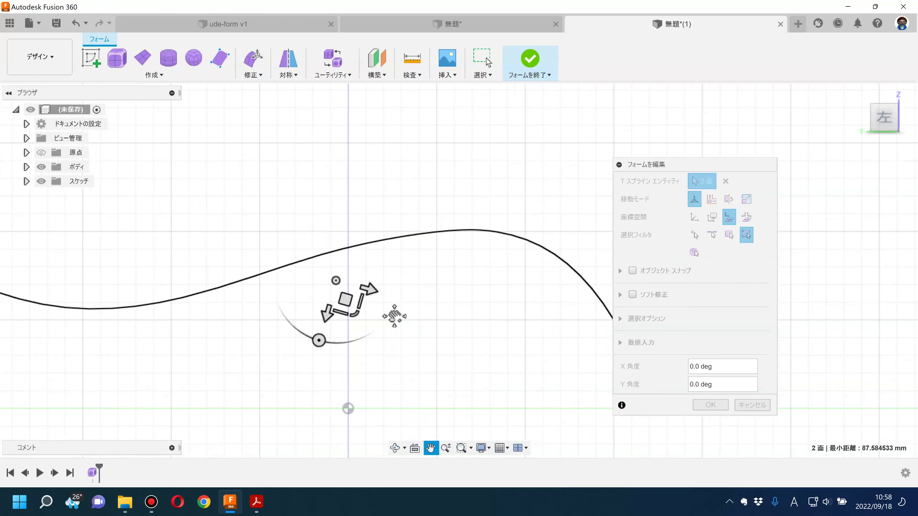
pyautogui.keyDown('shift'); pyautogui.moveTo(304, 322); pyautogui.dragTo(301, 320, button='middle'); pyautogui.keyUp('shift')
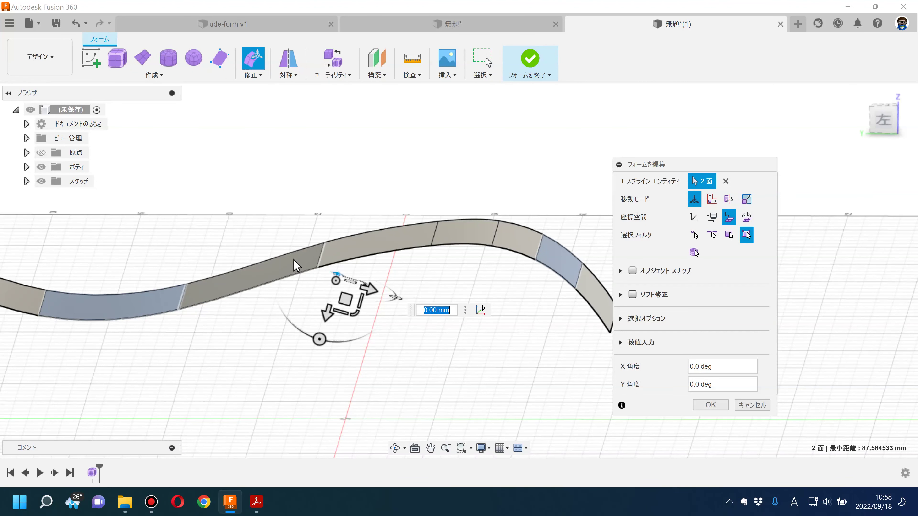
pyautogui.keyDown('shift'); pyautogui.click(450, 236); pyautogui.keyUp('shift')
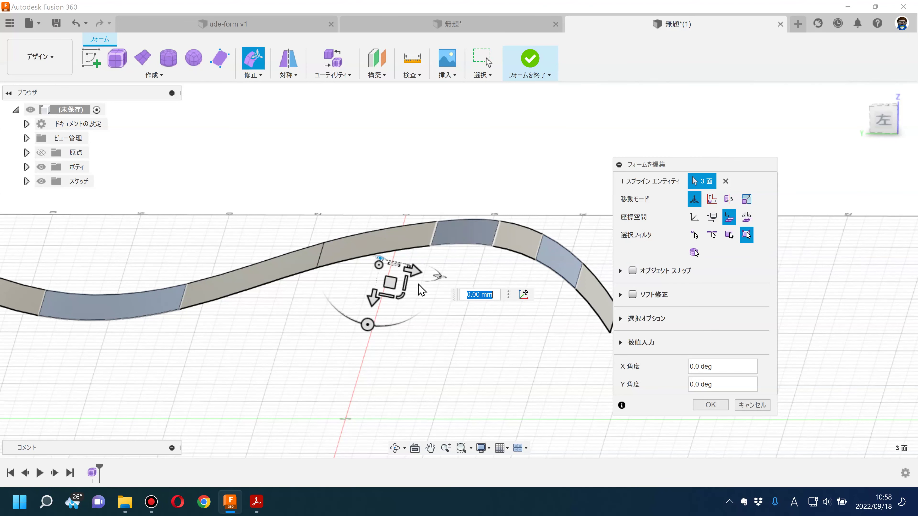
pyautogui.keyDown('shift'); pyautogui.click(289, 267); pyautogui.keyUp('shift')
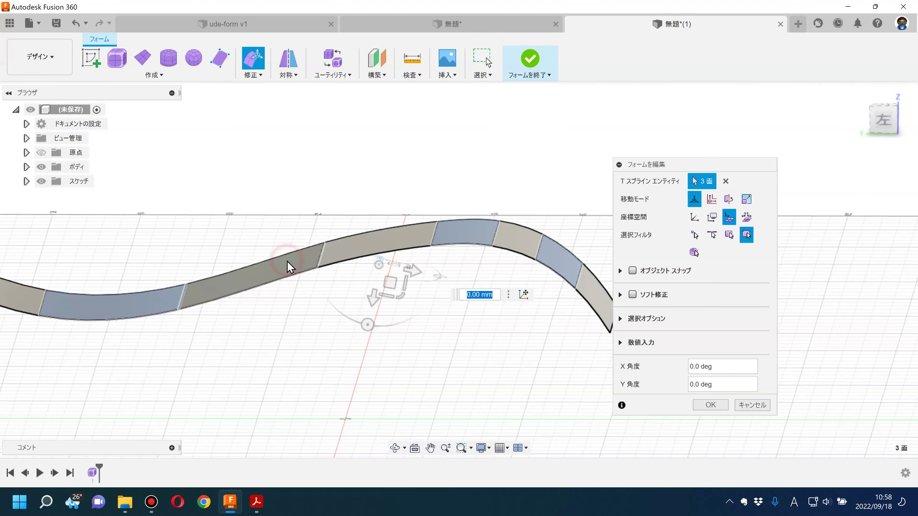
pyautogui.keyDown('shift'); pyautogui.click(357, 248); pyautogui.keyUp('shift')
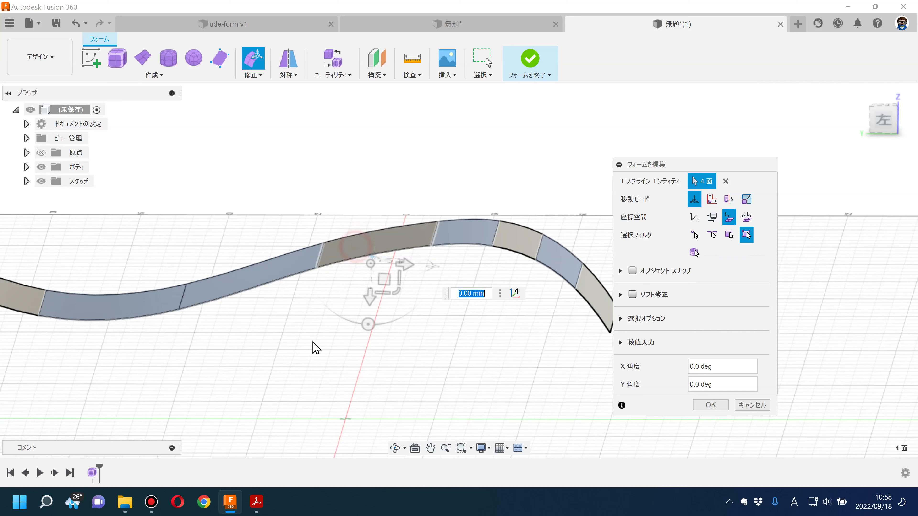
pyautogui.keyDown('shift'); pyautogui.click(593, 295); pyautogui.keyUp('shift')
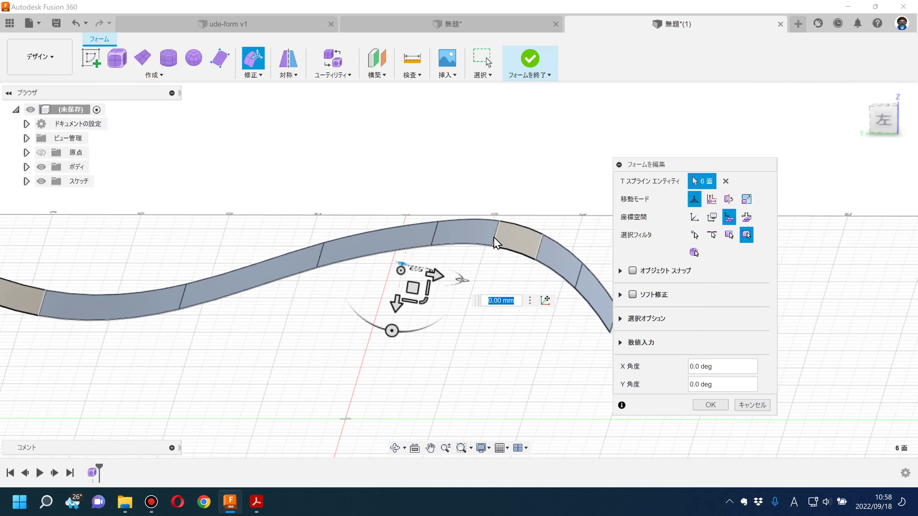
pyautogui.keyDown('shift'); pyautogui.click(503, 237); pyautogui.keyUp('shift')
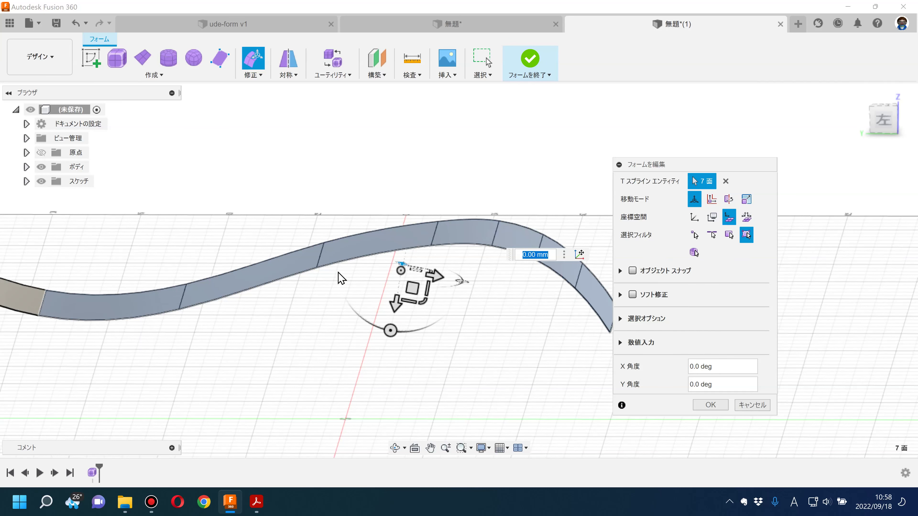
pyautogui.keyDown('shift'); pyautogui.click(29, 299); pyautogui.keyUp('shift')
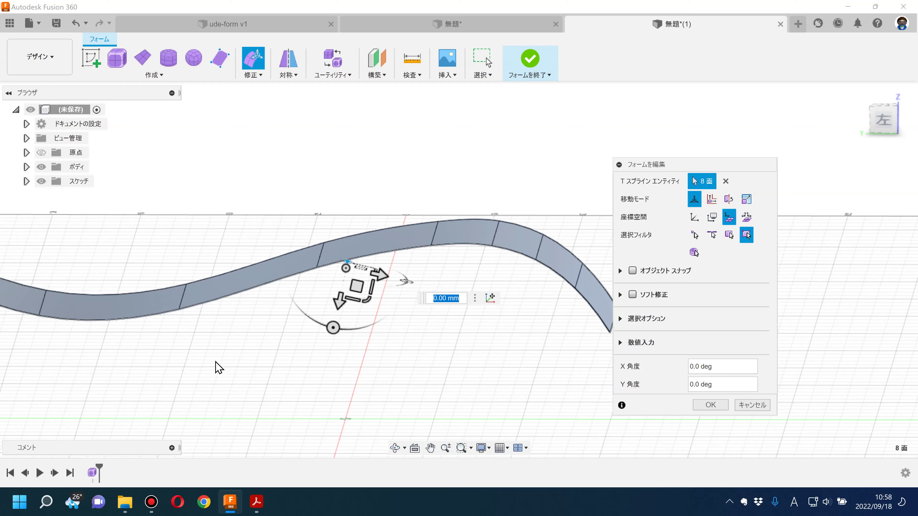
# - Zoom out and cancel Edit Form, leaving the ribbon's shape unchanged
pyautogui.scroll(-2, 236, 365)
pyautogui.scroll(-2, 236, 364)
pyautogui.scroll(-2, 236, 365)
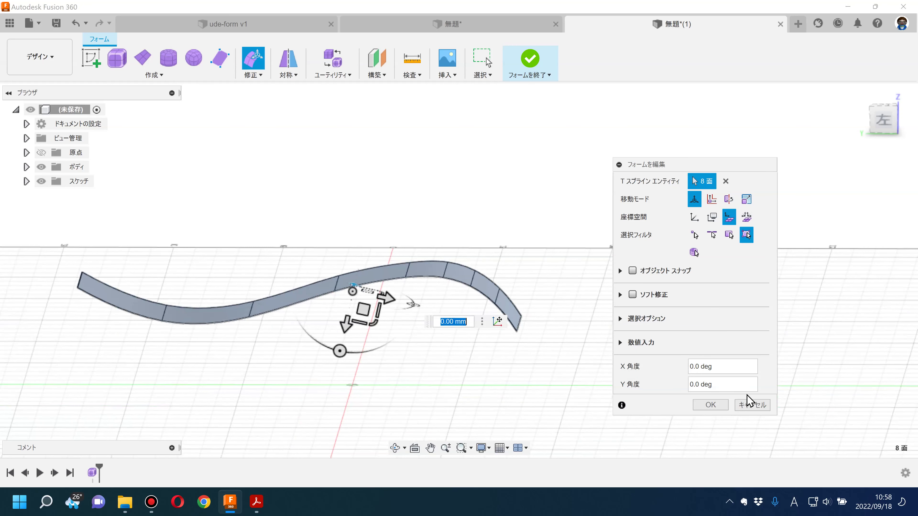
pyautogui.click(751, 405)
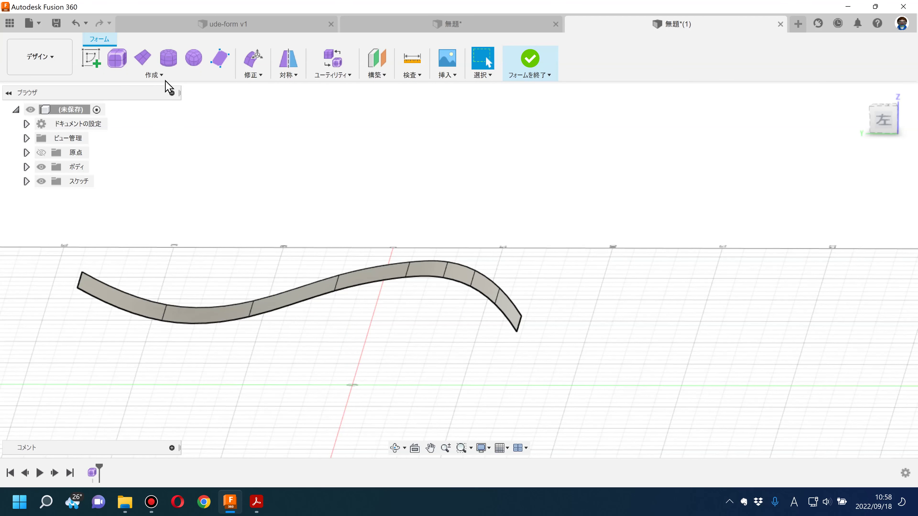
pyautogui.click(168, 58)
# - Create a 32.442304 mm-diameter, 8-by-4-face cylinder stretched to 64.978658 mm tall
pyautogui.click(338, 358)
pyautogui.click(682, 307)
pyautogui.click(697, 342)
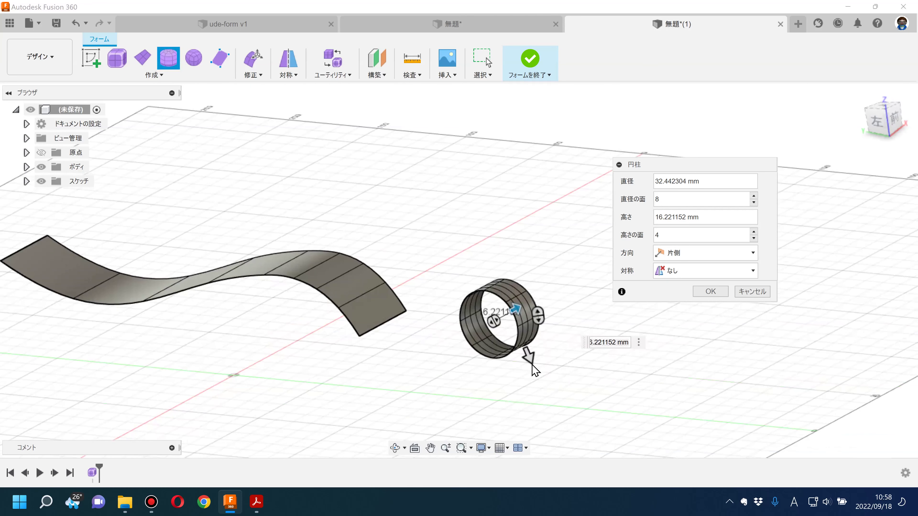
pyautogui.moveTo(537, 288); pyautogui.dragTo(559, 285)
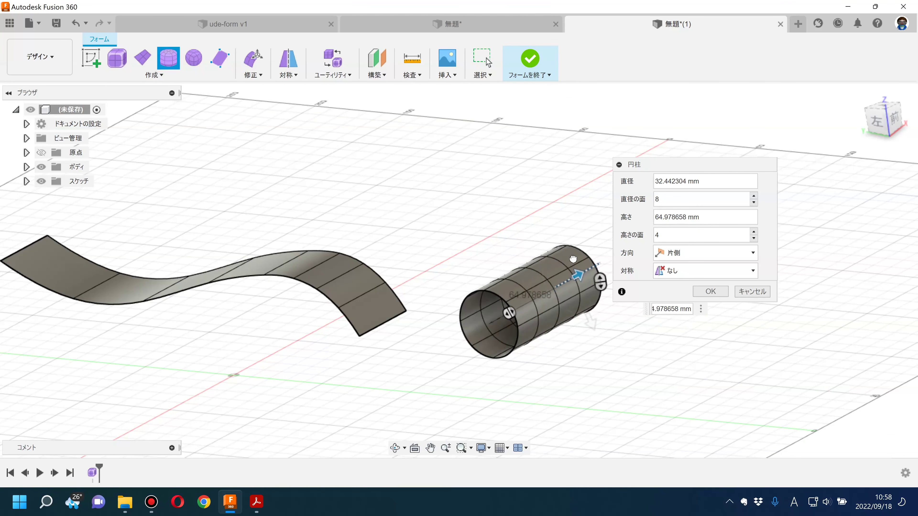
pyautogui.click(711, 291)
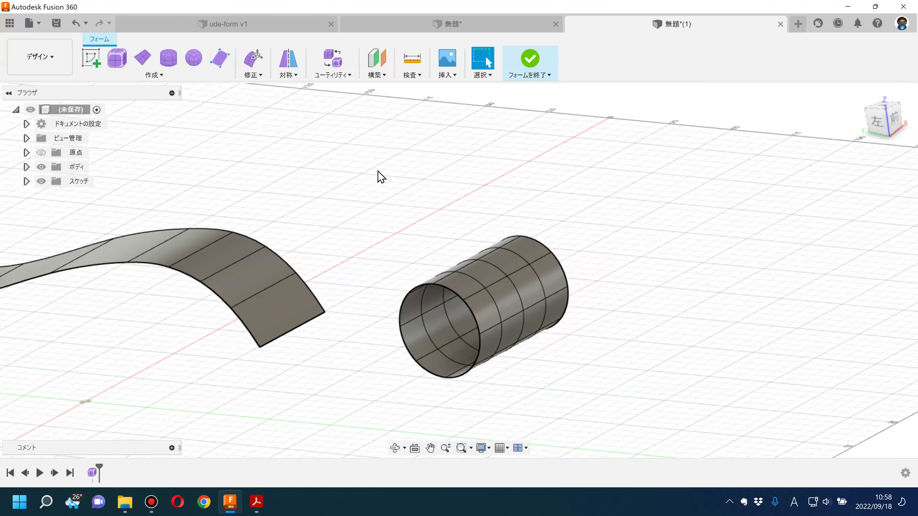
pyautogui.click(254, 67)
pyautogui.scroll(3, 477, 287)
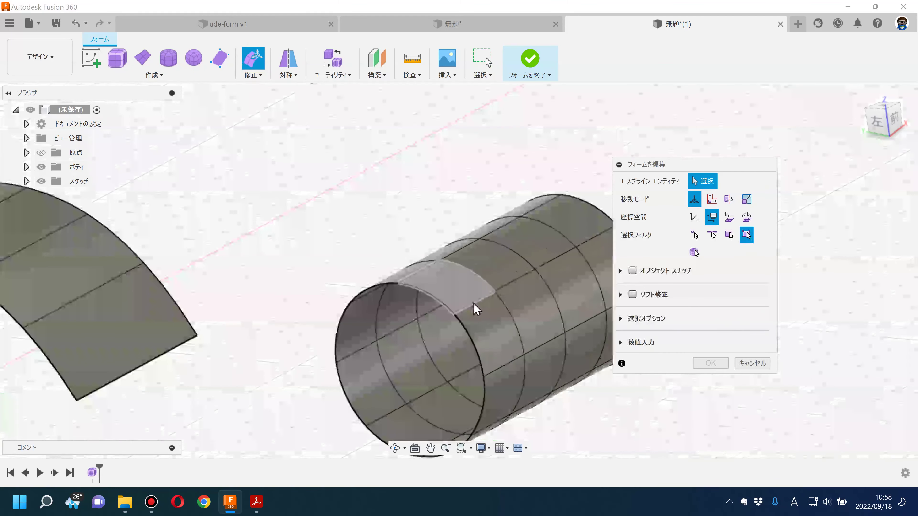
# - Select two cylinder faces in Edit Form with the move axes centred on the selection
pyautogui.click(477, 322)
pyautogui.keyDown('shift'); pyautogui.moveTo(436, 321); pyautogui.dragTo(513, 327, button='middle'); pyautogui.keyUp('shift')
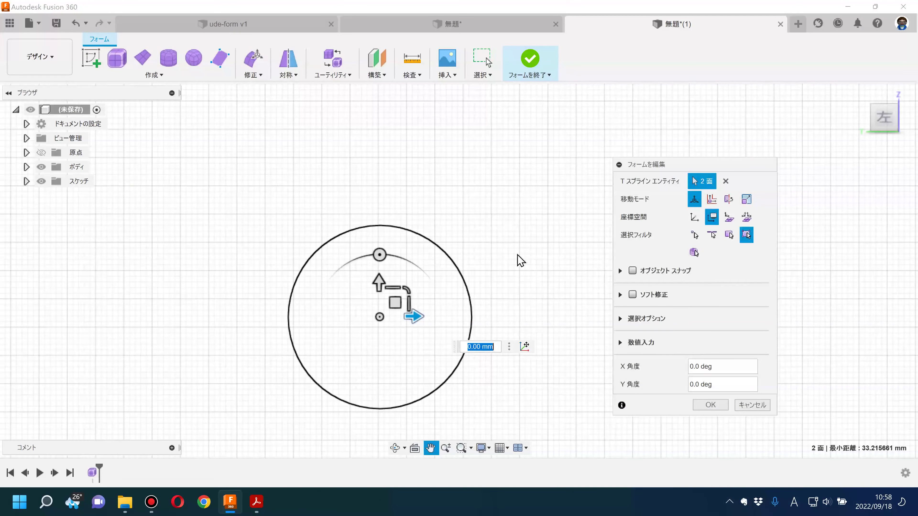
pyautogui.click(730, 217)
pyautogui.moveTo(554, 256)
pyautogui.keyDown('shift'); pyautogui.mouseDown(button='middle')
pyautogui.moveTo(503, 256)
pyautogui.moveTo(439, 237)
pyautogui.mouseUp(button='middle'); pyautogui.keyUp('shift')
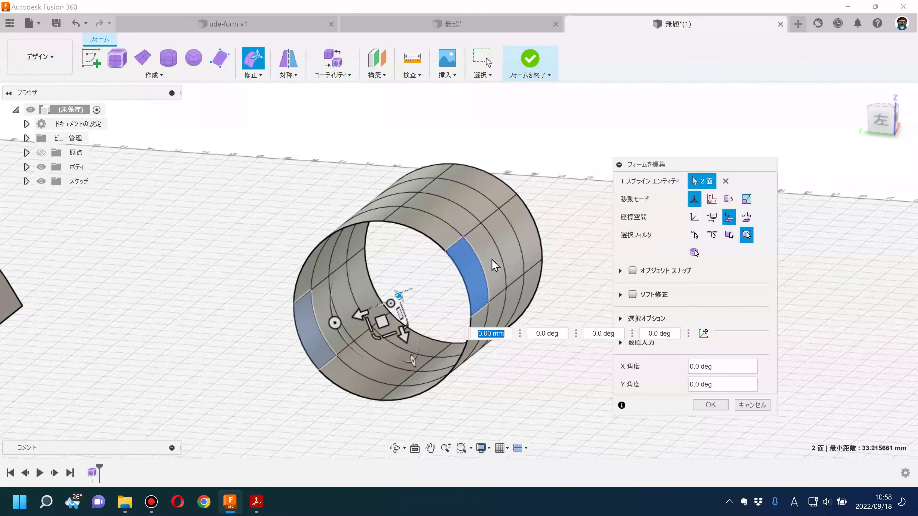
pyautogui.keyDown('shift'); pyautogui.click(303, 277); pyautogui.keyUp('shift')
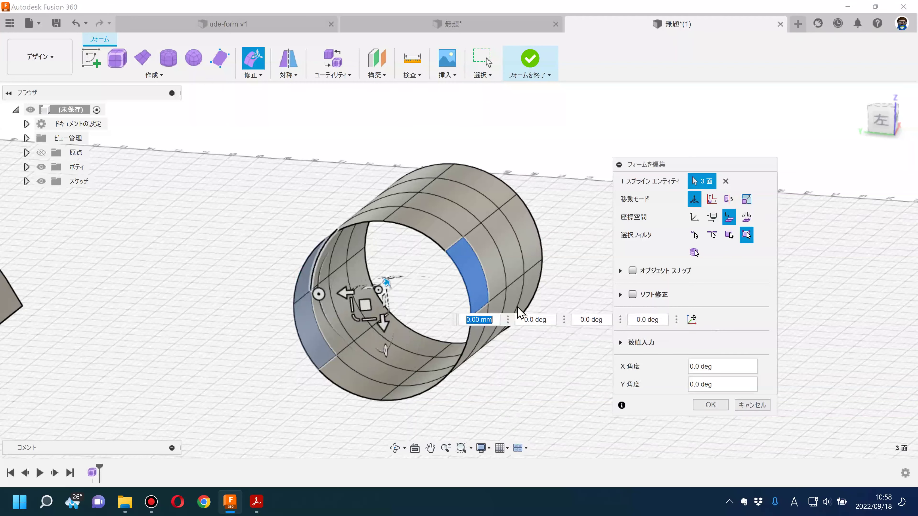
# - Exit Edit Form and delete the window-selected lower half of the cylinder from the Left view
pyautogui.click(752, 405)
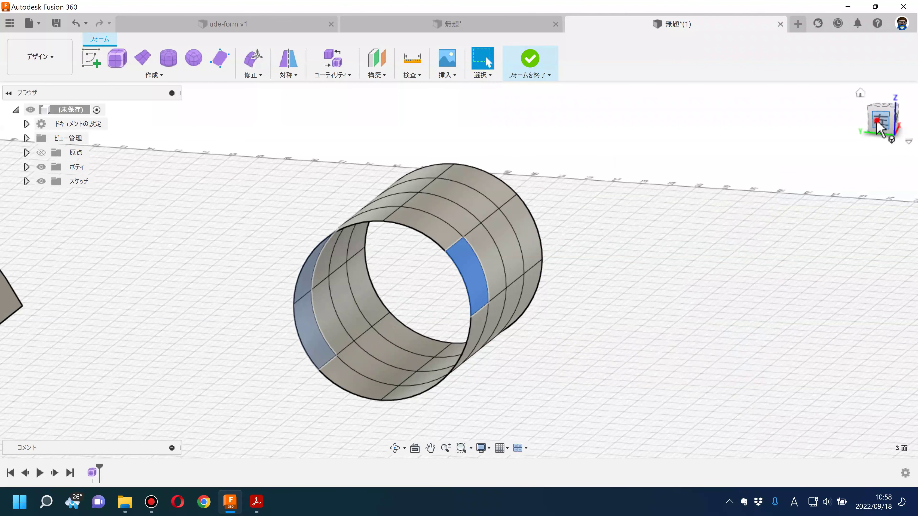
pyautogui.click(879, 121)
pyautogui.click(603, 336)
pyautogui.moveTo(617, 370); pyautogui.dragTo(343, 270)
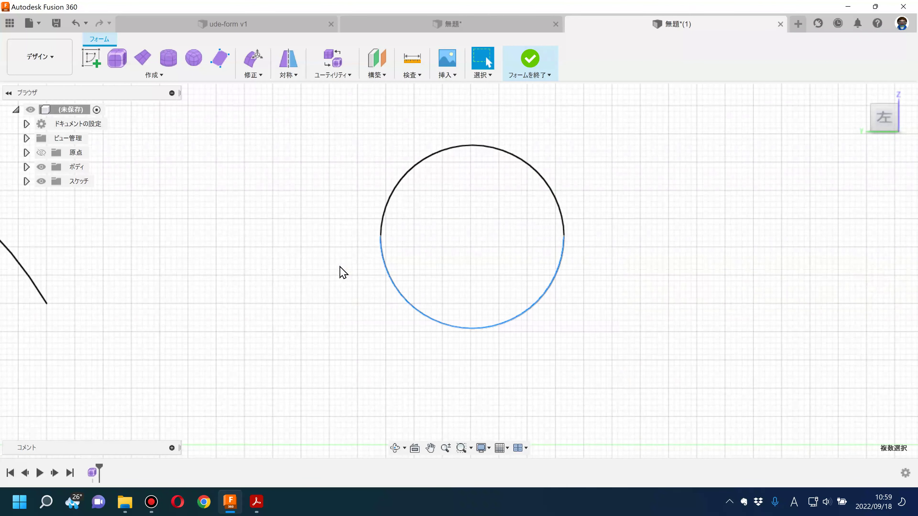
pyautogui.keyDown('shift'); pyautogui.moveTo(343, 270); pyautogui.dragTo(349, 266, button='middle'); pyautogui.keyUp('shift')
pyautogui.press('Delete')
pyautogui.moveTo(412, 277)
pyautogui.keyDown('shift'); pyautogui.mouseDown(button='middle')
pyautogui.moveTo(408, 338)
pyautogui.moveTo(381, 348)
pyautogui.moveTo(390, 124)
pyautogui.mouseUp(button='middle'); pyautogui.keyUp('shift')
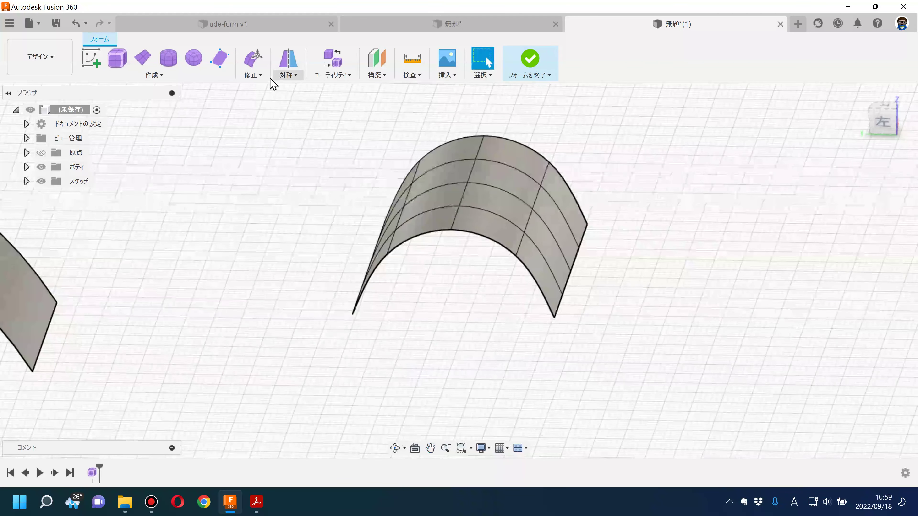
# - In Edit Form, select several arch faces on the sides, top and front from different views
pyautogui.press('e')
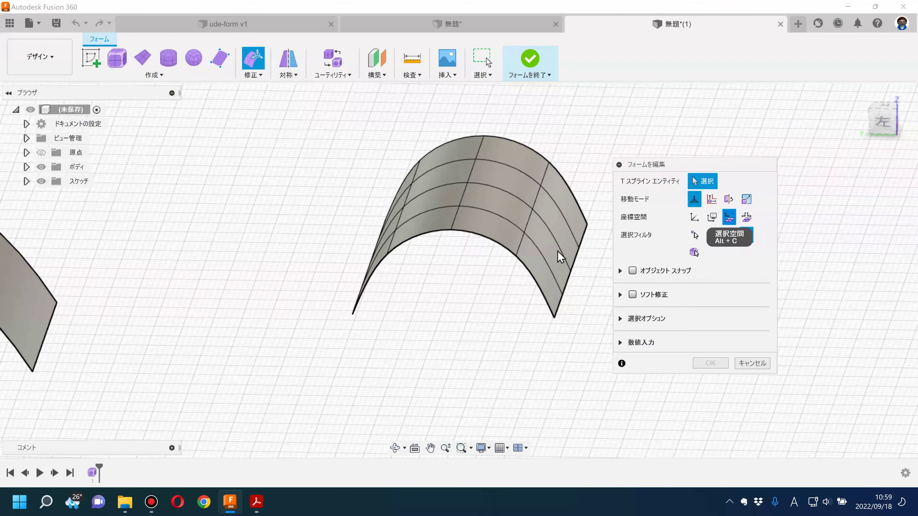
pyautogui.click(533, 259)
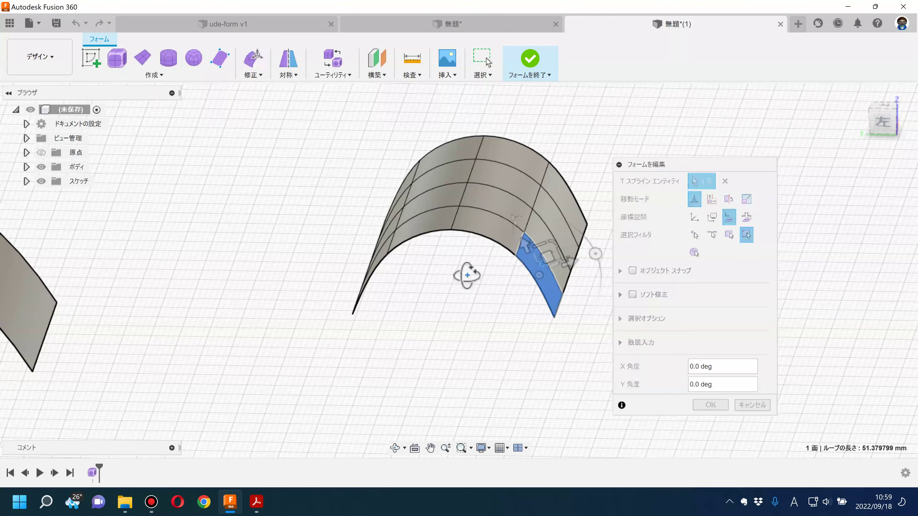
pyautogui.keyDown('shift'); pyautogui.moveTo(467, 276); pyautogui.dragTo(371, 259, button='middle'); pyautogui.keyUp('shift')
pyautogui.keyDown('shift'); pyautogui.click(371, 258); pyautogui.keyUp('shift')
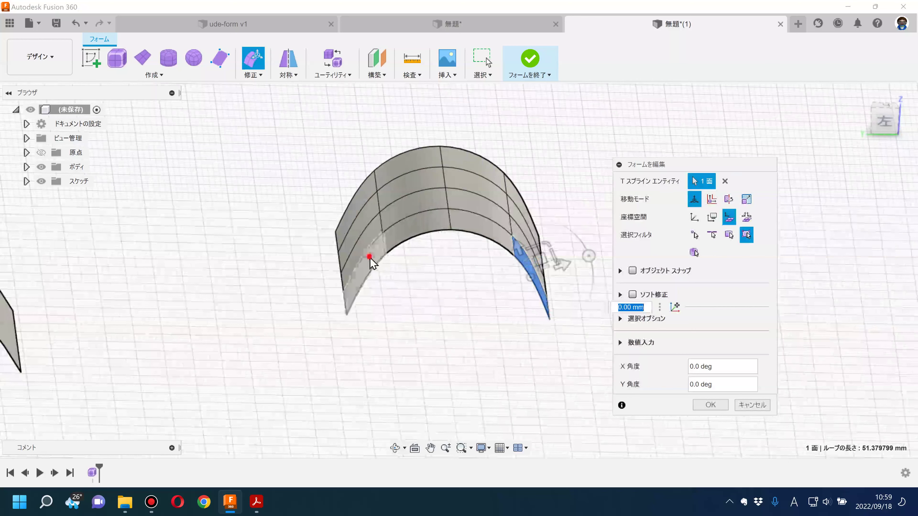
pyautogui.click(882, 125)
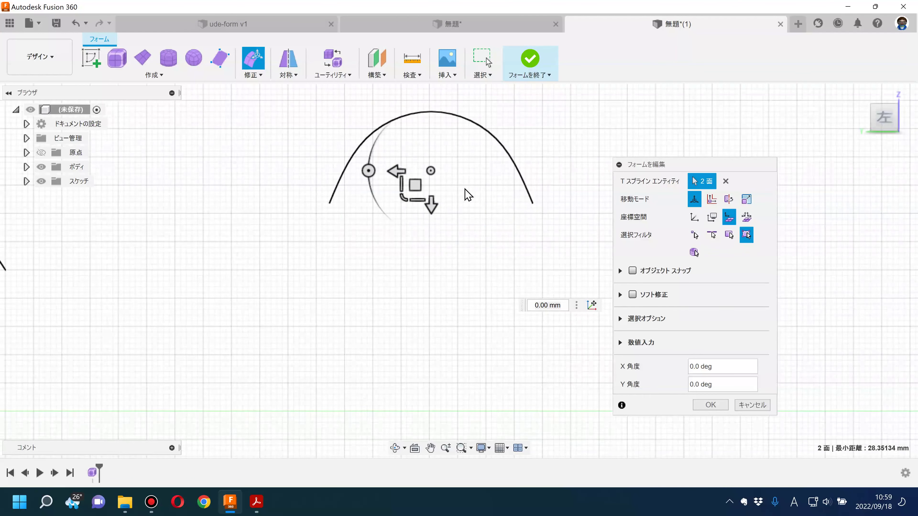
pyautogui.keyDown('shift'); pyautogui.moveTo(440, 253); pyautogui.dragTo(461, 181, button='middle'); pyautogui.keyUp('shift')
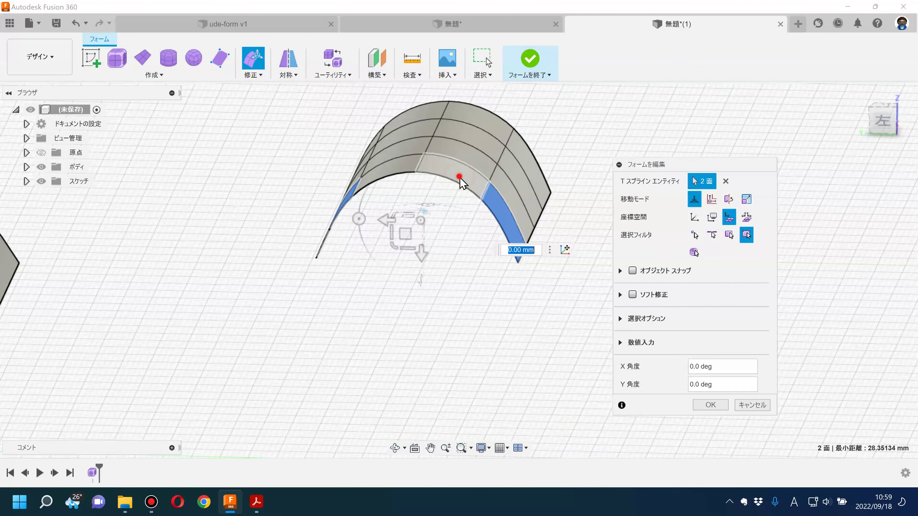
pyautogui.keyDown('shift'); pyautogui.click(460, 178); pyautogui.keyUp('shift')
pyautogui.keyDown('shift'); pyautogui.moveTo(578, 201); pyautogui.dragTo(474, 297, button='middle'); pyautogui.keyUp('shift')
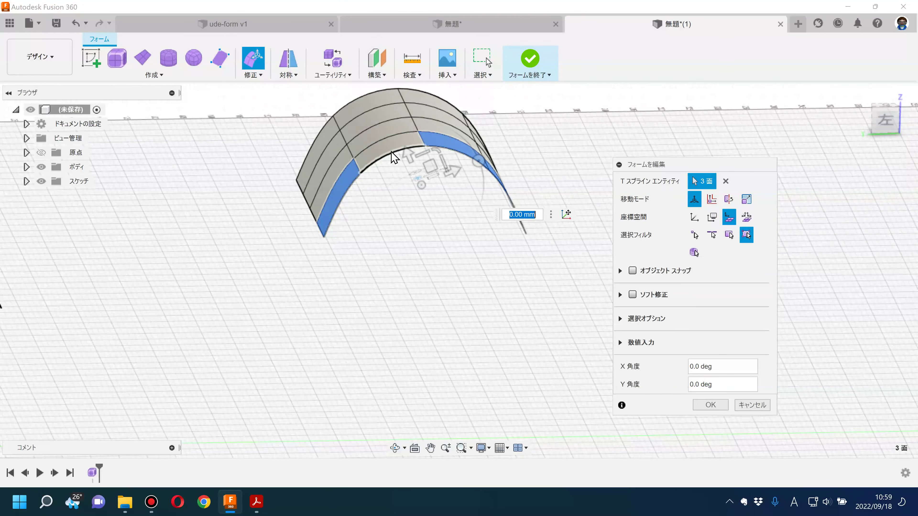
pyautogui.keyDown('shift'); pyautogui.click(425, 166); pyautogui.keyUp('shift')
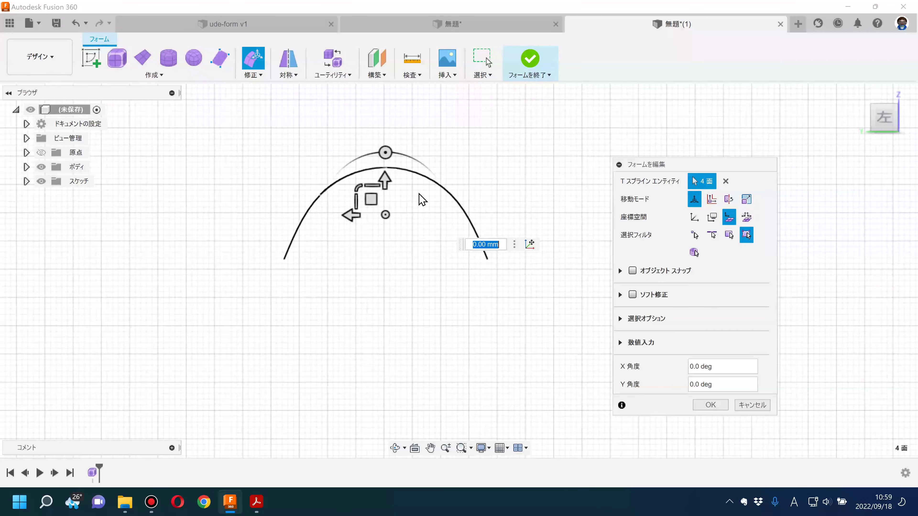
pyautogui.moveTo(416, 313)
pyautogui.keyDown('shift'); pyautogui.mouseDown(button='middle')
pyautogui.moveTo(444, 312)
pyautogui.moveTo(445, 429)
pyautogui.mouseUp(button='middle'); pyautogui.keyUp('shift')
# - Check the coordinate-space slide 10 in Acrobat, then return and select an arch face
pyautogui.click(256, 501)
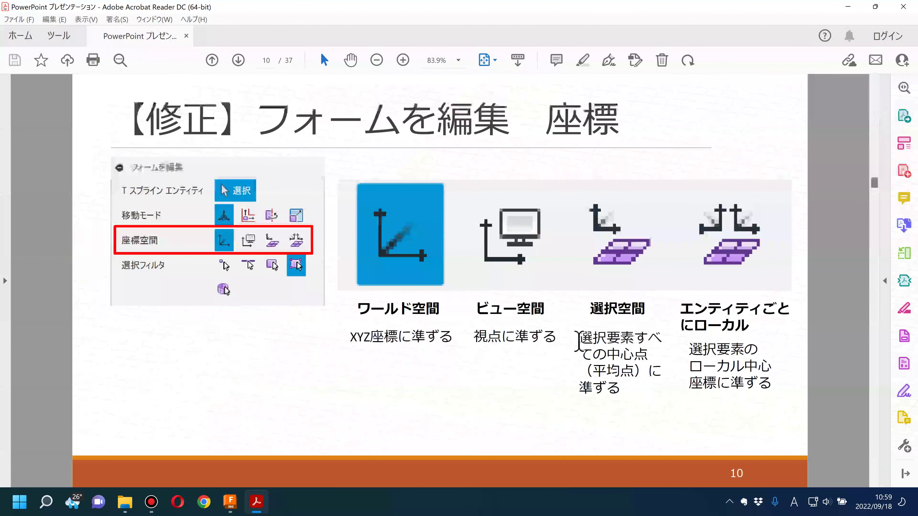
pyautogui.click(239, 504)
pyautogui.moveTo(557, 284); pyautogui.dragTo(291, 277, button='middle')
pyautogui.scroll(3, 465, 307)
pyautogui.click(452, 307)
pyautogui.keyDown('shift'); pyautogui.moveTo(451, 318); pyautogui.dragTo(293, 308, button='middle'); pyautogui.keyUp('shift')
pyautogui.keyDown('shift'); pyautogui.click(280, 303); pyautogui.keyUp('shift')
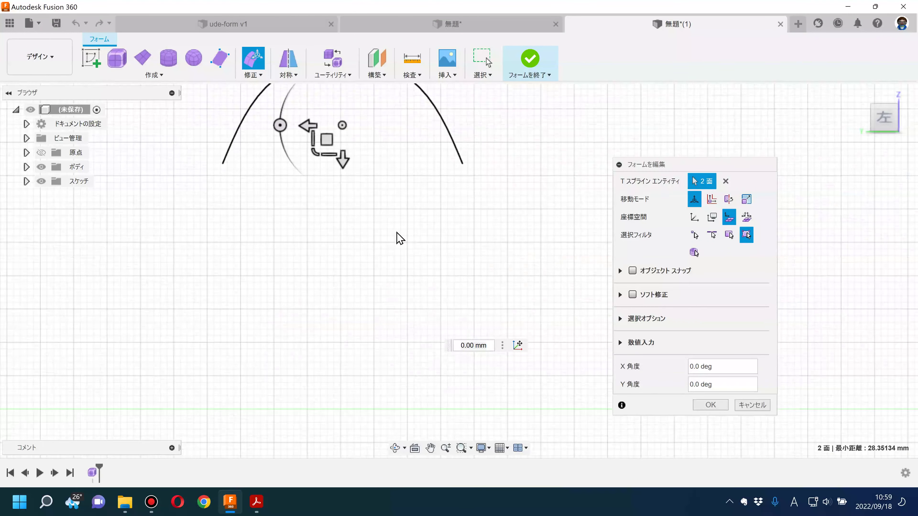
pyautogui.moveTo(400, 238); pyautogui.dragTo(487, 361, button='middle')
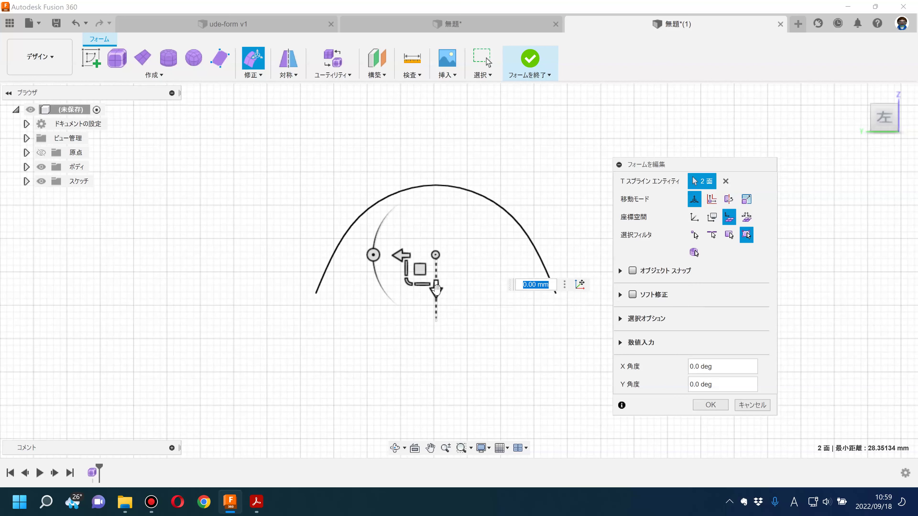
pyautogui.moveTo(436, 289); pyautogui.dragTo(418, 374)
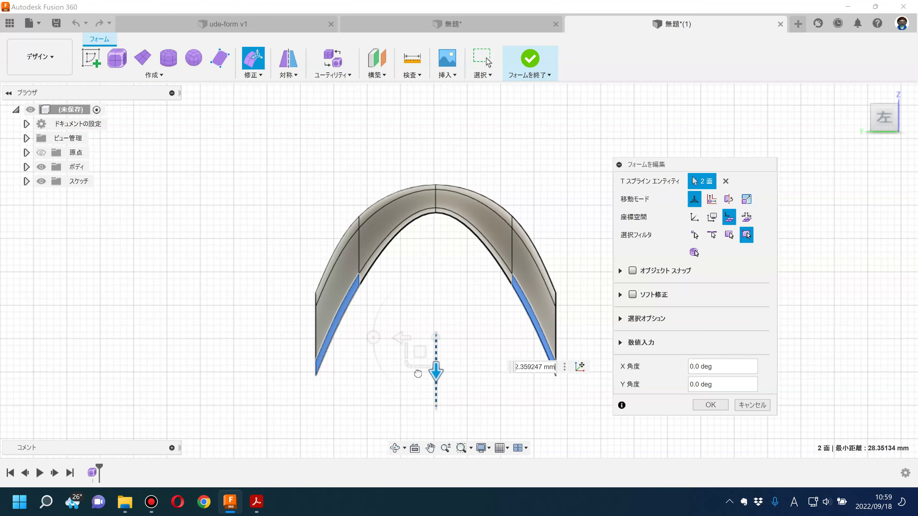
pyautogui.moveTo(418, 373); pyautogui.dragTo(418, 374)
pyautogui.hotkey('ctrl', 'z')
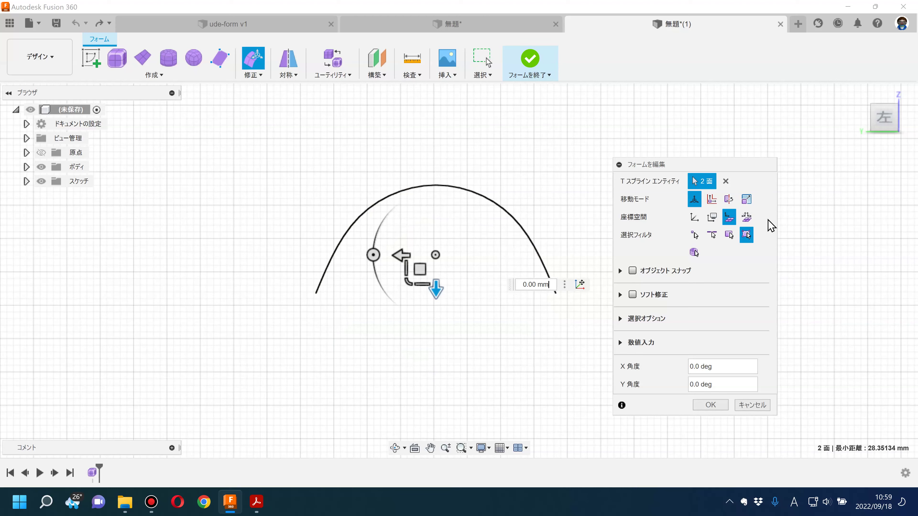
# - In Local per Entity space, pull the two lowest arch faces outward about 2.69 mm
pyautogui.click(747, 222)
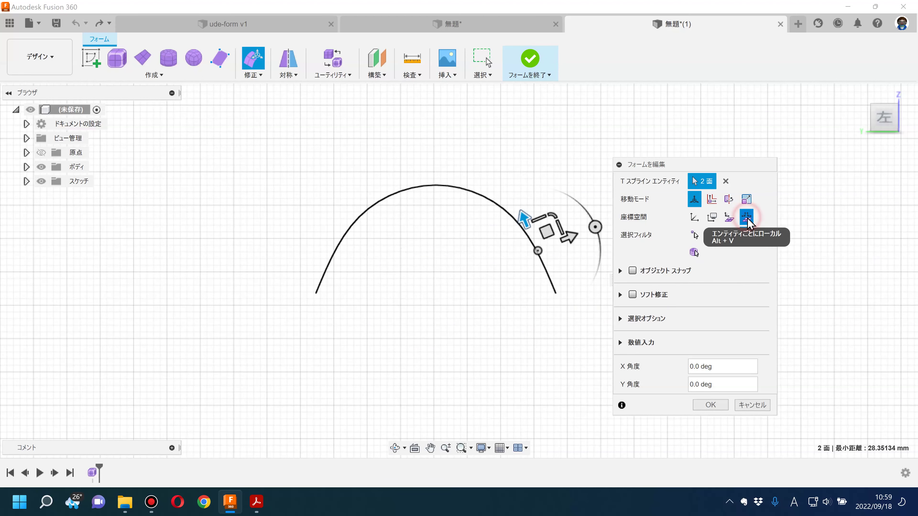
pyautogui.scroll(2, 550, 250)
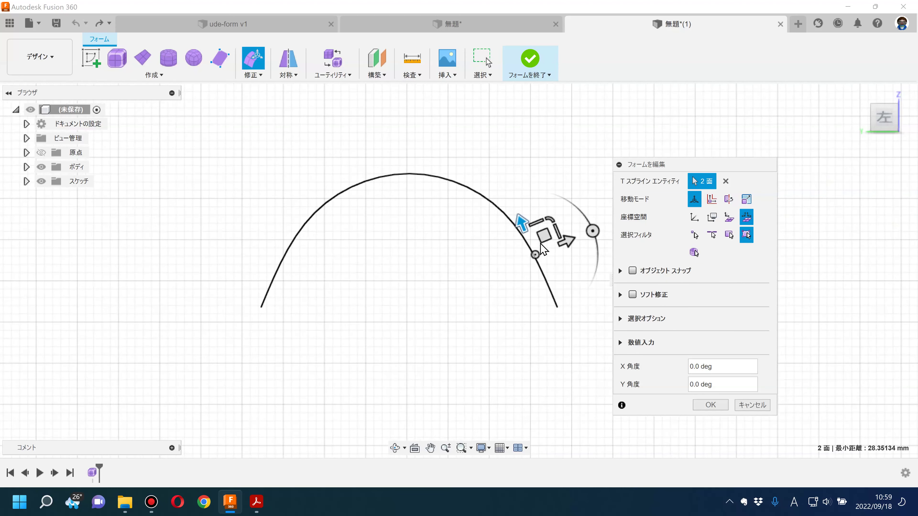
pyautogui.keyDown('shift'); pyautogui.moveTo(548, 255); pyautogui.dragTo(518, 260, button='middle'); pyautogui.keyUp('shift')
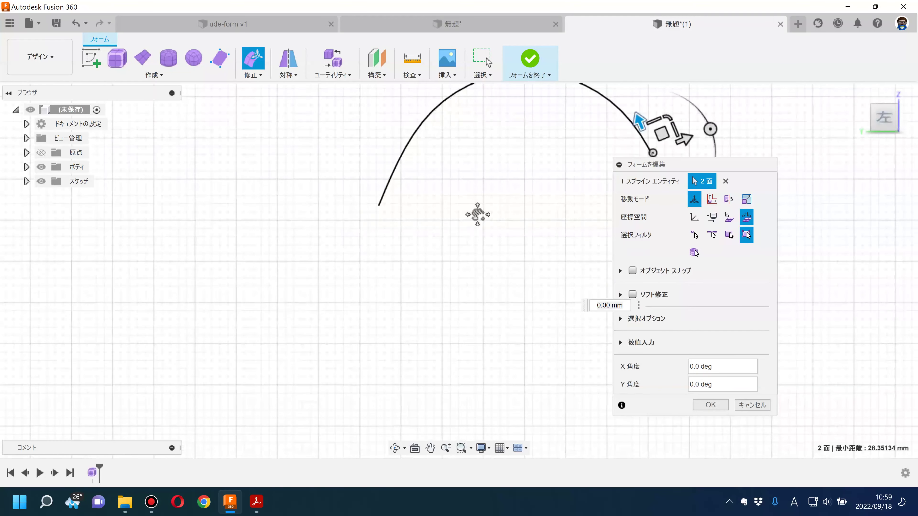
pyautogui.moveTo(543, 226); pyautogui.dragTo(266, 186)
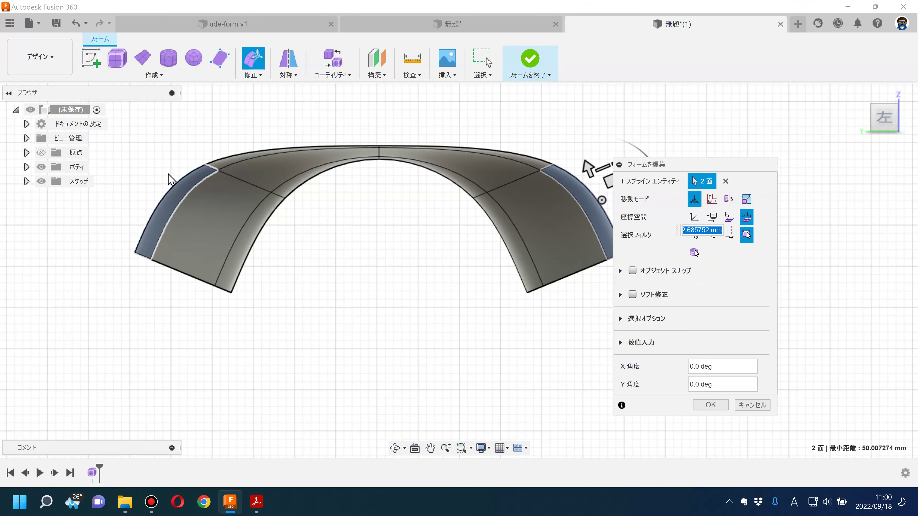
pyautogui.moveTo(381, 318); pyautogui.dragTo(313, 368, button='middle')
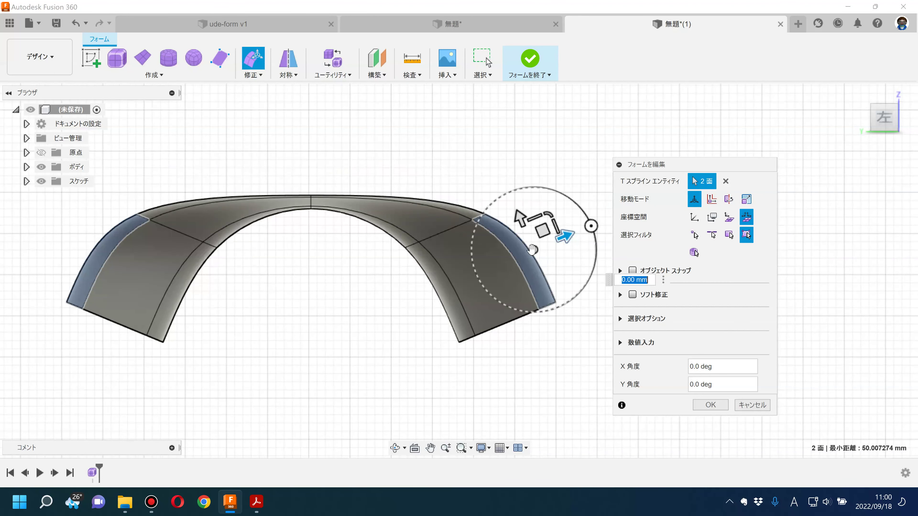
pyautogui.click(697, 221)
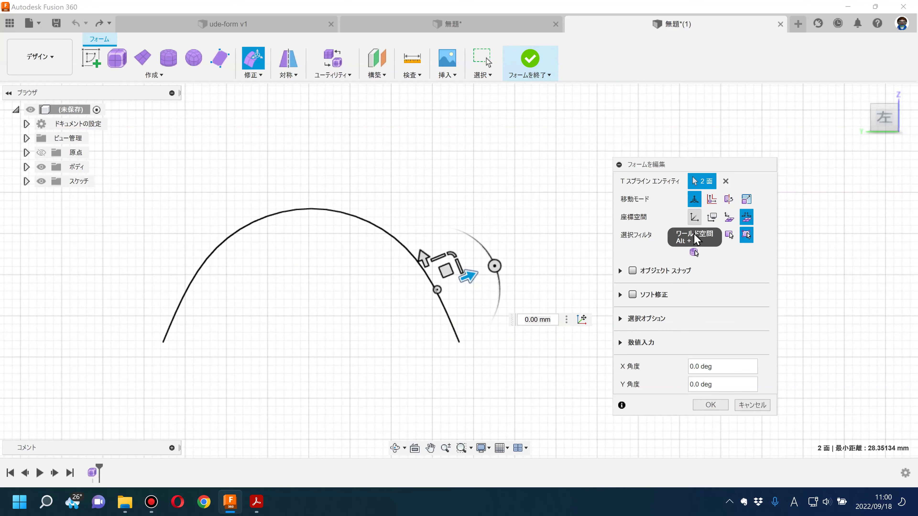
# - In World Space, move two selected arch side faces sideways, then undo the move
pyautogui.click(695, 218)
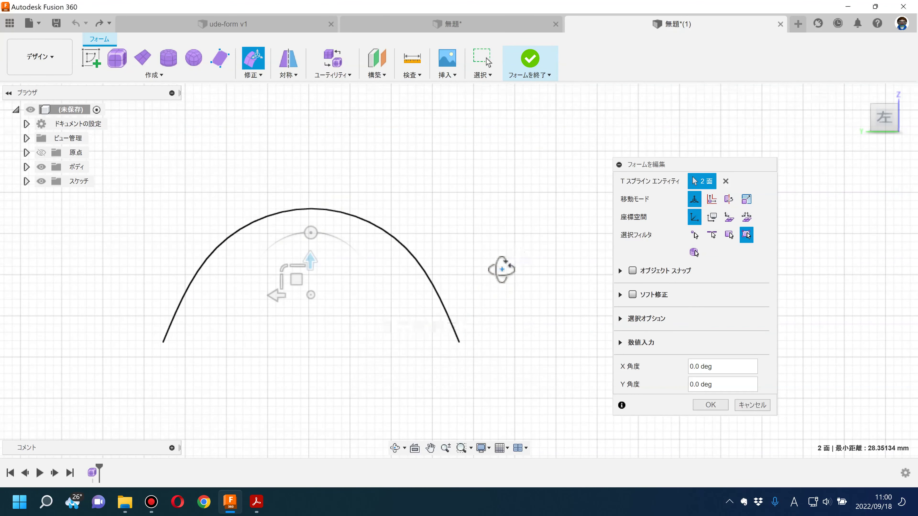
pyautogui.keyDown('shift'); pyautogui.moveTo(500, 267); pyautogui.dragTo(562, 269, button='middle'); pyautogui.keyUp('shift')
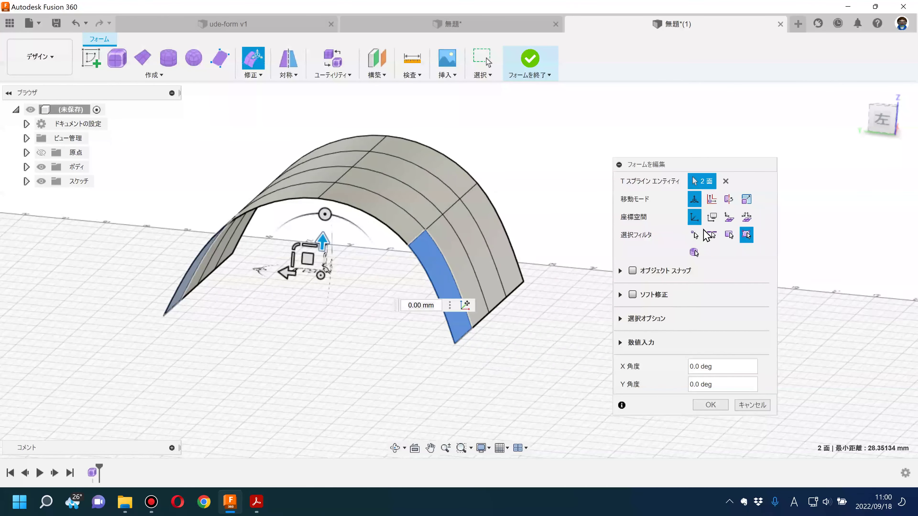
pyautogui.keyDown('shift'); pyautogui.moveTo(345, 318); pyautogui.dragTo(366, 333, button='middle'); pyautogui.keyUp('shift')
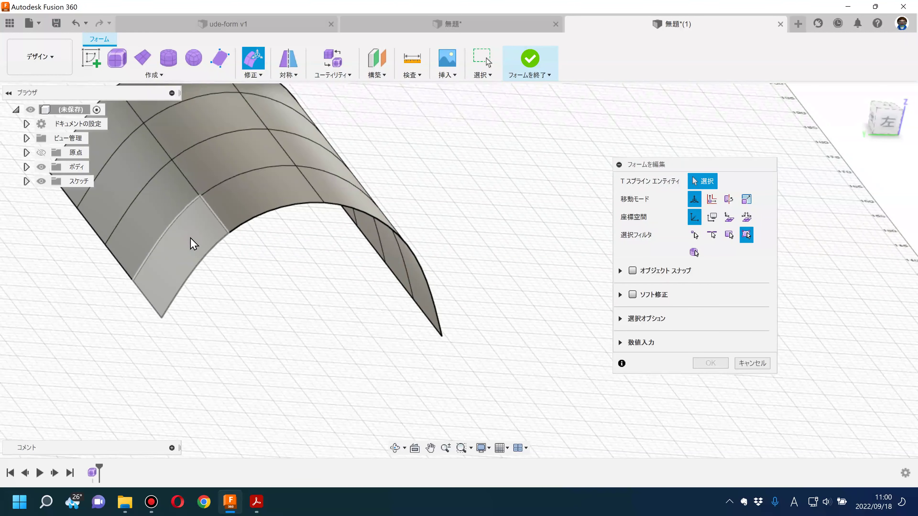
pyautogui.click(192, 246)
pyautogui.keyDown('shift'); pyautogui.moveTo(205, 312); pyautogui.dragTo(424, 283, button='middle'); pyautogui.keyUp('shift')
pyautogui.keyDown('shift'); pyautogui.click(420, 276); pyautogui.keyUp('shift')
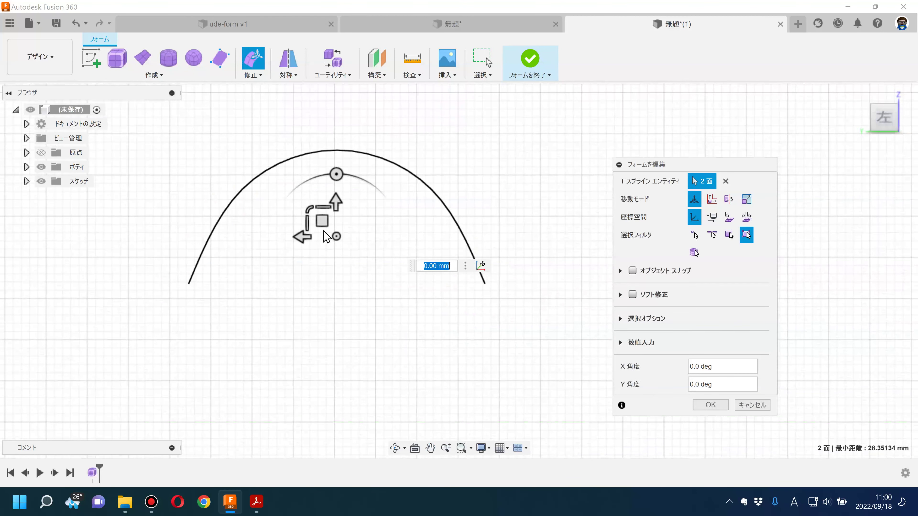
pyautogui.moveTo(303, 239); pyautogui.dragTo(157, 238)
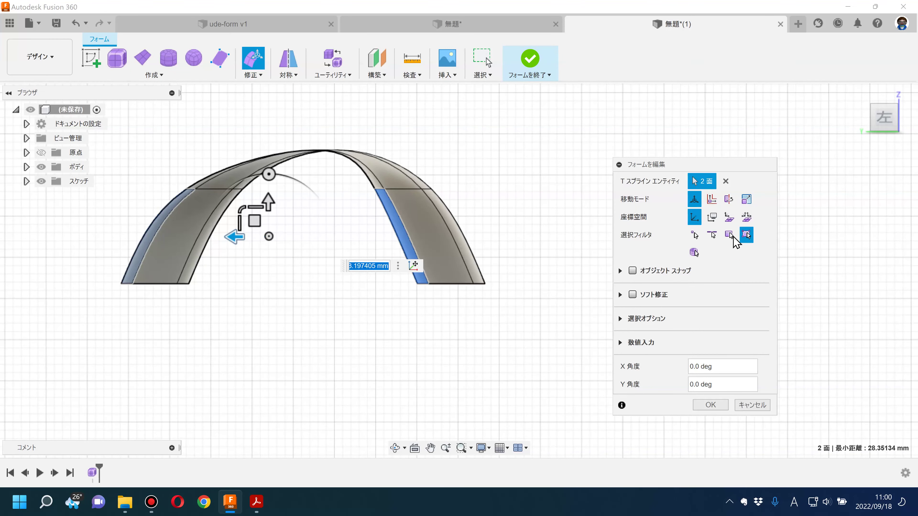
pyautogui.hotkey('ctrl', 'z')
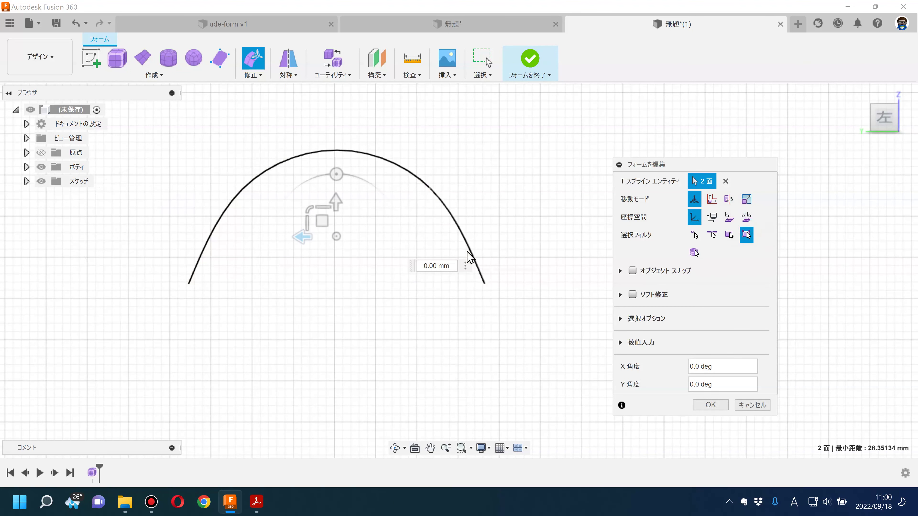
# - In Local per Entity space, push the faces outward about 3.43 mm and add a top face
pyautogui.click(746, 217)
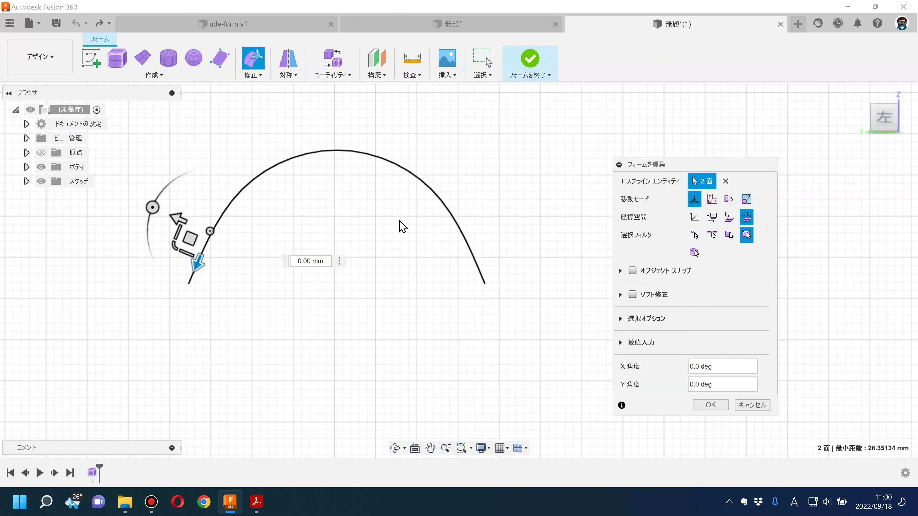
pyautogui.moveTo(180, 219); pyautogui.dragTo(116, 193)
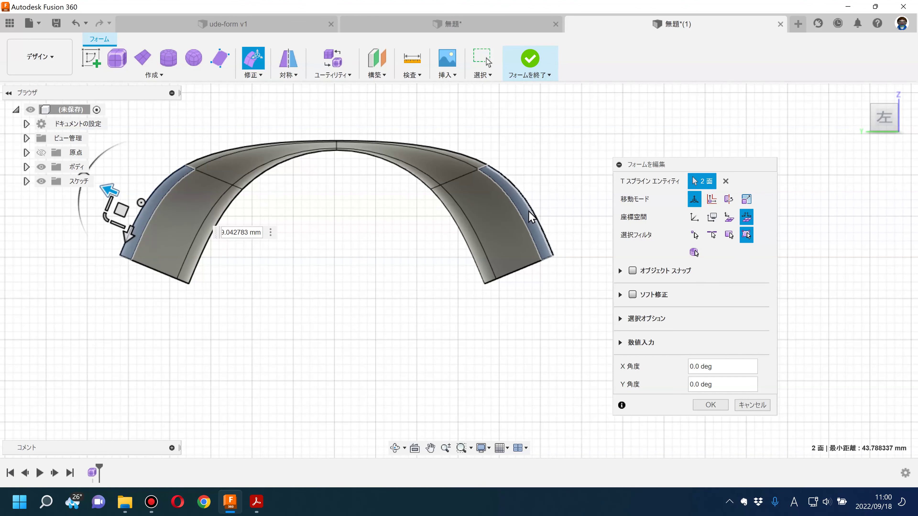
pyautogui.moveTo(439, 214)
pyautogui.keyDown('shift'); pyautogui.mouseDown(button='middle')
pyautogui.moveTo(442, 230)
pyautogui.moveTo(416, 217)
pyautogui.mouseUp(button='middle'); pyautogui.keyUp('shift')
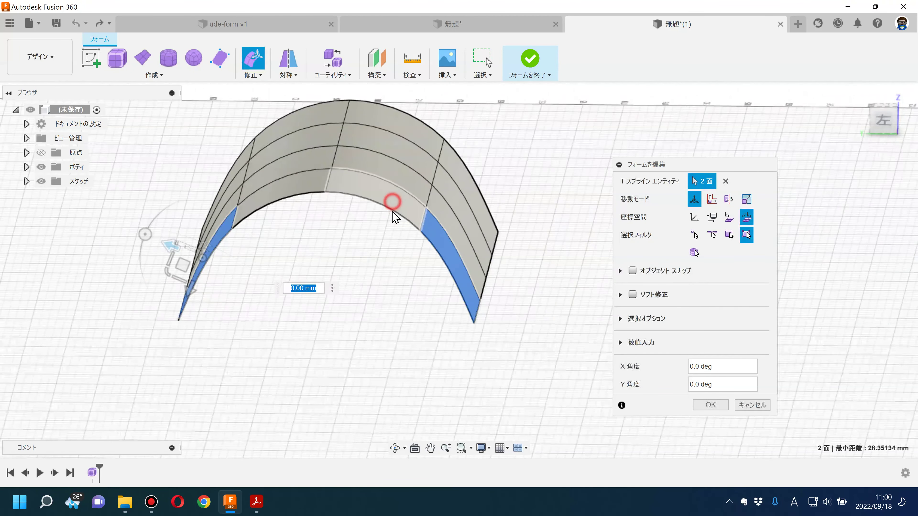
pyautogui.keyDown('shift'); pyautogui.click(393, 199); pyautogui.keyUp('shift')
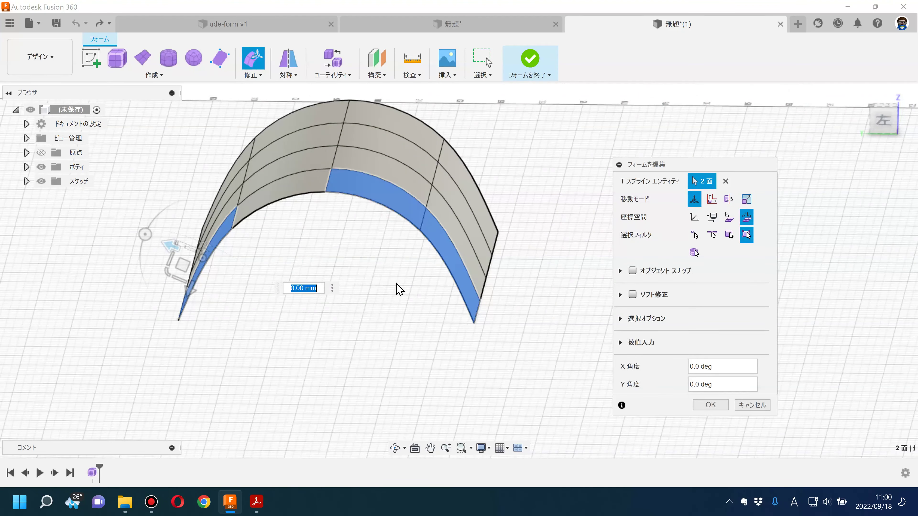
# - Zoom out from the Left view and bring the wavy strip surface into view
pyautogui.click(881, 119)
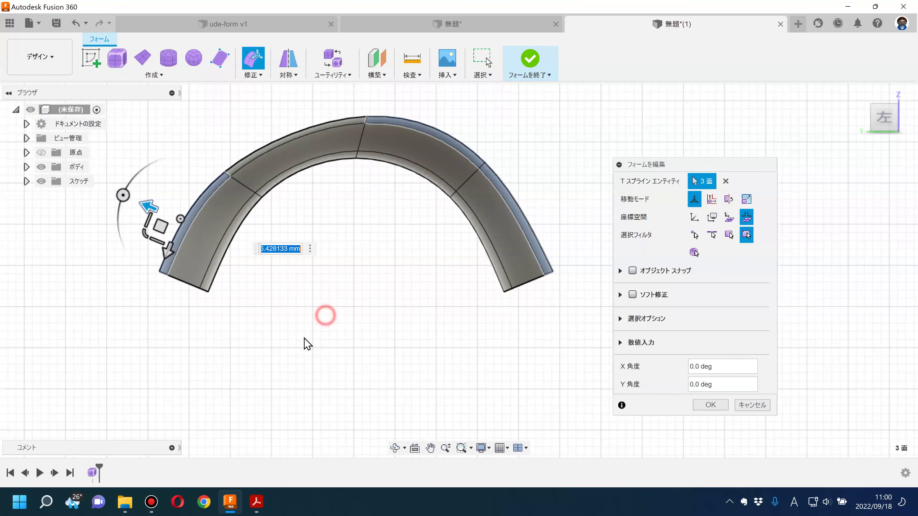
pyautogui.scroll(-5, 216, 348)
pyautogui.click(216, 348)
pyautogui.moveTo(216, 348)
pyautogui.mouseDown(button='middle')
pyautogui.moveTo(582, 327)
pyautogui.moveTo(404, 348)
pyautogui.moveTo(404, 371)
pyautogui.mouseUp(button='middle')
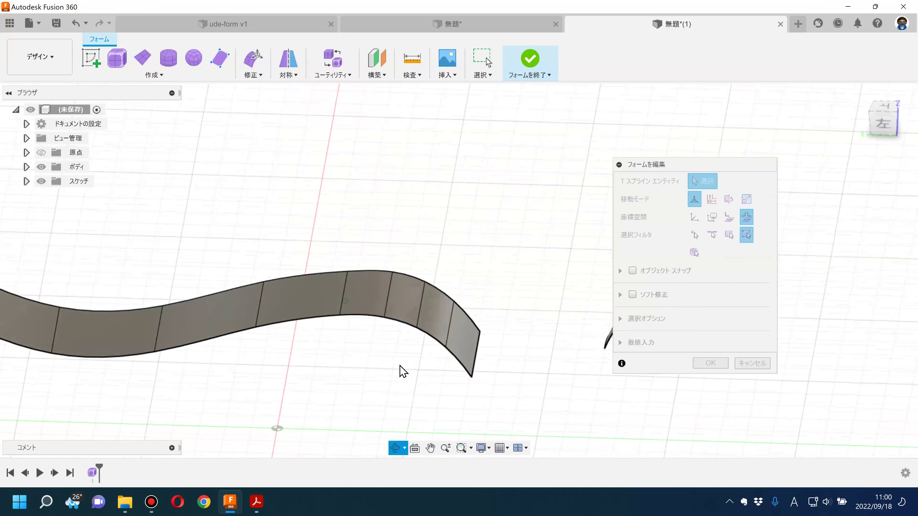
# - Select three faces of the wavy strip and start moving them with the gizmo
pyautogui.click(459, 352)
pyautogui.moveTo(123, 348); pyautogui.dragTo(338, 334, button='middle')
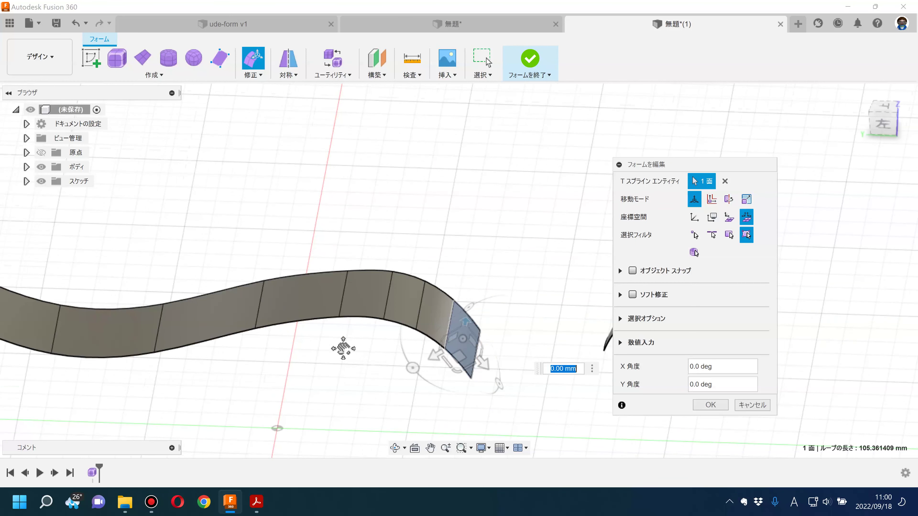
pyautogui.keyDown('shift'); pyautogui.click(348, 318); pyautogui.keyUp('shift')
pyautogui.moveTo(389, 389); pyautogui.dragTo(178, 369, button='middle')
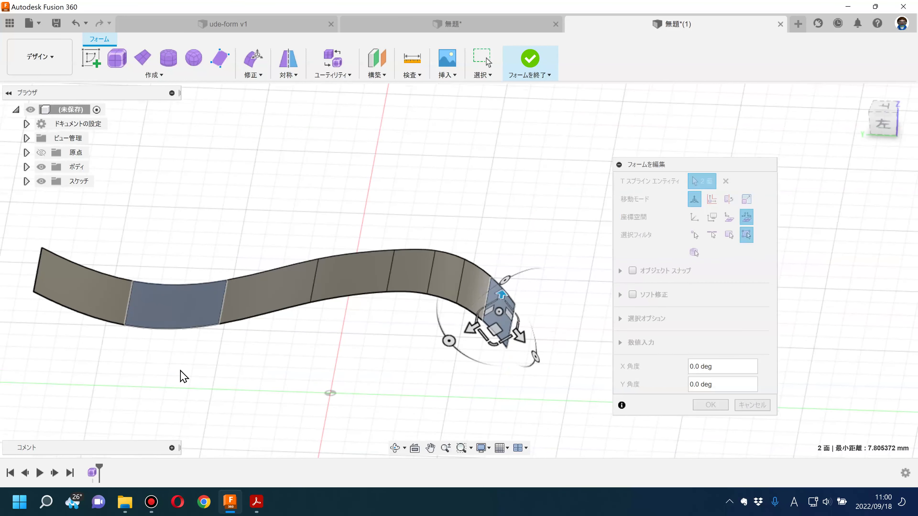
pyautogui.keyDown('shift'); pyautogui.click(355, 287); pyautogui.keyUp('shift')
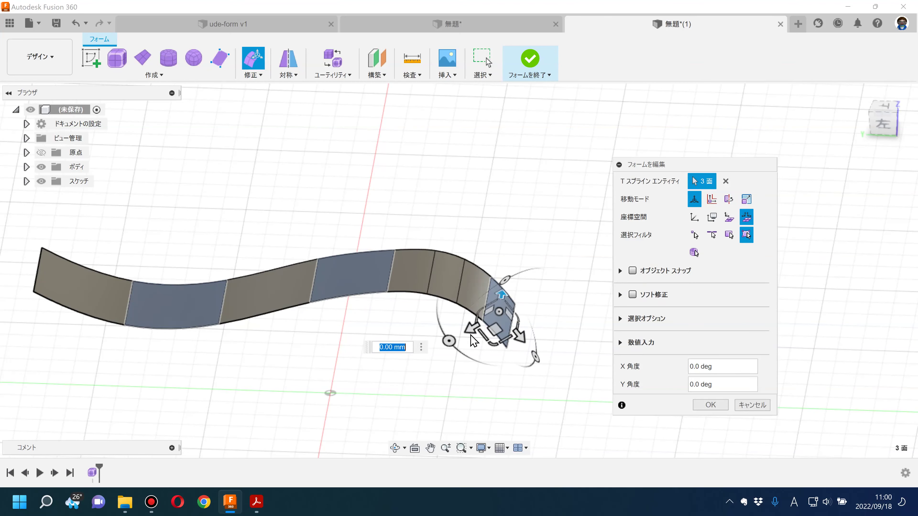
pyautogui.moveTo(479, 321)
pyautogui.mouseDown()
pyautogui.moveTo(533, 283)
pyautogui.moveTo(477, 322)
pyautogui.mouseUp()
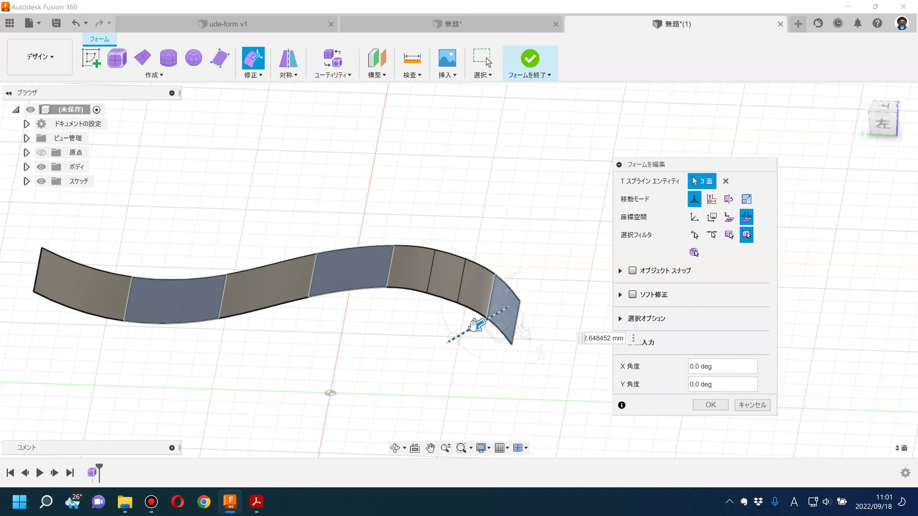
# - Try raising and sliding the faces about 4 mm in World and Local space, then cancel
pyautogui.click(698, 220)
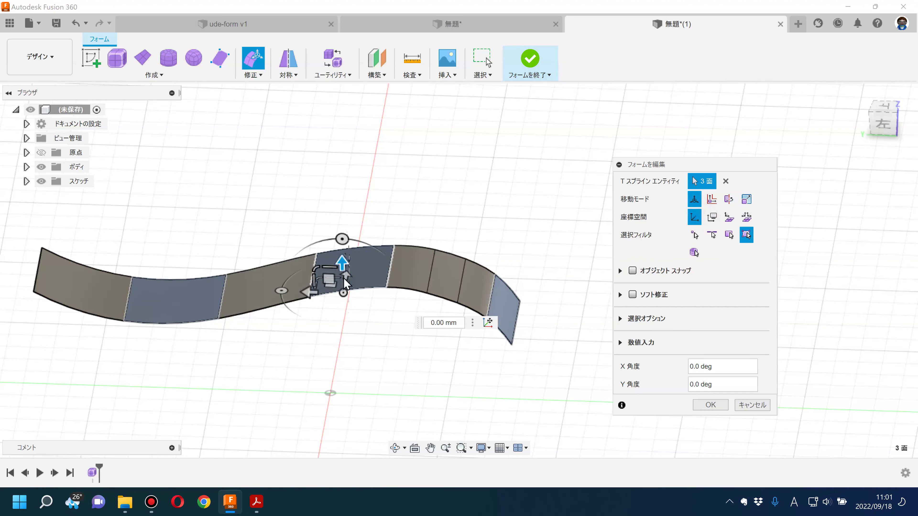
pyautogui.moveTo(342, 261); pyautogui.dragTo(160, 267)
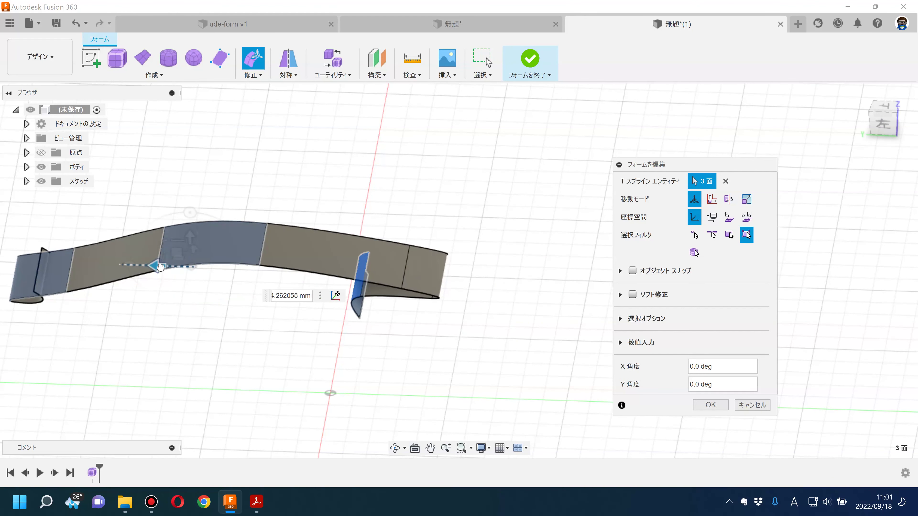
pyautogui.moveTo(231, 279); pyautogui.dragTo(231, 279)
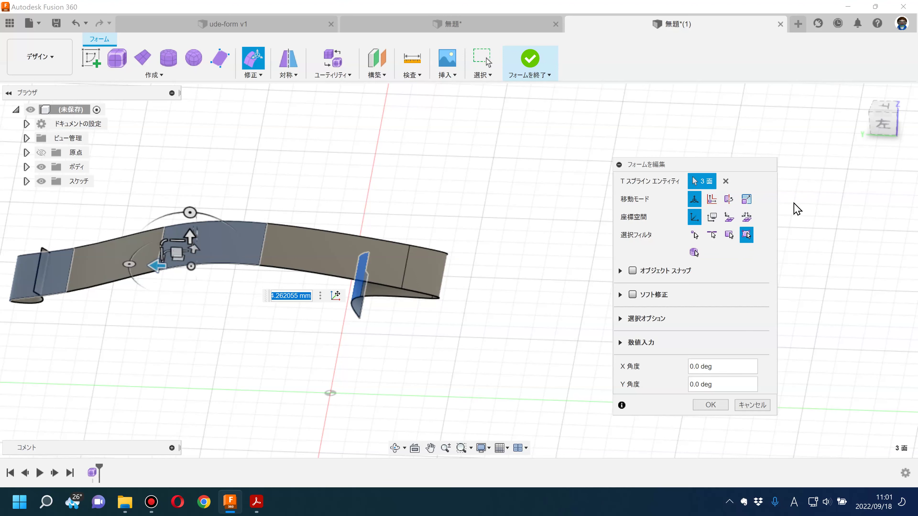
pyautogui.click(751, 218)
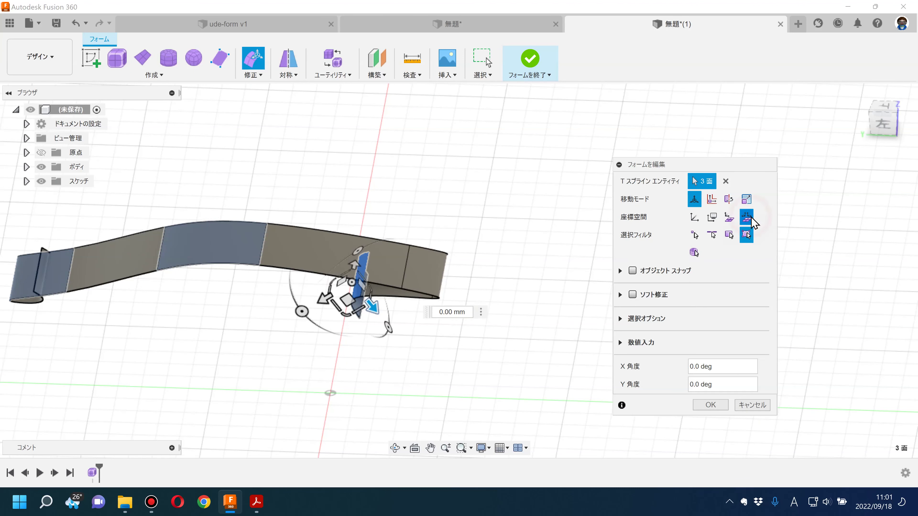
pyautogui.click(752, 405)
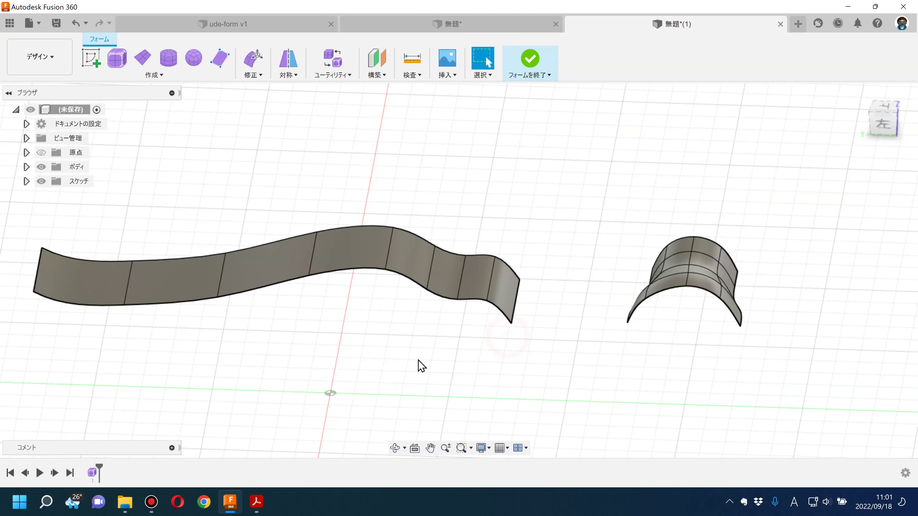
pyautogui.click(257, 503)
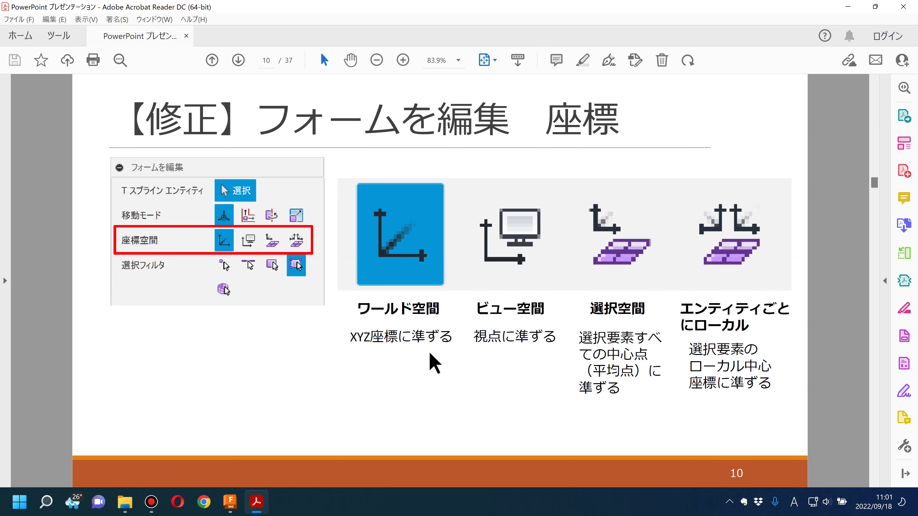
# - Page through the slides from 9 to the pivot-setting slide 11, then return to Fusion 360
pyautogui.scroll(1, 434, 362)
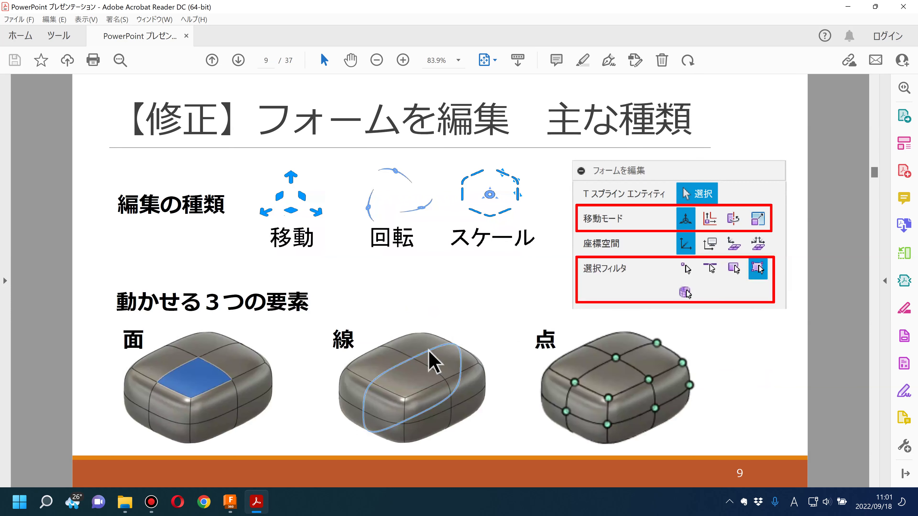
pyautogui.scroll(-1, 434, 361)
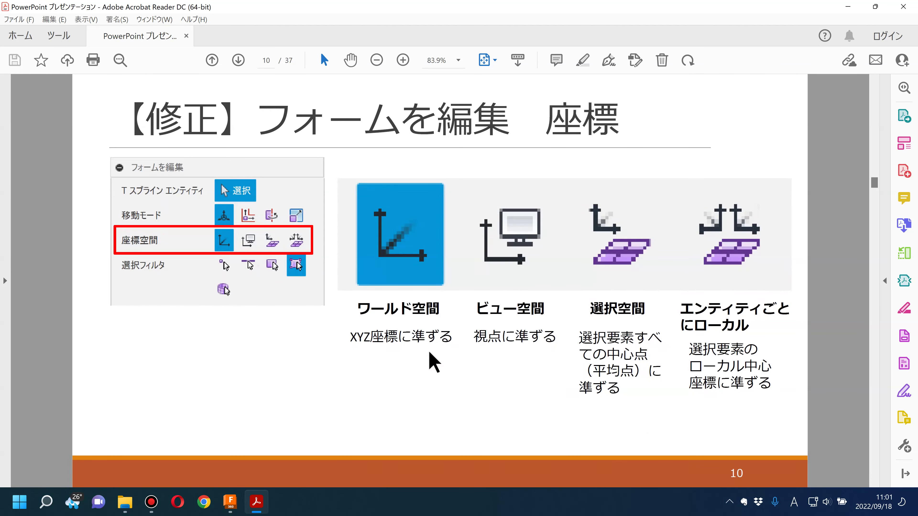
pyautogui.scroll(-1, 434, 362)
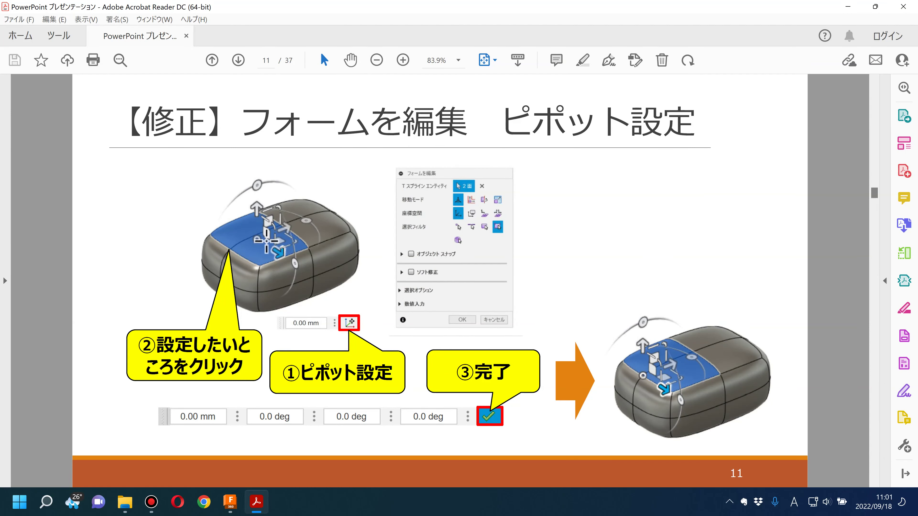
pyautogui.click(230, 502)
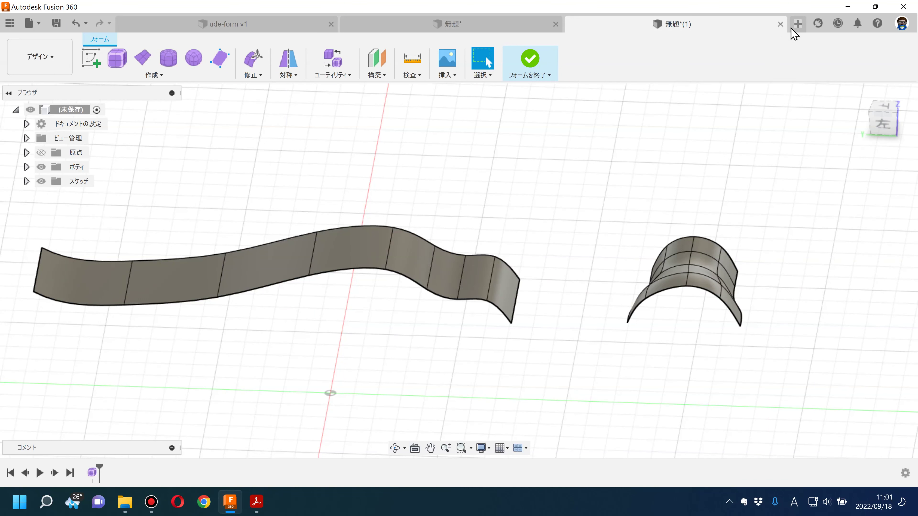
# - Create a 90 × 120 × 45 mm T-Spline box at the origin in a new design and open Edit Form
pyautogui.click(798, 24)
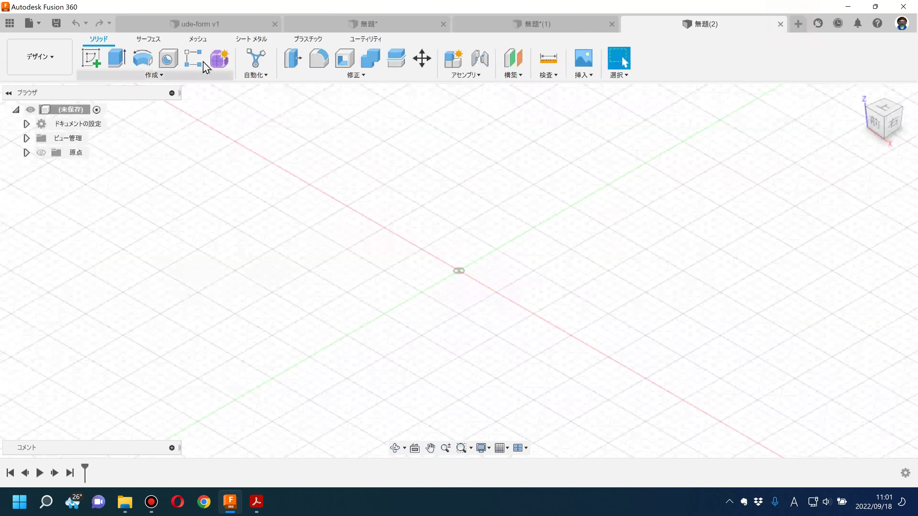
pyautogui.click(218, 58)
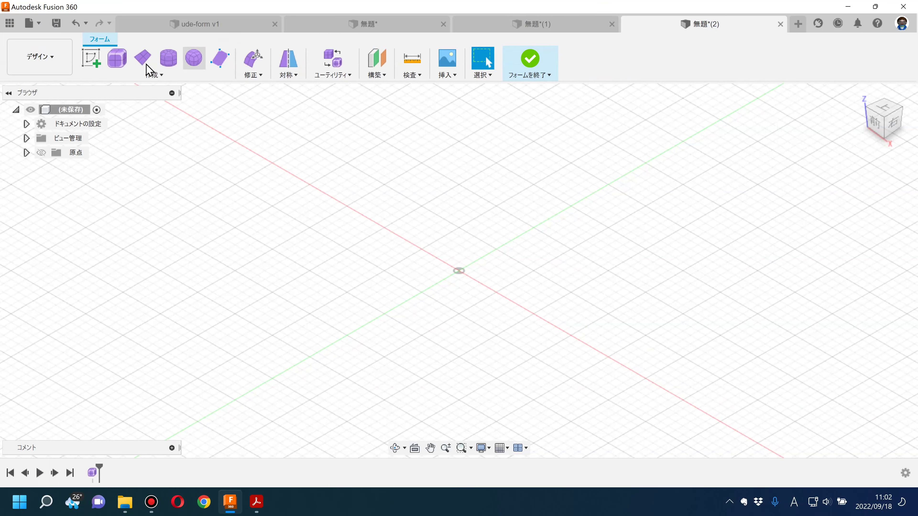
pyautogui.click(116, 58)
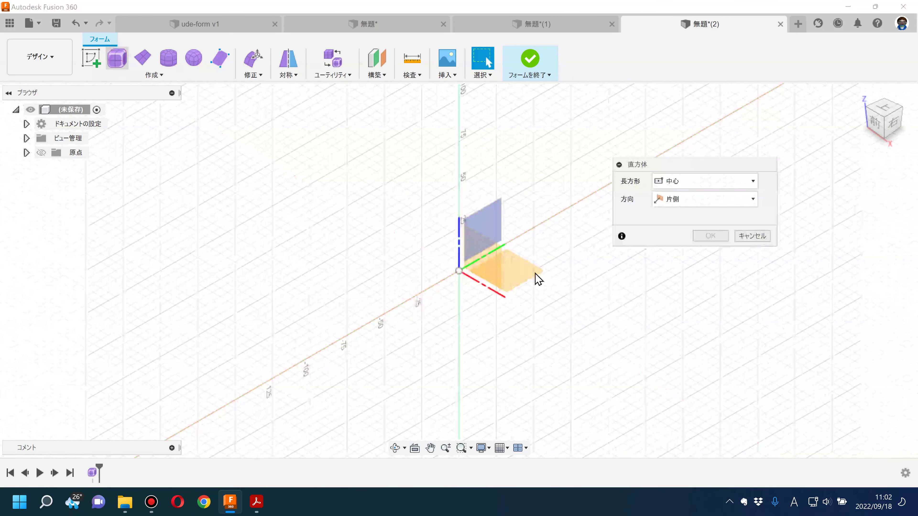
pyautogui.click(461, 272)
pyautogui.click(435, 368)
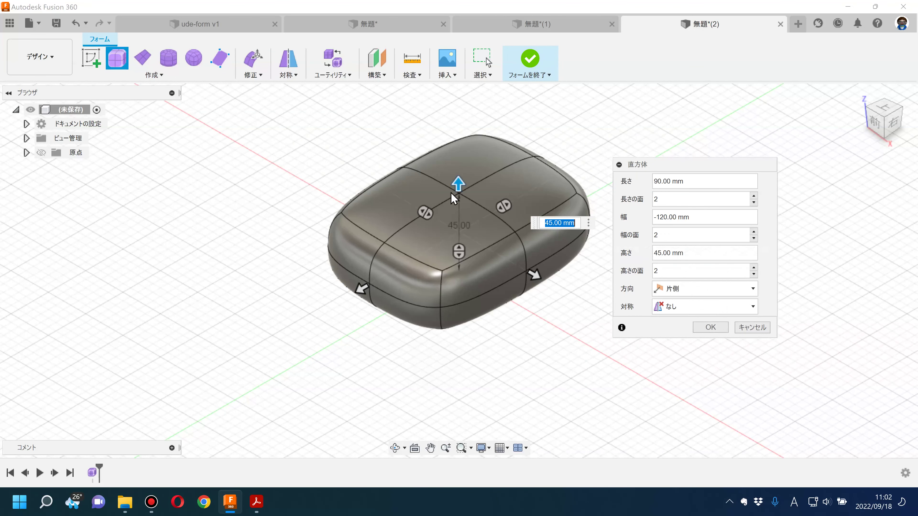
pyautogui.moveTo(456, 182); pyautogui.dragTo(459, 147)
pyautogui.click(710, 327)
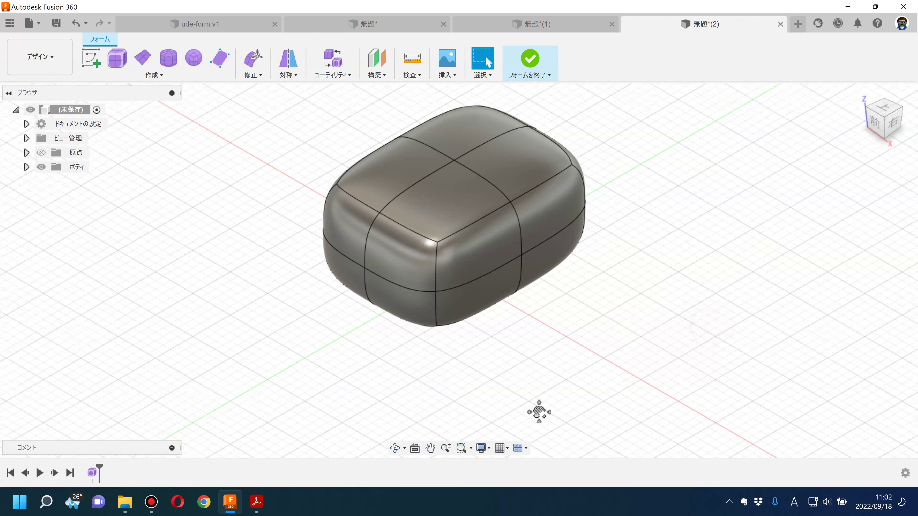
pyautogui.click(253, 58)
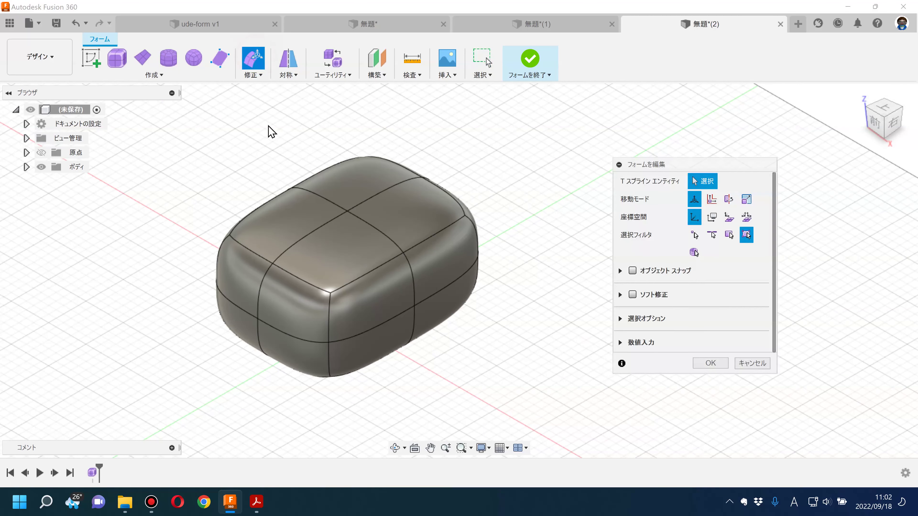
# - Tilt the box's two front top faces to -3.3 degrees, then show the pivot-setting slide
pyautogui.click(292, 220)
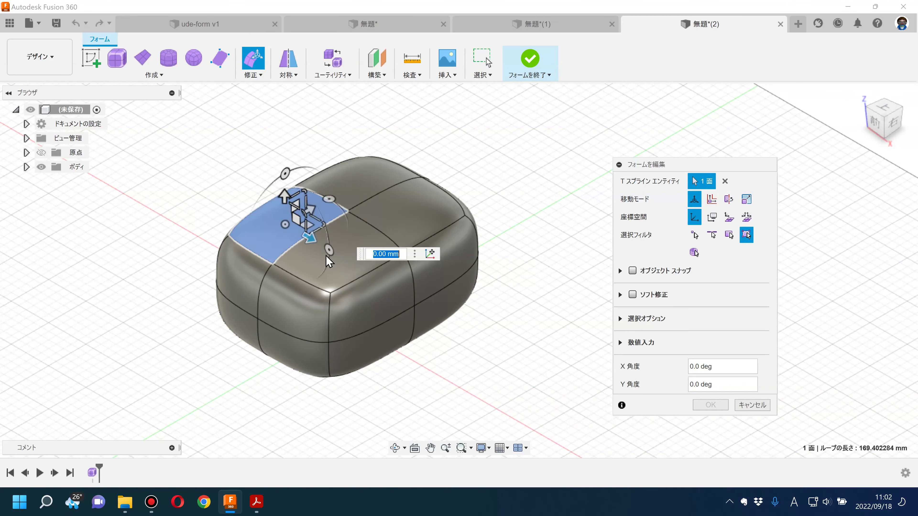
pyautogui.keyDown('shift'); pyautogui.click(367, 246); pyautogui.keyUp('shift')
pyautogui.keyDown('shift'); pyautogui.moveTo(368, 246); pyautogui.dragTo(257, 208, button='middle'); pyautogui.keyUp('shift')
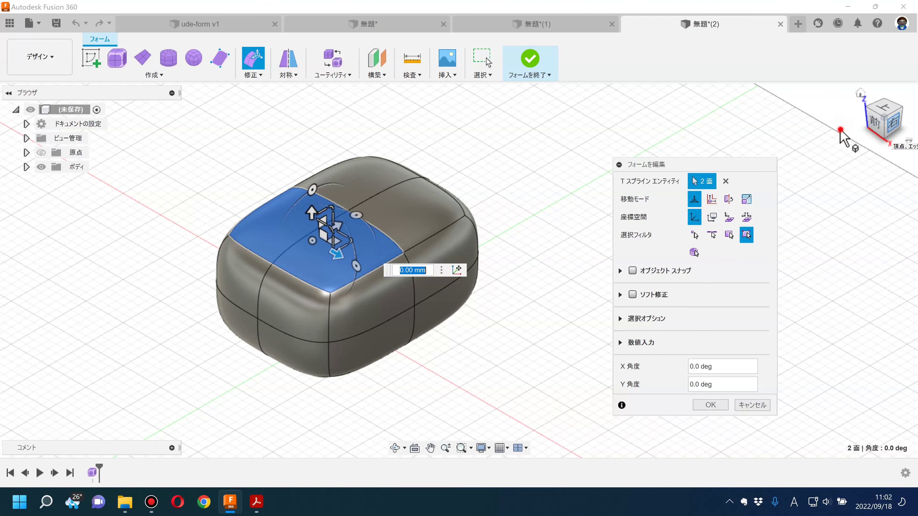
pyautogui.scroll(3, 307, 256)
pyautogui.scroll(3, 325, 306)
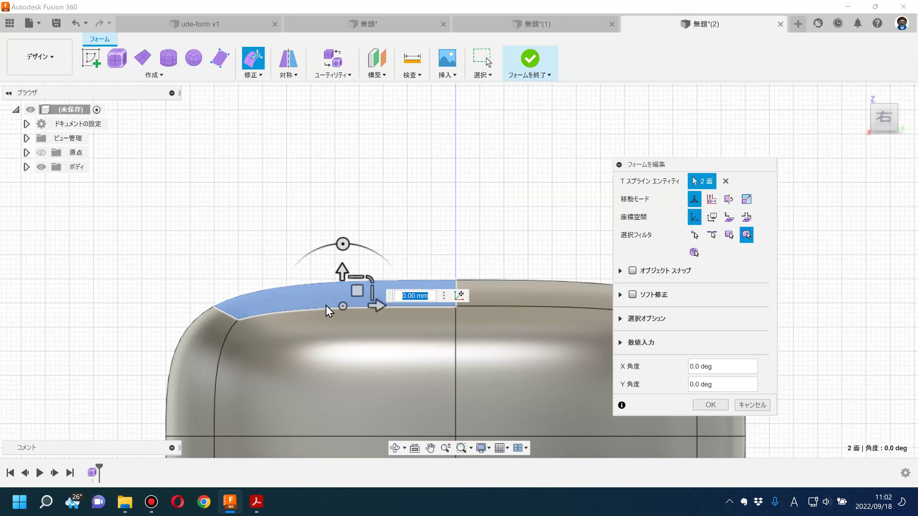
pyautogui.moveTo(342, 244)
pyautogui.mouseDown()
pyautogui.moveTo(292, 231)
pyautogui.moveTo(350, 245)
pyautogui.moveTo(343, 241)
pyautogui.mouseUp()
pyautogui.scroll(-2, 256, 207)
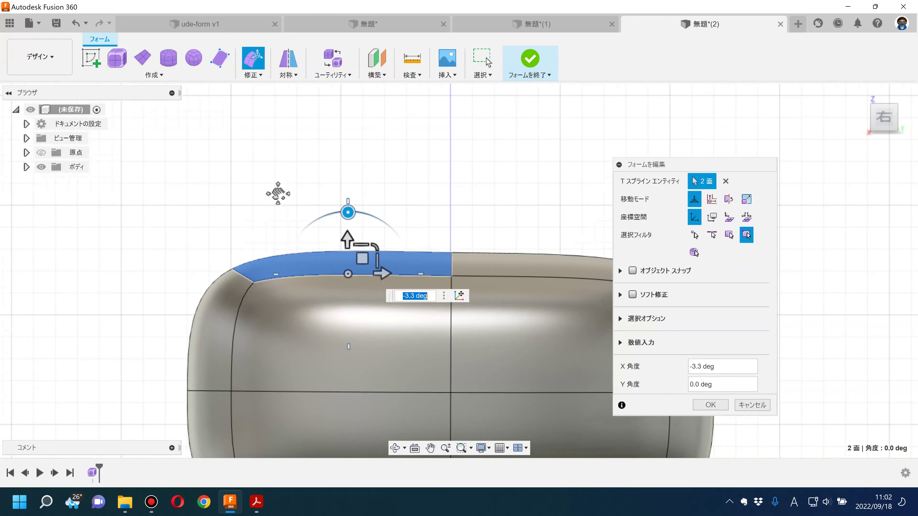
pyautogui.click(253, 501)
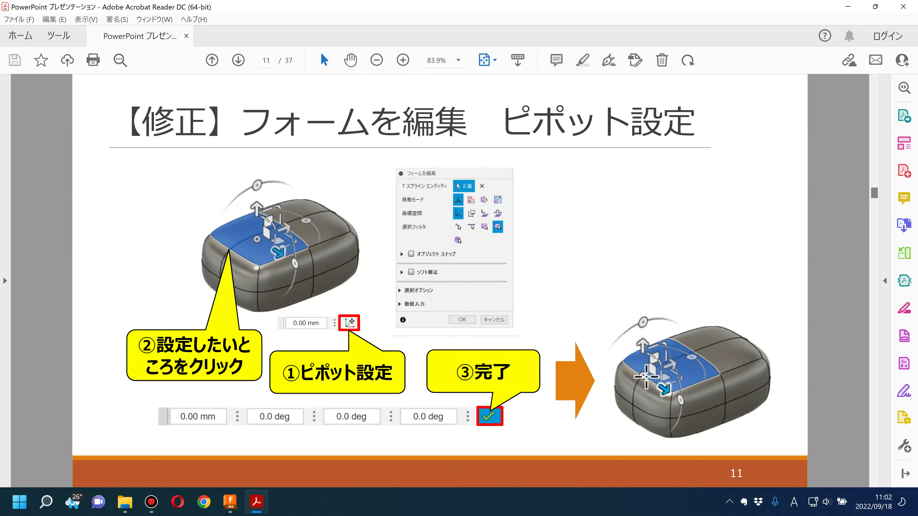
# - Return from the pivot-setting slide to the Fusion 360 model
pyautogui.click(231, 502)
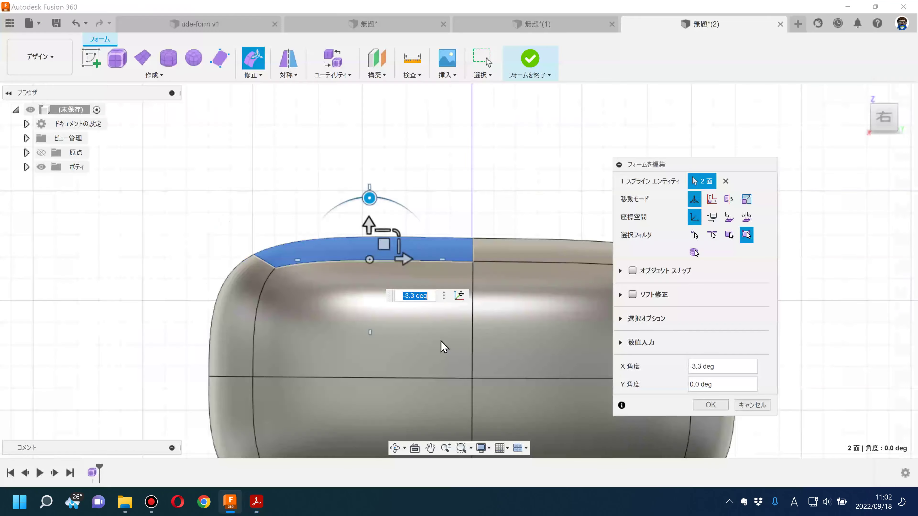
# - Move the rotation pivot to the two top faces' outer corner vertex
pyautogui.click(460, 295)
pyautogui.keyDown('shift'); pyautogui.moveTo(262, 195); pyautogui.dragTo(241, 204, button='middle'); pyautogui.keyUp('shift')
pyautogui.click(221, 209)
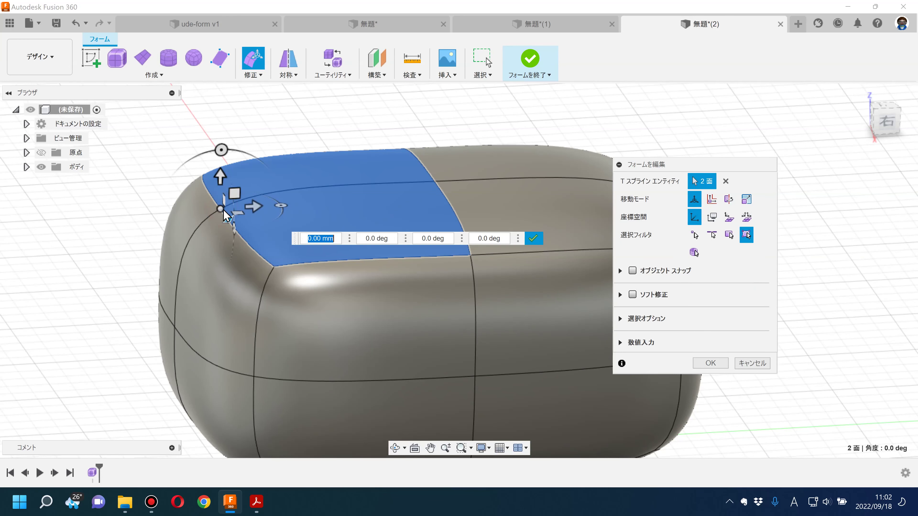
pyautogui.click(533, 239)
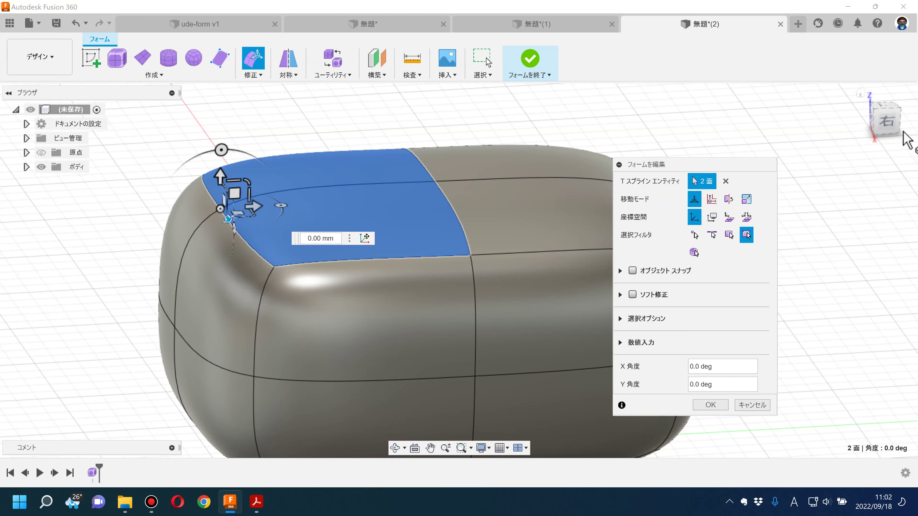
# - Rotate the two top faces to 60 degrees about the new pivot from the Right view and apply
pyautogui.click(887, 121)
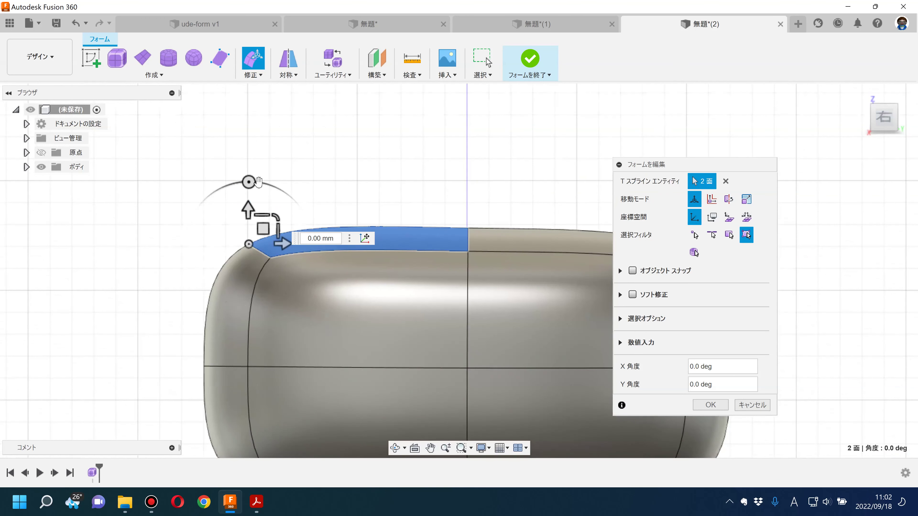
pyautogui.moveTo(245, 180)
pyautogui.mouseDown()
pyautogui.moveTo(212, 170)
pyautogui.moveTo(272, 244)
pyautogui.mouseUp()
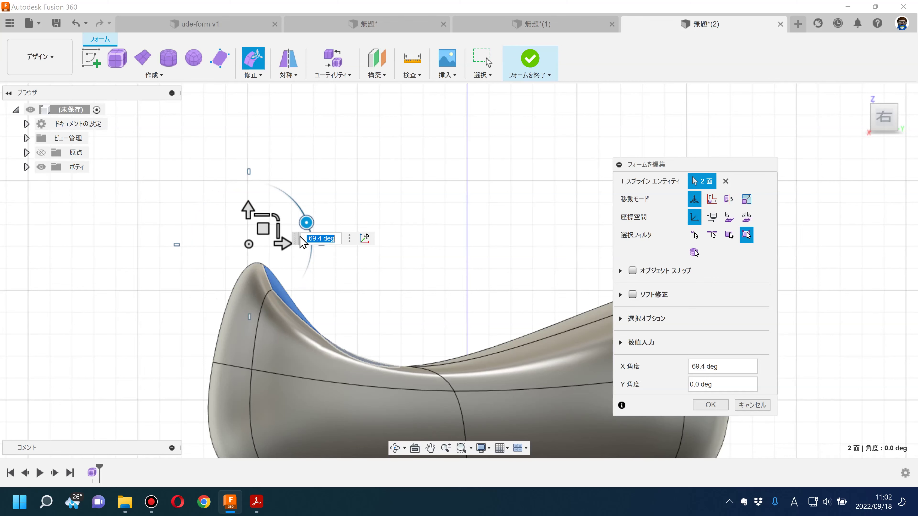
pyautogui.moveTo(272, 244)
pyautogui.mouseDown()
pyautogui.moveTo(252, 171)
pyautogui.moveTo(288, 195)
pyautogui.mouseUp()
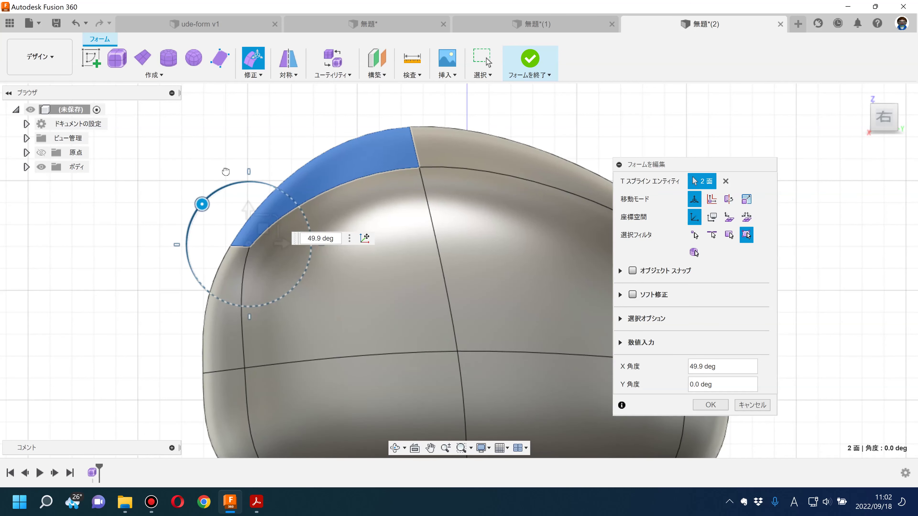
pyautogui.moveTo(288, 195); pyautogui.dragTo(195, 213)
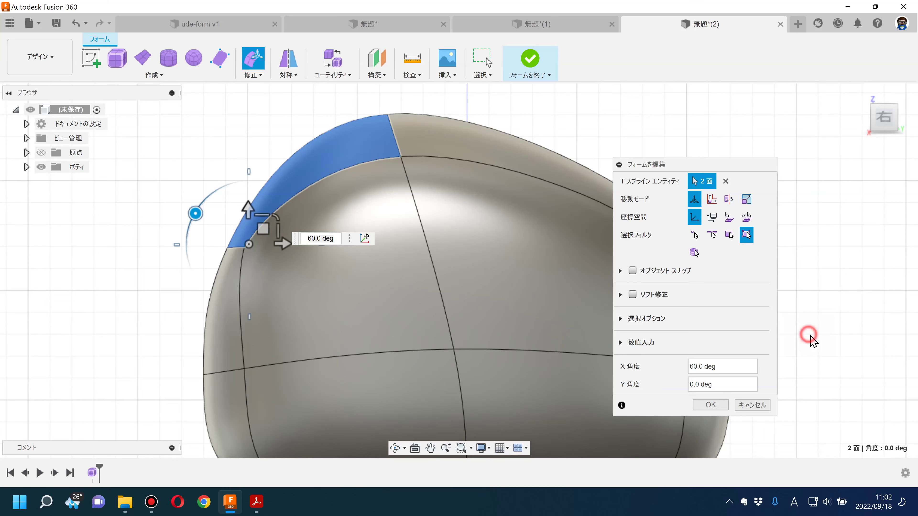
pyautogui.click(711, 405)
pyautogui.click(714, 358)
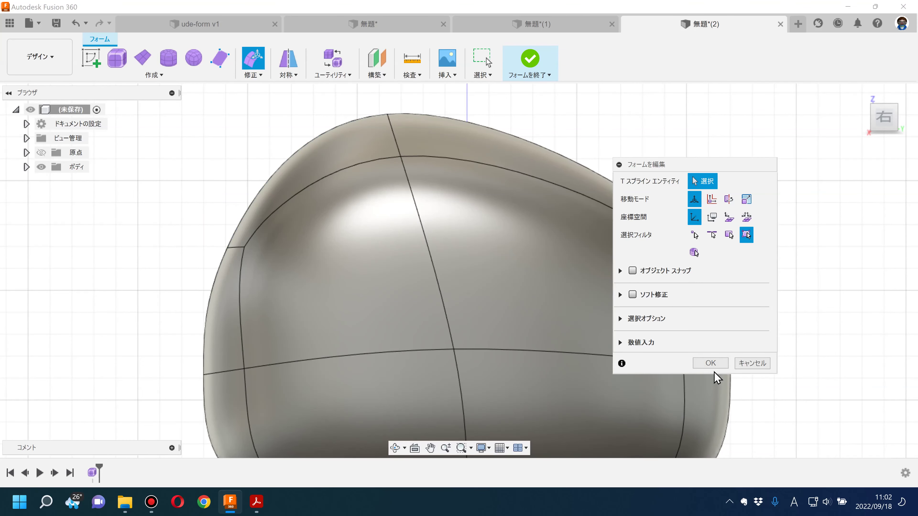
# - Finish the form edit, then page through slides 10–12, ending on numeric-input form editing
pyautogui.click(709, 362)
pyautogui.click(256, 501)
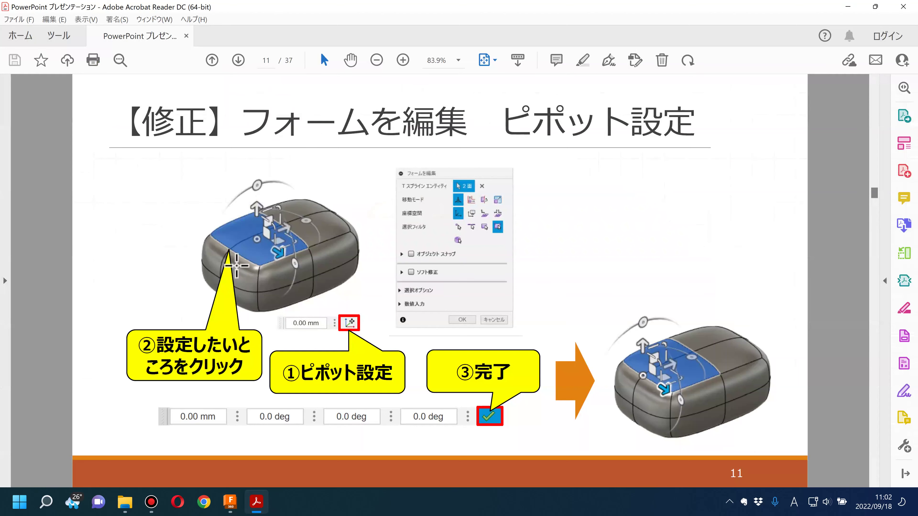
pyautogui.scroll(2, 547, 283)
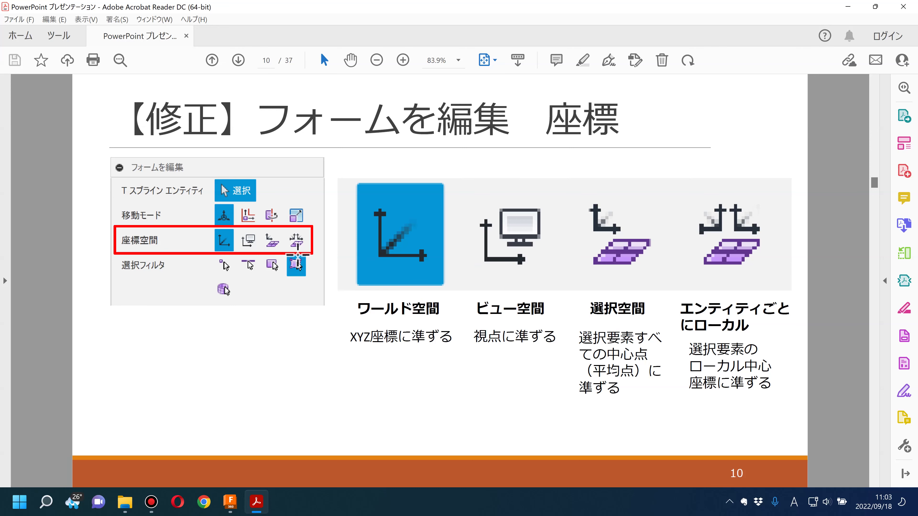
pyautogui.scroll(-1, 297, 262)
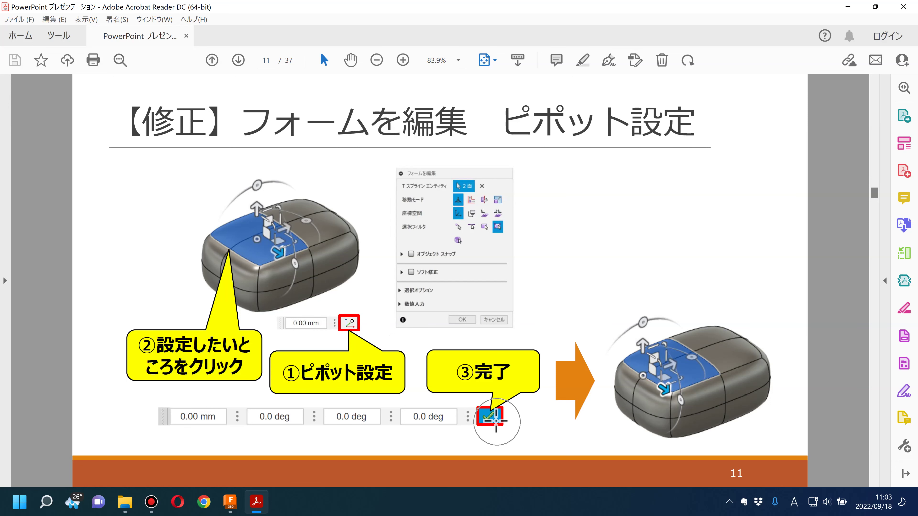
pyautogui.click(603, 195)
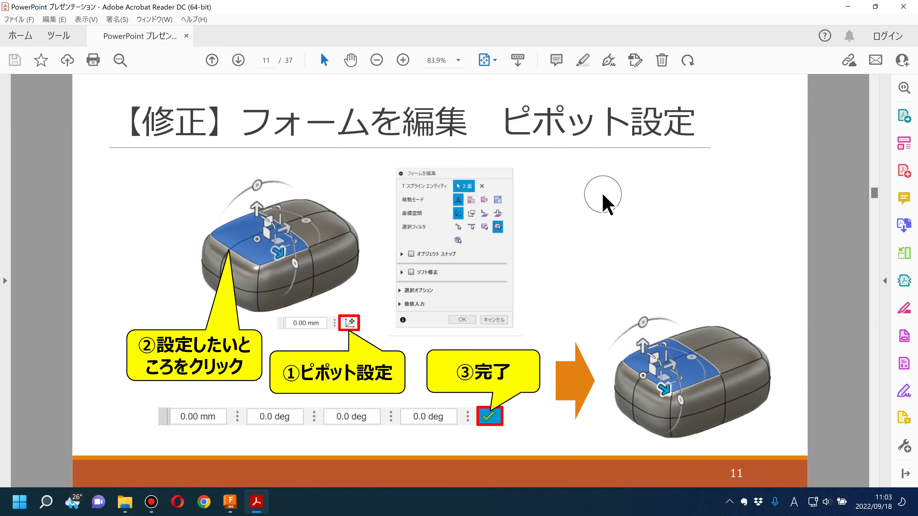
pyautogui.scroll(-1, 603, 193)
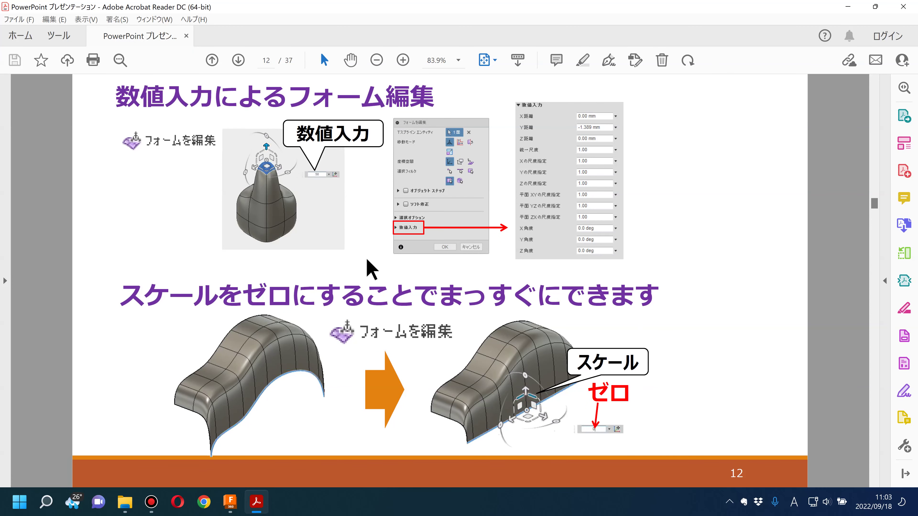
pyautogui.click(230, 502)
# - Pick a top face of the box and drag it, settling at about 2.97 mm
pyautogui.click(252, 58)
pyautogui.moveTo(339, 177)
pyautogui.keyDown('shift'); pyautogui.mouseDown(button='middle')
pyautogui.moveTo(352, 183)
pyautogui.moveTo(368, 242)
pyautogui.mouseUp(button='middle'); pyautogui.keyUp('shift')
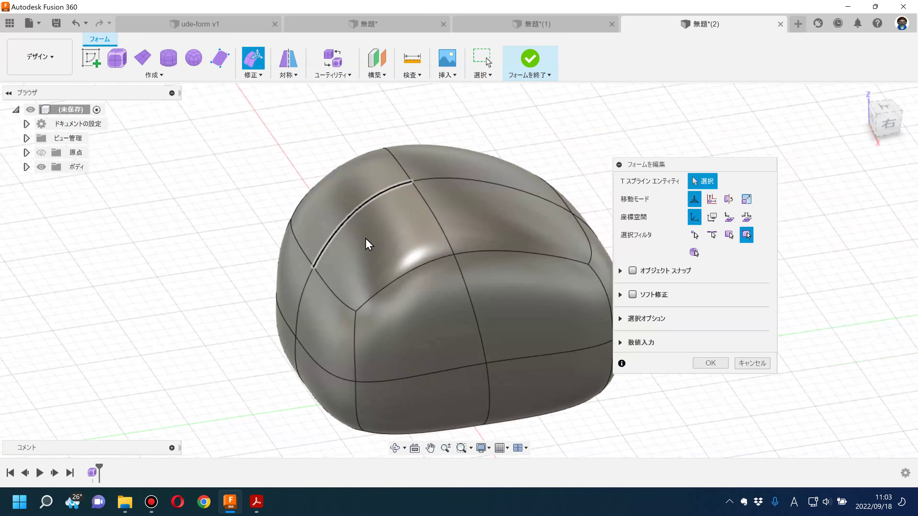
pyautogui.click(368, 241)
pyautogui.moveTo(388, 173); pyautogui.dragTo(397, 221)
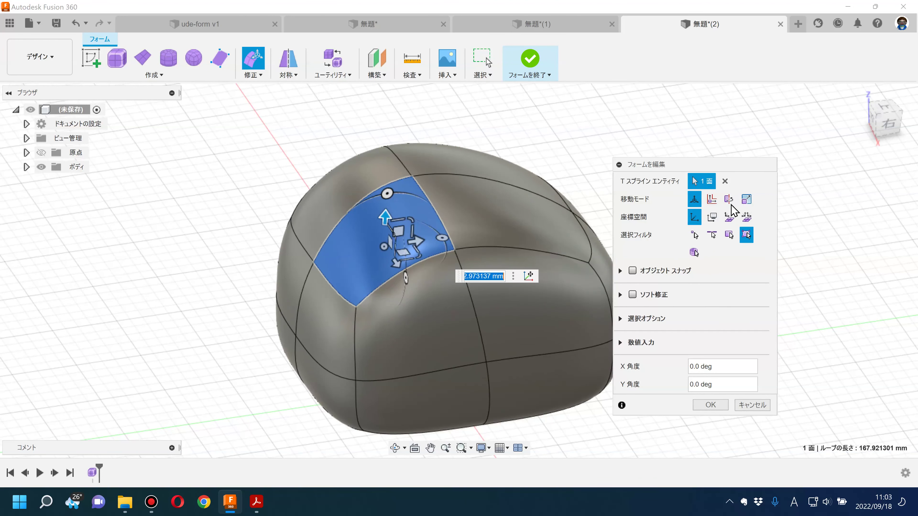
pyautogui.moveTo(717, 164); pyautogui.dragTo(749, 80)
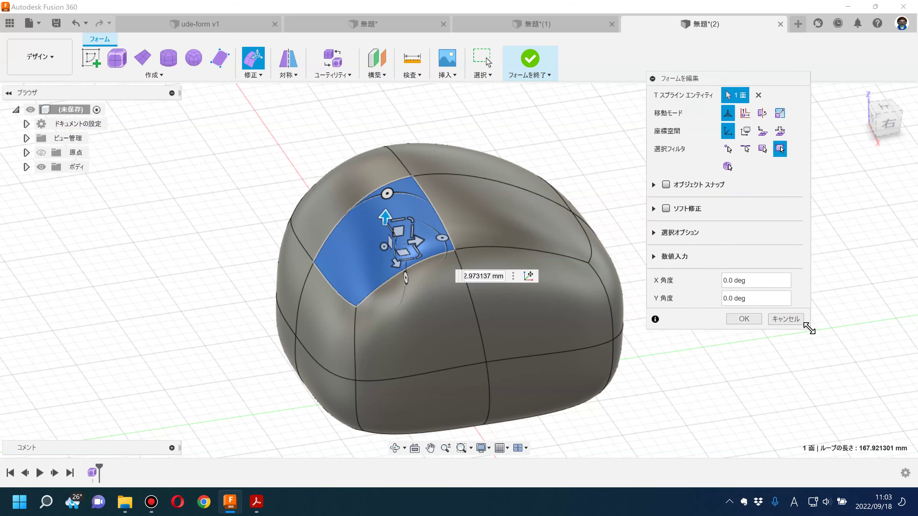
# - Move the face 10 mm in X and 10 mm in Y via Numeric Input and apply
pyautogui.moveTo(819, 368); pyautogui.dragTo(825, 433)
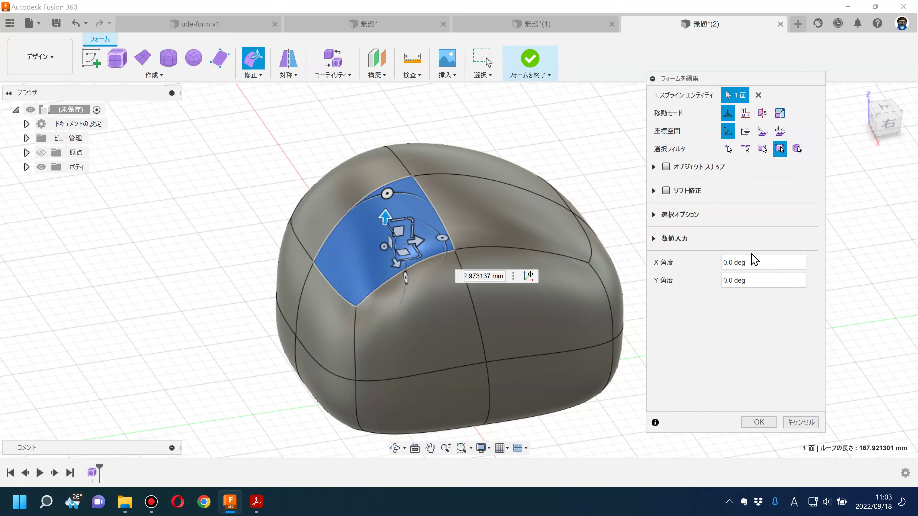
pyautogui.click(655, 239)
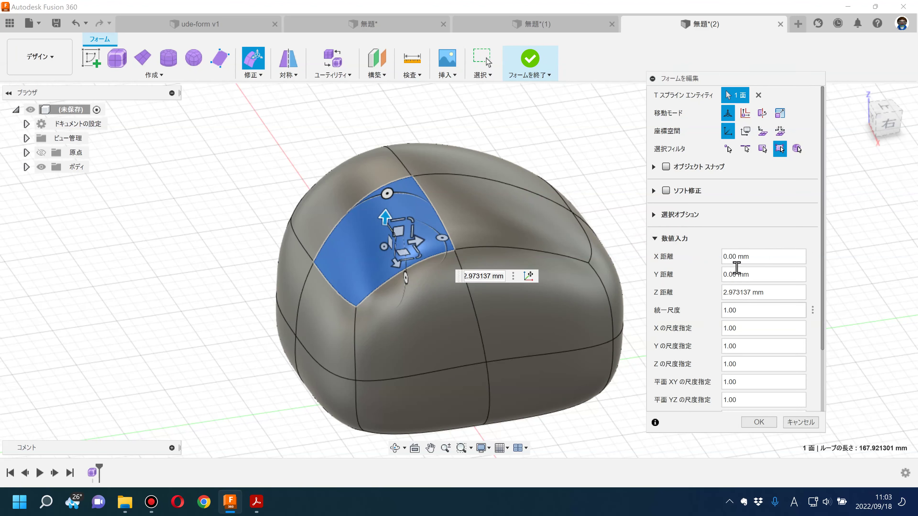
pyautogui.click(760, 258)
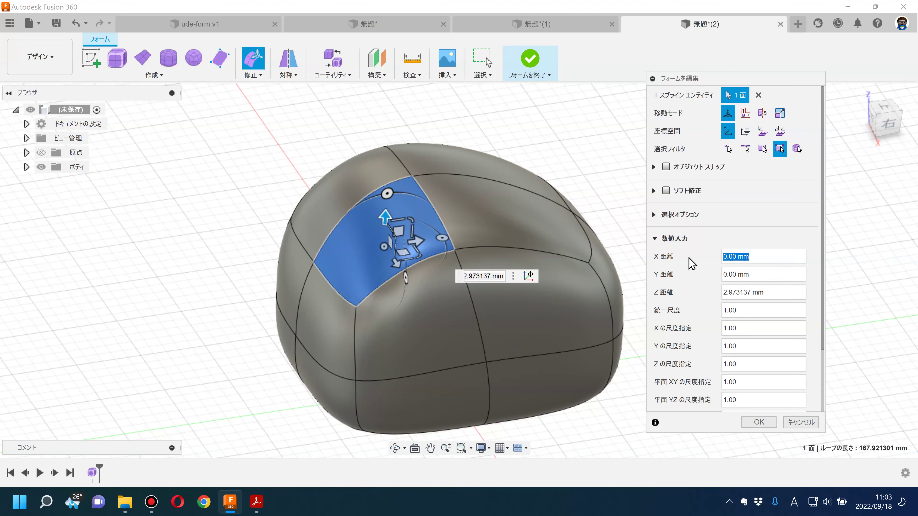
pyautogui.write('10')
pyautogui.press('Tab')
pyautogui.click(781, 274)
pyautogui.write('10')
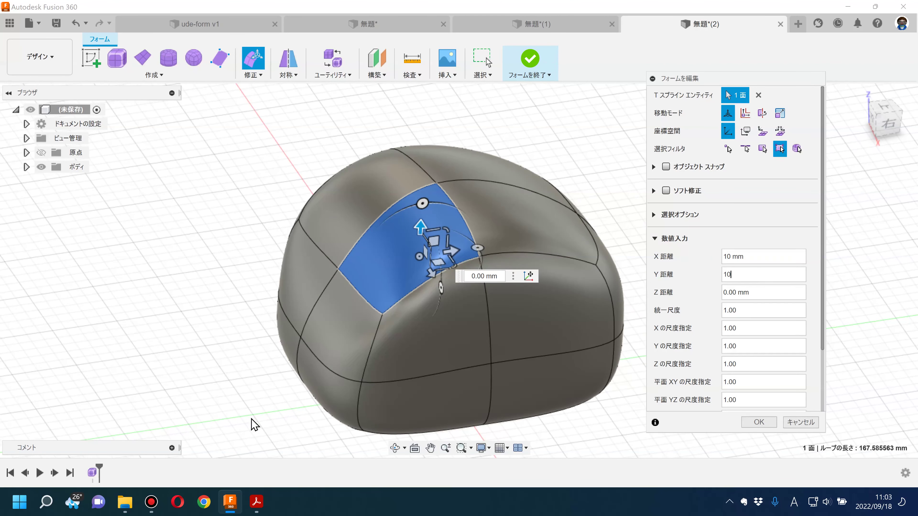
pyautogui.click(765, 424)
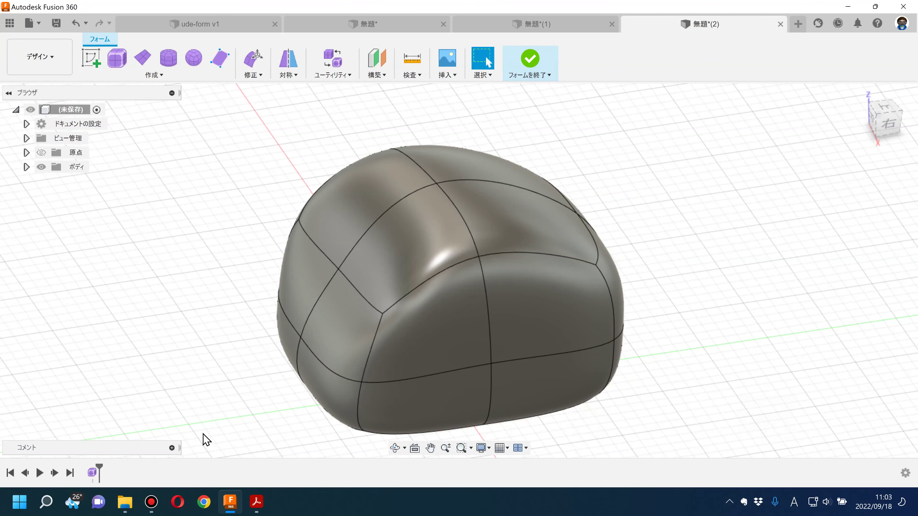
pyautogui.click(255, 501)
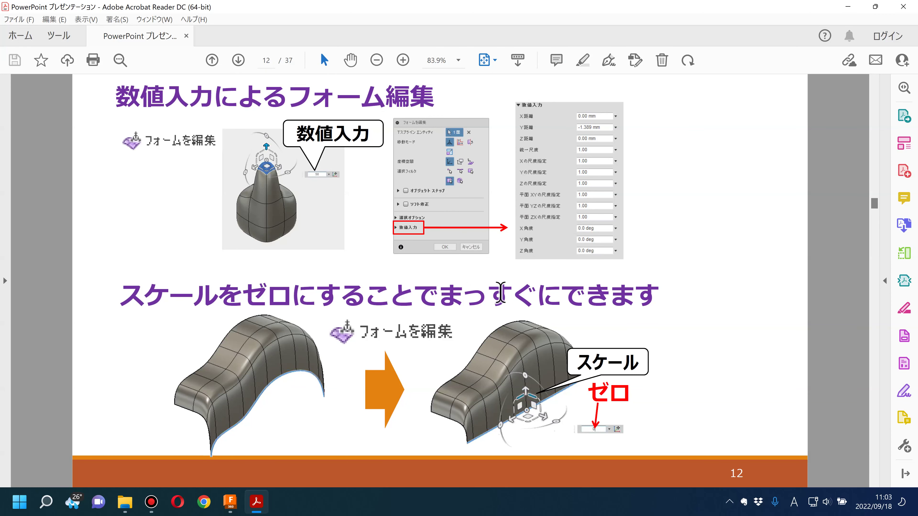
# - Return to Fusion 360's 無題* design with the holed block and wavy slab
pyautogui.click(230, 502)
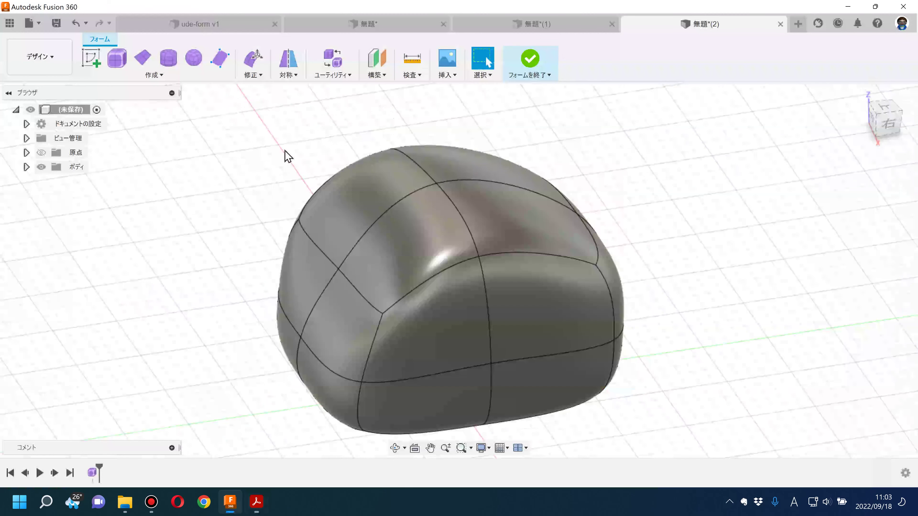
pyautogui.click(380, 27)
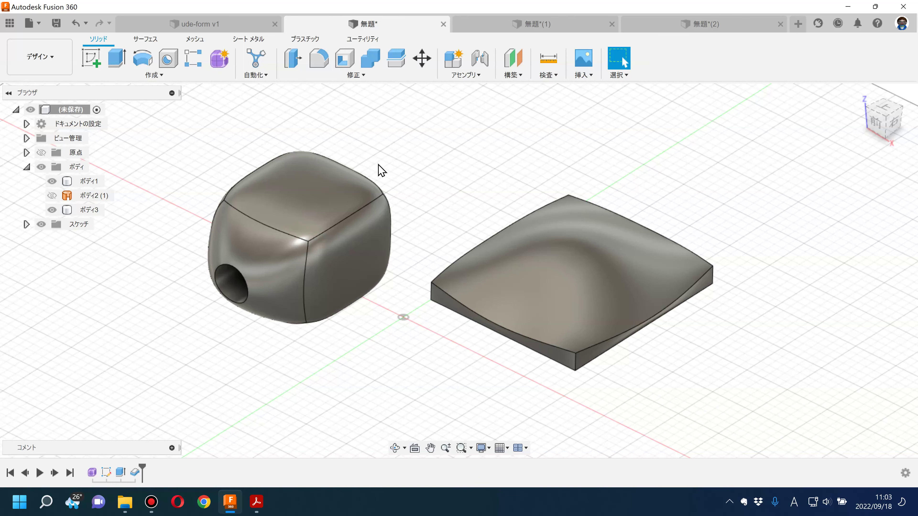
# - In 無題*(1), drag the wavy surface's boundary edge loop down into a tall wall
pyautogui.click(563, 27)
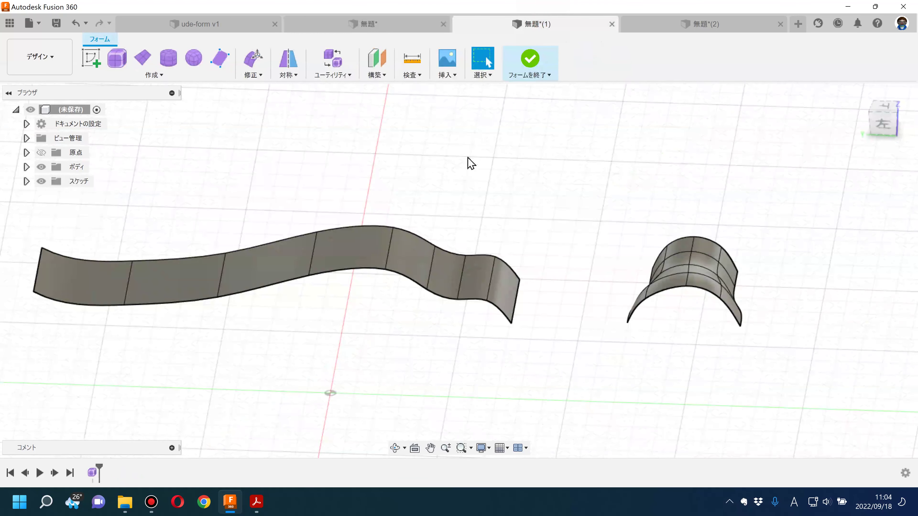
pyautogui.keyDown('shift'); pyautogui.moveTo(505, 177); pyautogui.dragTo(536, 189, button='middle'); pyautogui.keyUp('shift')
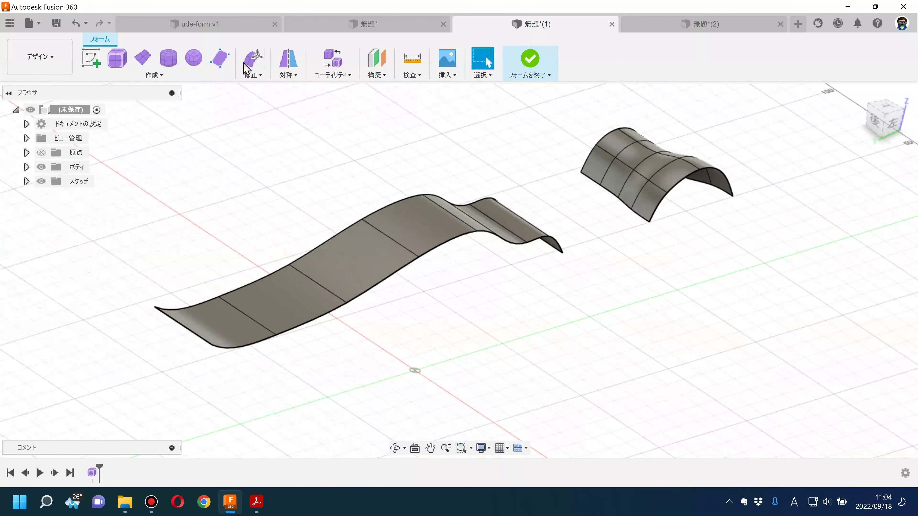
pyautogui.doubleClick(257, 343)
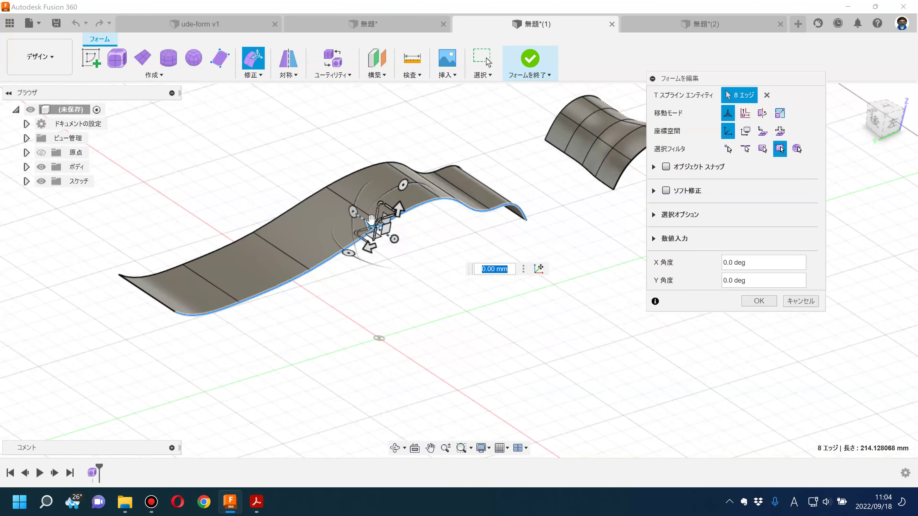
pyautogui.moveTo(371, 219)
pyautogui.mouseDown()
pyautogui.moveTo(406, 254)
pyautogui.moveTo(459, 282)
pyautogui.mouseUp()
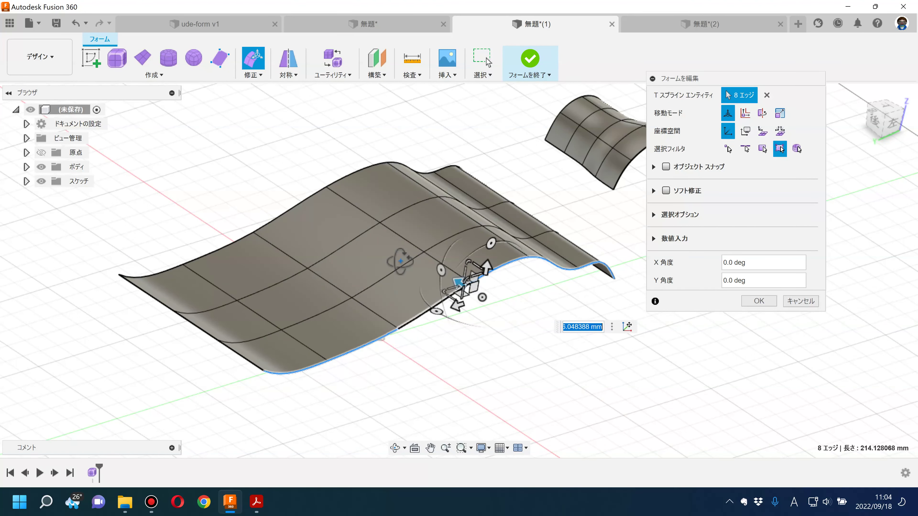
pyautogui.keyDown('shift'); pyautogui.moveTo(458, 282); pyautogui.dragTo(383, 252, button='middle'); pyautogui.keyUp('shift')
pyautogui.moveTo(431, 257); pyautogui.dragTo(425, 369)
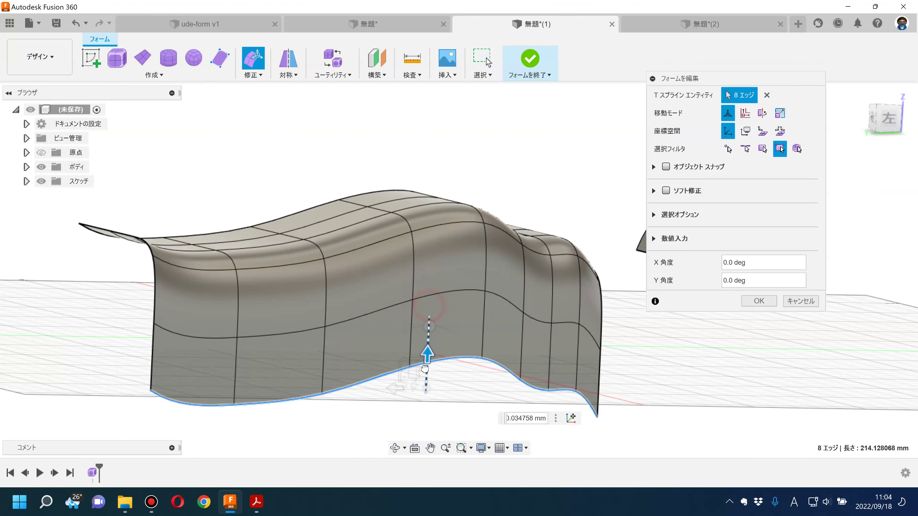
# - Scale the bottom edge loop flat and commit the edge edit
pyautogui.keyDown('shift'); pyautogui.moveTo(425, 369); pyautogui.dragTo(422, 241, button='middle'); pyautogui.keyUp('shift')
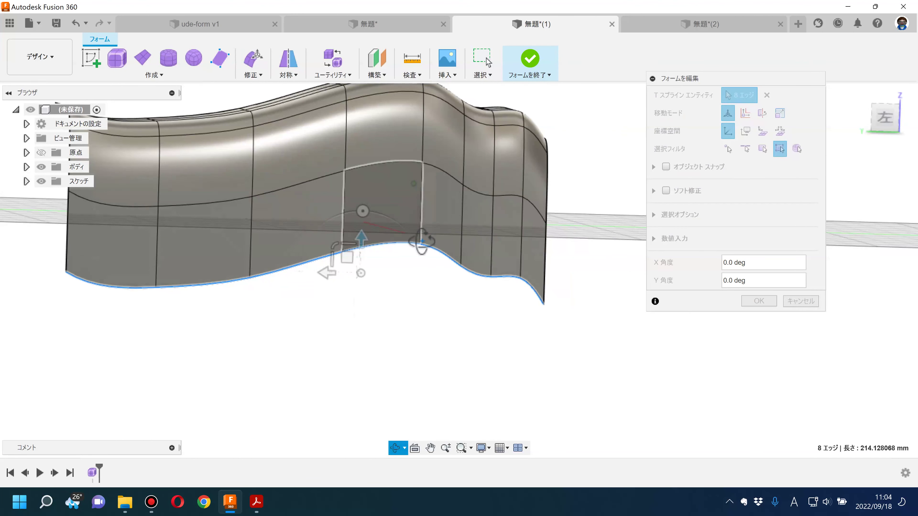
pyautogui.moveTo(347, 243); pyautogui.dragTo(345, 270)
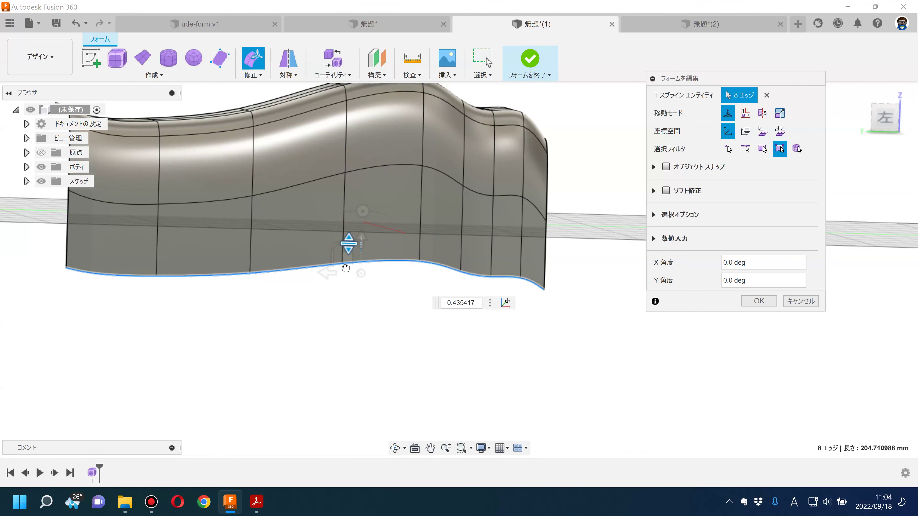
pyautogui.moveTo(346, 280); pyautogui.dragTo(348, 287)
pyautogui.write('0')
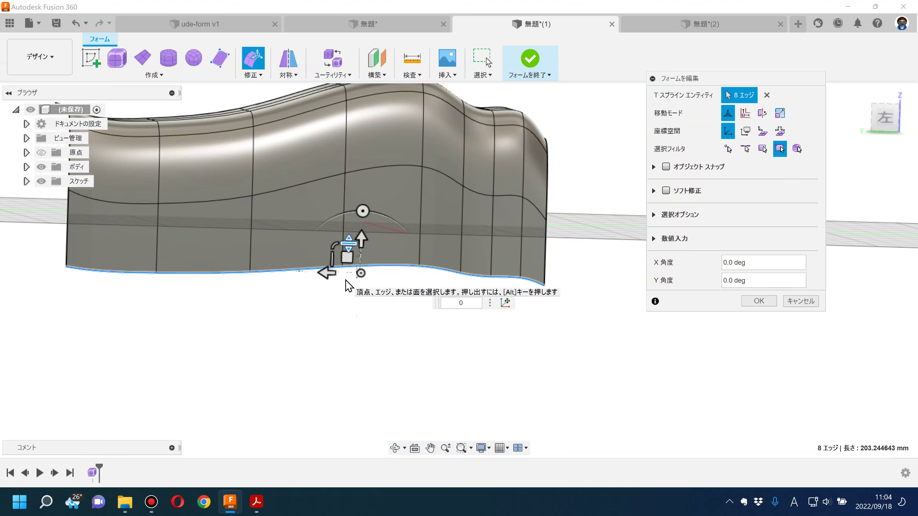
pyautogui.press('Return')
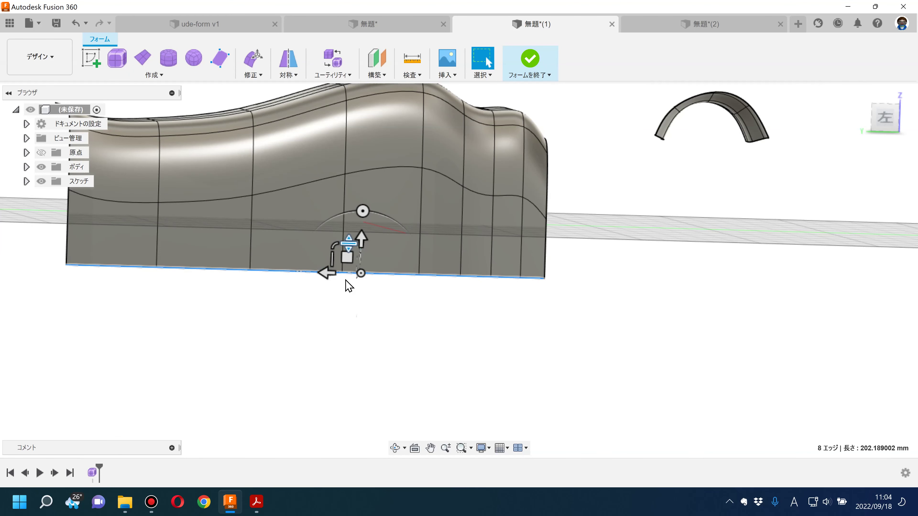
pyautogui.moveTo(348, 302)
pyautogui.keyDown('shift'); pyautogui.mouseDown(button='middle')
pyautogui.moveTo(414, 353)
pyautogui.moveTo(464, 364)
pyautogui.moveTo(459, 389)
pyautogui.moveTo(407, 353)
pyautogui.mouseUp(button='middle'); pyautogui.keyUp('shift')
pyautogui.click(257, 502)
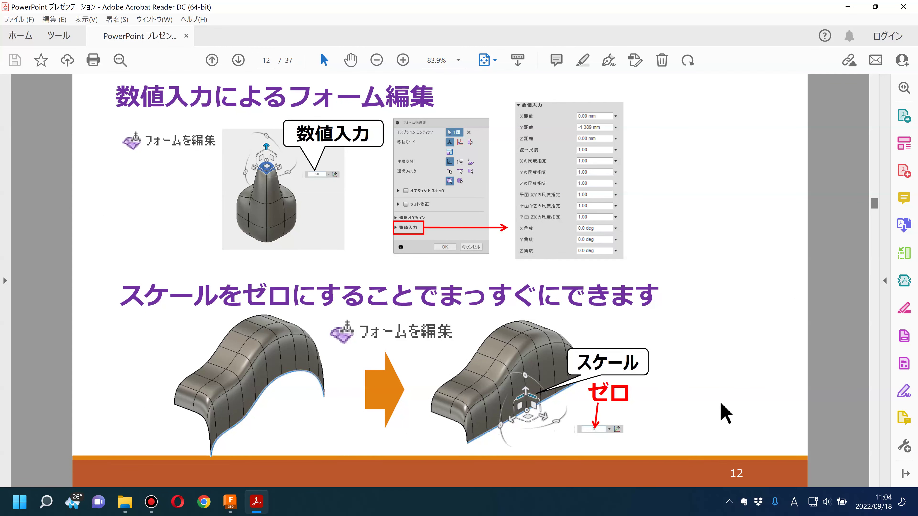
# - Advance to slide 13 on moving multiple elements, then switch to Fusion's 無題*(2) design
pyautogui.scroll(-1, 725, 414)
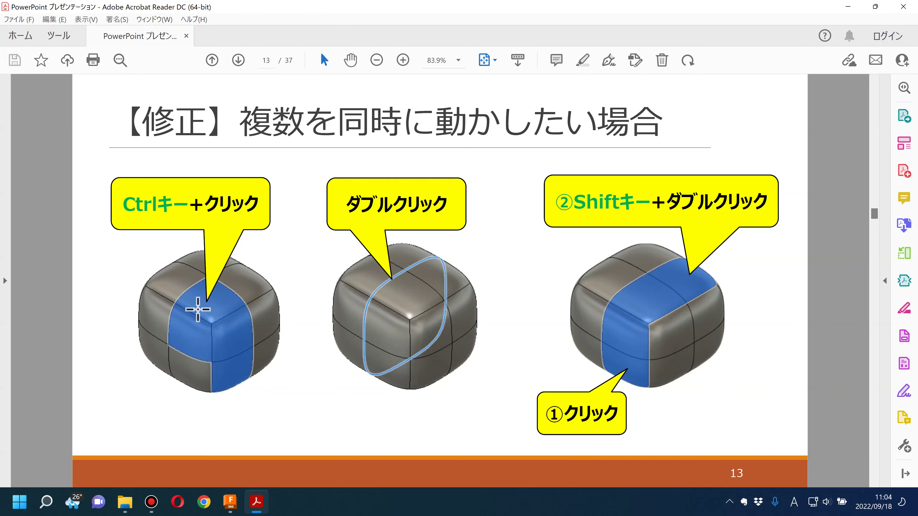
pyautogui.click(231, 501)
pyautogui.click(713, 20)
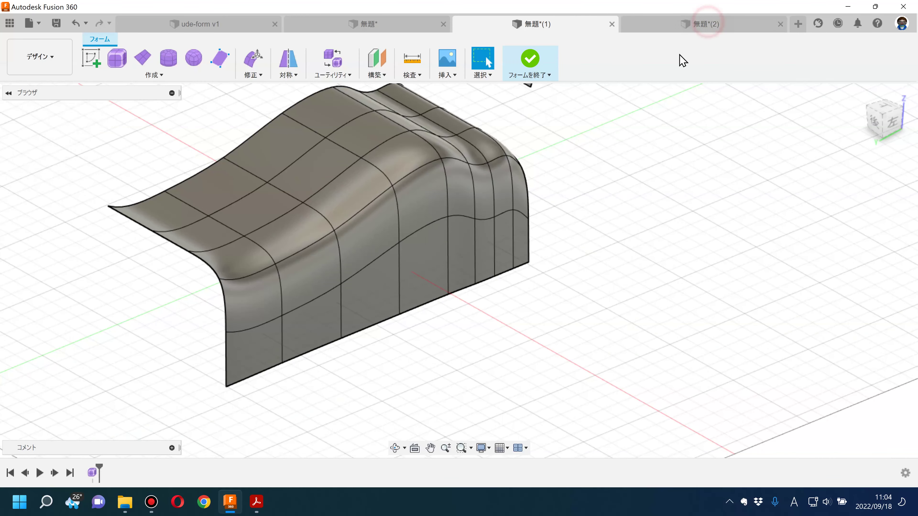
# - Test edge selection on the rounded form: vertical and horizontal edge loops, single and neighbouring edges
pyautogui.doubleClick(400, 204)
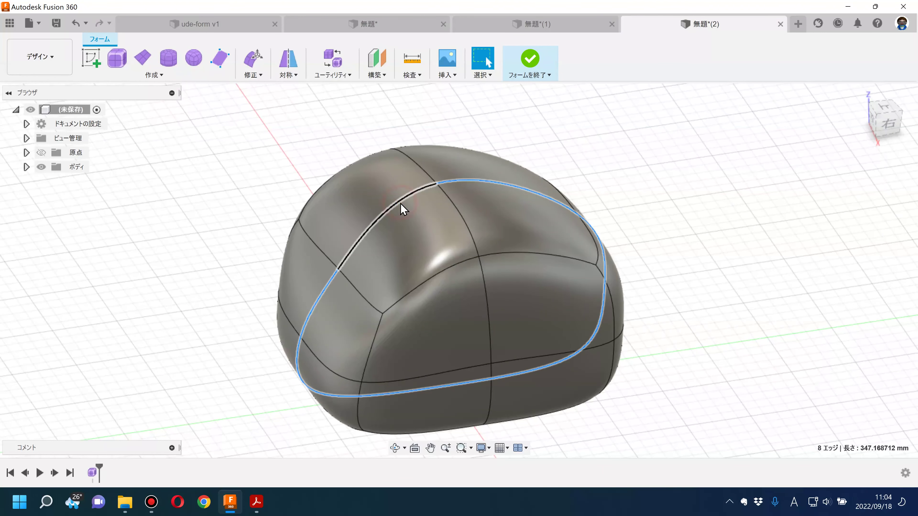
pyautogui.click(236, 338)
pyautogui.click(438, 274)
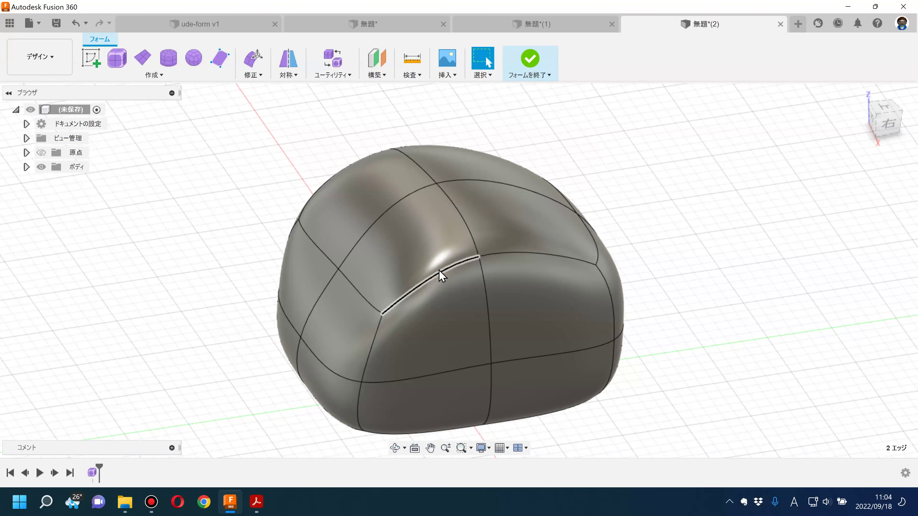
pyautogui.scroll(3, 412, 290)
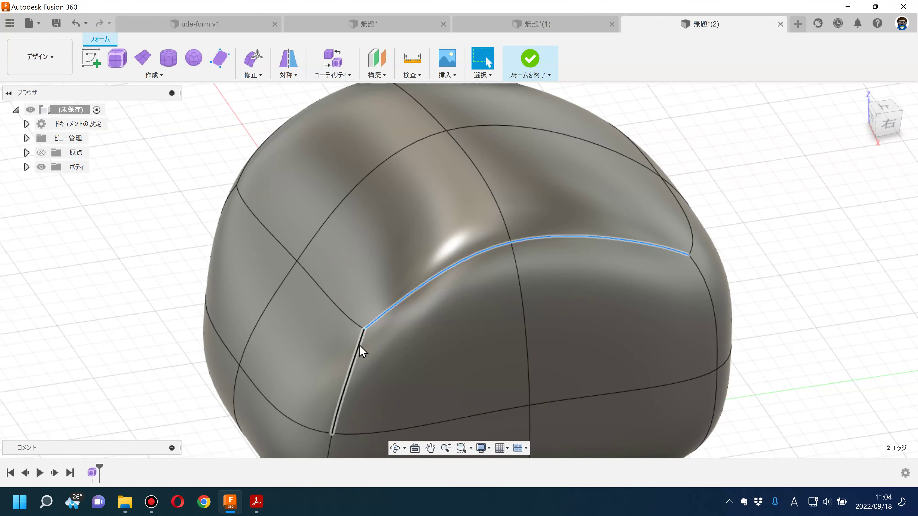
pyautogui.doubleClick(522, 300)
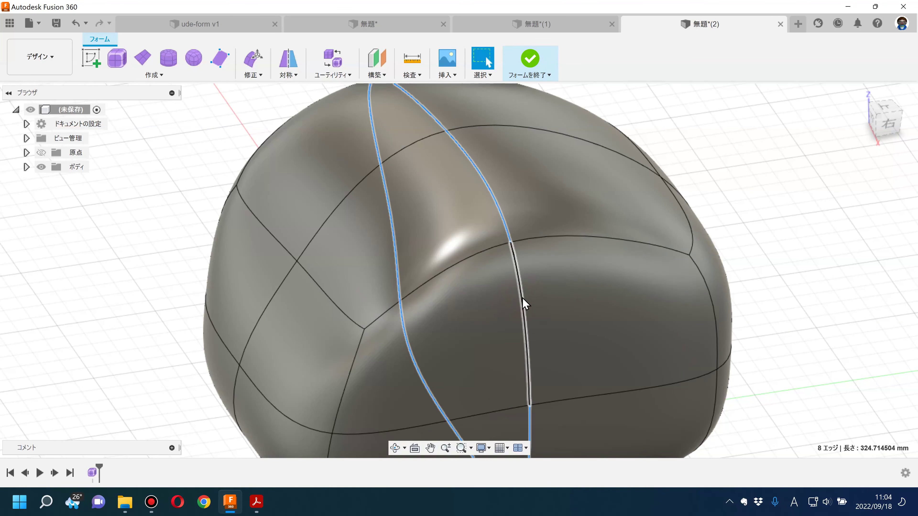
pyautogui.doubleClick(379, 171)
pyautogui.click(457, 267)
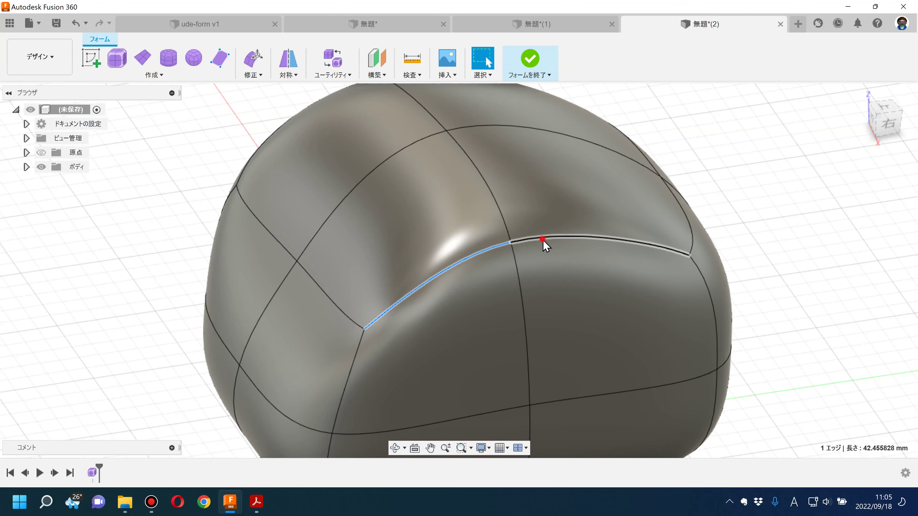
pyautogui.keyDown('shift'); pyautogui.click(549, 240); pyautogui.keyUp('shift')
pyautogui.click(788, 290)
# - Select a left-side face, then a ring of four faces, and clear the selection
pyautogui.scroll(-5, 777, 274)
pyautogui.moveTo(764, 260); pyautogui.dragTo(655, 242, button='middle')
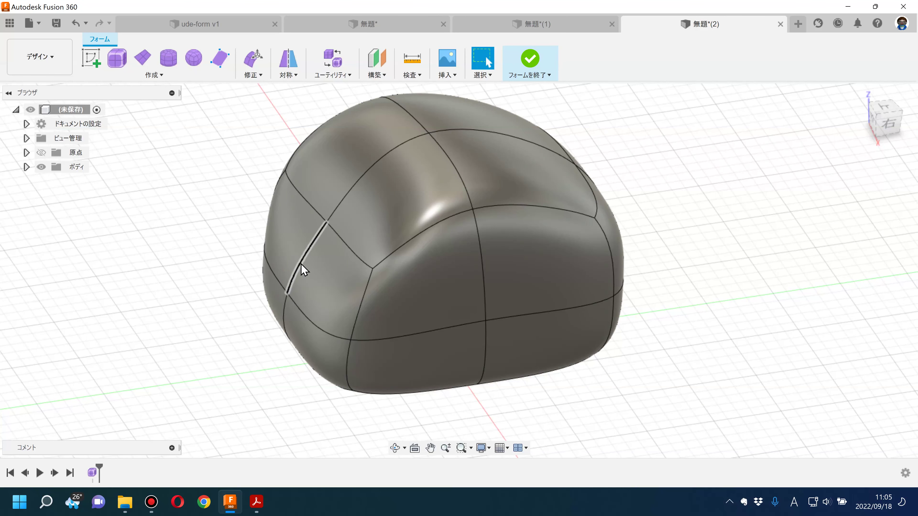
pyautogui.click(311, 275)
pyautogui.moveTo(674, 363)
pyautogui.keyDown('shift'); pyautogui.mouseDown(button='middle')
pyautogui.moveTo(638, 353)
pyautogui.moveTo(628, 255)
pyautogui.mouseUp(button='middle'); pyautogui.keyUp('shift')
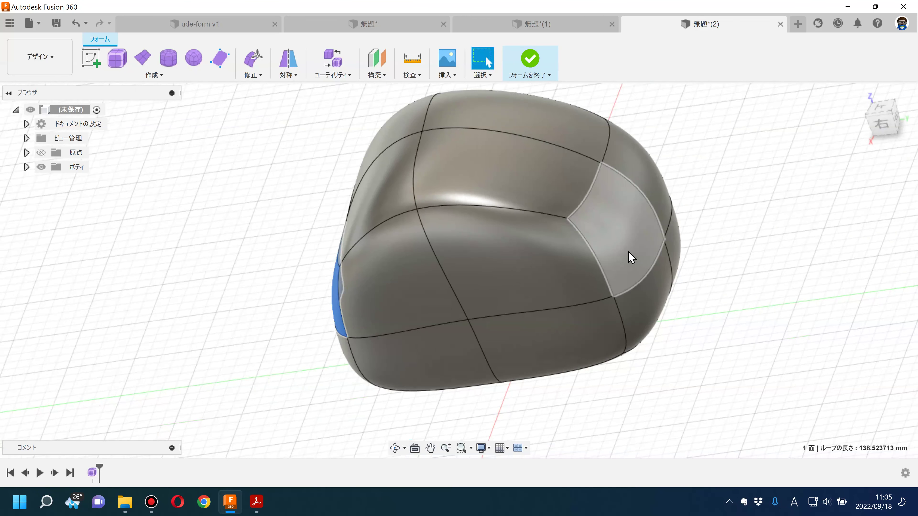
pyautogui.doubleClick(631, 258)
pyautogui.keyDown('shift'); pyautogui.moveTo(712, 286); pyautogui.dragTo(762, 291, button='middle'); pyautogui.keyUp('shift')
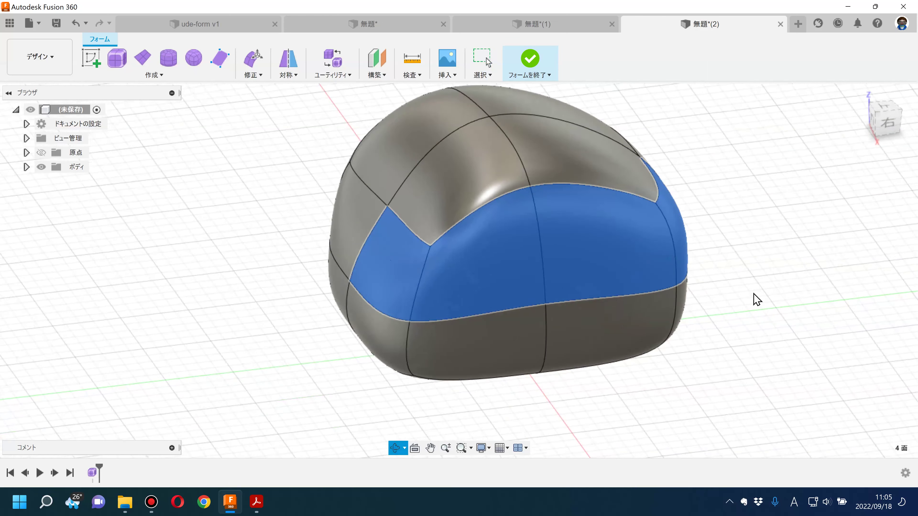
pyautogui.click(739, 238)
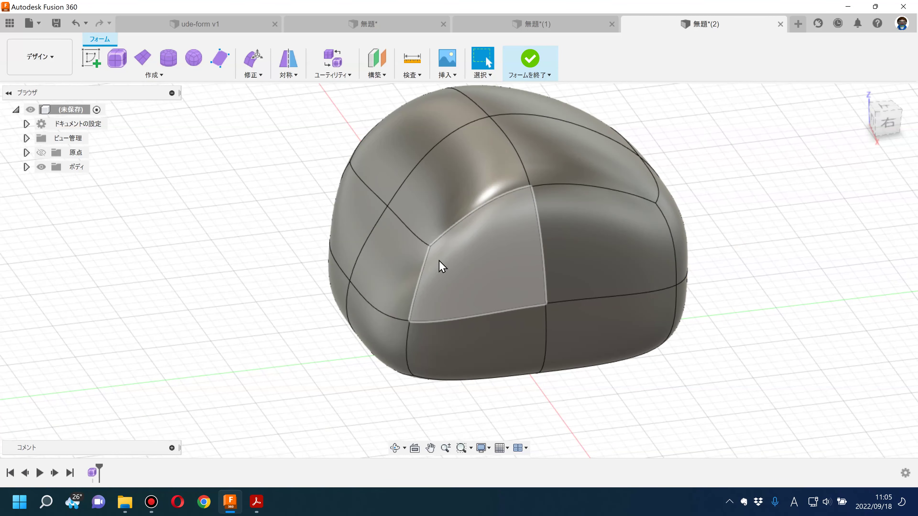
# - Select front and top faces and a face loop, then close 無題*(2) without saving
pyautogui.click(409, 264)
pyautogui.moveTo(410, 264)
pyautogui.keyDown('shift'); pyautogui.mouseDown(button='middle')
pyautogui.moveTo(419, 329)
pyautogui.moveTo(439, 334)
pyautogui.mouseUp(button='middle'); pyautogui.keyUp('shift')
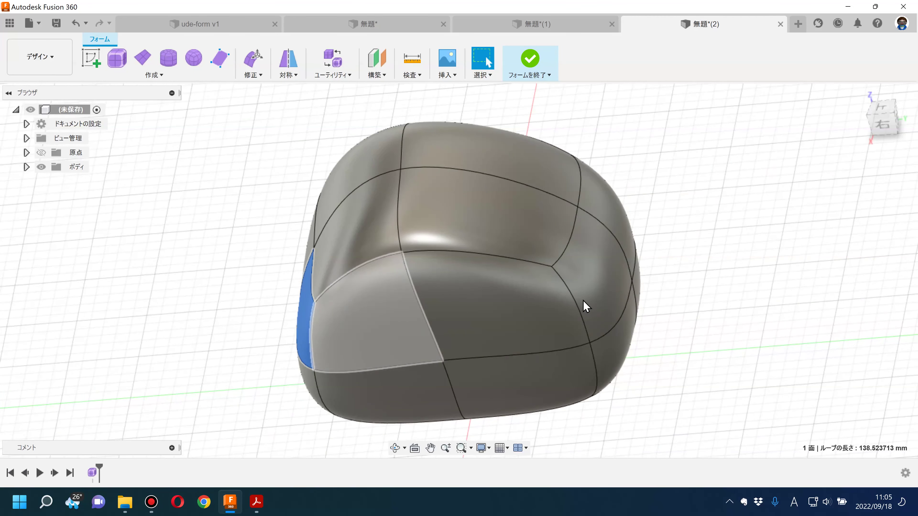
pyautogui.click(523, 236)
pyautogui.doubleClick(585, 275)
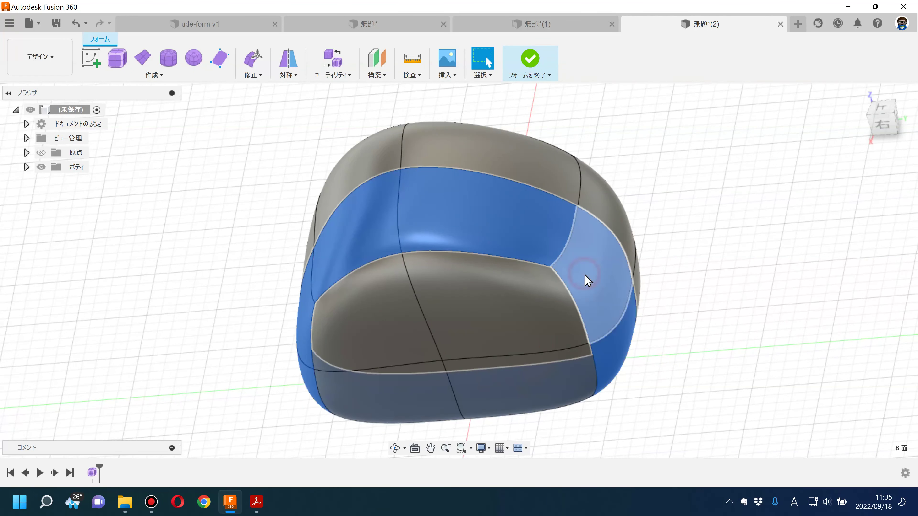
pyautogui.click(691, 272)
pyautogui.moveTo(691, 272)
pyautogui.keyDown('shift'); pyautogui.mouseDown(button='middle')
pyautogui.moveTo(709, 259)
pyautogui.moveTo(717, 206)
pyautogui.mouseUp(button='middle'); pyautogui.keyUp('shift')
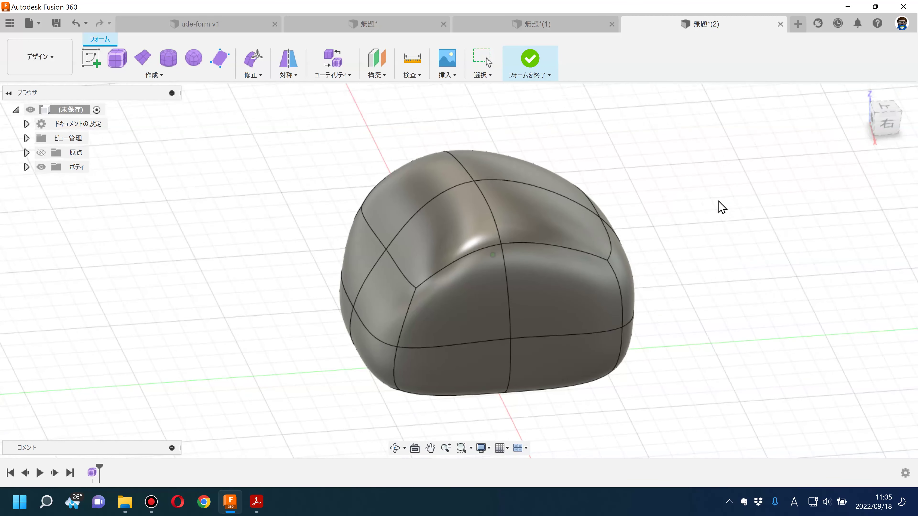
pyautogui.hotkey('ctrl', 'w')
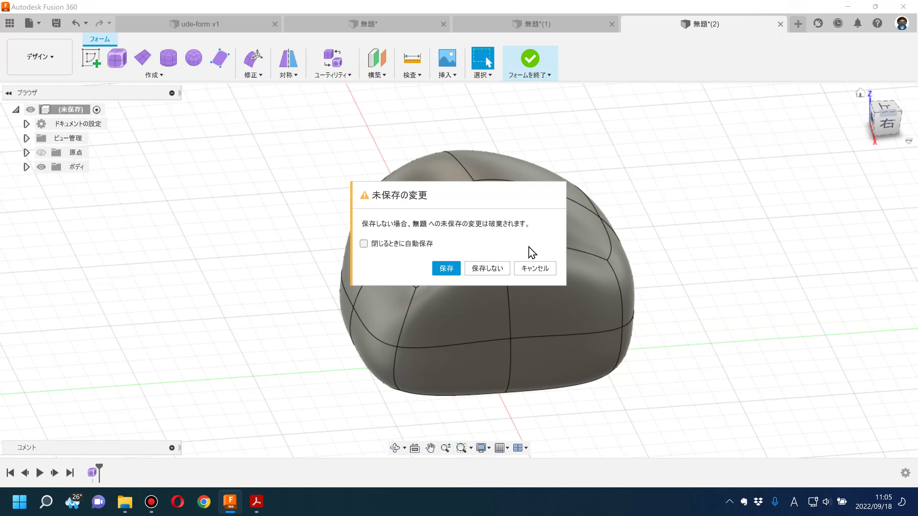
pyautogui.click(499, 266)
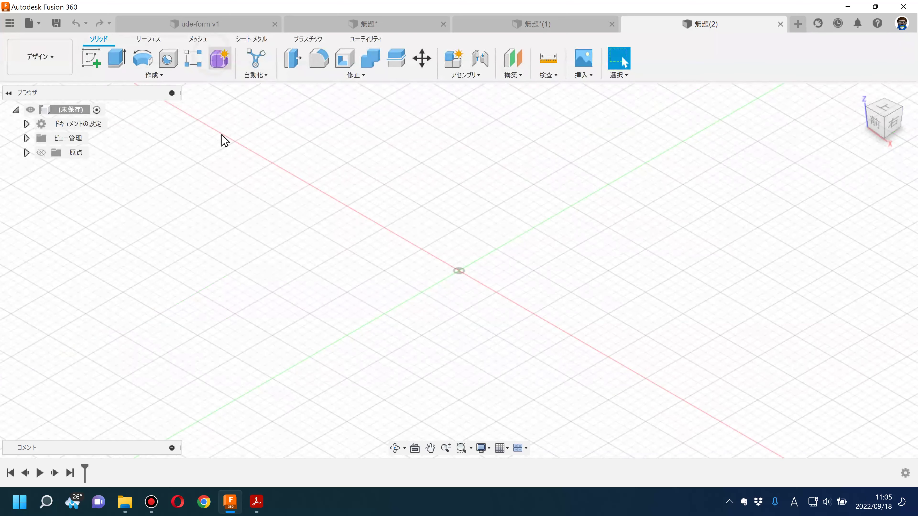
# - Draw a T-Spline box on the ground plane, 150 × 140 × ~117 mm, with 6×5×6 faces
pyautogui.click(117, 58)
pyautogui.click(506, 271)
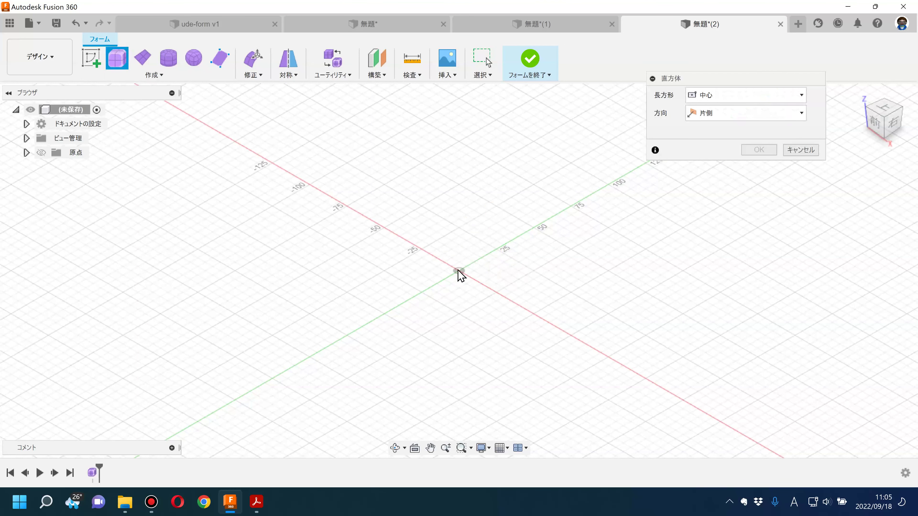
pyautogui.click(469, 395)
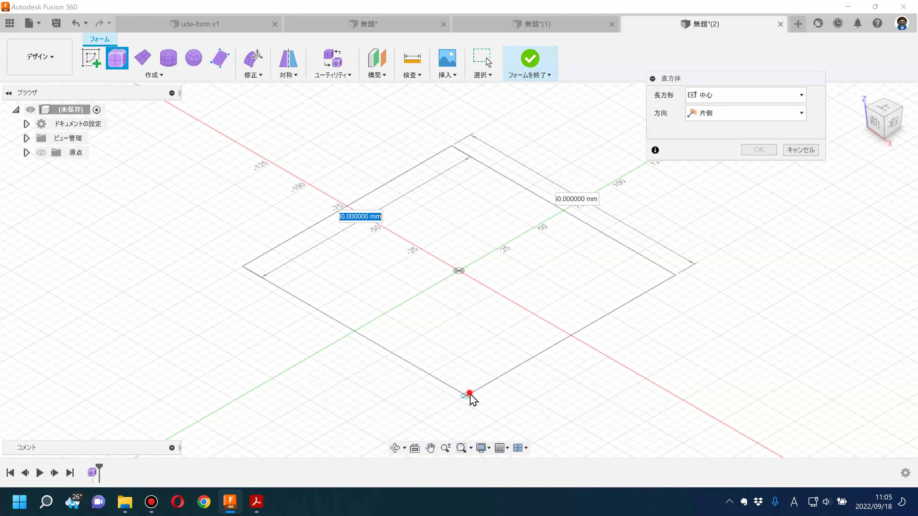
pyautogui.moveTo(404, 294); pyautogui.dragTo(405, 215)
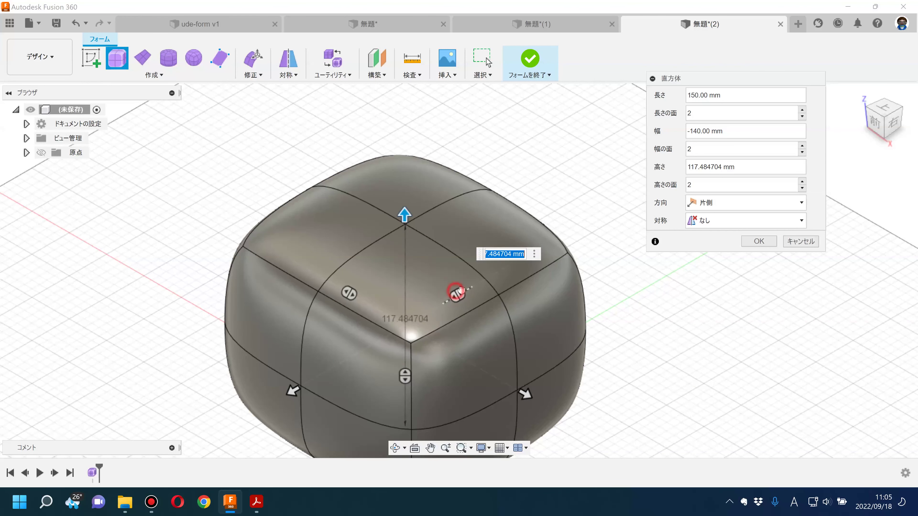
pyautogui.moveTo(460, 291); pyautogui.dragTo(432, 317)
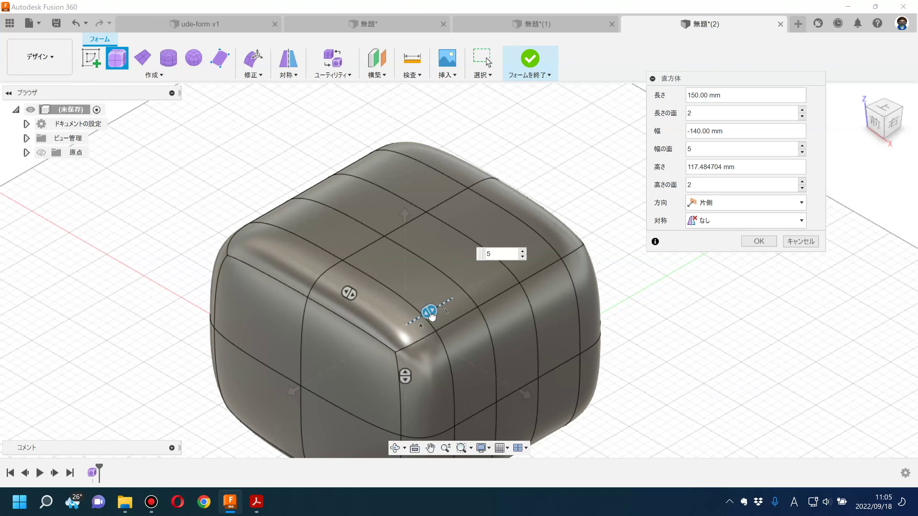
pyautogui.moveTo(350, 294); pyautogui.dragTo(385, 314)
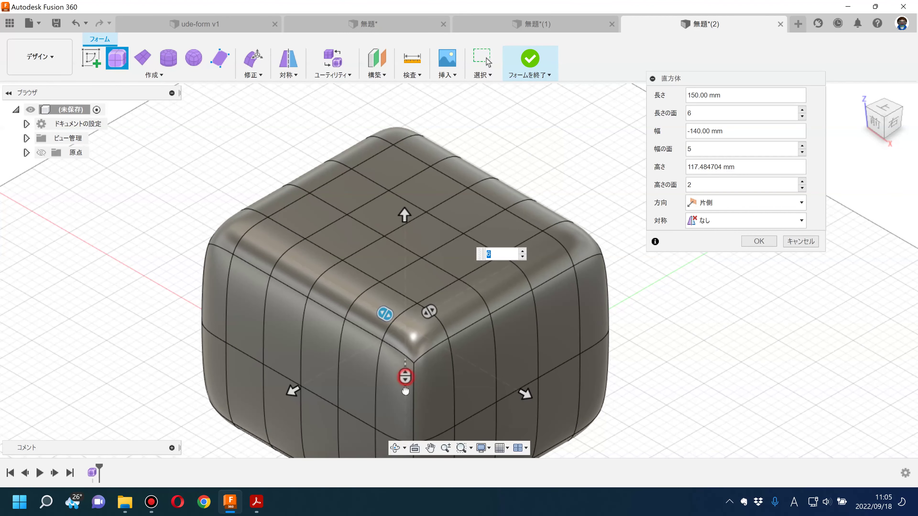
pyautogui.moveTo(406, 376); pyautogui.dragTo(409, 343)
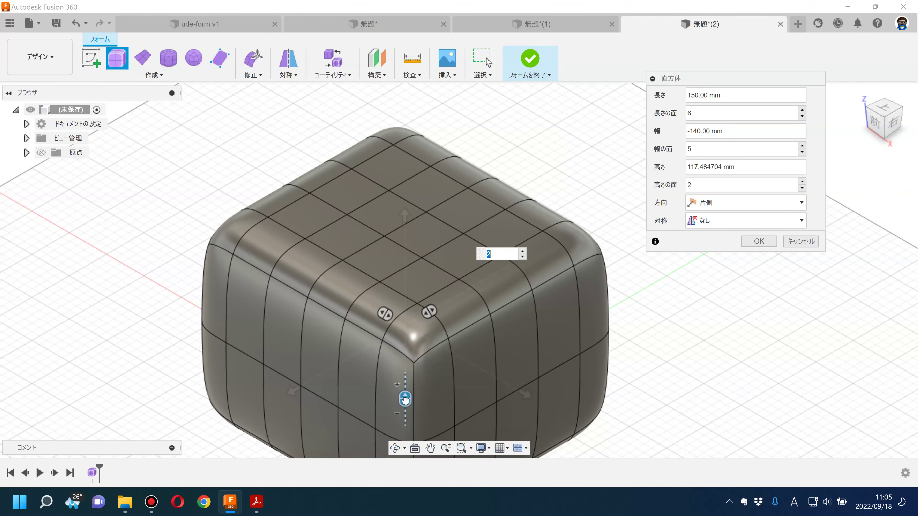
pyautogui.click(759, 243)
# - Enter form editing on the box and select individual side faces
pyautogui.press('e')
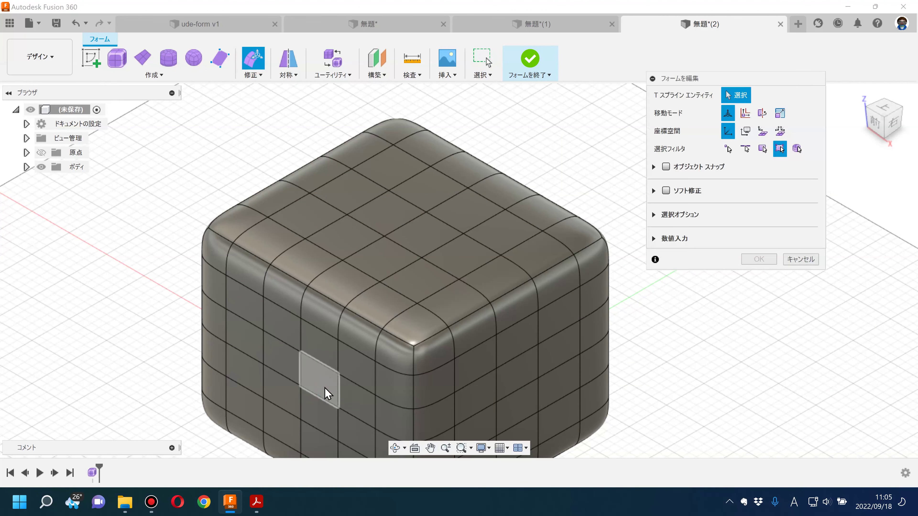
pyautogui.click(324, 392)
pyautogui.scroll(-2, 452, 365)
pyautogui.keyDown('shift'); pyautogui.moveTo(452, 365); pyautogui.dragTo(405, 374, button='middle'); pyautogui.keyUp('shift')
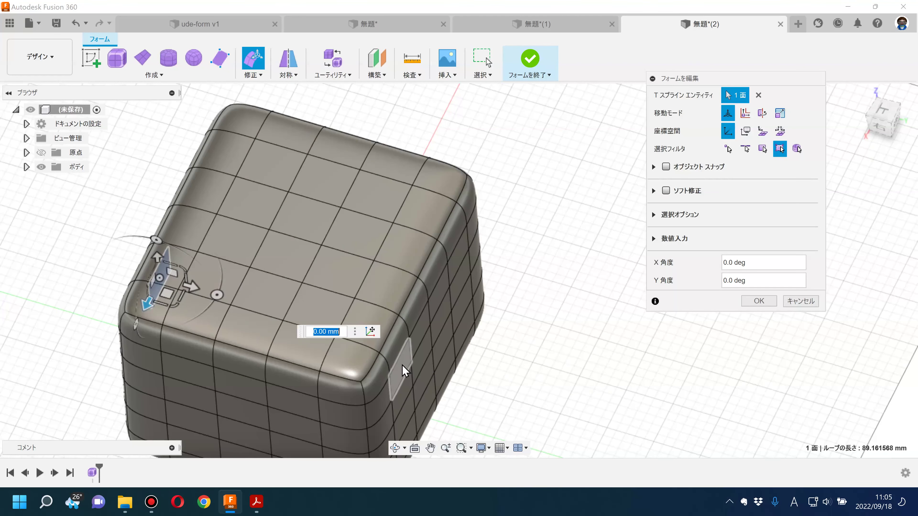
pyautogui.keyDown('shift'); pyautogui.click(403, 366); pyautogui.keyUp('shift')
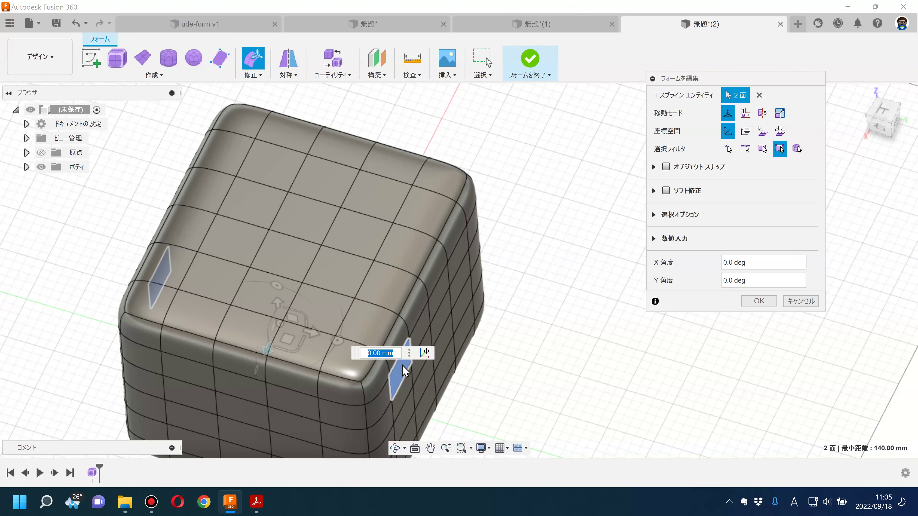
pyautogui.keyDown('shift'); pyautogui.moveTo(561, 373); pyautogui.dragTo(469, 365, button='middle'); pyautogui.keyUp('shift')
pyautogui.click(334, 344)
pyautogui.moveTo(338, 349)
pyautogui.keyDown('shift'); pyautogui.mouseDown(button='middle')
pyautogui.moveTo(352, 237)
pyautogui.moveTo(424, 310)
pyautogui.mouseUp(button='middle'); pyautogui.keyUp('shift')
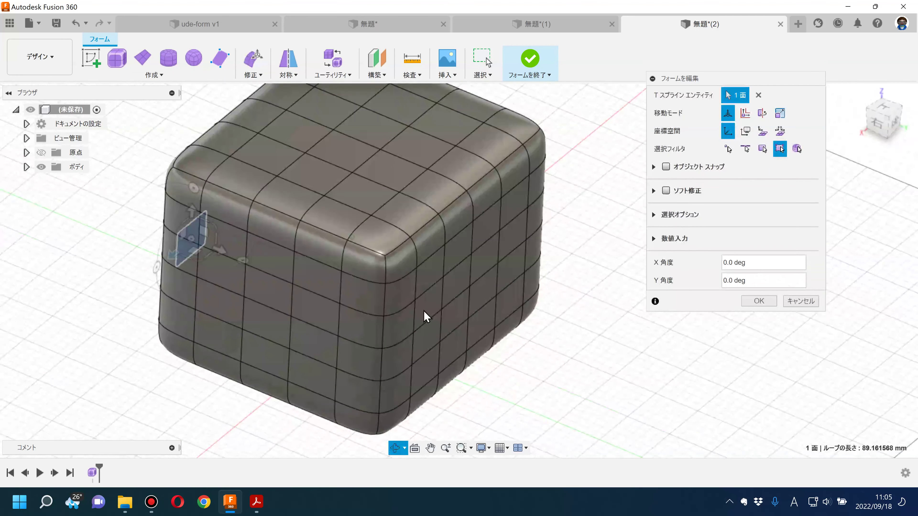
# - Select whole face loops, including one running over the top, then clear the selection
pyautogui.doubleClick(431, 306)
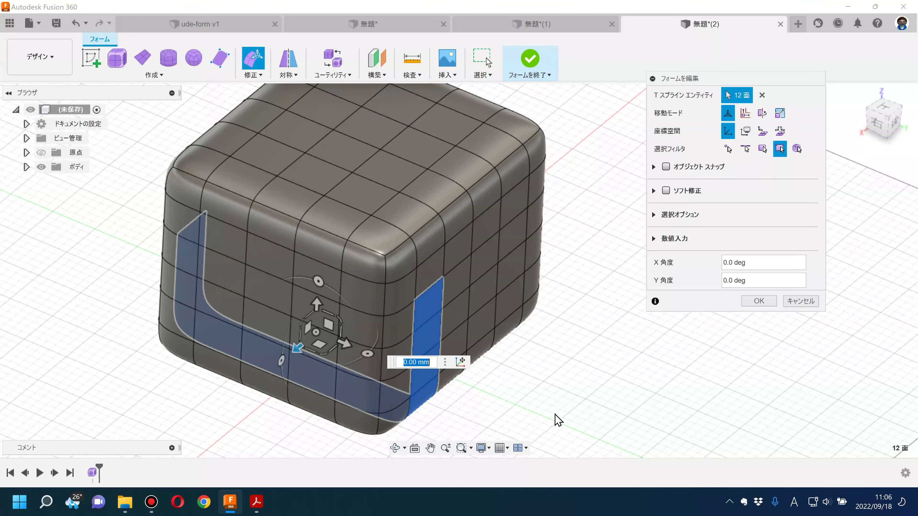
pyautogui.keyDown('shift'); pyautogui.moveTo(594, 393); pyautogui.dragTo(625, 402, button='middle'); pyautogui.keyUp('shift')
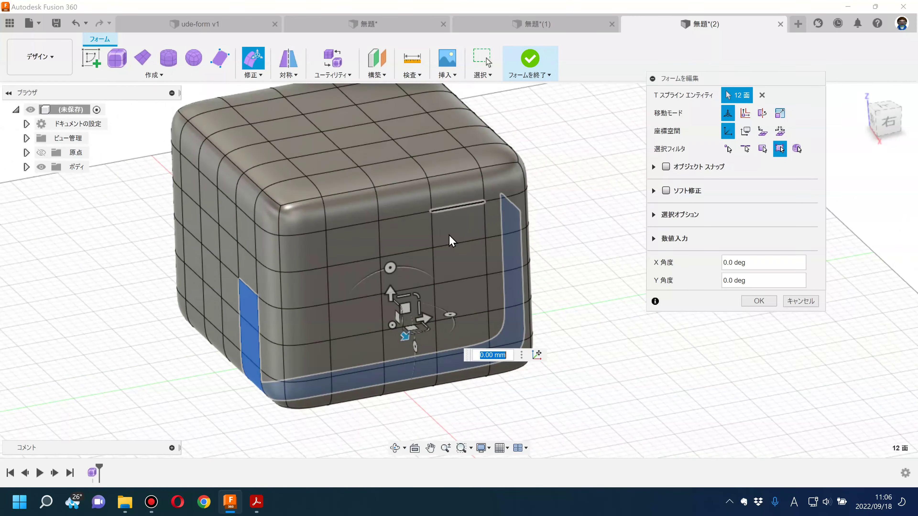
pyautogui.click(249, 307)
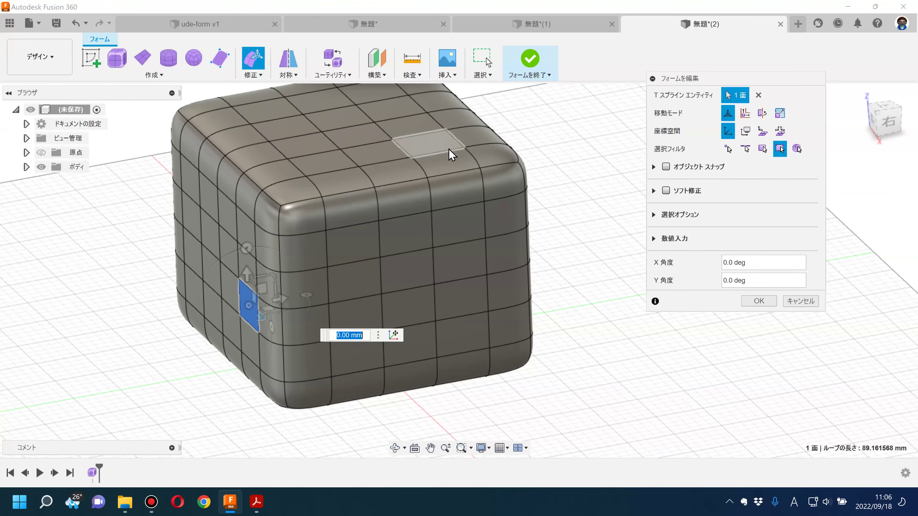
pyautogui.keyDown('shift'); pyautogui.click(405, 146); pyautogui.keyUp('shift')
pyautogui.moveTo(525, 338)
pyautogui.keyDown('shift'); pyautogui.mouseDown(button='middle')
pyautogui.moveTo(467, 333)
pyautogui.moveTo(403, 309)
pyautogui.mouseUp(button='middle'); pyautogui.keyUp('shift')
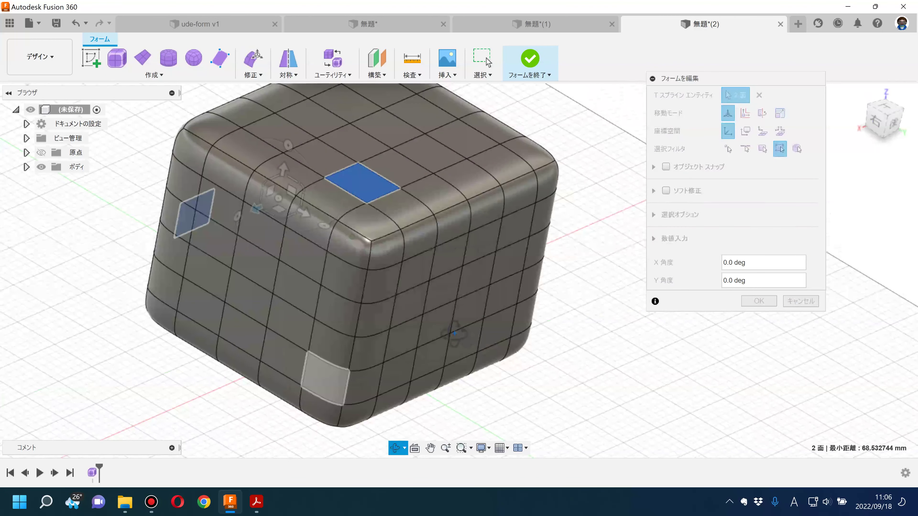
pyautogui.doubleClick(403, 309)
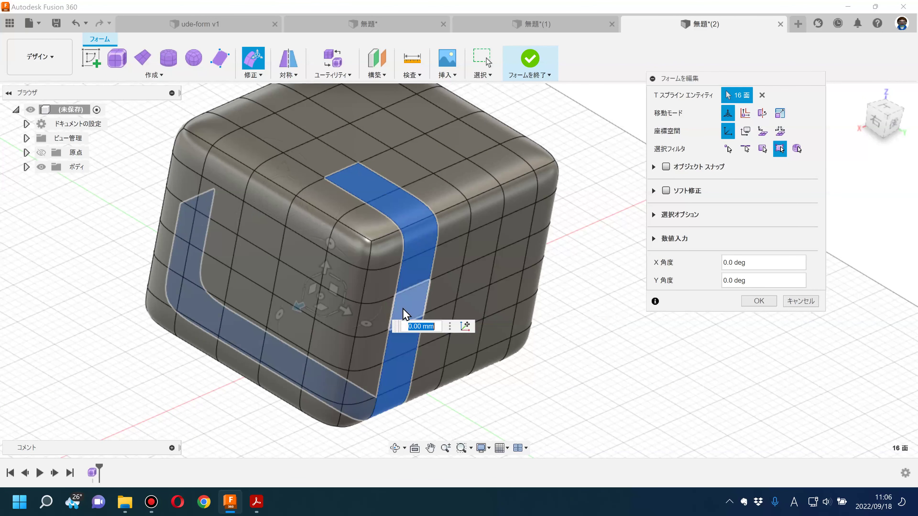
pyautogui.click(477, 371)
pyautogui.keyDown('shift'); pyautogui.moveTo(381, 342); pyautogui.dragTo(301, 341, button='middle'); pyautogui.keyUp('shift')
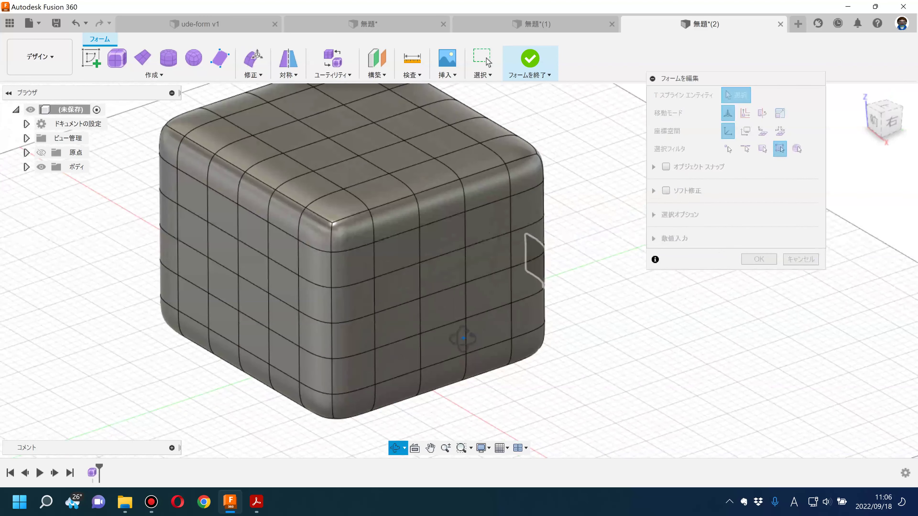
# - Select a face band to the top and a second loop, then deselect lower front band faces
pyautogui.click(288, 298)
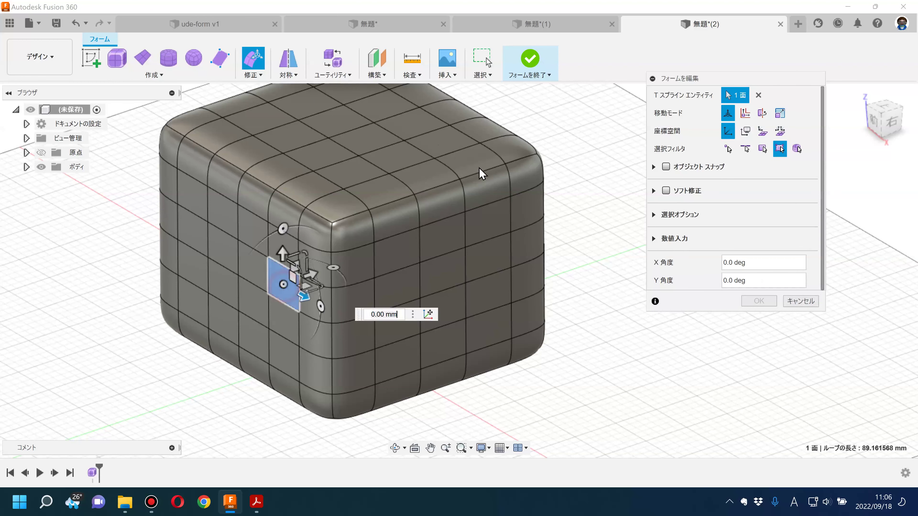
pyautogui.keyDown('shift'); pyautogui.doubleClick(440, 151); pyautogui.keyUp('shift')
pyautogui.keyDown('shift'); pyautogui.moveTo(539, 313); pyautogui.dragTo(447, 318, button='middle'); pyautogui.keyUp('shift')
pyautogui.keyDown('shift'); pyautogui.doubleClick(435, 308); pyautogui.keyUp('shift')
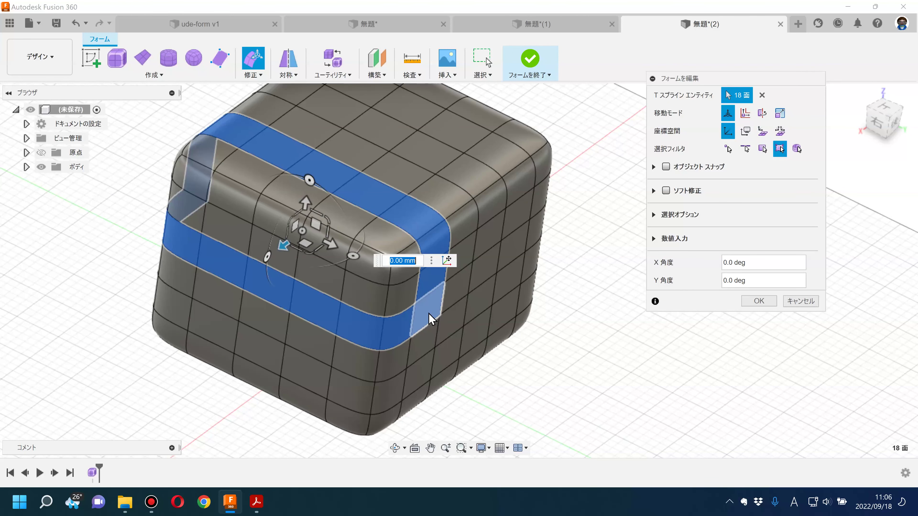
pyautogui.keyDown('ctrl'); pyautogui.click(396, 321); pyautogui.keyUp('ctrl')
pyautogui.keyDown('ctrl'); pyautogui.click(359, 321); pyautogui.keyUp('ctrl')
pyautogui.keyDown('ctrl'); pyautogui.click(306, 311); pyautogui.keyUp('ctrl')
pyautogui.keyDown('ctrl'); pyautogui.click(261, 290); pyautogui.keyUp('ctrl')
pyautogui.keyDown('ctrl'); pyautogui.click(217, 273); pyautogui.keyUp('ctrl')
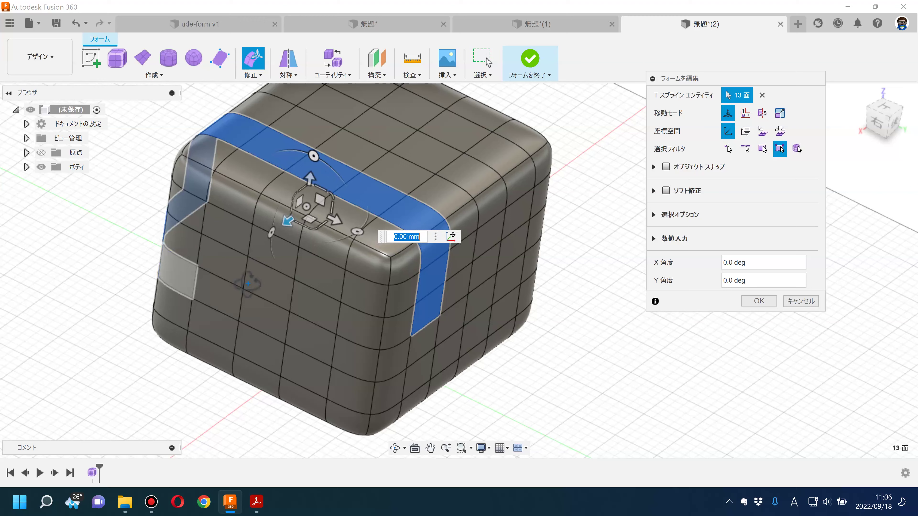
# - Deselect two more band faces and cancel the form edit, leaving the shape unchanged
pyautogui.keyDown('shift'); pyautogui.moveTo(212, 293); pyautogui.dragTo(256, 282, button='middle'); pyautogui.keyUp('shift')
pyautogui.keyDown('ctrl'); pyautogui.click(303, 307); pyautogui.keyUp('ctrl')
pyautogui.keyDown('ctrl'); pyautogui.click(325, 318); pyautogui.keyUp('ctrl')
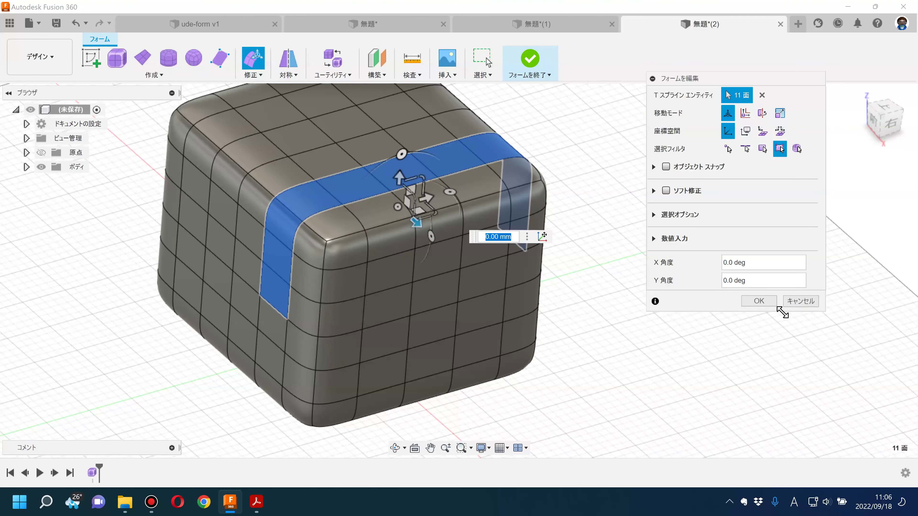
pyautogui.click(795, 303)
pyautogui.click(750, 330)
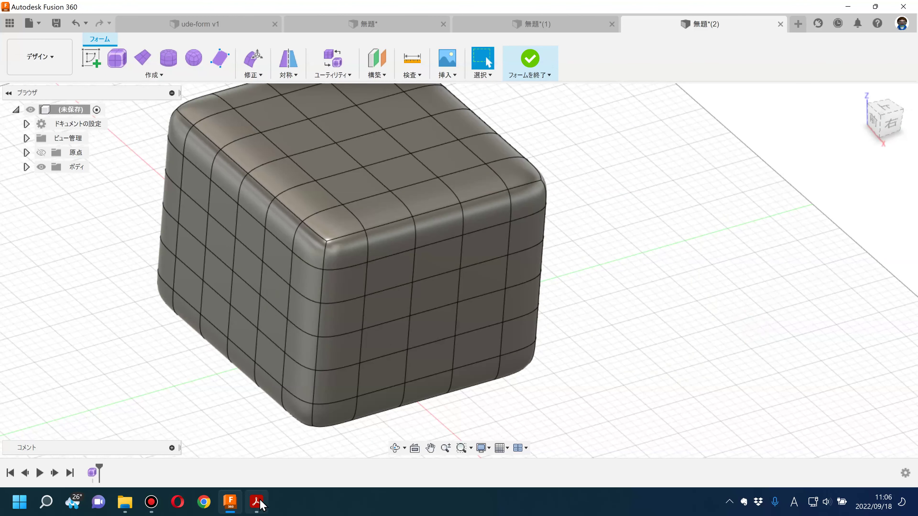
pyautogui.click(258, 502)
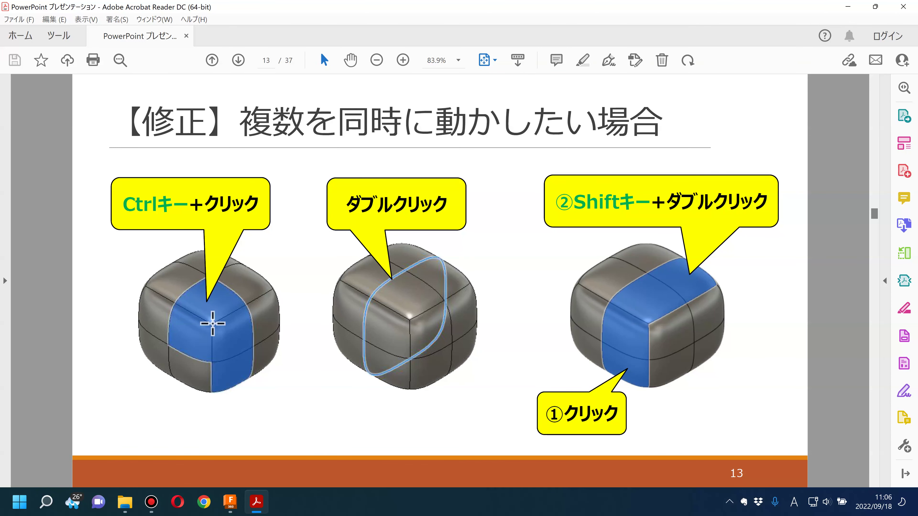
# - Advance to slide 14 on window selection and bring back the box, zoomed out
pyautogui.scroll(-1, 766, 395)
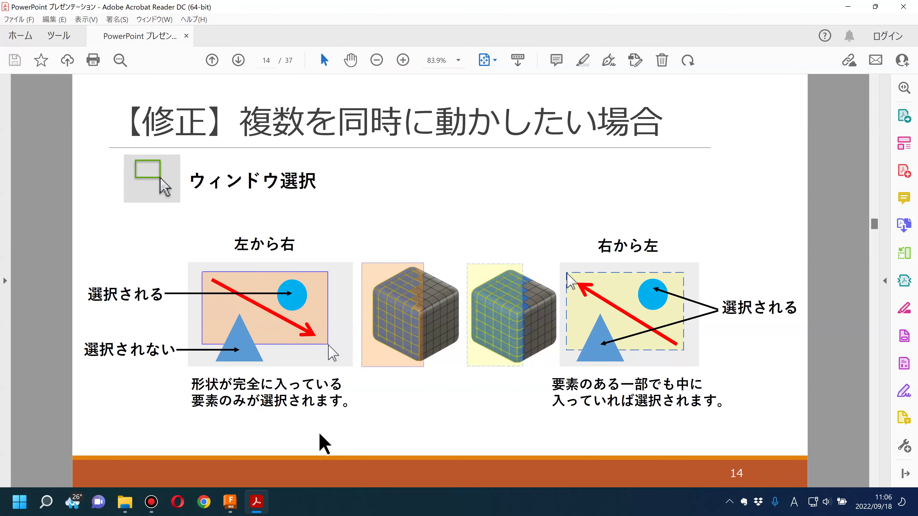
pyautogui.click(229, 501)
pyautogui.scroll(-5, 306, 320)
pyautogui.moveTo(301, 311); pyautogui.dragTo(446, 375, button='middle')
# - Try left-to-right enclosing windows and right-to-left crossing windows over the box
pyautogui.moveTo(255, 186); pyautogui.dragTo(336, 261)
pyautogui.moveTo(418, 143); pyautogui.dragTo(205, 254)
pyautogui.moveTo(190, 128); pyautogui.dragTo(344, 263)
pyautogui.moveTo(411, 133); pyautogui.dragTo(231, 270)
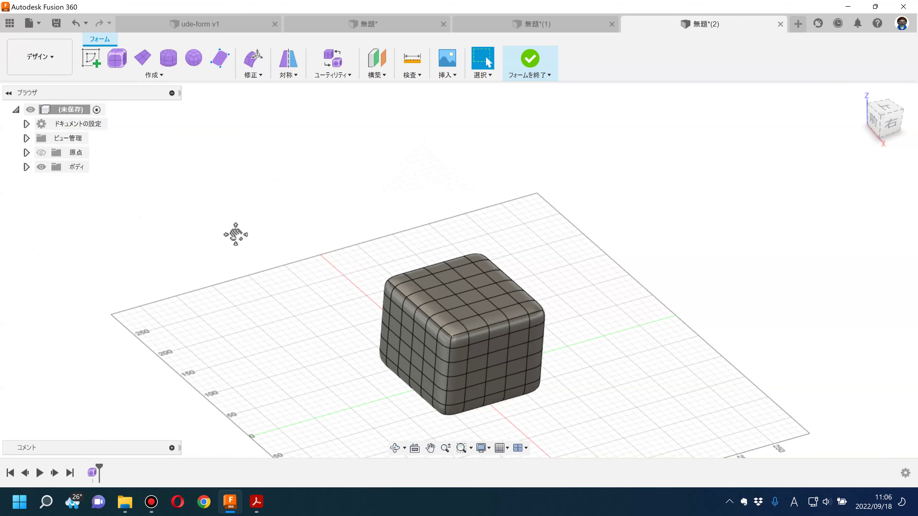
# - Select the box's left-portion faces with a right-to-left crossing window, including partly enclosed ones
pyautogui.moveTo(236, 233); pyautogui.dragTo(195, 220, button='middle')
pyautogui.moveTo(190, 196); pyautogui.dragTo(332, 382)
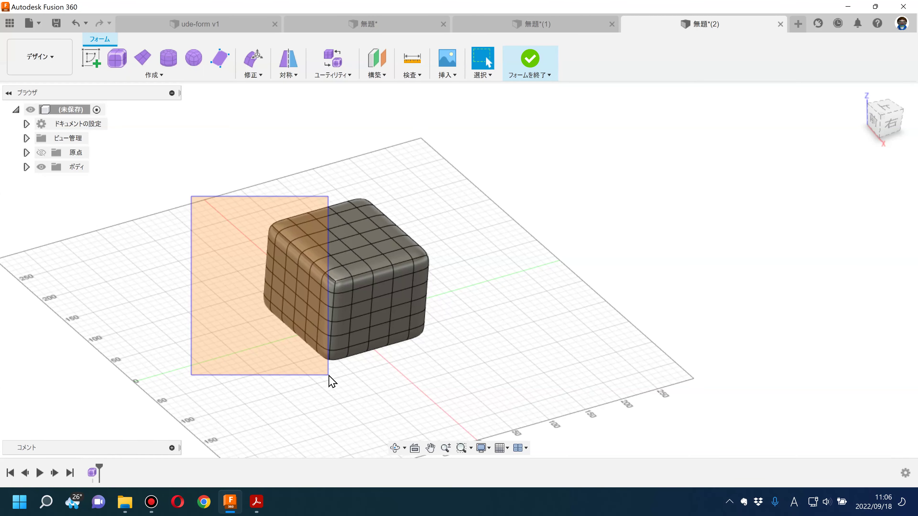
pyautogui.moveTo(329, 376); pyautogui.dragTo(331, 374)
pyautogui.click(306, 381)
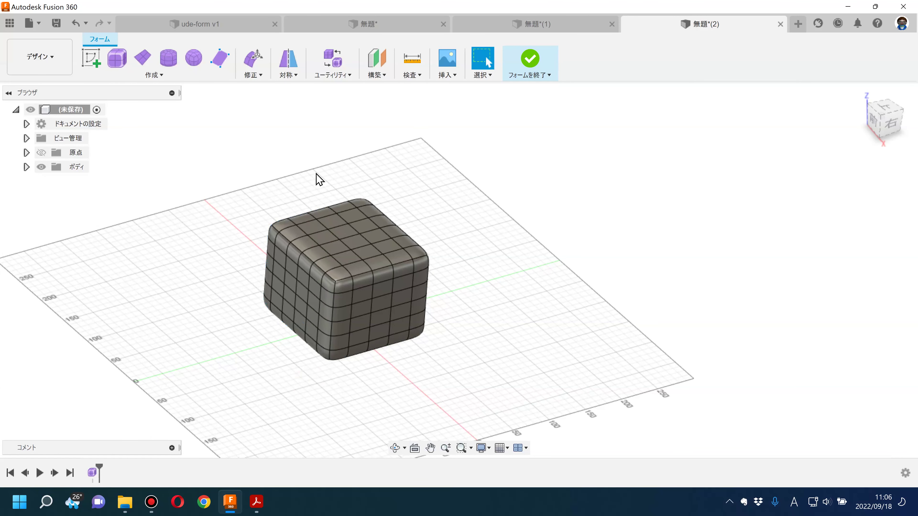
pyautogui.moveTo(336, 173); pyautogui.dragTo(189, 386)
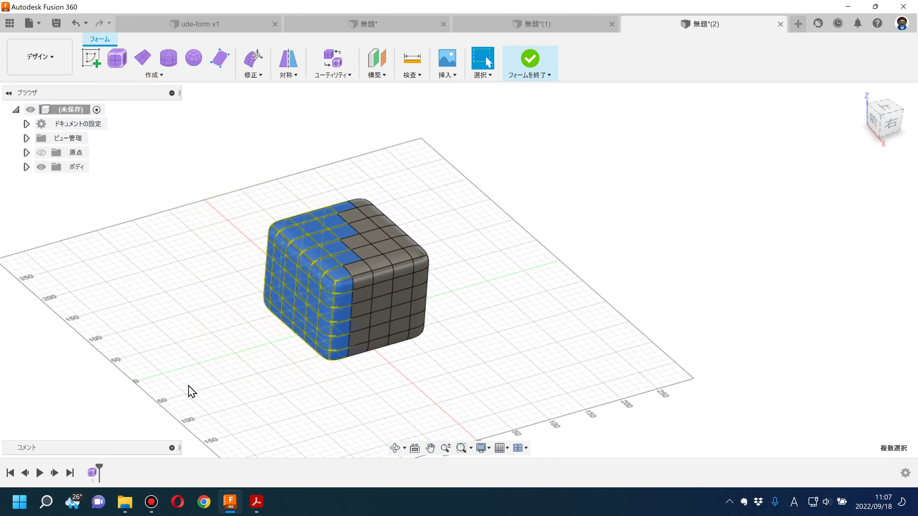
# - In the slides, highlight both page 14 captions, then scroll on to page 15
pyautogui.click(257, 503)
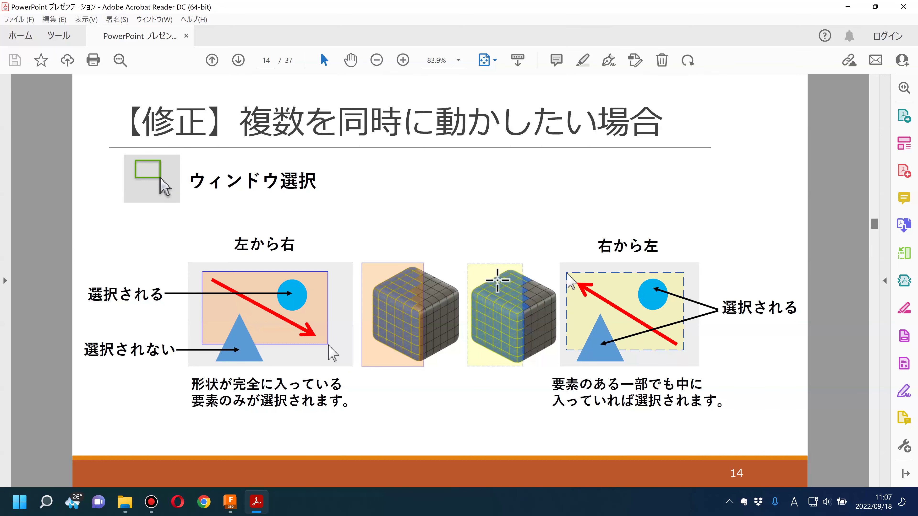
pyautogui.moveTo(557, 386)
pyautogui.mouseDown()
pyautogui.moveTo(691, 384)
pyautogui.moveTo(721, 403)
pyautogui.mouseUp()
pyautogui.click(409, 412)
pyautogui.moveTo(191, 383); pyautogui.dragTo(354, 401)
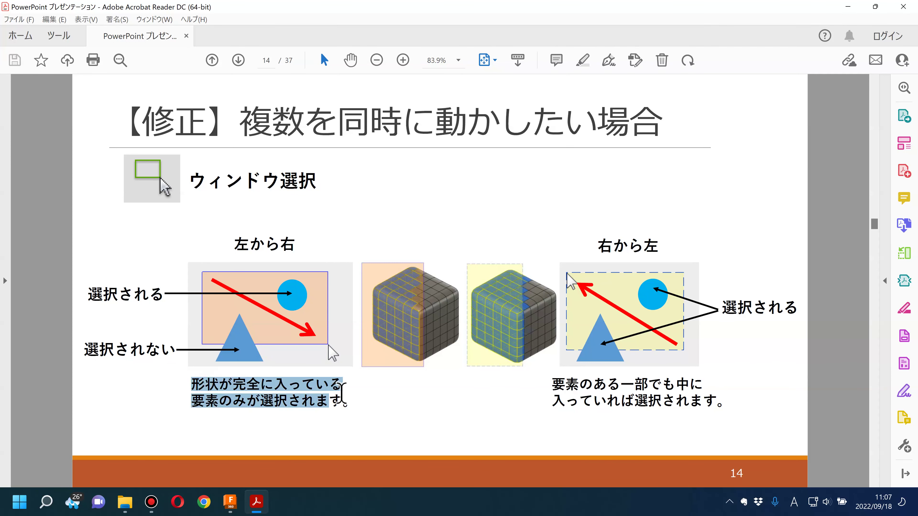
pyautogui.click(327, 421)
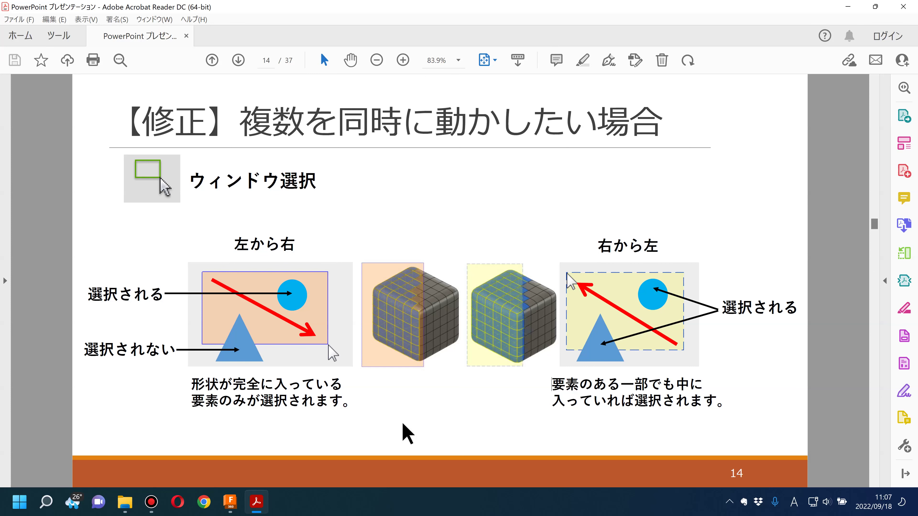
pyautogui.scroll(-1, 411, 434)
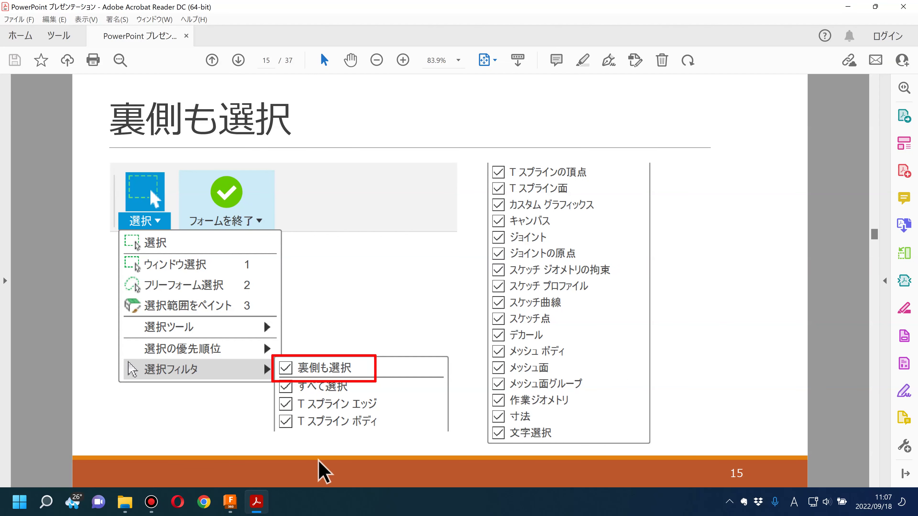
# - Box-select the whole T-Spline cube, orbit around it, and look over the selection options
pyautogui.click(231, 501)
pyautogui.click(525, 307)
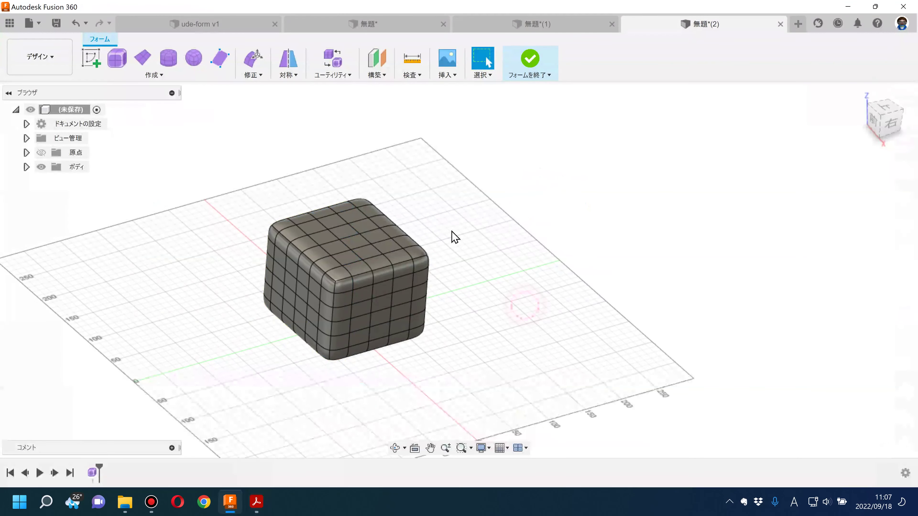
pyautogui.moveTo(242, 183); pyautogui.dragTo(492, 406)
pyautogui.keyDown('shift'); pyautogui.moveTo(486, 368); pyautogui.dragTo(408, 362, button='middle'); pyautogui.keyUp('shift')
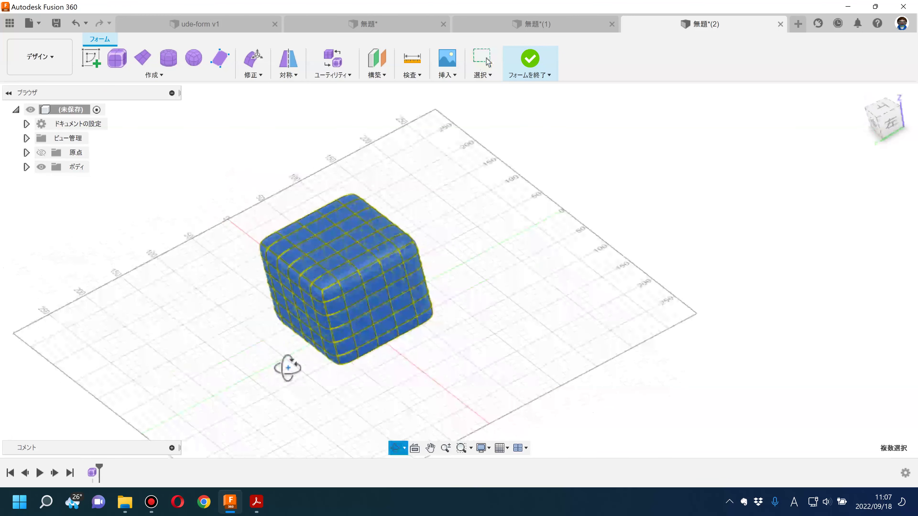
pyautogui.click(488, 182)
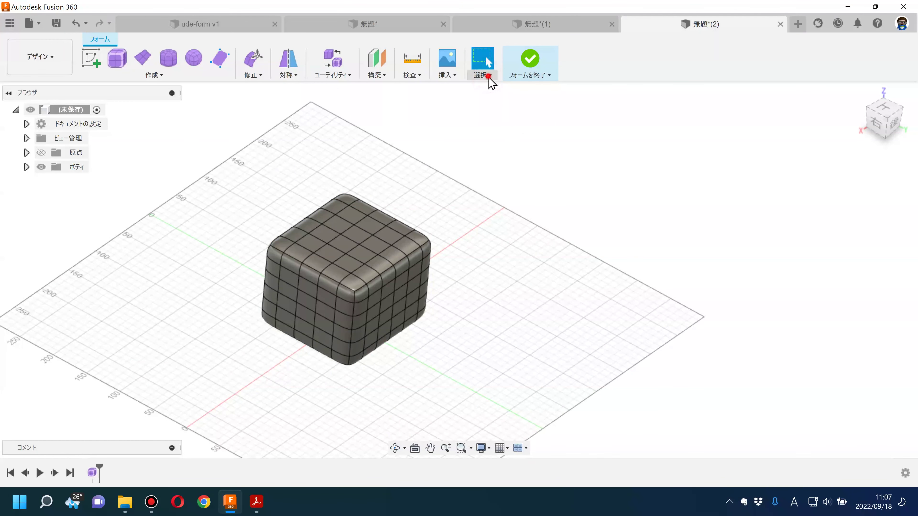
pyautogui.click(483, 75)
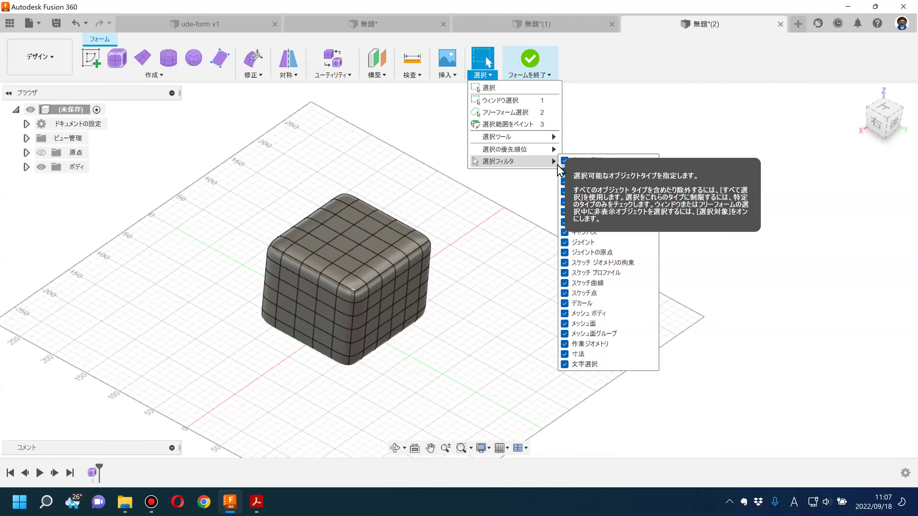
pyautogui.click(486, 304)
# - Window-select the cube again, then switch on 裏側も選択 in the selection filters
pyautogui.moveTo(231, 187)
pyautogui.mouseDown()
pyautogui.moveTo(350, 352)
pyautogui.moveTo(499, 394)
pyautogui.mouseUp()
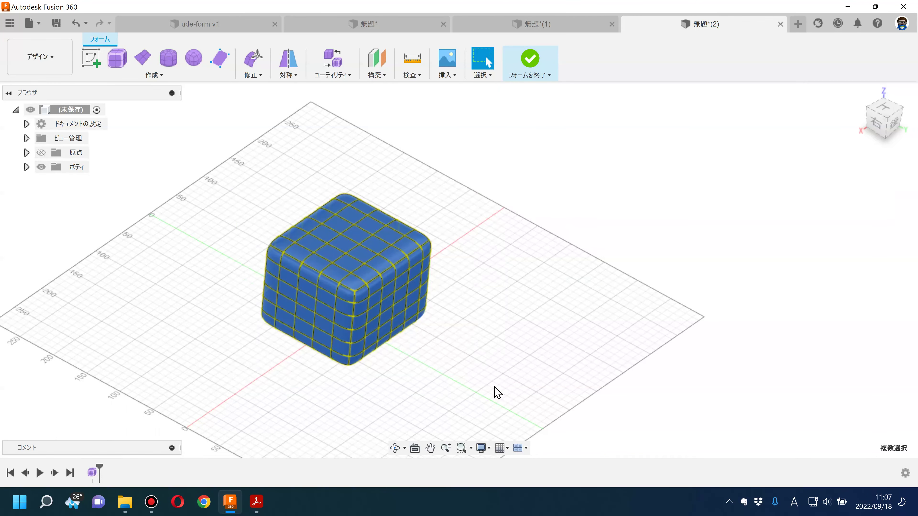
pyautogui.moveTo(486, 361)
pyautogui.keyDown('shift'); pyautogui.mouseDown(button='middle')
pyautogui.moveTo(415, 355)
pyautogui.moveTo(322, 312)
pyautogui.mouseUp(button='middle'); pyautogui.keyUp('shift')
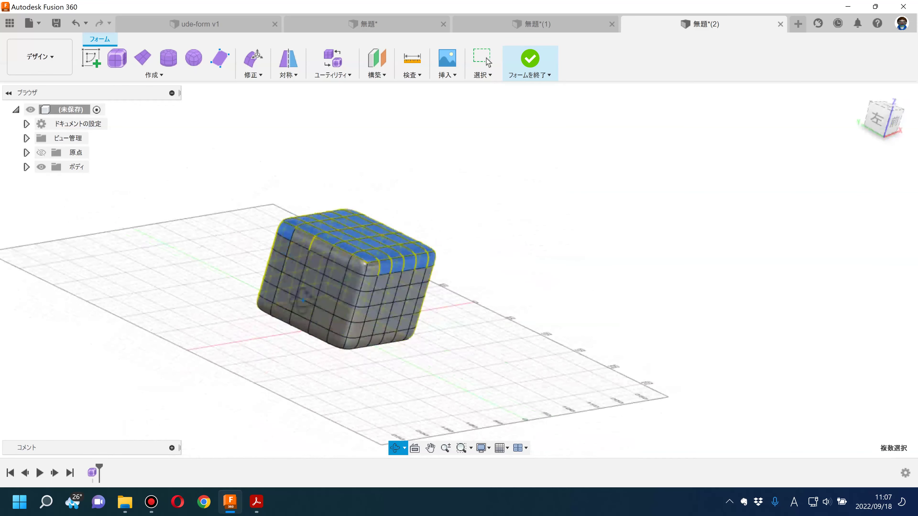
pyautogui.click(492, 240)
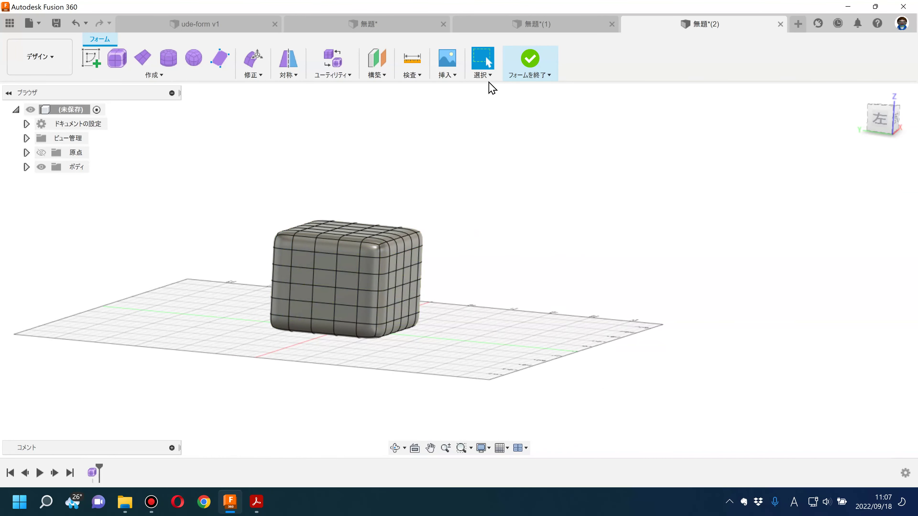
pyautogui.click(486, 75)
pyautogui.moveTo(507, 162)
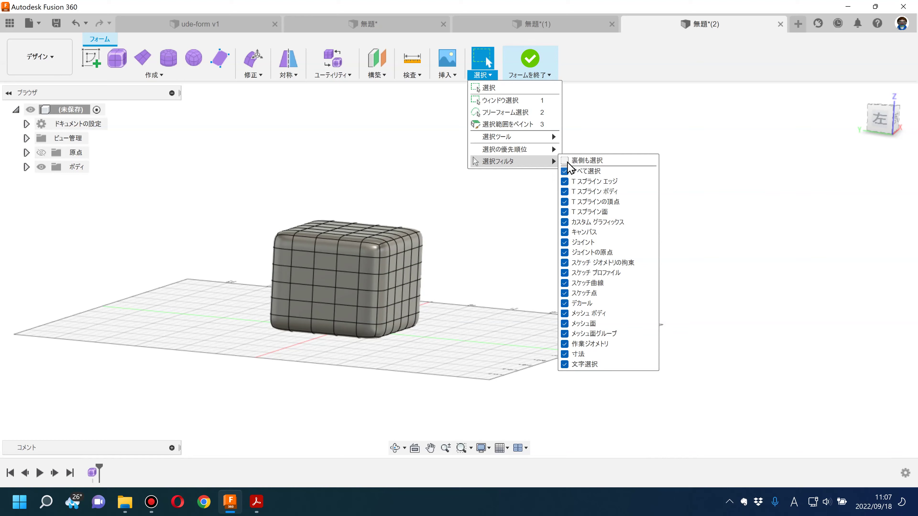
pyautogui.click(567, 163)
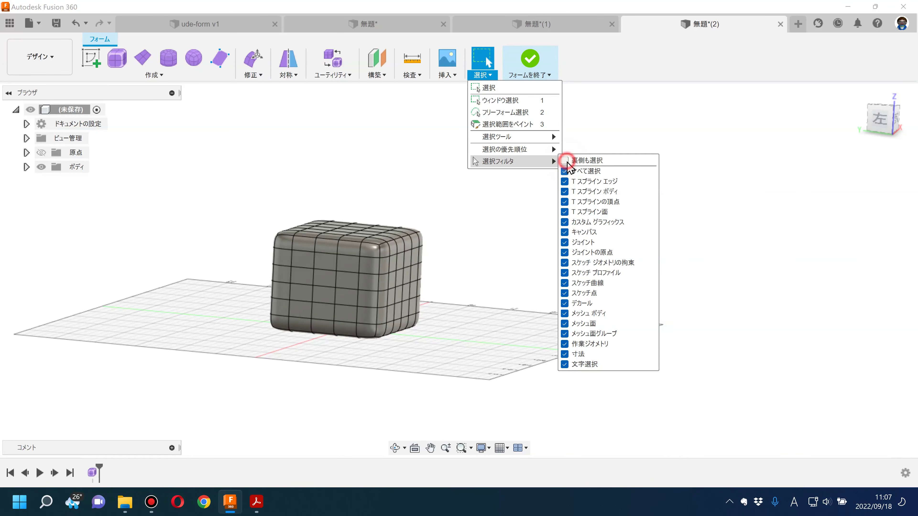
pyautogui.click(506, 299)
pyautogui.click(257, 502)
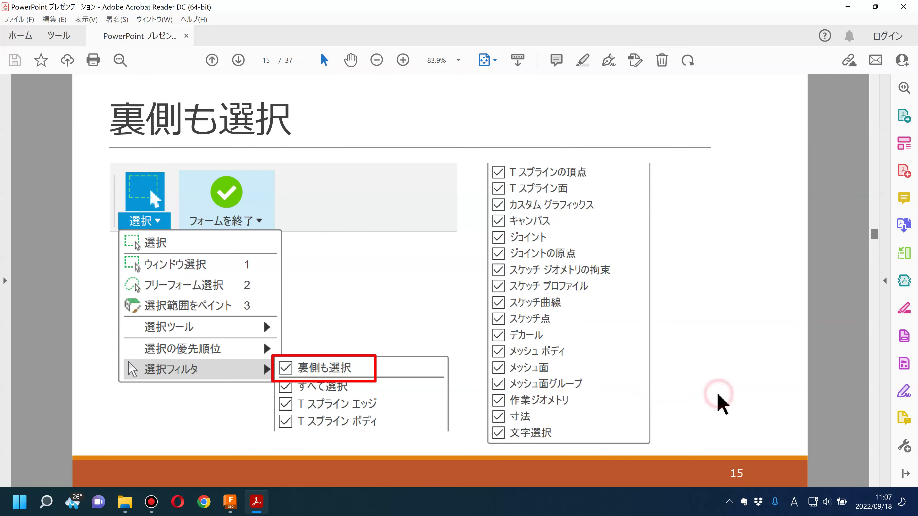
# - Scroll to page 16 on adding faces with Alt-drag, then Alt+Tab back to Fusion 360
pyautogui.scroll(-1, 718, 402)
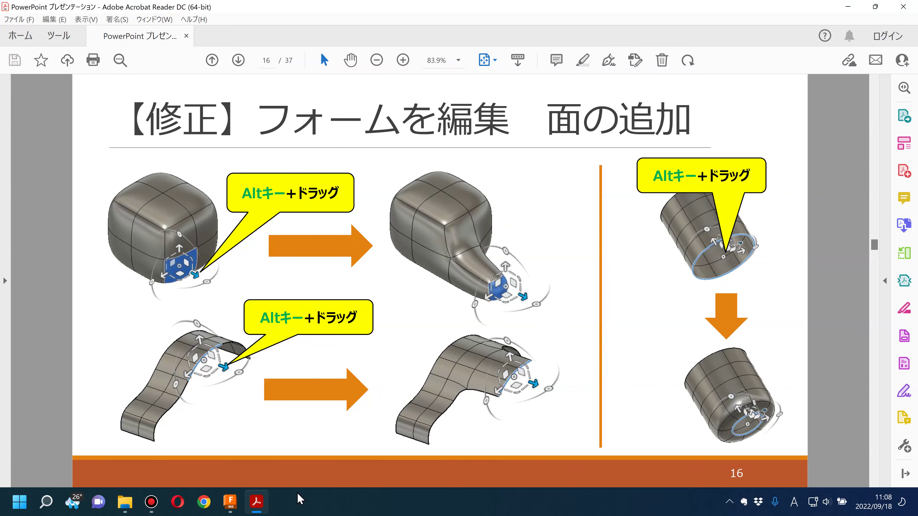
pyautogui.hotkey('alt', 'Tab')
# - Step through the open design tabs to reach the mesh cube design
pyautogui.click(506, 25)
pyautogui.scroll(-3, 448, 161)
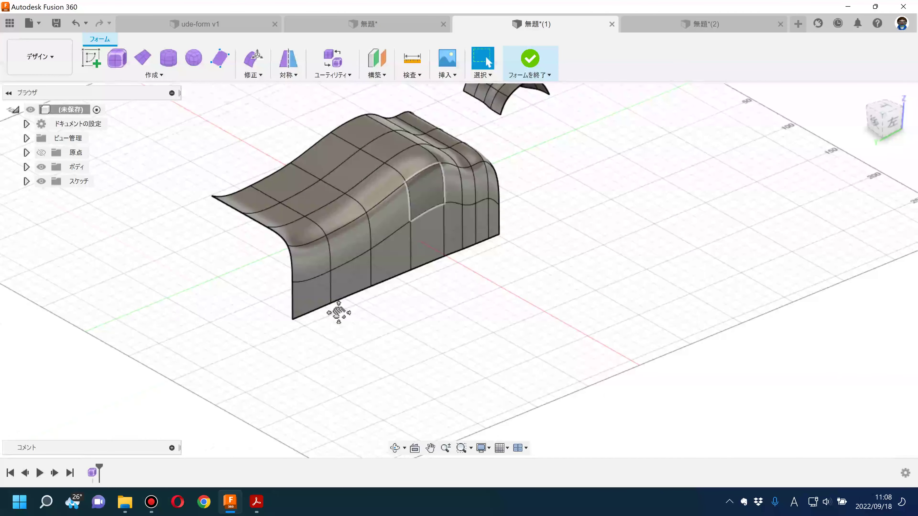
pyautogui.scroll(-3, 338, 312)
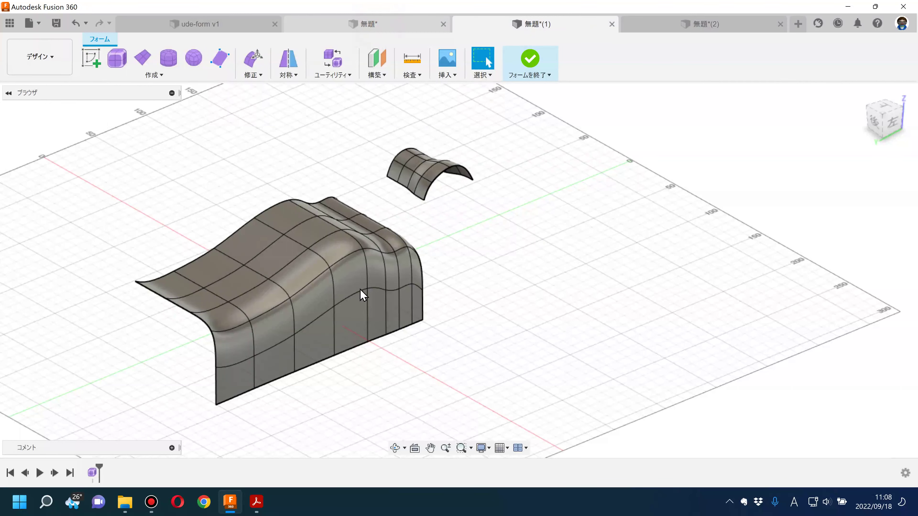
pyautogui.click(378, 27)
pyautogui.press('Escape')
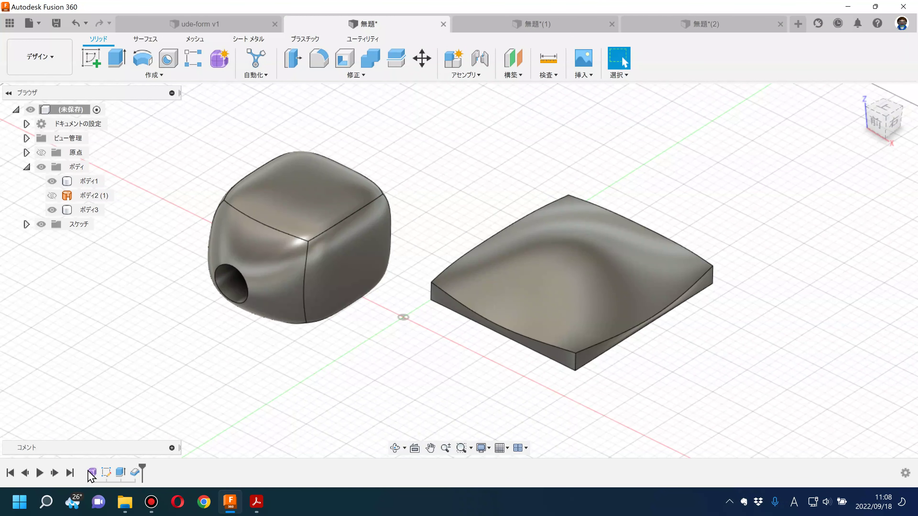
pyautogui.click(722, 26)
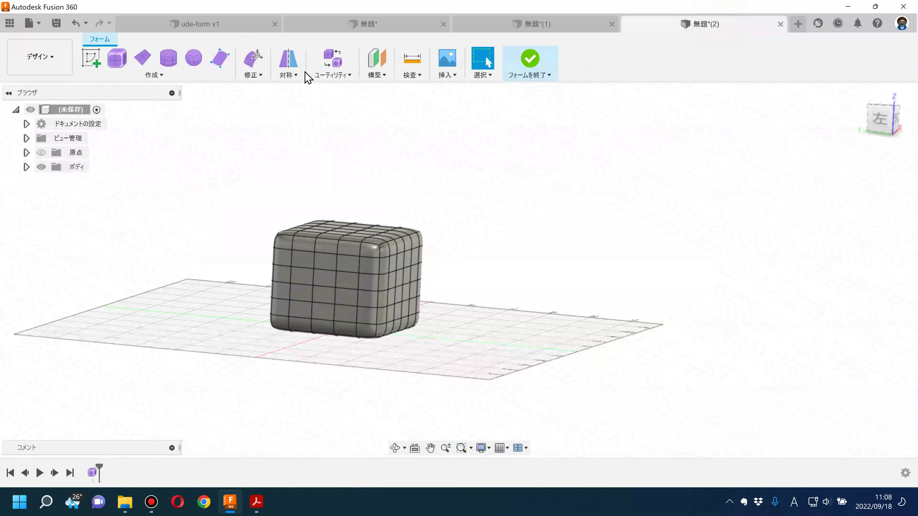
# - In Edit Form, Alt-drag one side face outward into a long tapered arm and confirm
pyautogui.click(253, 58)
pyautogui.keyDown('shift'); pyautogui.moveTo(455, 270); pyautogui.dragTo(414, 290, button='middle'); pyautogui.keyUp('shift')
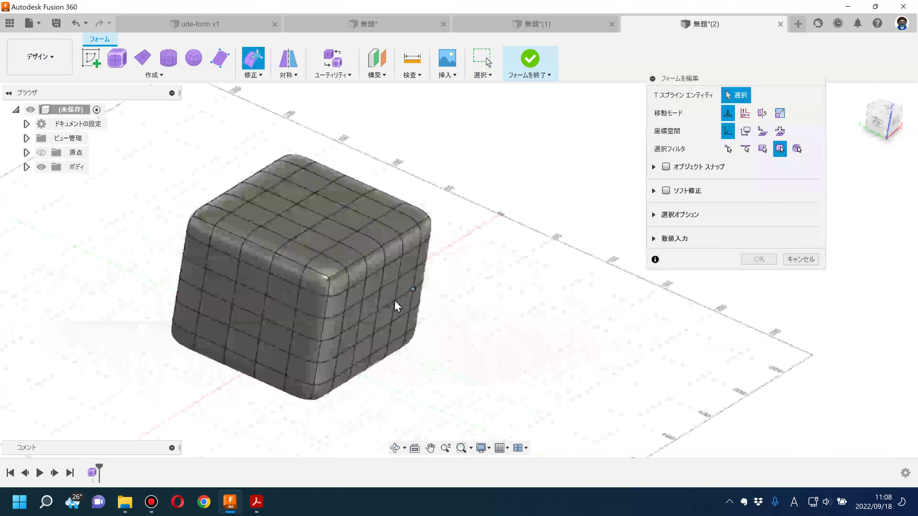
pyautogui.click(386, 297)
pyautogui.scroll(3, 380, 295)
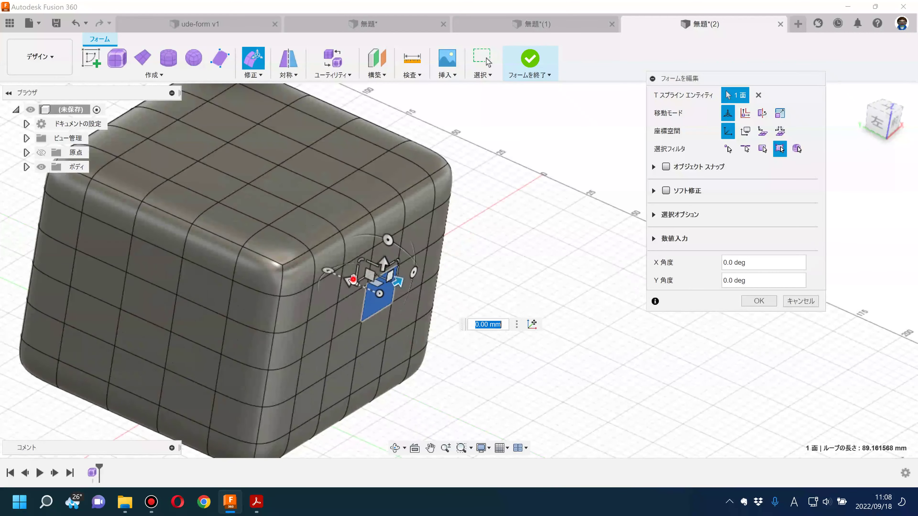
pyautogui.moveTo(353, 279)
pyautogui.mouseDown()
pyautogui.moveTo(415, 289)
pyautogui.moveTo(392, 291)
pyautogui.mouseUp()
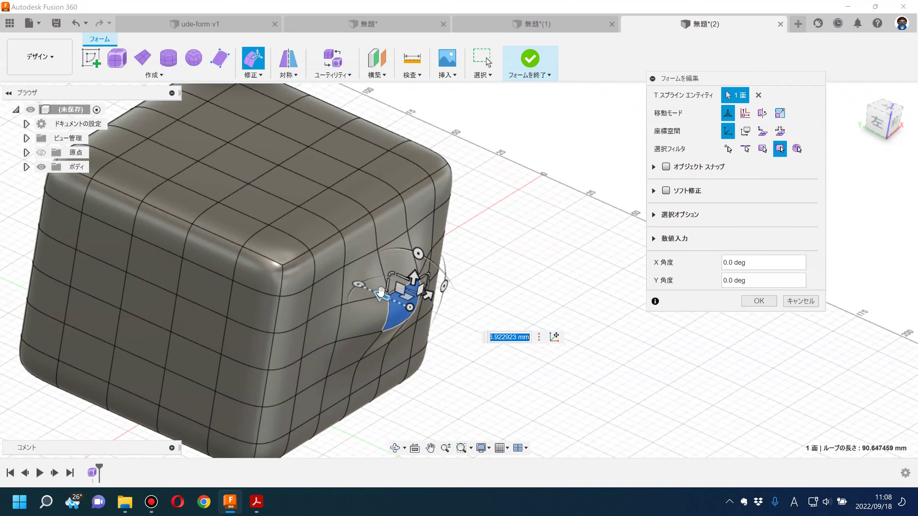
pyautogui.moveTo(380, 291); pyautogui.dragTo(726, 443)
pyautogui.click(759, 300)
pyautogui.click(589, 280)
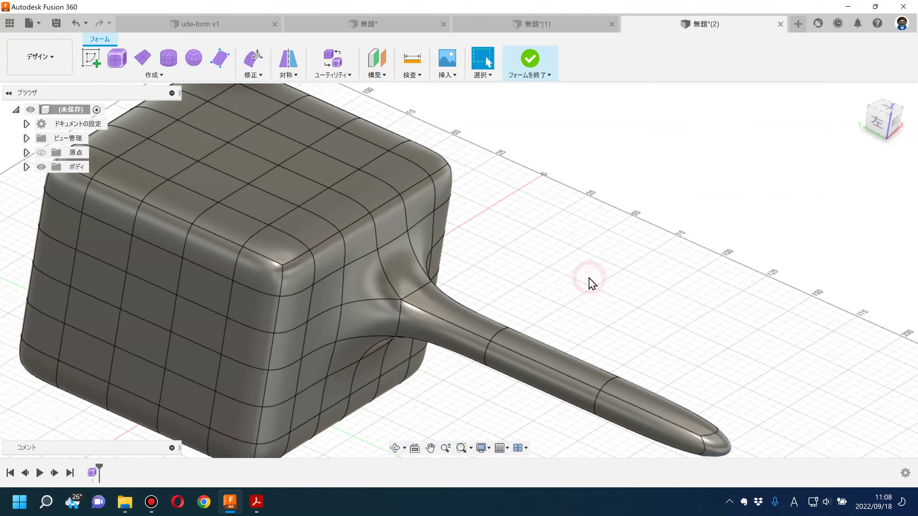
# - Orbit to a low side view of the new arm and glance at the slides
pyautogui.scroll(-3, 571, 254)
pyautogui.moveTo(553, 232)
pyautogui.keyDown('shift'); pyautogui.mouseDown(button='middle')
pyautogui.moveTo(598, 189)
pyautogui.moveTo(586, 207)
pyautogui.mouseUp(button='middle'); pyautogui.keyUp('shift')
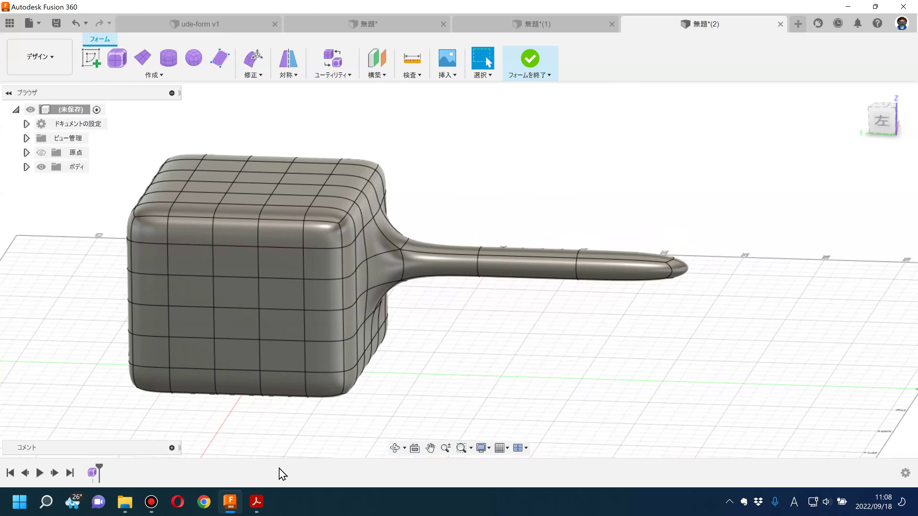
pyautogui.click(257, 501)
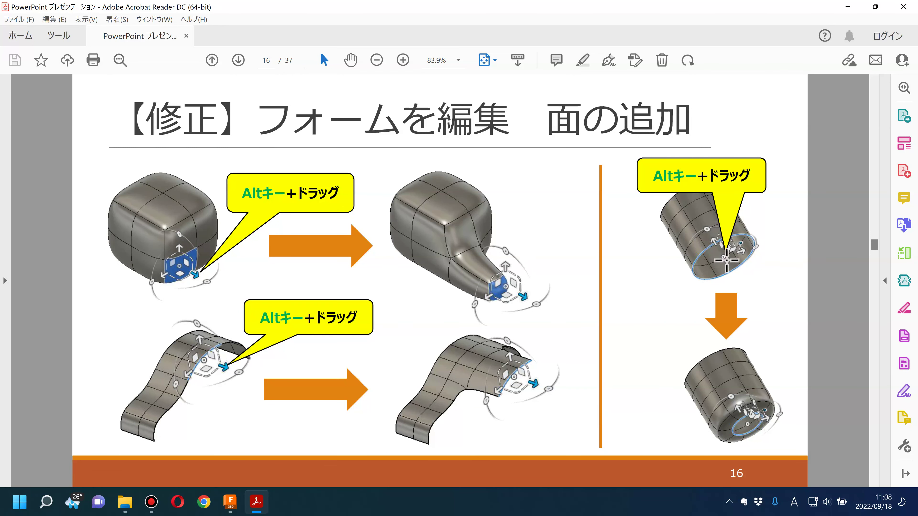
pyautogui.click(230, 502)
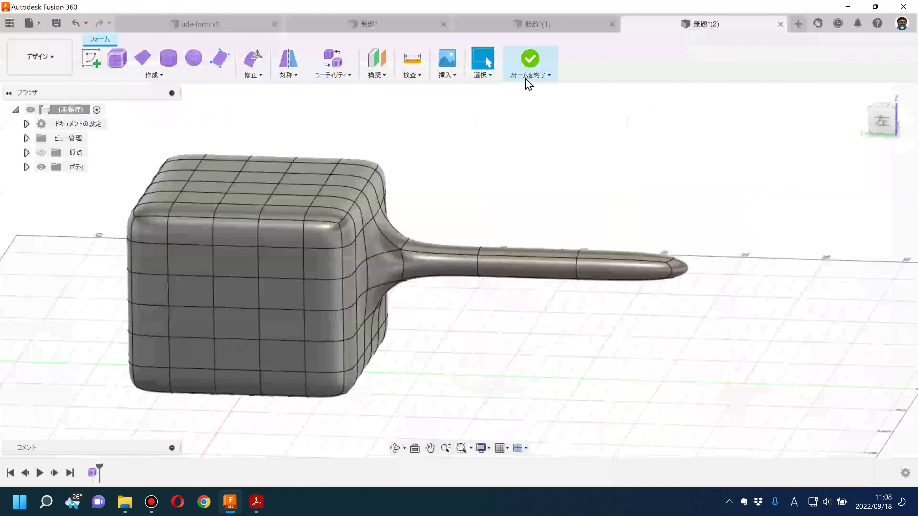
# - Start a new design and pick the T-Spline Create Form cylinder shape
pyautogui.click(798, 24)
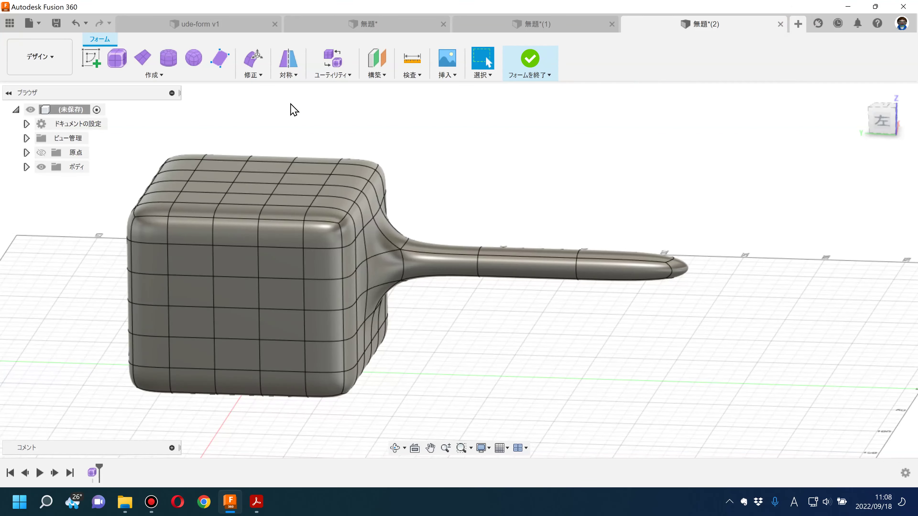
pyautogui.click(225, 60)
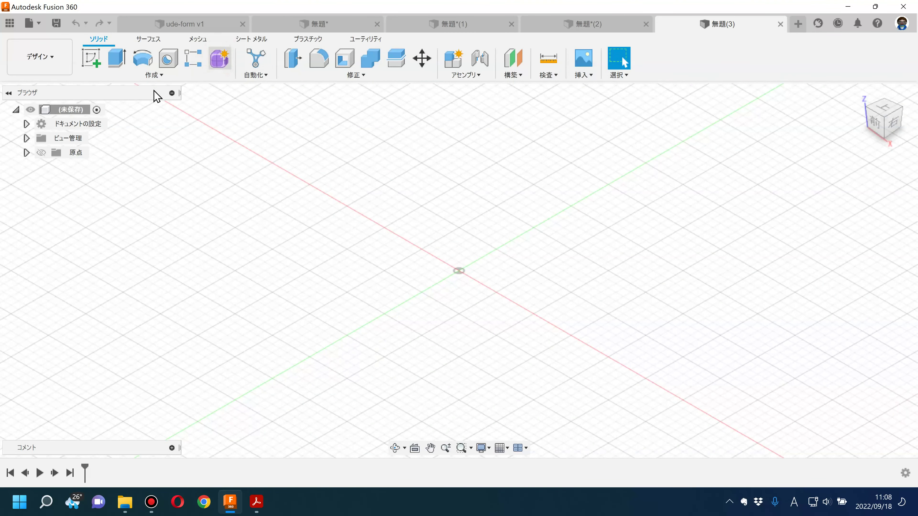
pyautogui.click(164, 74)
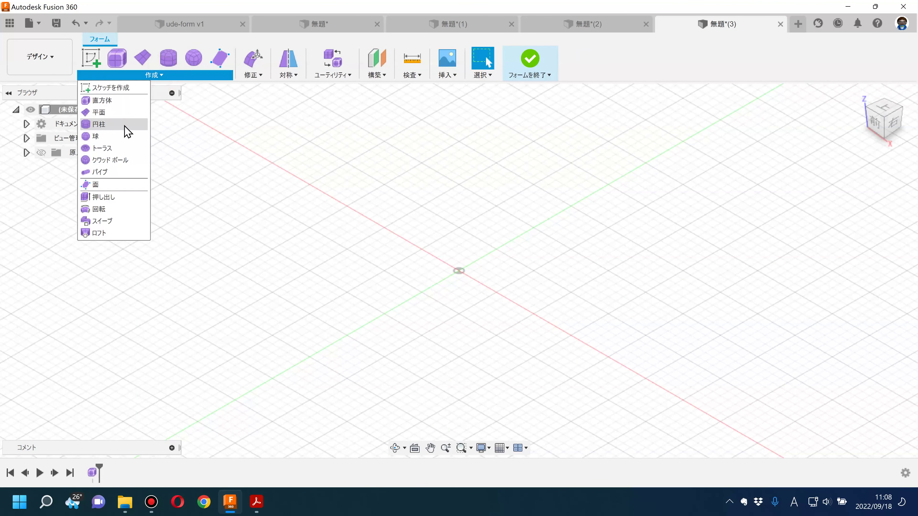
pyautogui.click(108, 124)
# - Place the cylinder at the origin, about 78.1 mm across and 99.0 mm tall
pyautogui.click(484, 256)
pyautogui.click(459, 269)
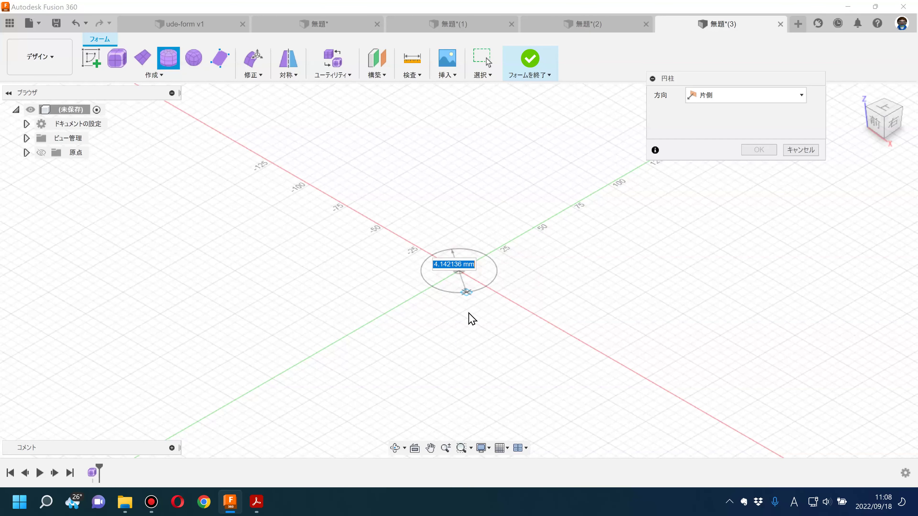
pyautogui.click(467, 313)
pyautogui.moveTo(461, 149); pyautogui.dragTo(459, 91)
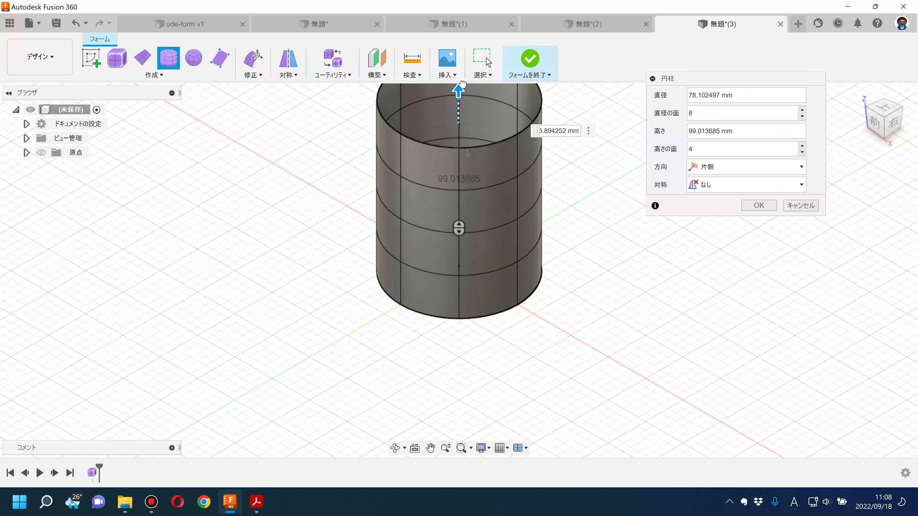
pyautogui.click(759, 205)
pyautogui.keyDown('shift'); pyautogui.moveTo(625, 322); pyautogui.dragTo(611, 219, button='middle'); pyautogui.keyUp('shift')
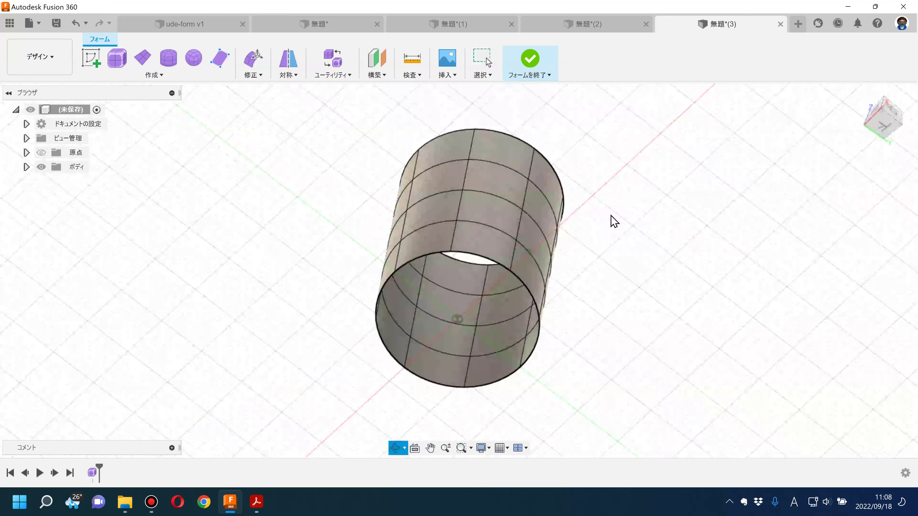
pyautogui.click(260, 75)
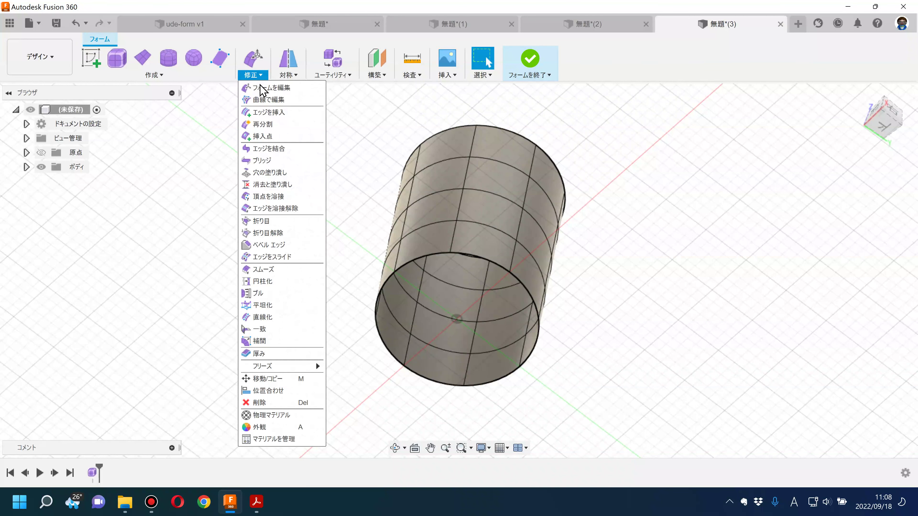
# - Select the open end's edge loop and Alt-scale it inward into a new face ring
pyautogui.click(266, 88)
pyautogui.scroll(2, 318, 293)
pyautogui.moveTo(318, 293); pyautogui.dragTo(197, 263, button='middle')
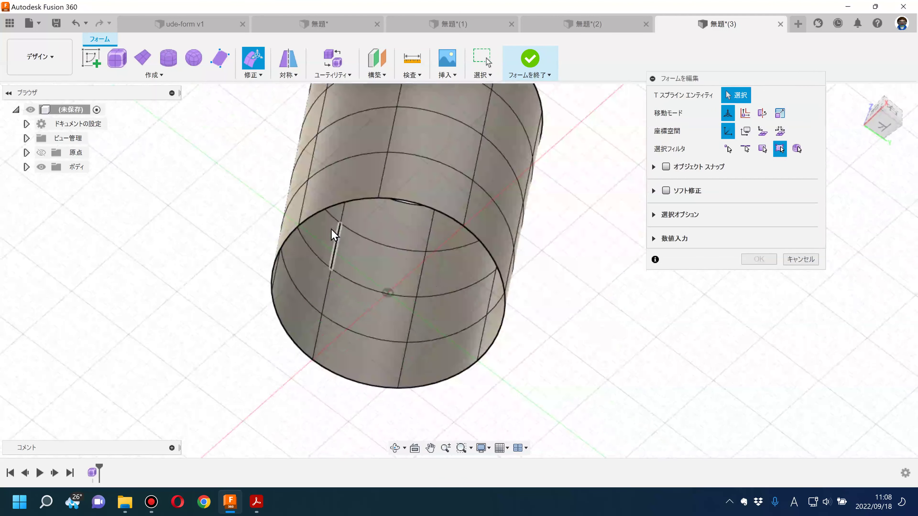
pyautogui.doubleClick(325, 212)
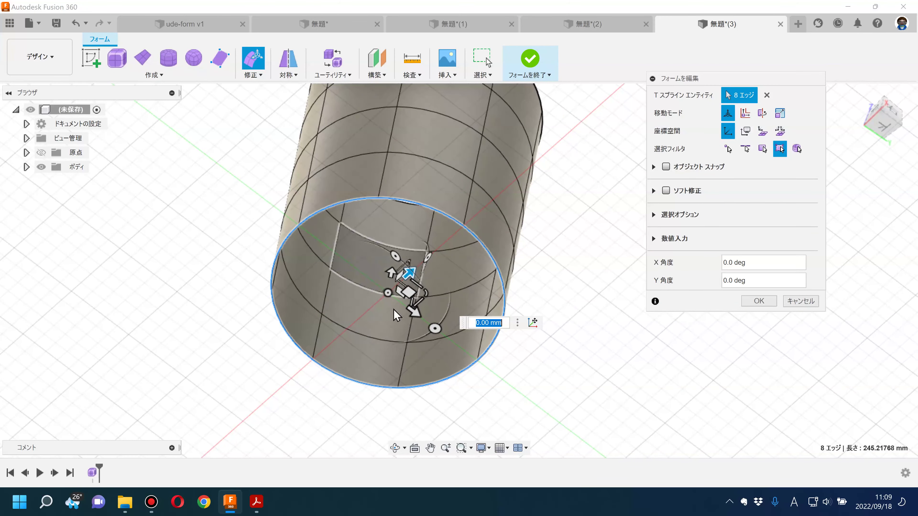
pyautogui.moveTo(386, 290)
pyautogui.mouseDown()
pyautogui.moveTo(323, 258)
pyautogui.moveTo(372, 296)
pyautogui.mouseUp()
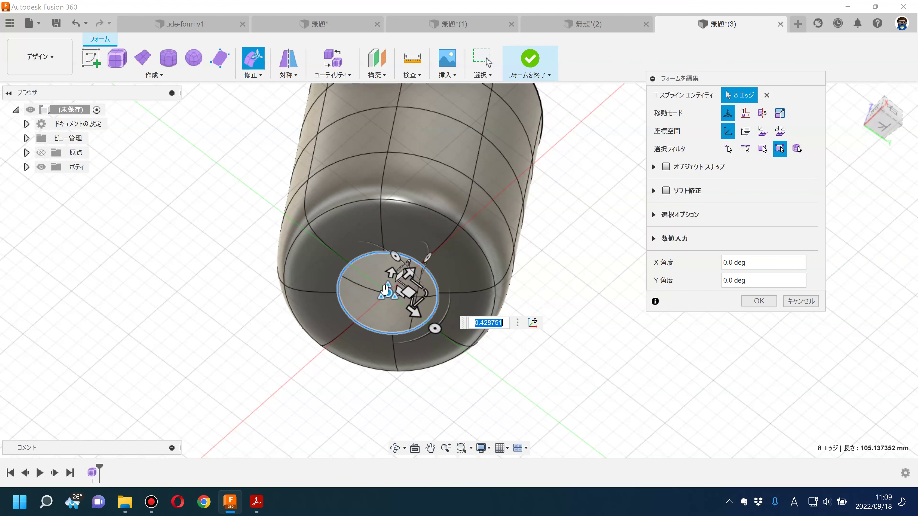
pyautogui.moveTo(373, 296)
pyautogui.mouseDown()
pyautogui.moveTo(369, 287)
pyautogui.moveTo(425, 312)
pyautogui.mouseUp()
pyautogui.click(759, 302)
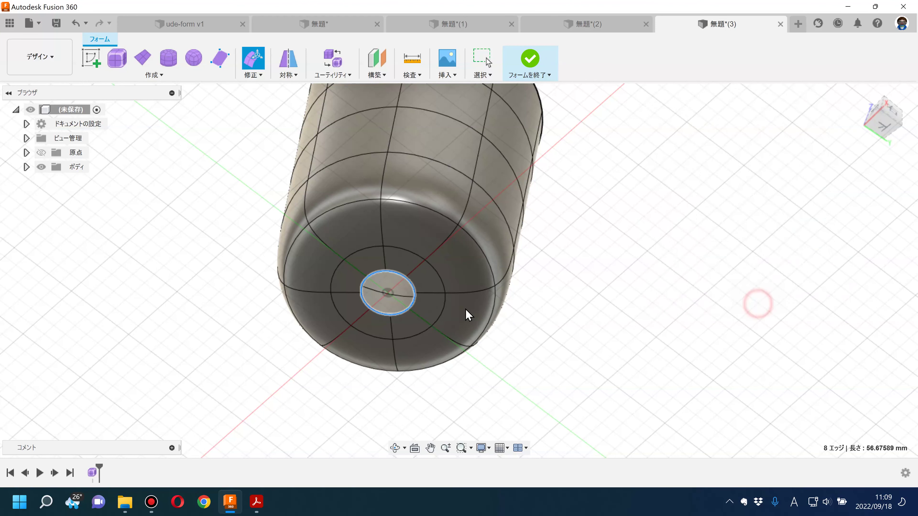
# - Fill the remaining centre hole with Fill Hole in Collapse mode
pyautogui.scroll(3, 397, 300)
pyautogui.scroll(3, 379, 293)
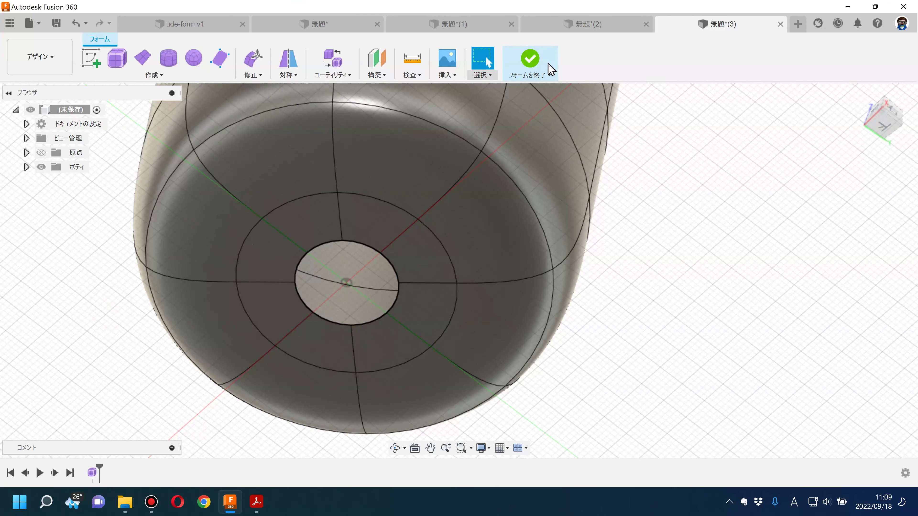
pyautogui.click(253, 75)
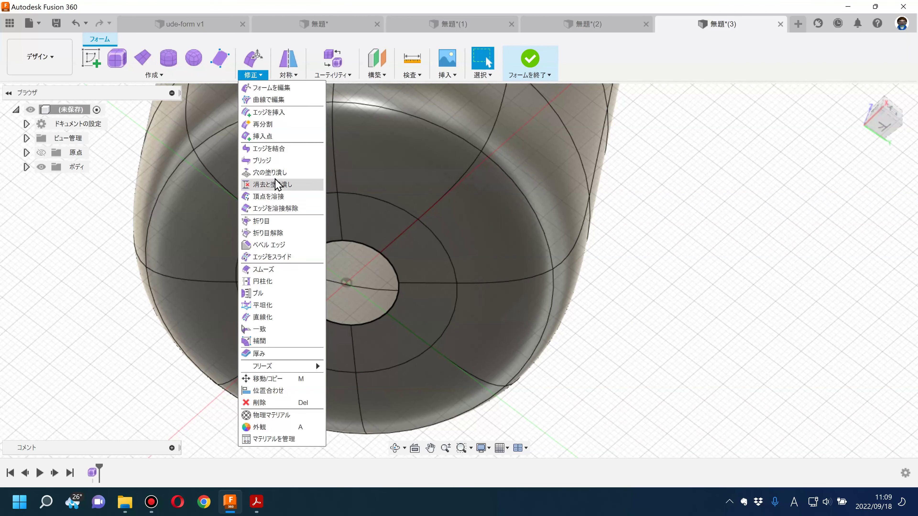
pyautogui.click(269, 173)
pyautogui.click(330, 246)
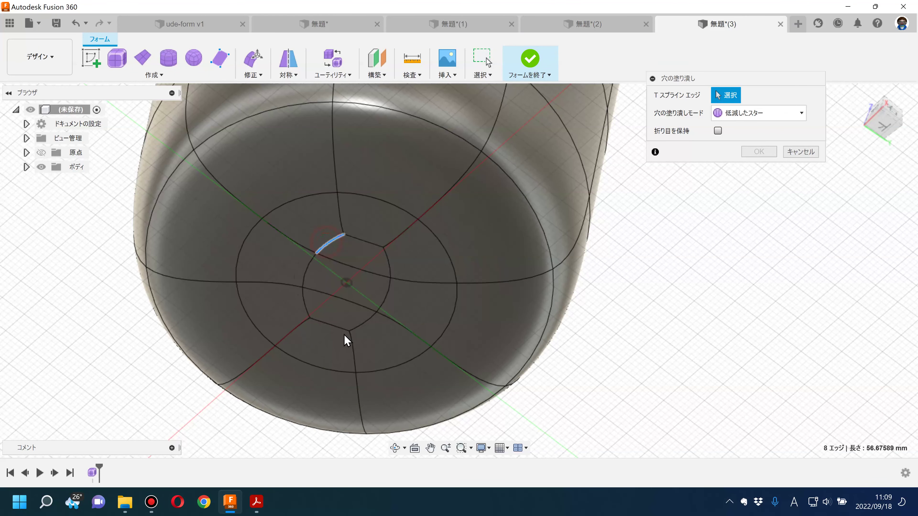
pyautogui.click(761, 127)
pyautogui.click(754, 151)
pyautogui.click(757, 170)
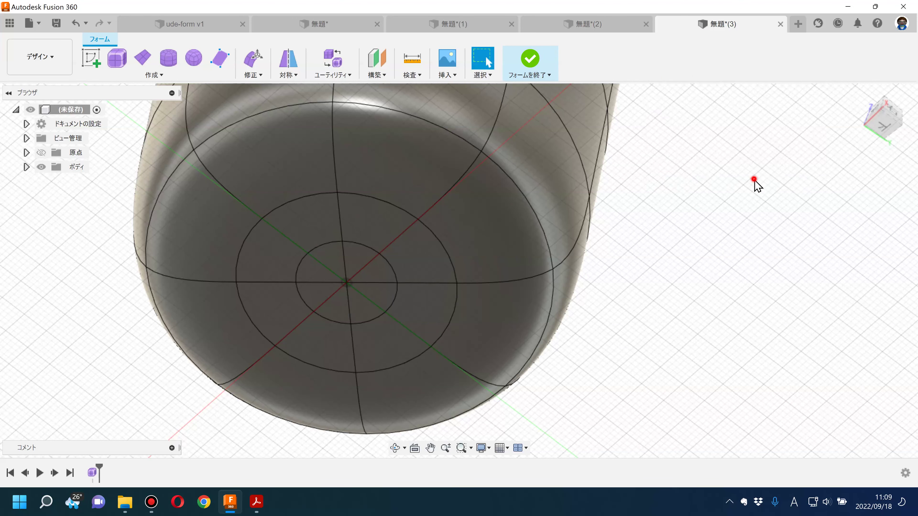
pyautogui.click(257, 503)
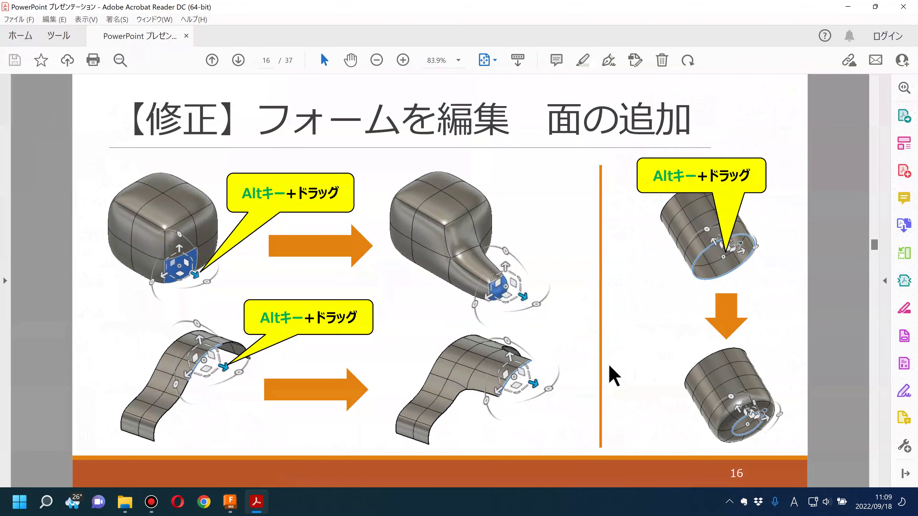
# - Advance to slide 17 on self-intersection errors, then return to Fusion 360
pyautogui.press('Right')
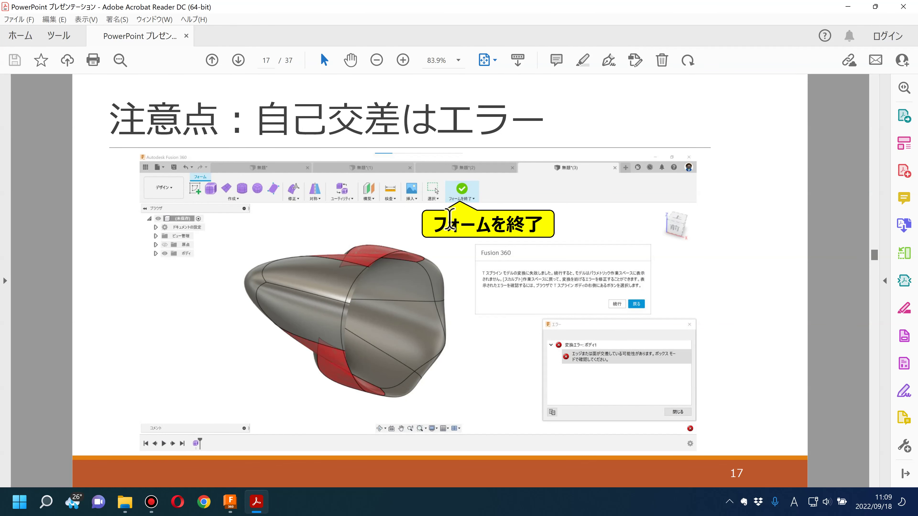
pyautogui.click(230, 501)
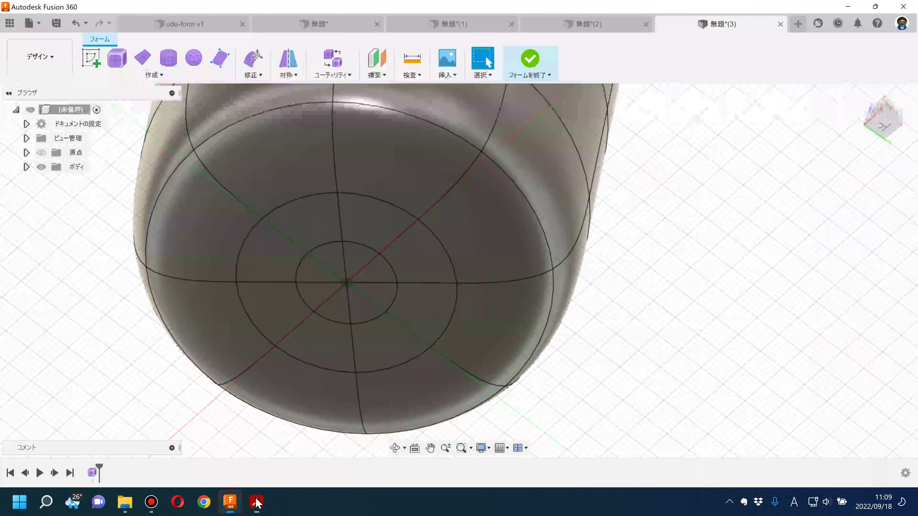
# - In the 無題*(2) box design, drag the top face down right through the box
pyautogui.click(596, 24)
pyautogui.click(252, 60)
pyautogui.click(248, 188)
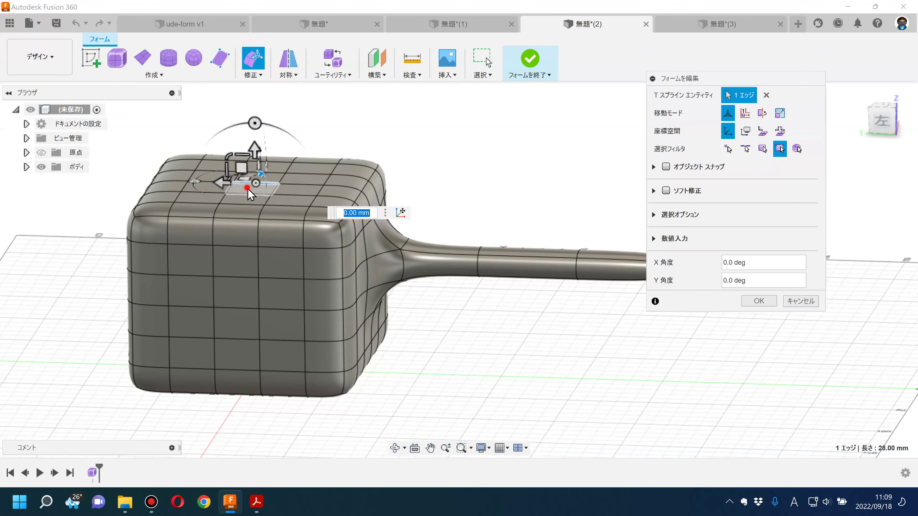
pyautogui.click(249, 176)
pyautogui.moveTo(250, 129); pyautogui.dragTo(265, 58)
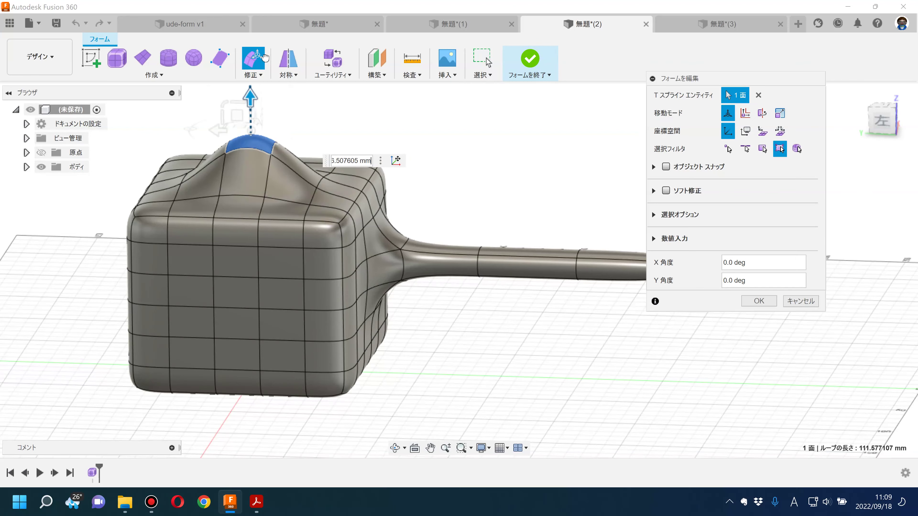
pyautogui.scroll(-3, 266, 195)
pyautogui.moveTo(253, 188)
pyautogui.mouseDown()
pyautogui.moveTo(260, 104)
pyautogui.moveTo(257, 449)
pyautogui.mouseUp()
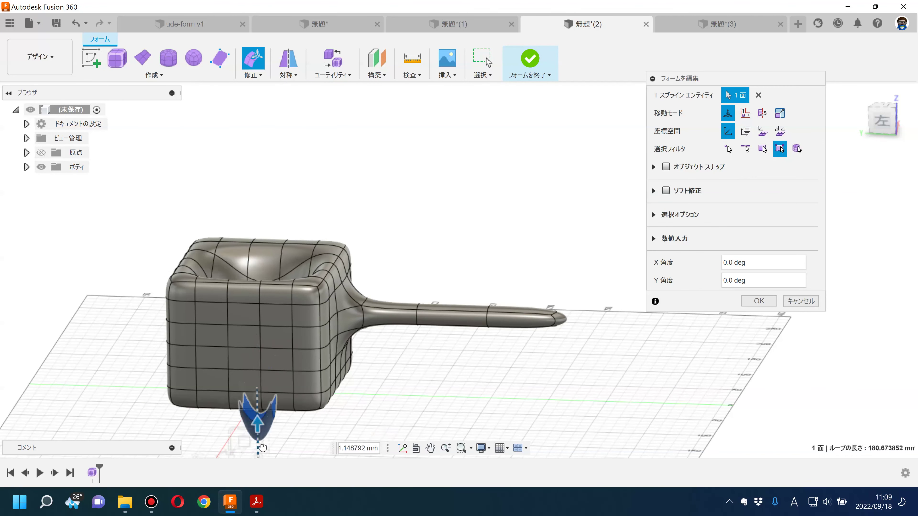
pyautogui.keyDown('shift'); pyautogui.moveTo(445, 328); pyautogui.dragTo(439, 233, button='middle'); pyautogui.keyUp('shift')
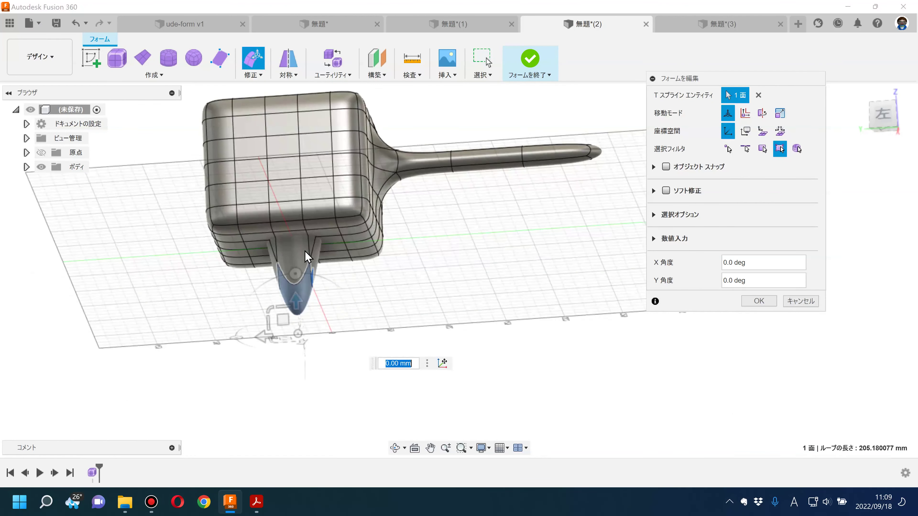
pyautogui.click(363, 333)
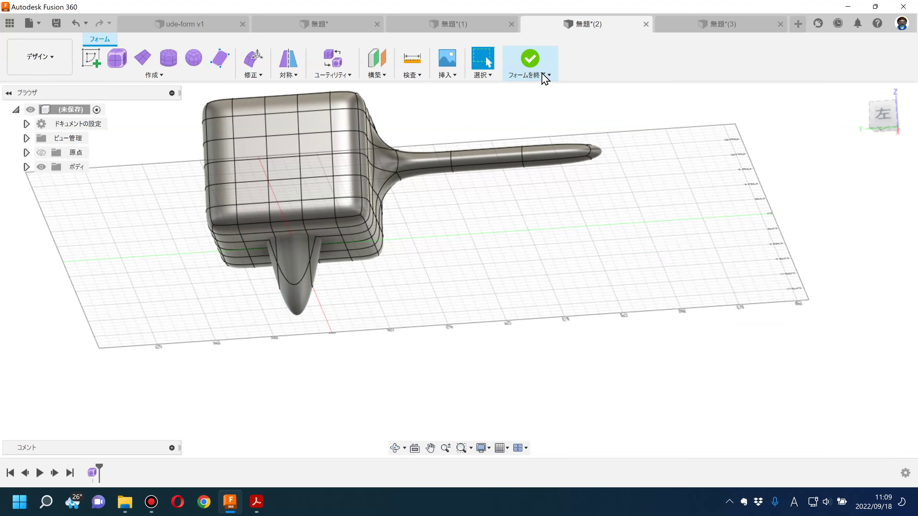
# - Finish the form, hit the self-intersection error, and go back to form editing
pyautogui.click(538, 65)
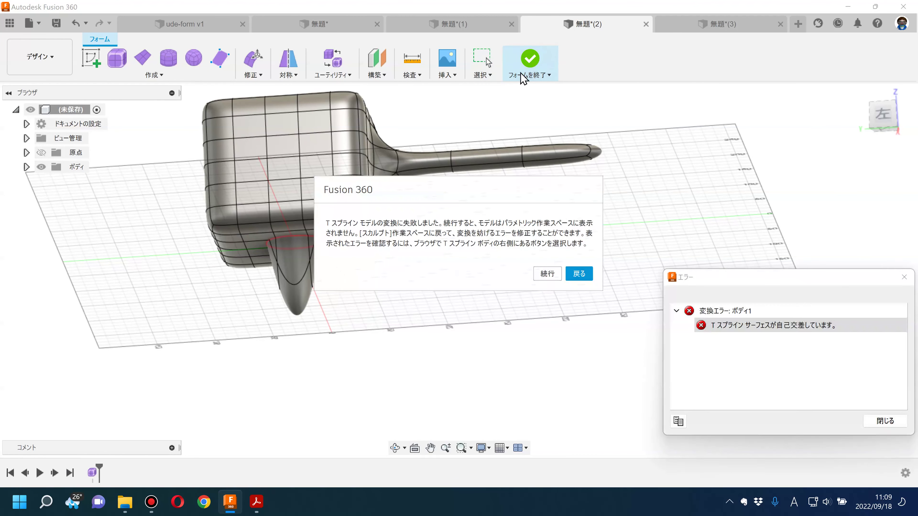
pyautogui.click(579, 274)
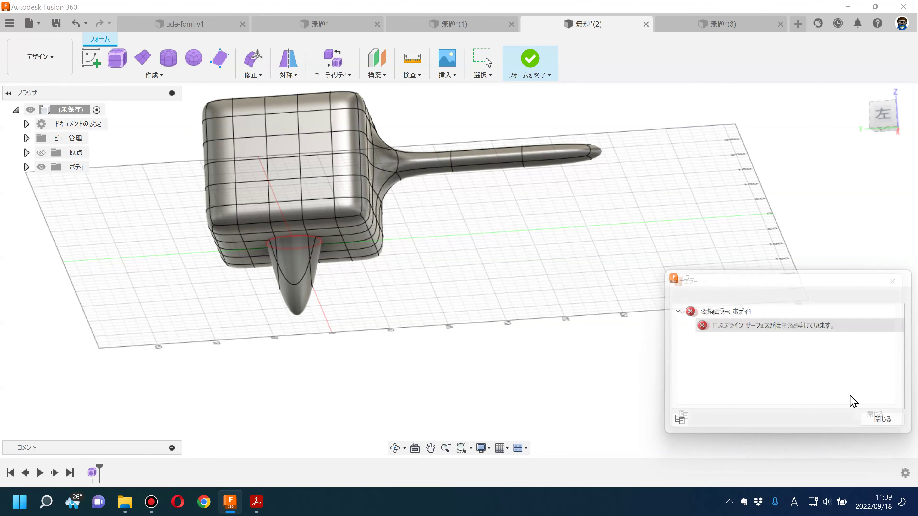
pyautogui.click(883, 420)
pyautogui.keyDown('shift'); pyautogui.moveTo(308, 205); pyautogui.dragTo(303, 304, button='middle'); pyautogui.keyUp('shift')
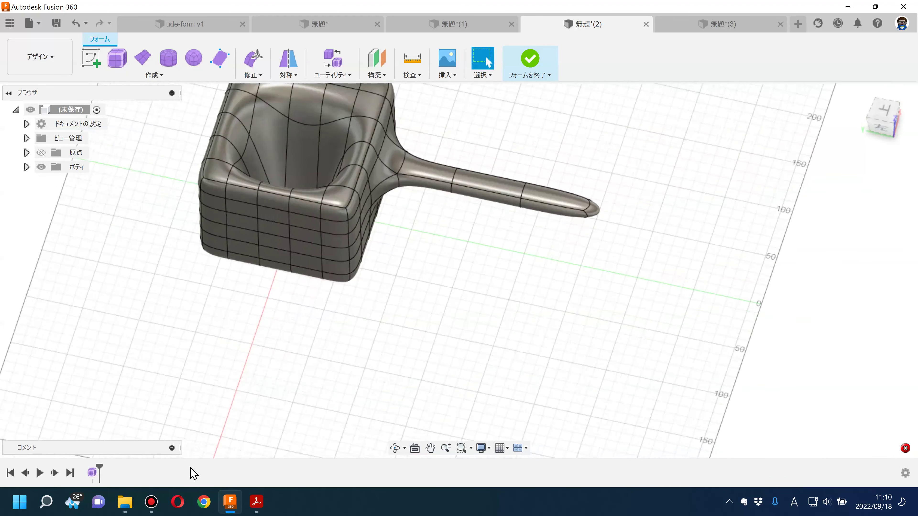
pyautogui.click(257, 508)
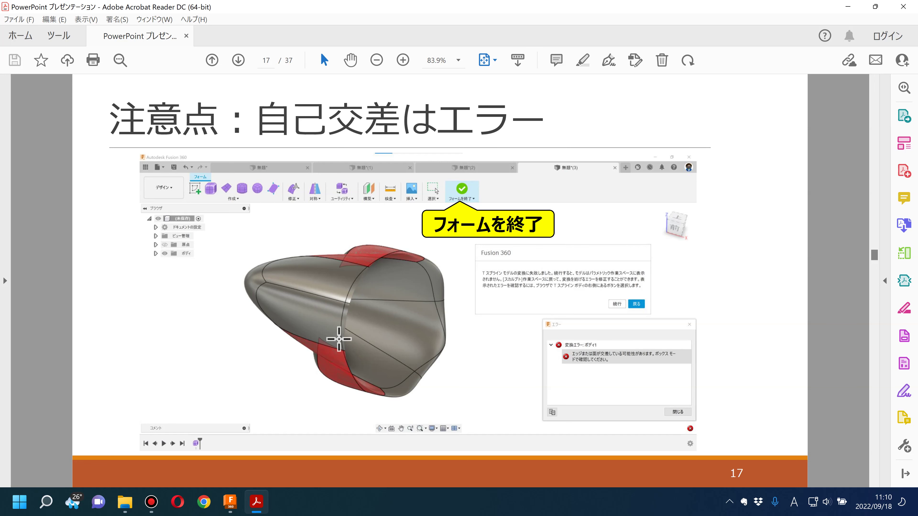
# - Scroll to lecture slide 18 on adding edges, then bring the Fusion 360 design back
pyautogui.scroll(-1, 339, 339)
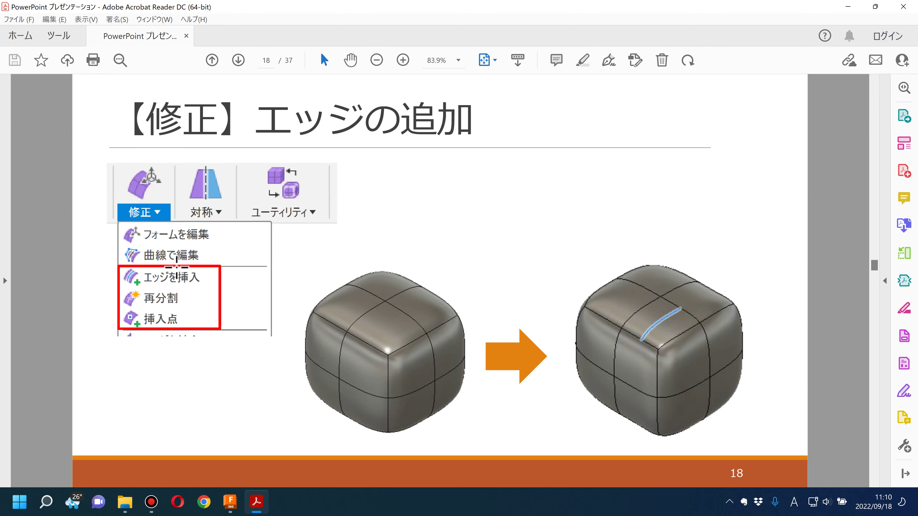
pyautogui.click(229, 501)
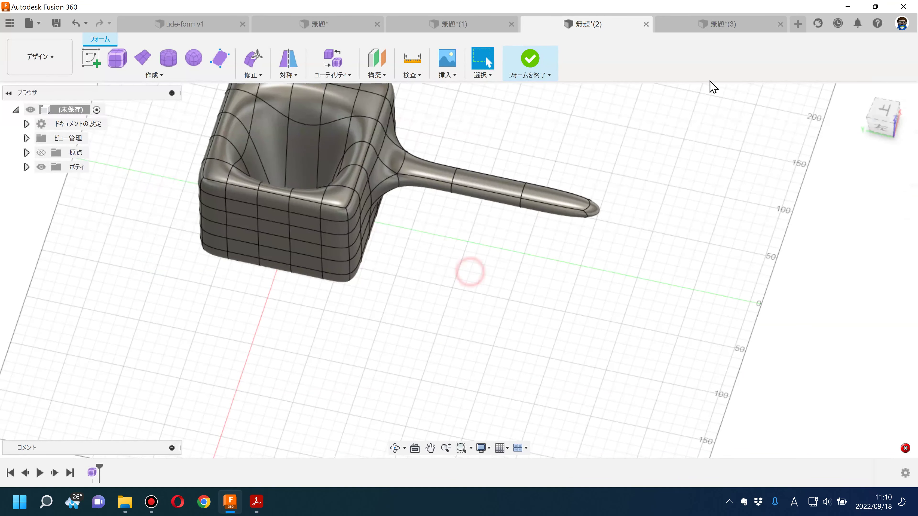
# - Start a new form-modelling design with a box on the ground plane, centred on the origin
pyautogui.click(800, 24)
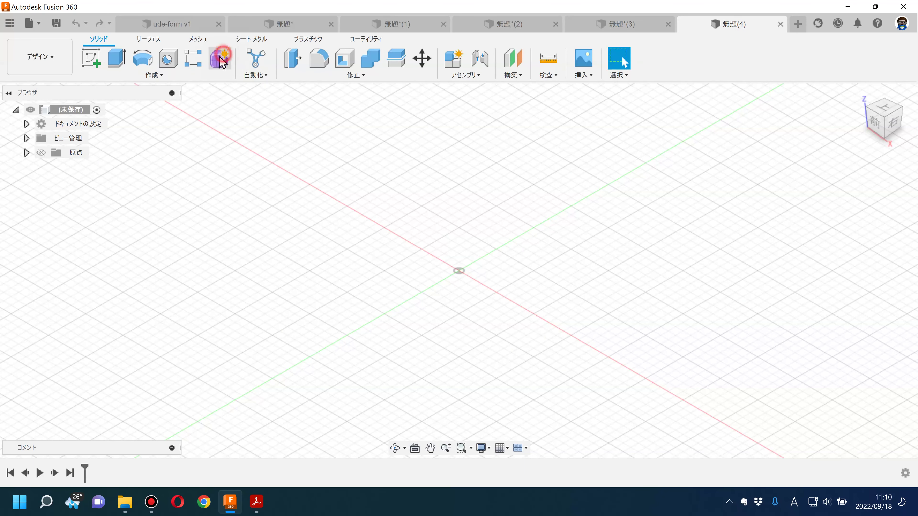
pyautogui.click(219, 58)
pyautogui.click(117, 58)
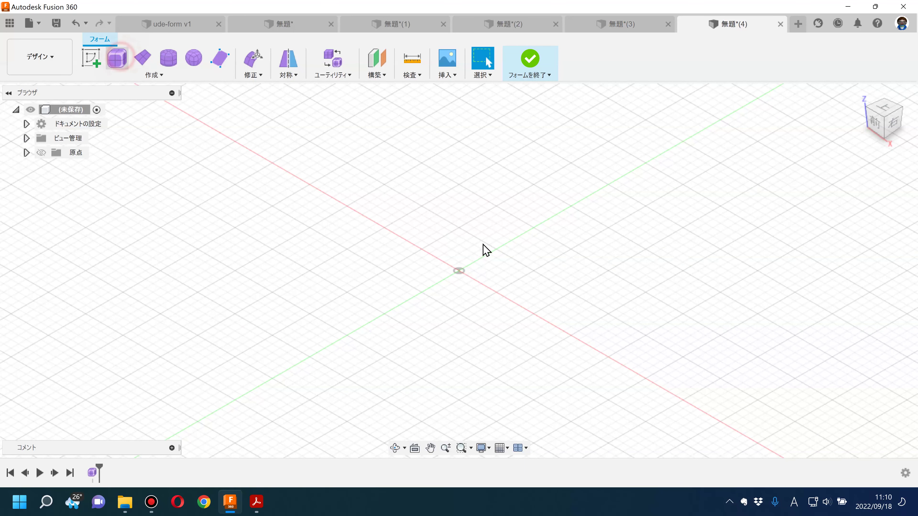
pyautogui.click(531, 273)
pyautogui.click(459, 271)
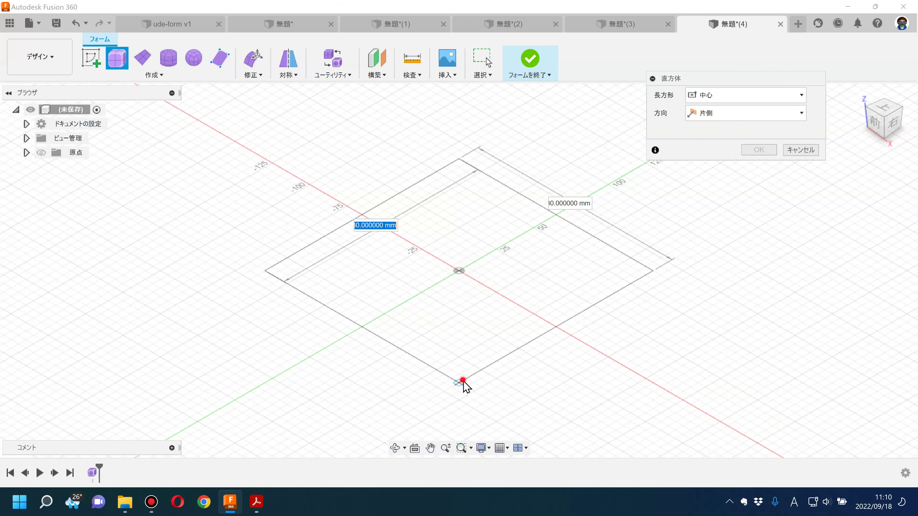
# - Size the box 130 × 130 × 102.78 mm with three faces across the width
pyautogui.click(468, 381)
pyautogui.moveTo(461, 149); pyautogui.dragTo(459, 87)
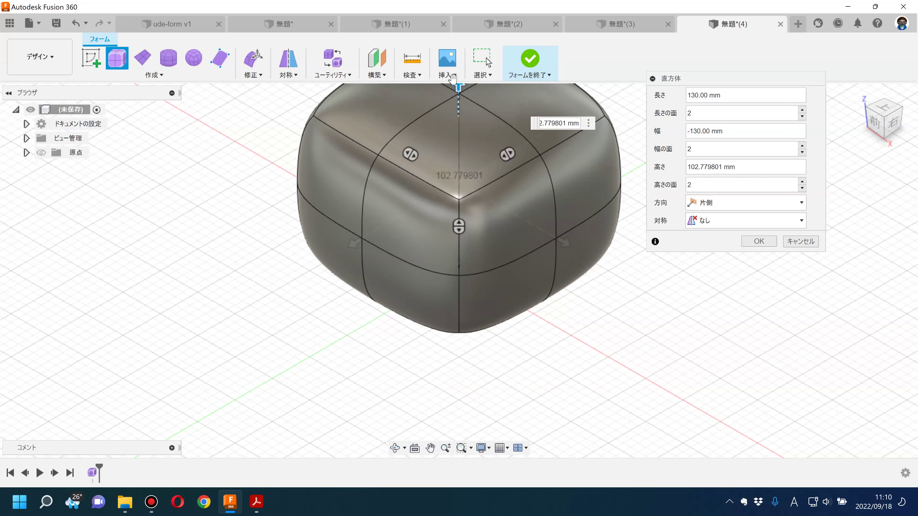
pyautogui.moveTo(470, 259); pyautogui.dragTo(401, 349, button='middle')
pyautogui.moveTo(437, 246)
pyautogui.mouseDown()
pyautogui.moveTo(463, 231)
pyautogui.moveTo(425, 250)
pyautogui.mouseUp()
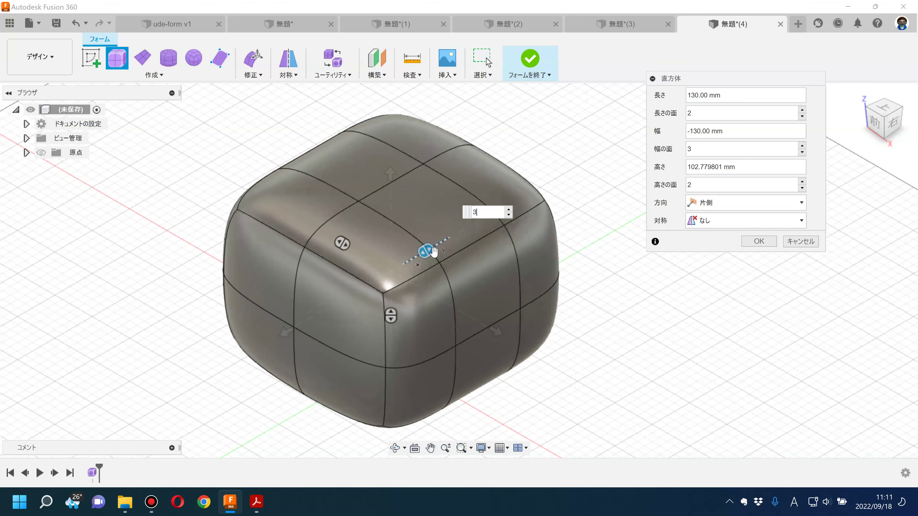
pyautogui.click(759, 241)
pyautogui.click(253, 71)
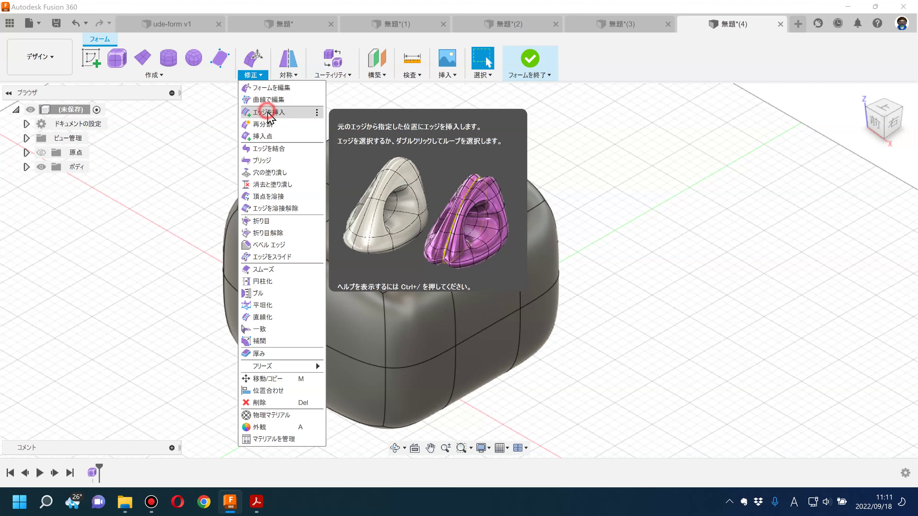
# - Insert an edge loop around the box, offset to position 0.49
pyautogui.click(268, 113)
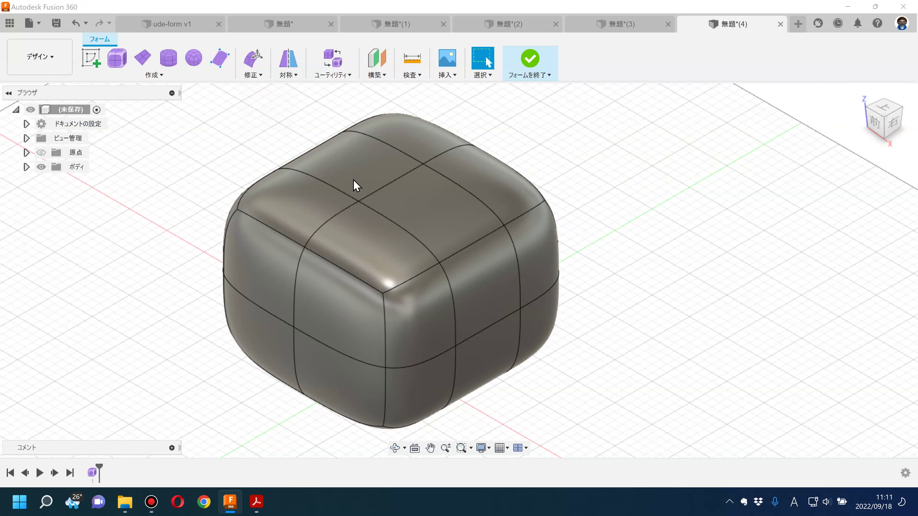
pyautogui.doubleClick(378, 189)
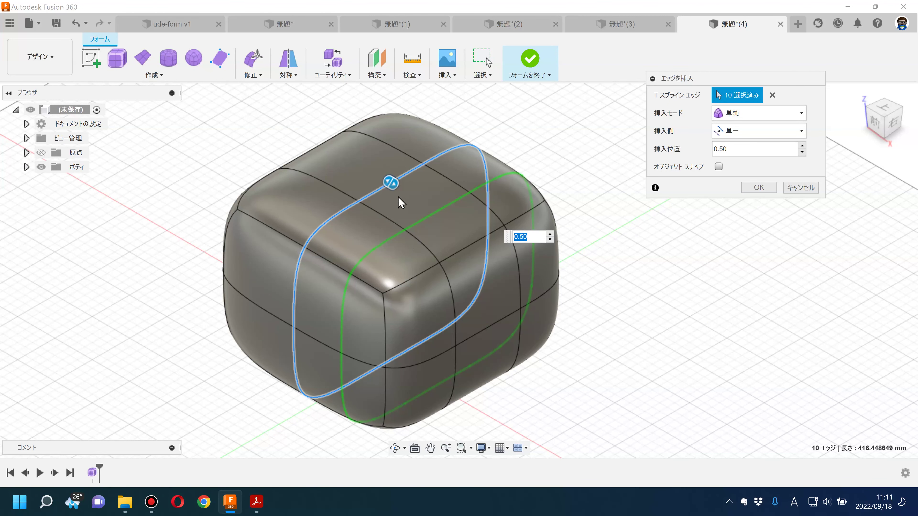
pyautogui.moveTo(390, 183); pyautogui.dragTo(383, 191)
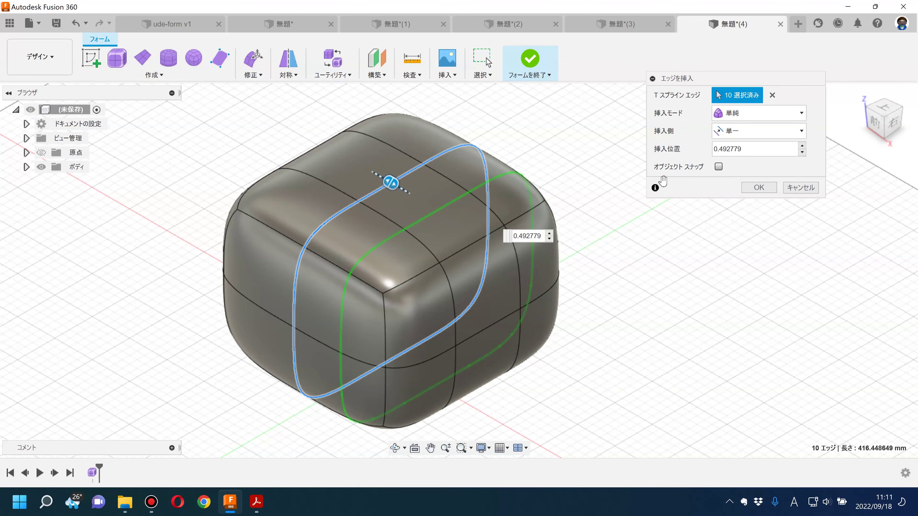
pyautogui.click(759, 188)
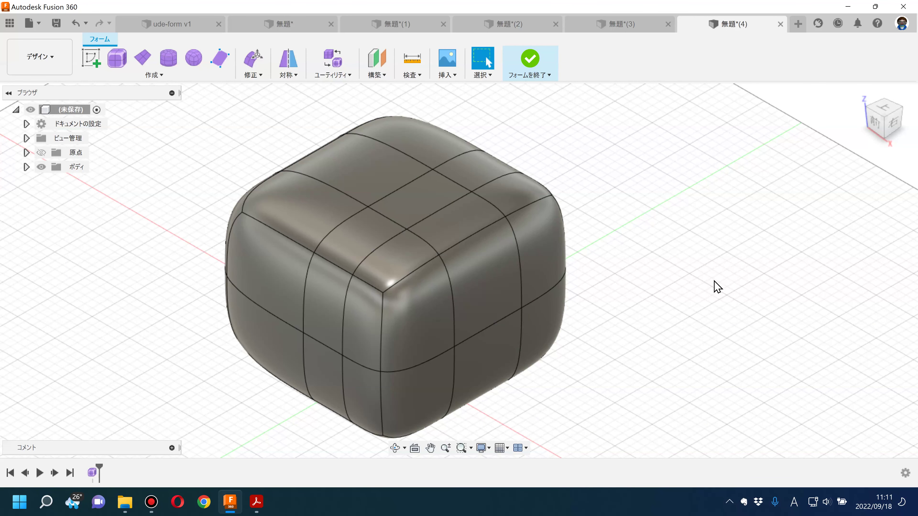
# - Subdivide one left-side face of the box using Simple insert mode
pyautogui.click(257, 75)
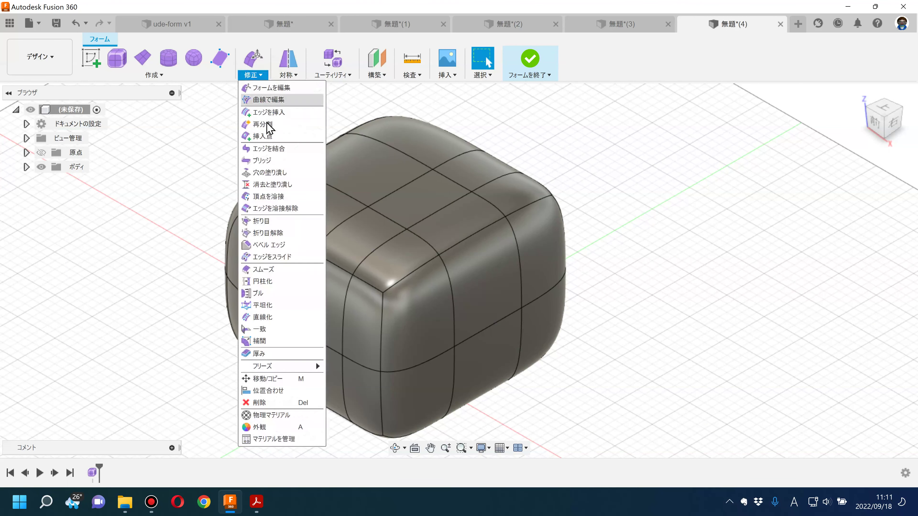
pyautogui.click(267, 127)
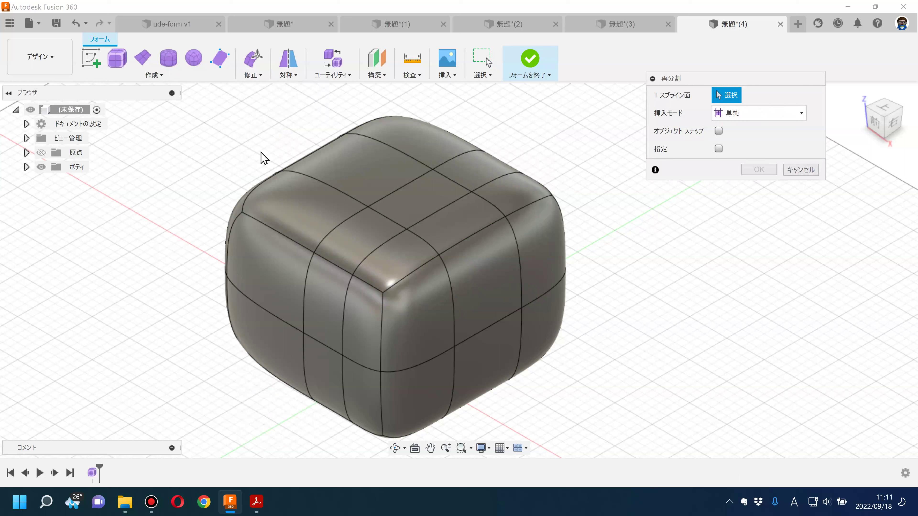
pyautogui.click(267, 292)
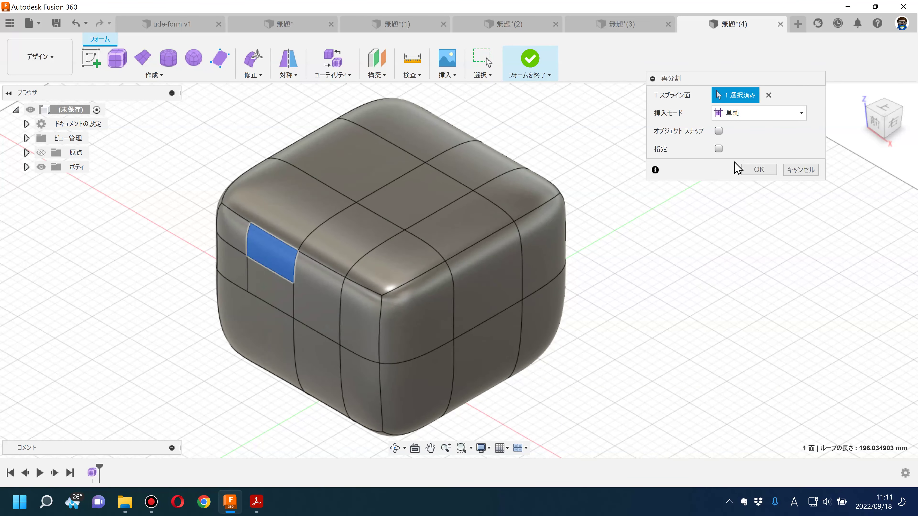
pyautogui.click(750, 113)
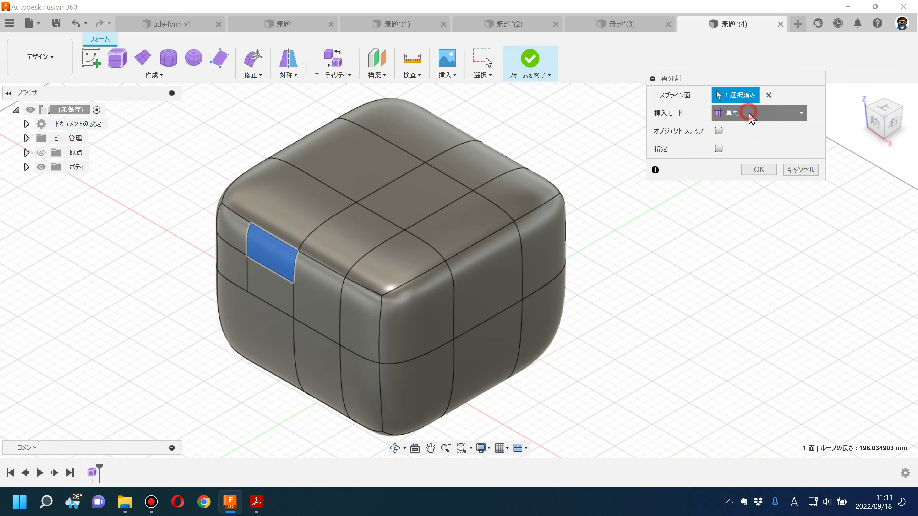
pyautogui.click(734, 140)
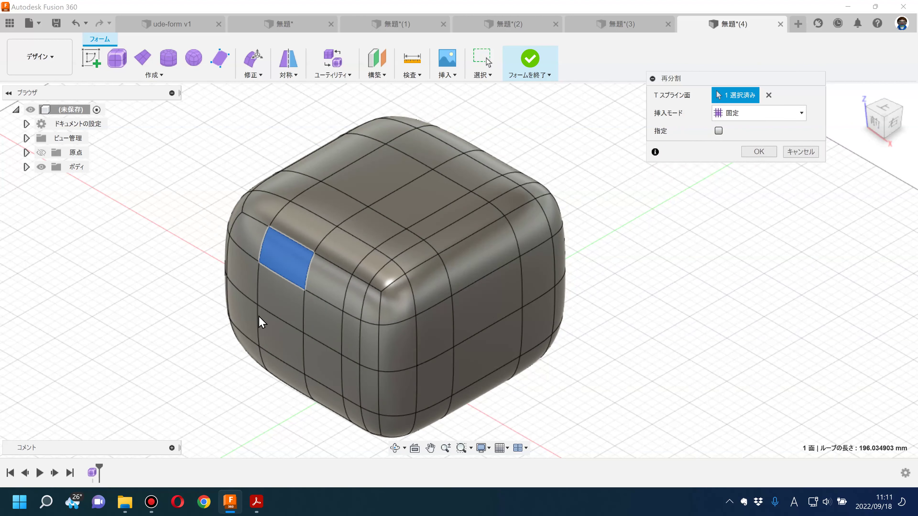
pyautogui.click(725, 109)
pyautogui.click(730, 126)
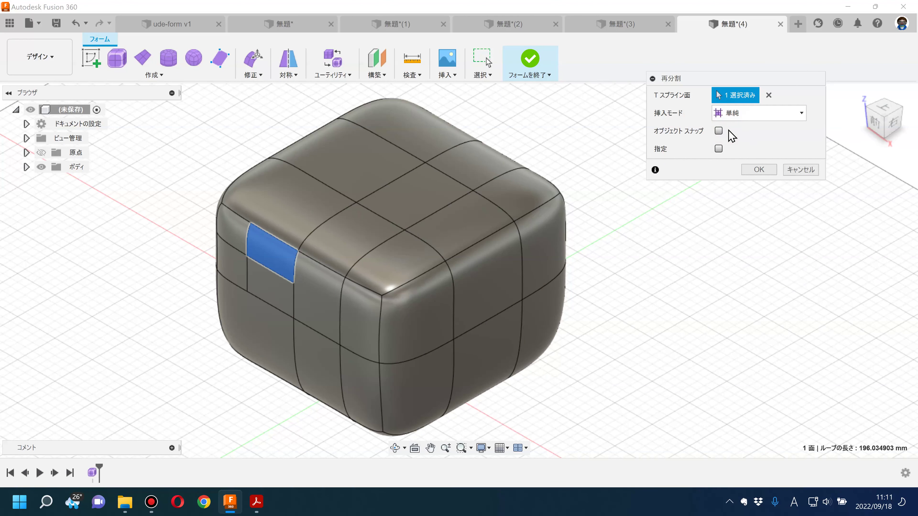
pyautogui.click(756, 170)
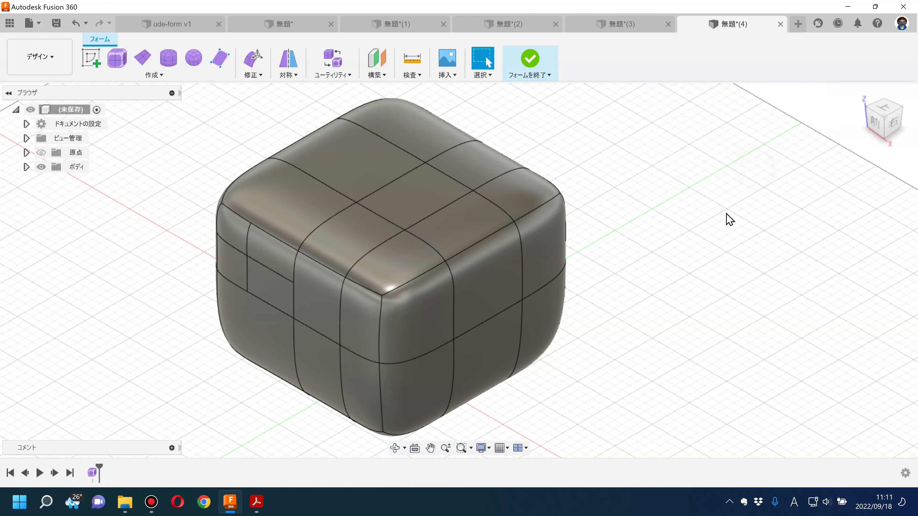
pyautogui.click(250, 74)
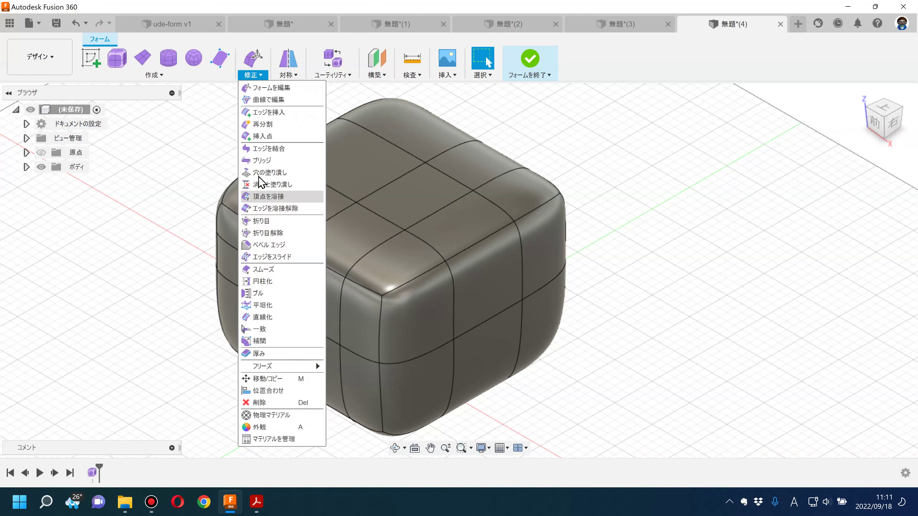
# - Insert a point edge running from the box's lower edge to its right edge
pyautogui.click(264, 137)
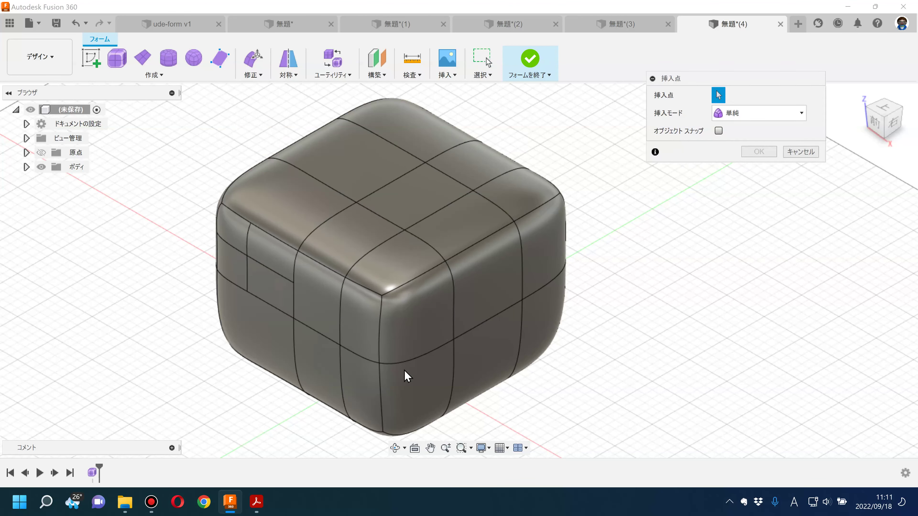
pyautogui.click(382, 407)
pyautogui.click(559, 320)
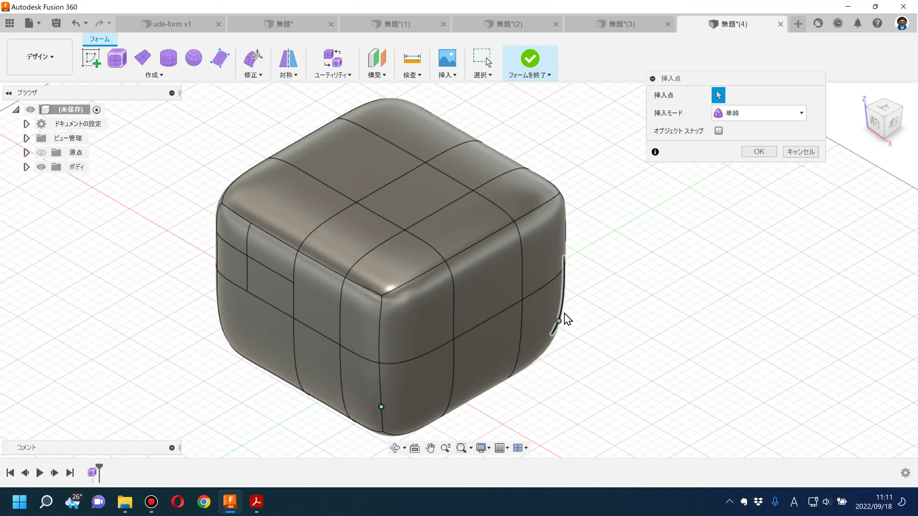
pyautogui.click(750, 151)
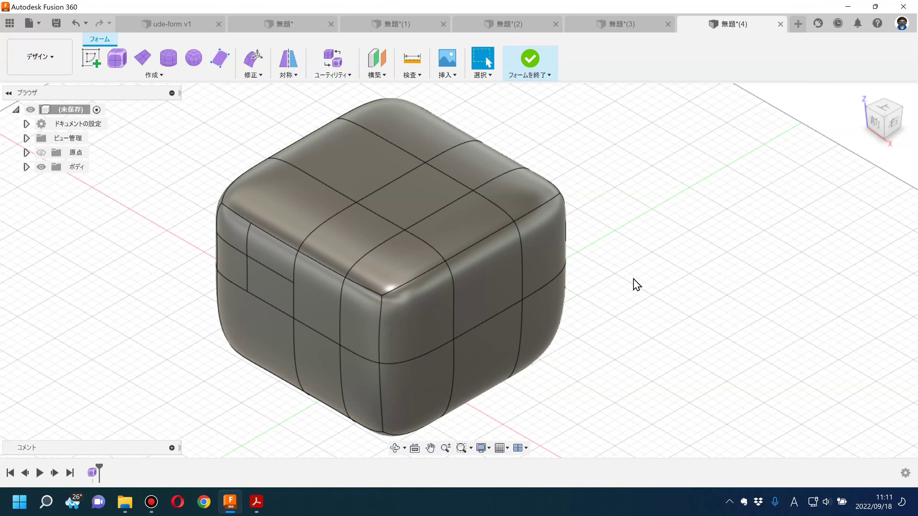
# - Insert a second point edge through four points on the lower front and right edges
pyautogui.click(250, 76)
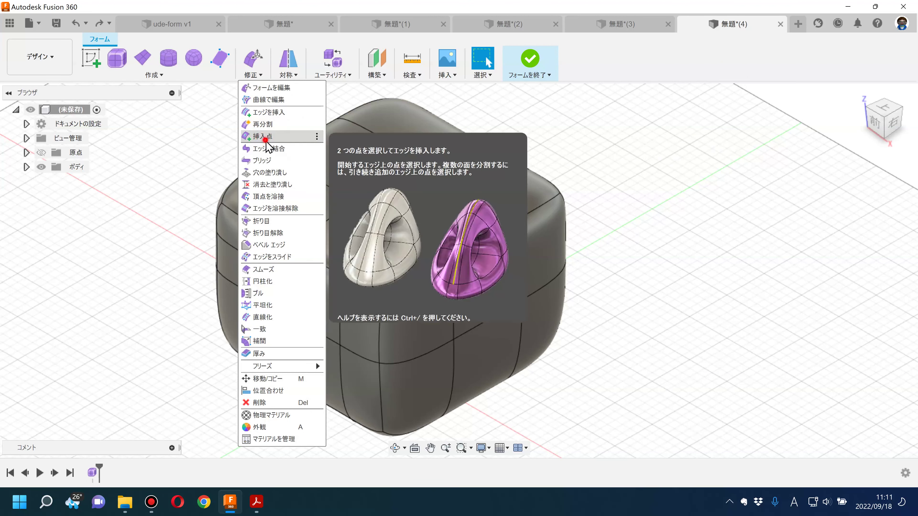
pyautogui.click(262, 136)
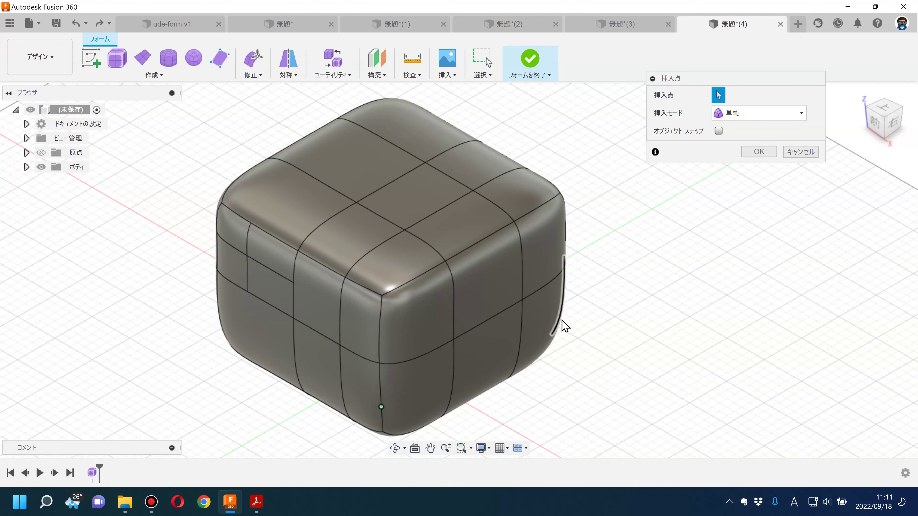
pyautogui.click(559, 330)
pyautogui.click(453, 386)
pyautogui.click(520, 348)
pyautogui.click(564, 311)
pyautogui.click(759, 151)
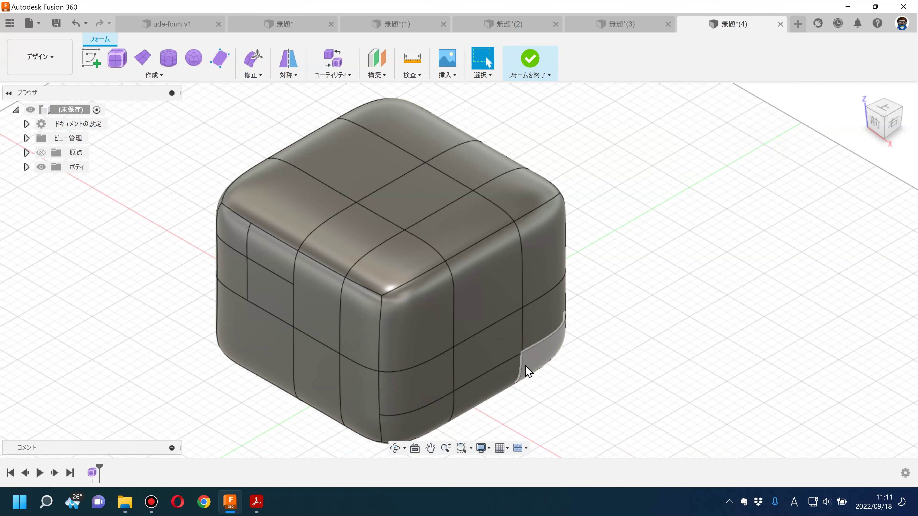
pyautogui.click(512, 359)
pyautogui.click(653, 349)
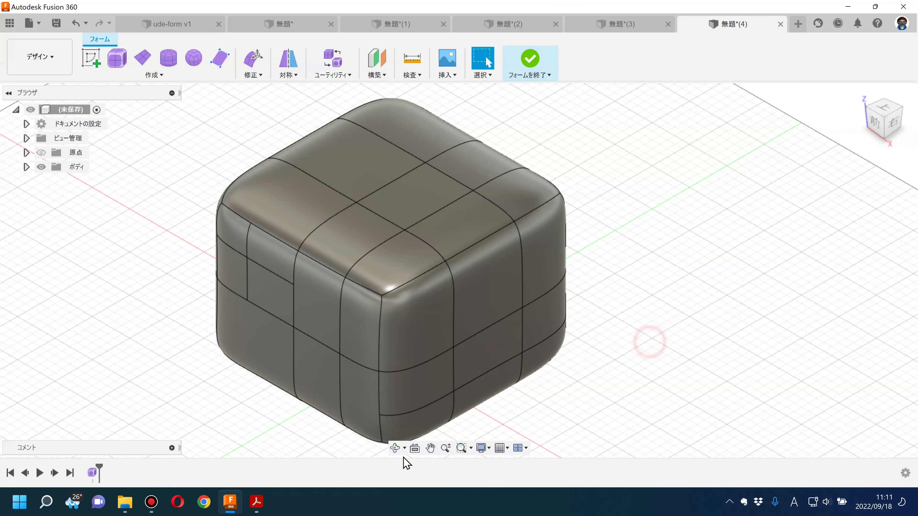
# - Review lecture slide 19 on deleting edges and faces, then return to Fusion 360
pyautogui.click(256, 502)
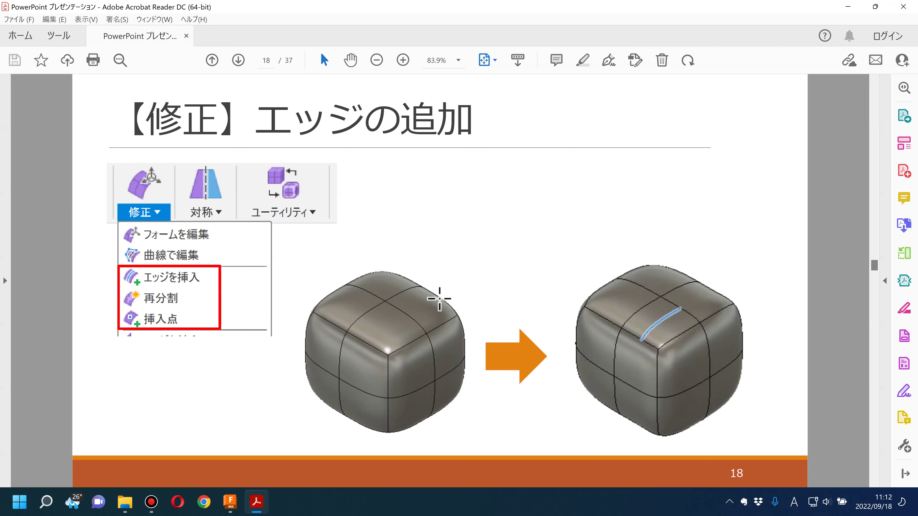
pyautogui.scroll(-1, 439, 299)
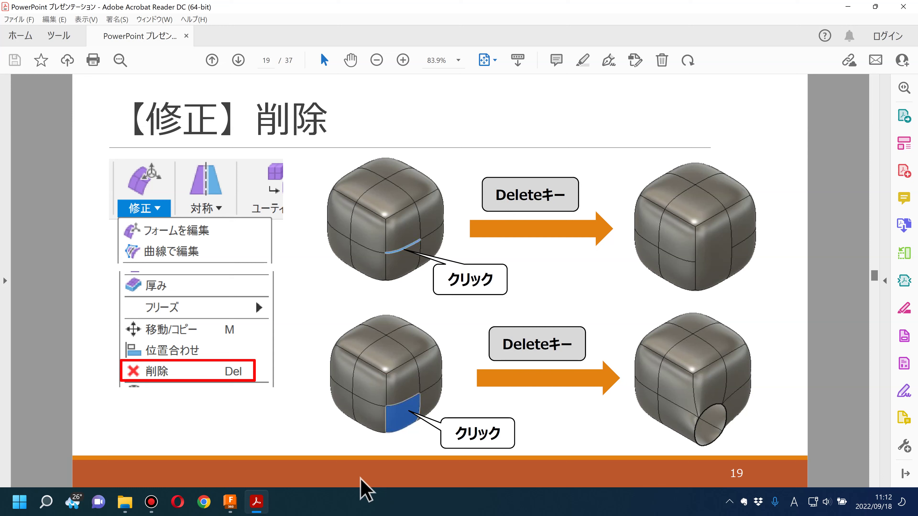
pyautogui.click(230, 501)
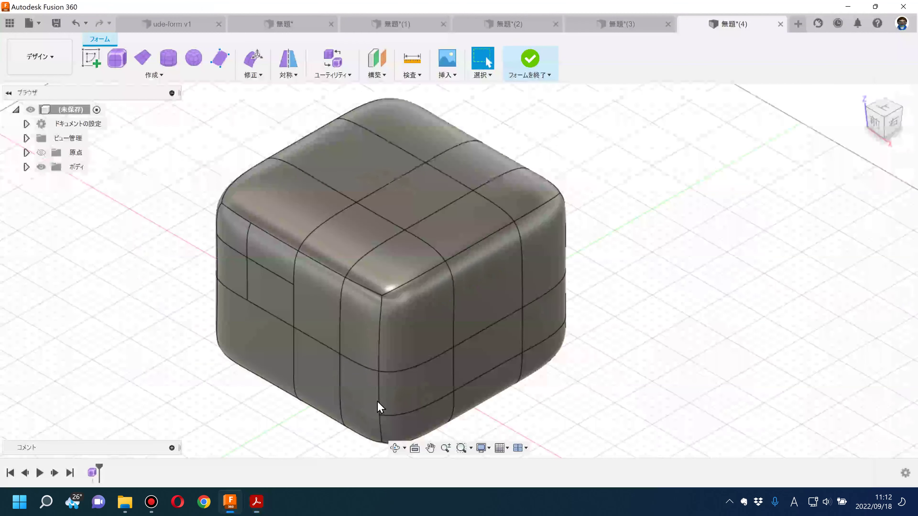
# - Delete two left-side edges, then the left face, opening an oval hole in the body
pyautogui.click(276, 277)
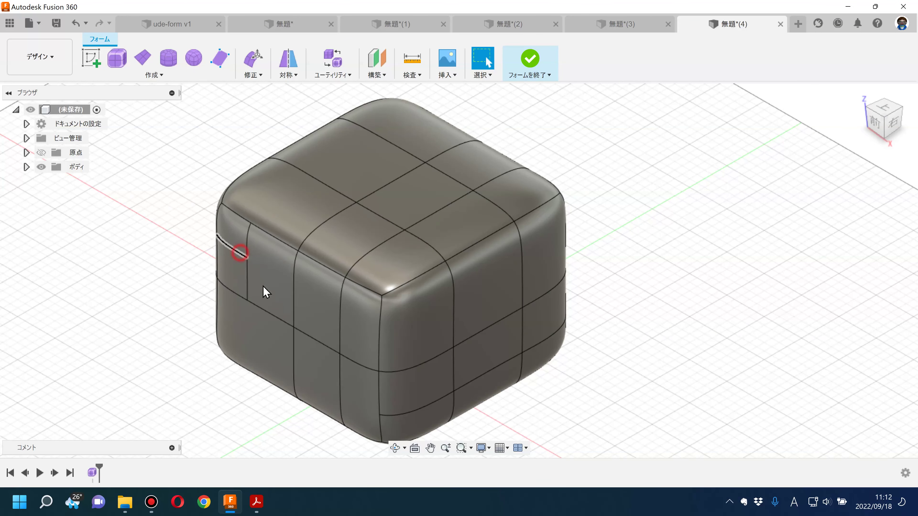
pyautogui.press('Delete')
pyautogui.click(249, 279)
pyautogui.press('Delete')
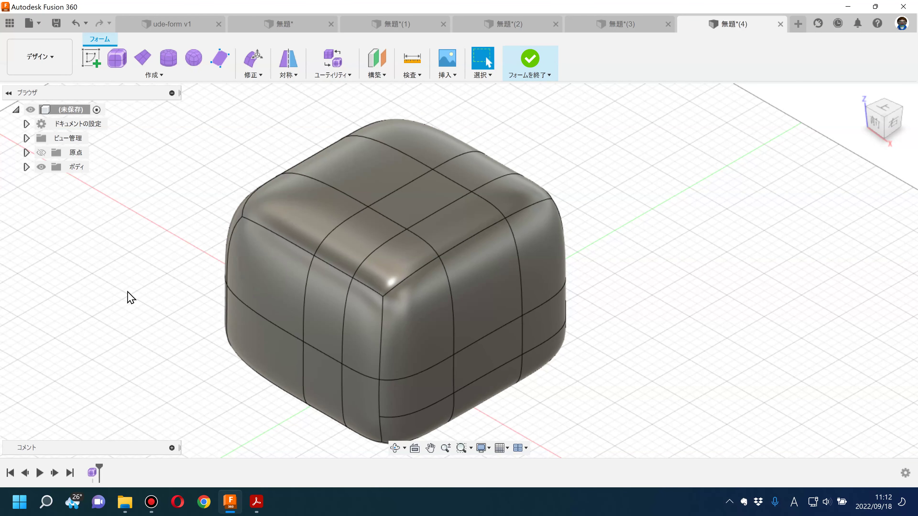
pyautogui.click(287, 278)
pyautogui.press('Delete')
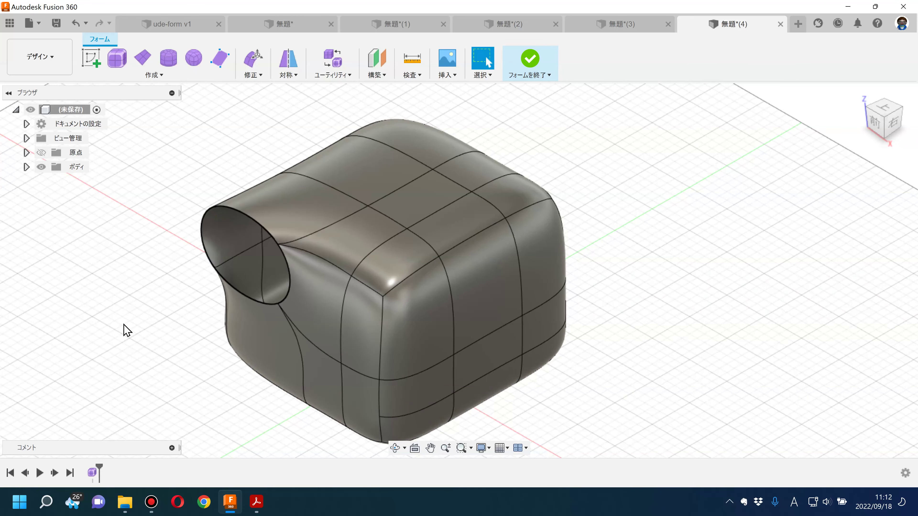
# - Show slide 20 on combining: bridge, fill hole, weld and unweld
pyautogui.click(257, 501)
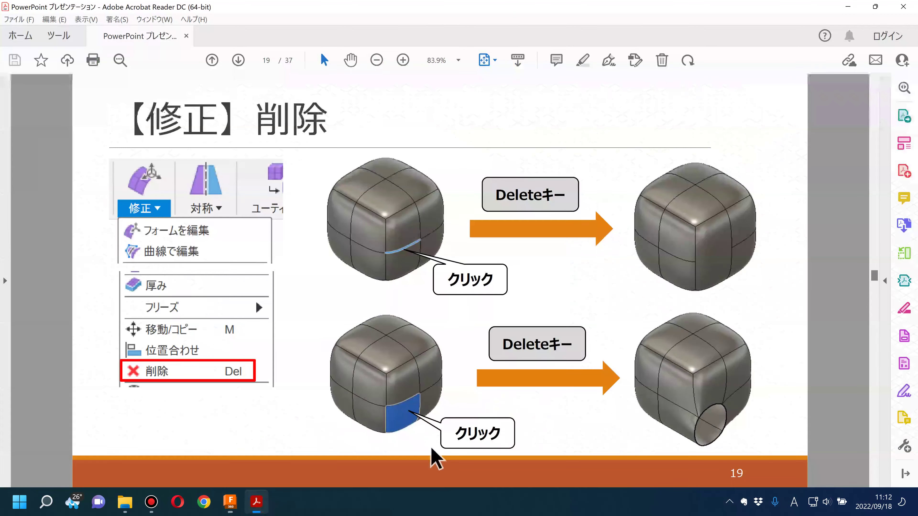
pyautogui.scroll(-1, 818, 427)
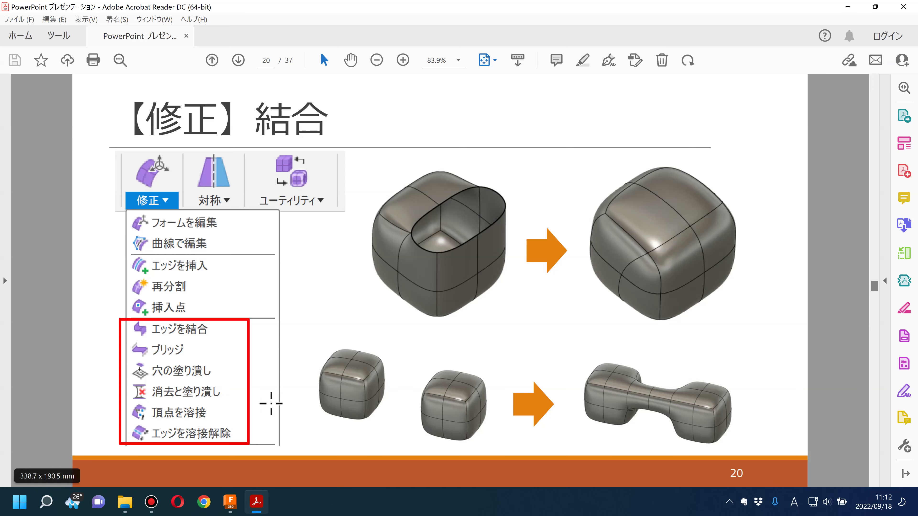
# - Back in Fusion 360, delete the face beside the opening to widen it
pyautogui.click(230, 502)
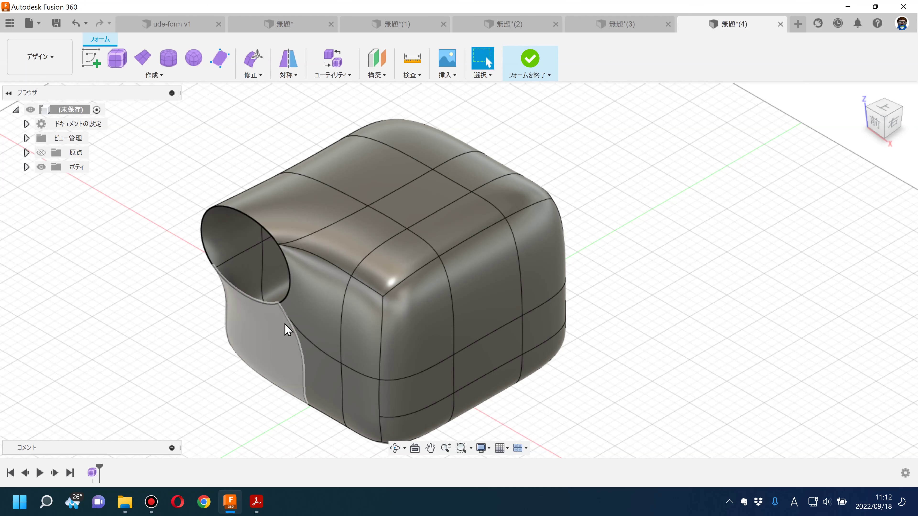
pyautogui.click(322, 308)
pyautogui.press('Delete')
pyautogui.press('Delete')
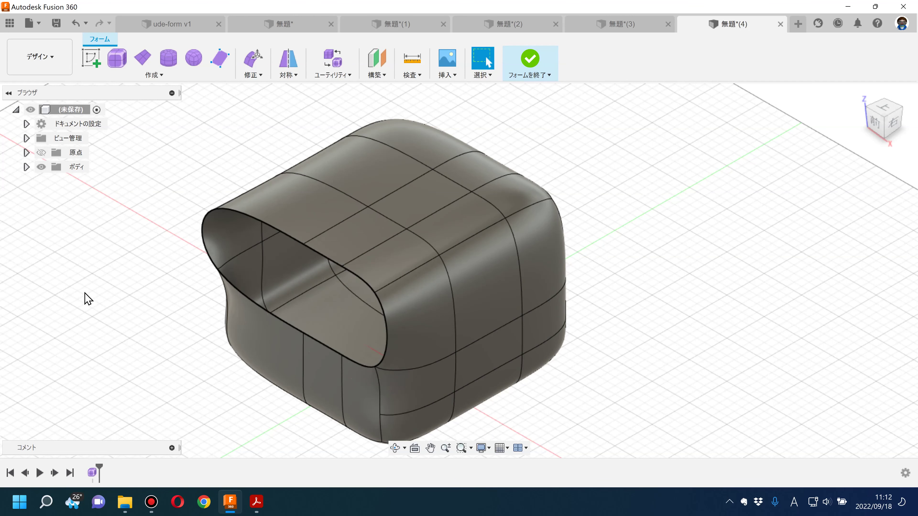
# - Join the opening's top rim edges to its lower rim edges, then undo the join
pyautogui.click(257, 76)
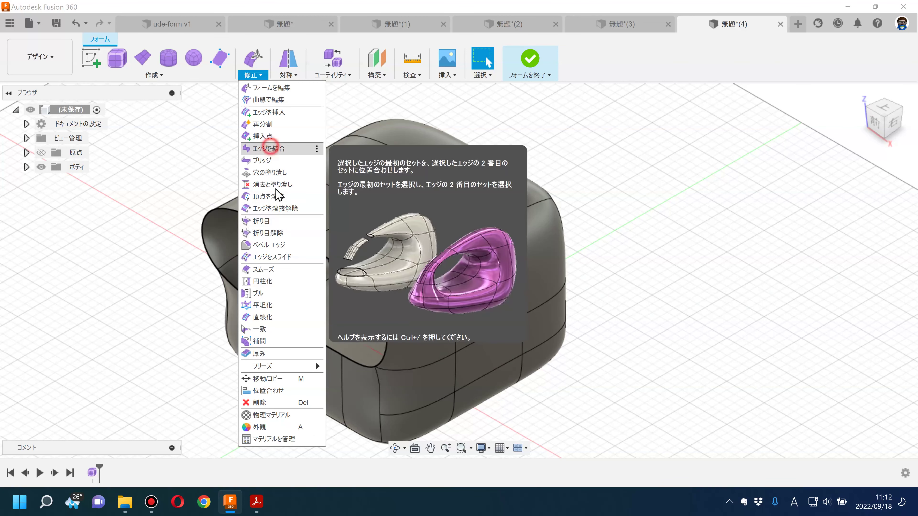
pyautogui.click(269, 148)
pyautogui.click(271, 224)
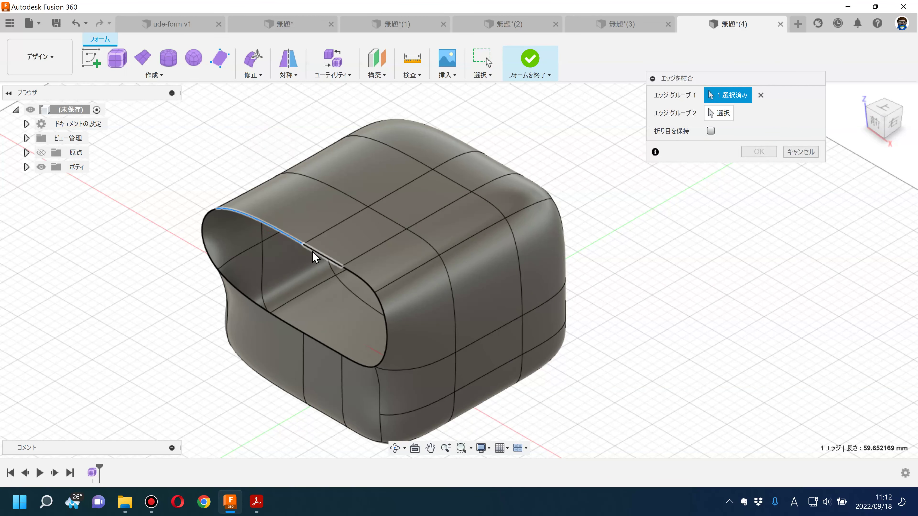
pyautogui.click(352, 271)
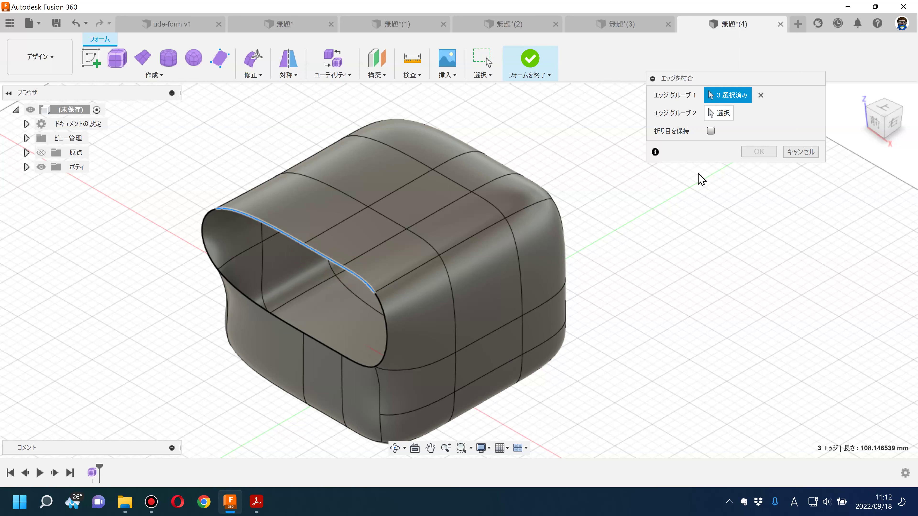
pyautogui.click(719, 113)
pyautogui.click(272, 313)
pyautogui.click(326, 342)
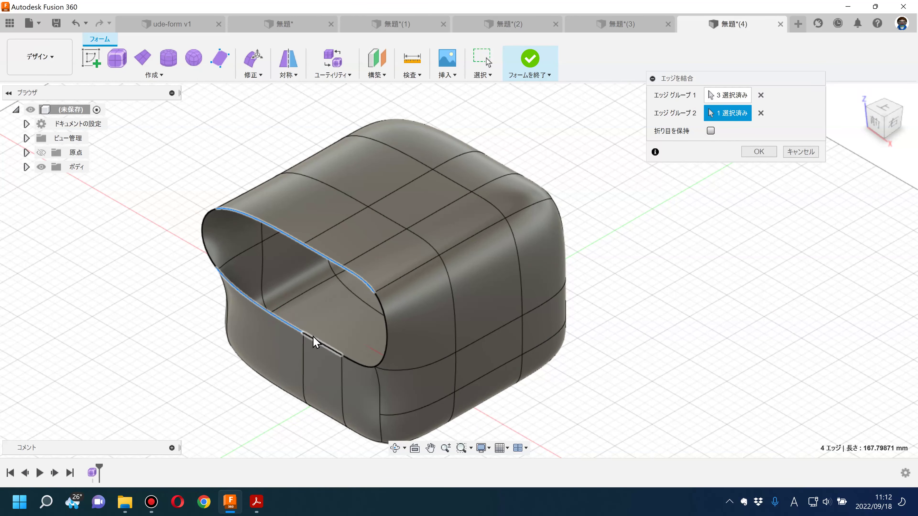
pyautogui.click(759, 151)
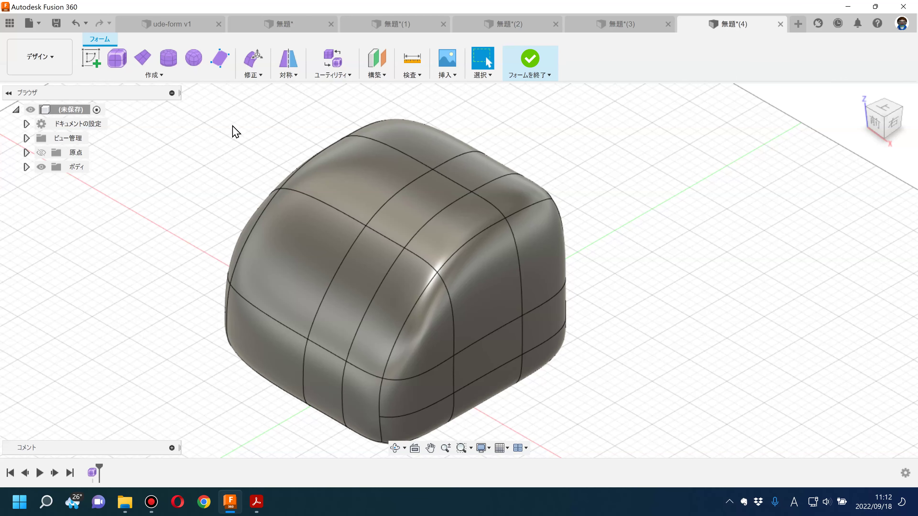
pyautogui.hotkey('ctrl', 'z')
# - Move the whole body up and to the right with Edit Form
pyautogui.click(253, 74)
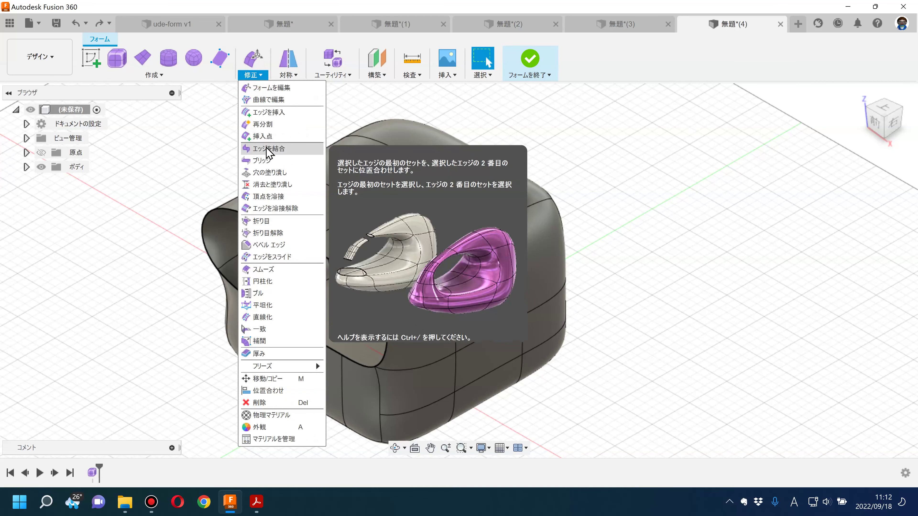
pyautogui.scroll(-5, 127, 184)
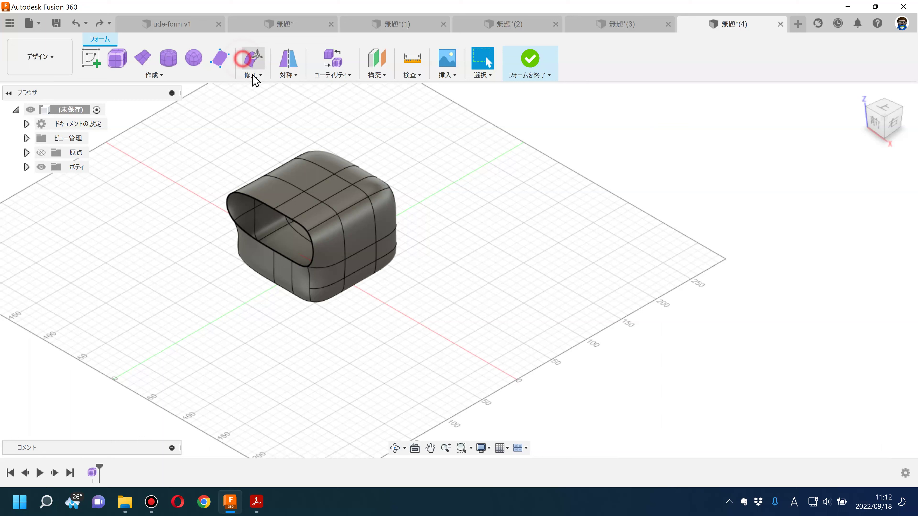
pyautogui.click(339, 205)
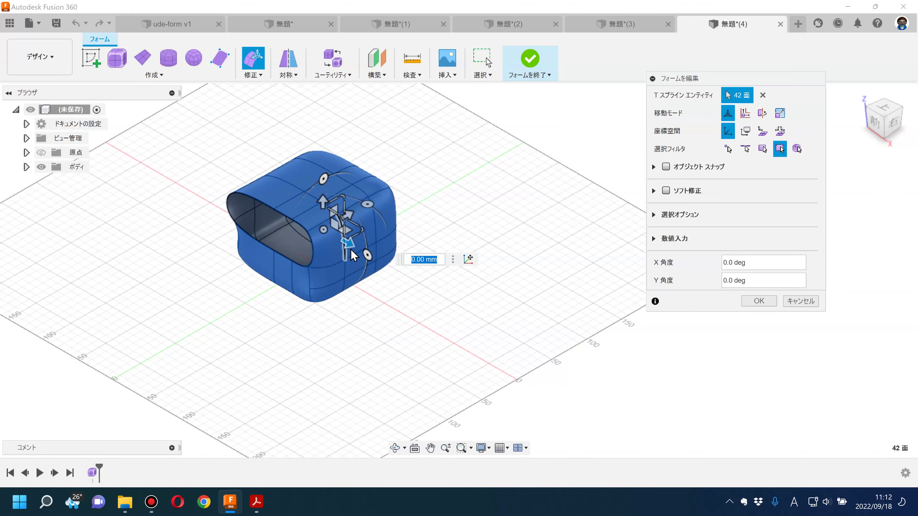
pyautogui.moveTo(343, 226); pyautogui.dragTo(496, 117)
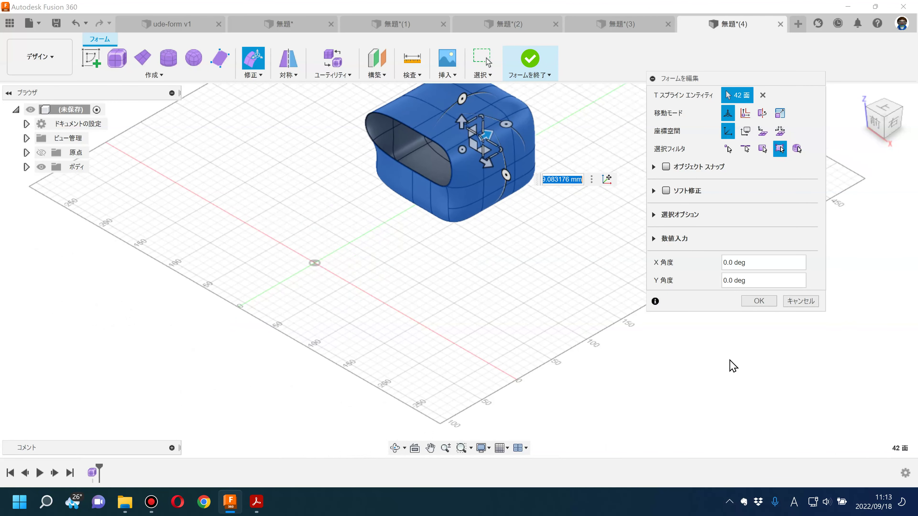
pyautogui.click(758, 302)
pyautogui.click(469, 297)
# - Re-centre the view and slide the entire body along one axis
pyautogui.moveTo(469, 297); pyautogui.dragTo(383, 375, button='middle')
pyautogui.scroll(3, 244, 162)
pyautogui.moveTo(244, 163)
pyautogui.mouseDown(button='middle')
pyautogui.moveTo(123, 181)
pyautogui.moveTo(154, 181)
pyautogui.mouseUp(button='middle')
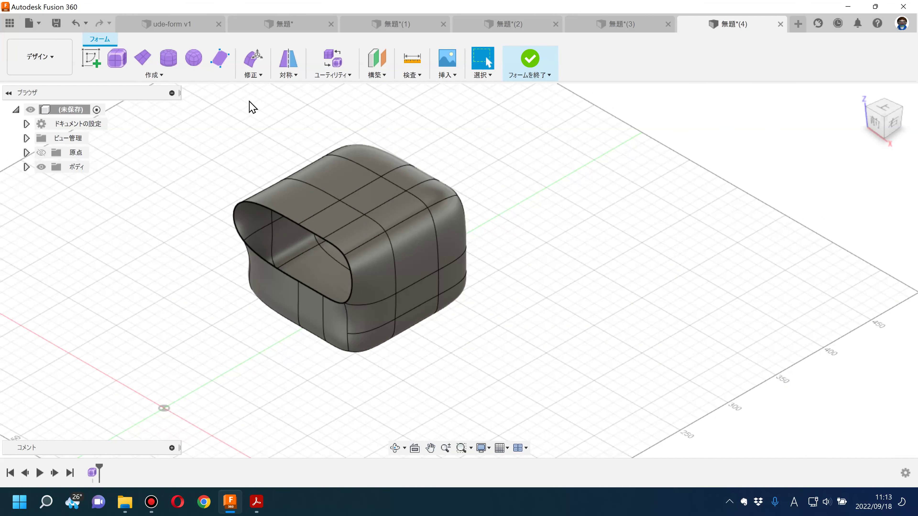
pyautogui.click(253, 58)
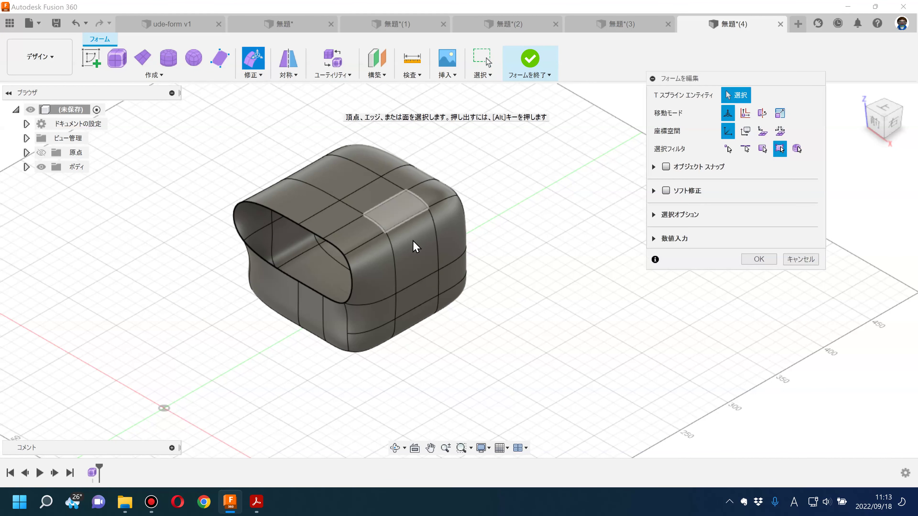
pyautogui.doubleClick(416, 247)
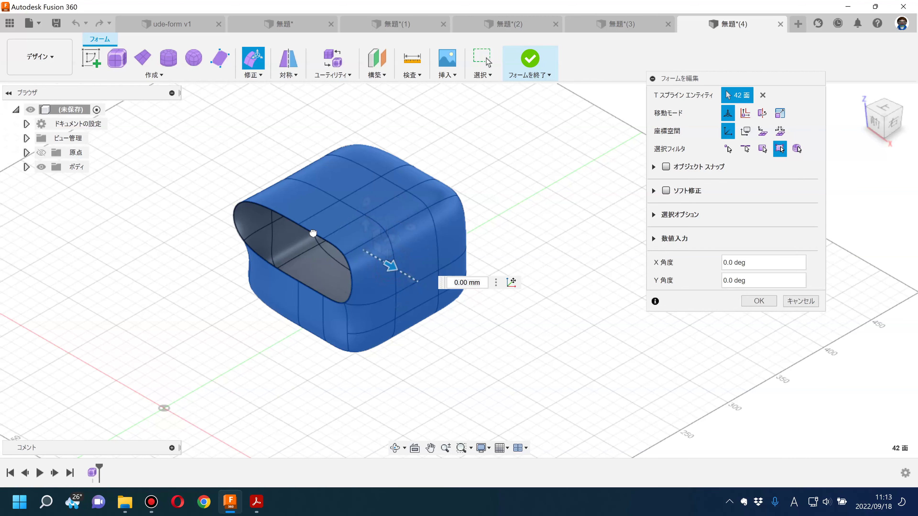
pyautogui.moveTo(383, 262); pyautogui.dragTo(212, 189, button='middle')
pyautogui.click(758, 301)
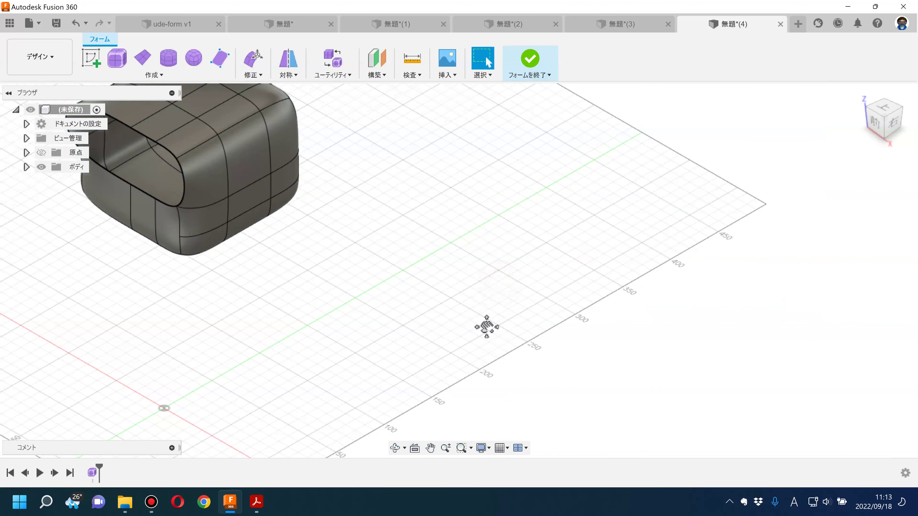
pyautogui.click(250, 75)
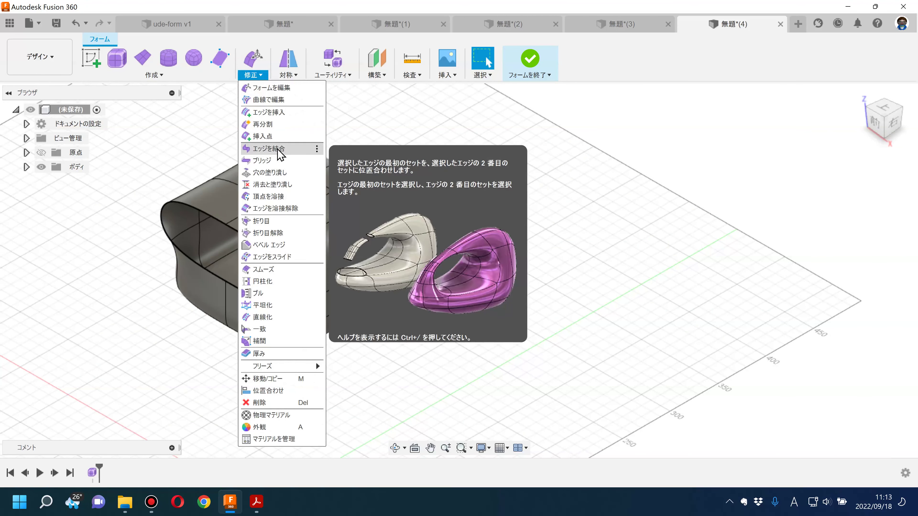
# - Weld pairs of rim vertices to seal the body's oval open end
pyautogui.click(278, 197)
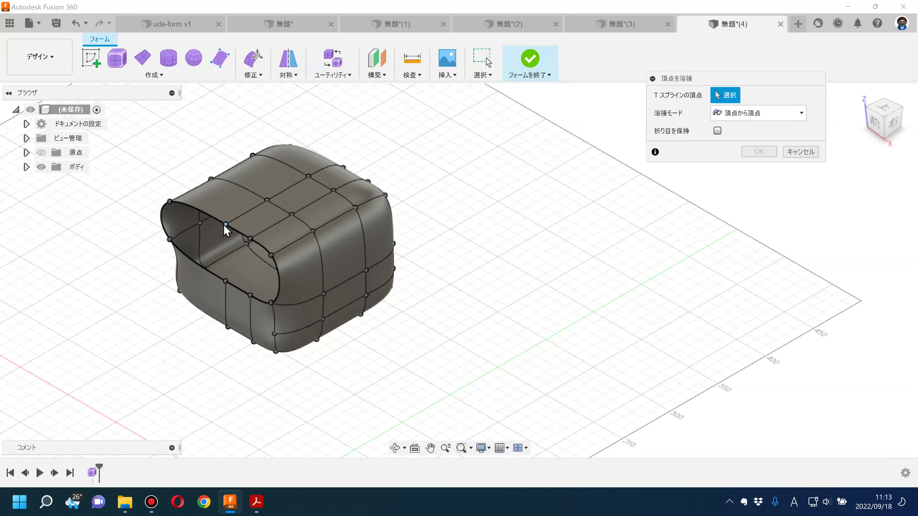
pyautogui.click(225, 281)
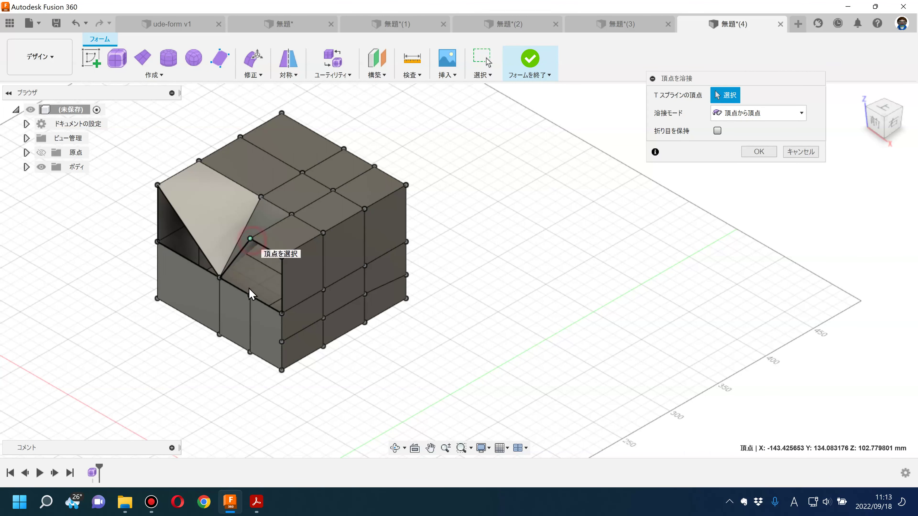
pyautogui.click(253, 249)
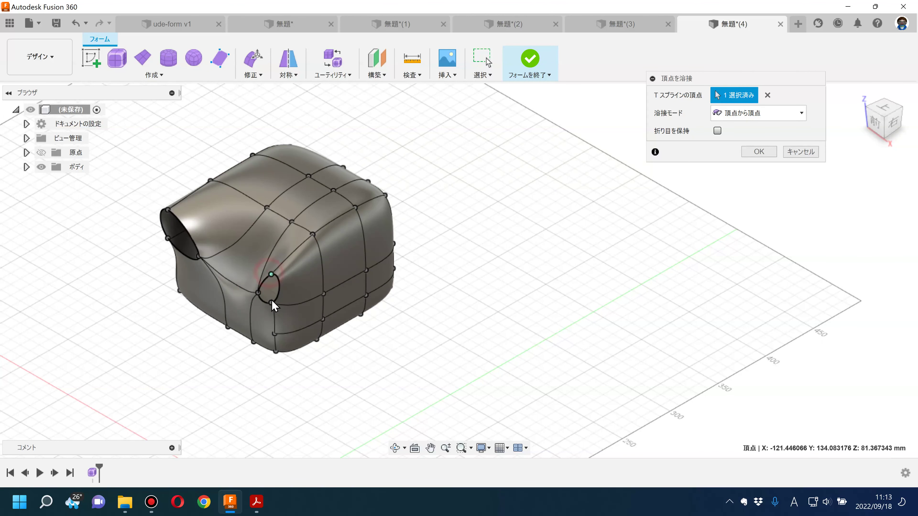
pyautogui.click(272, 303)
pyautogui.click(170, 210)
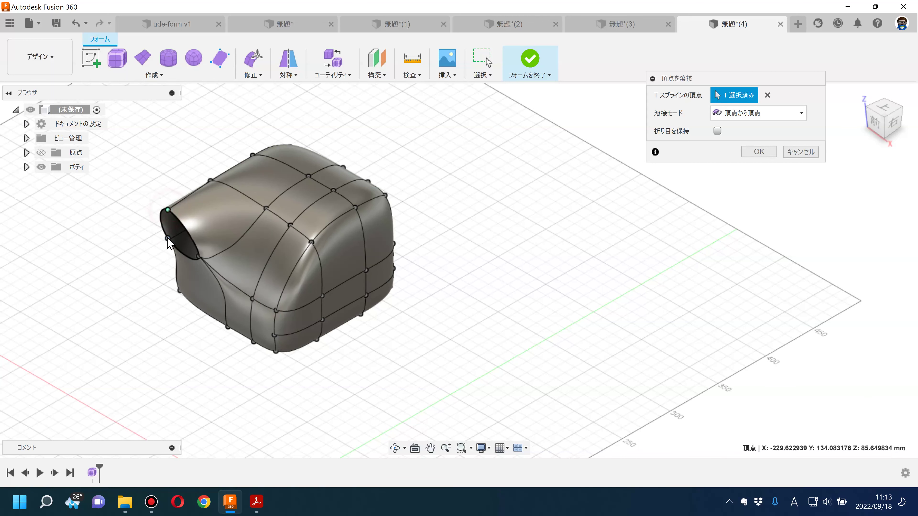
pyautogui.click(168, 238)
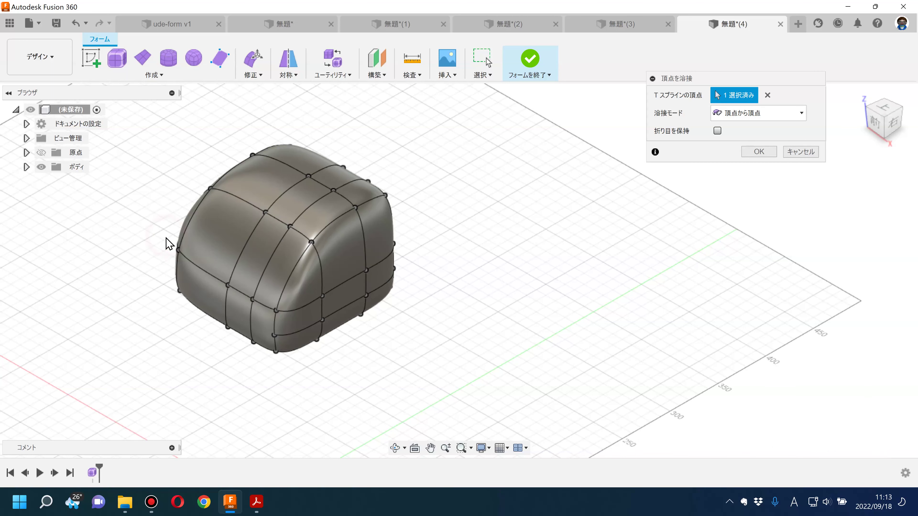
pyautogui.click(759, 151)
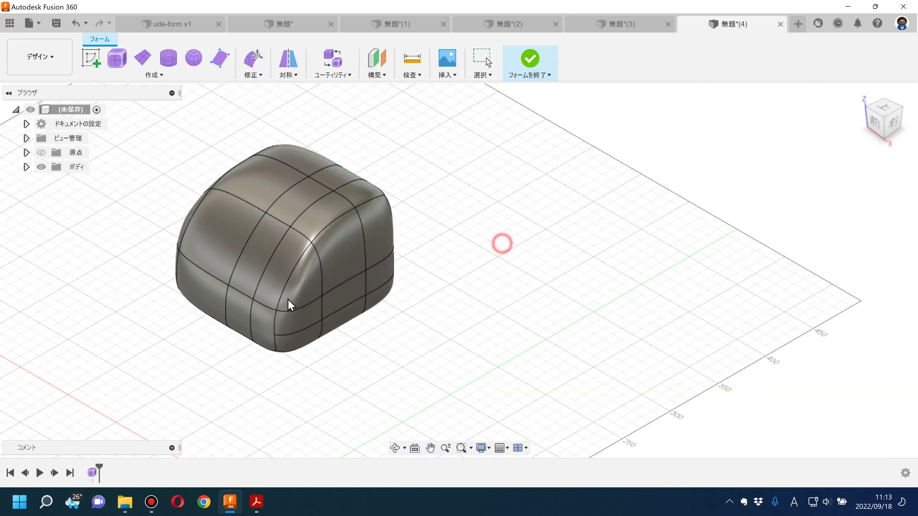
pyautogui.click(291, 75)
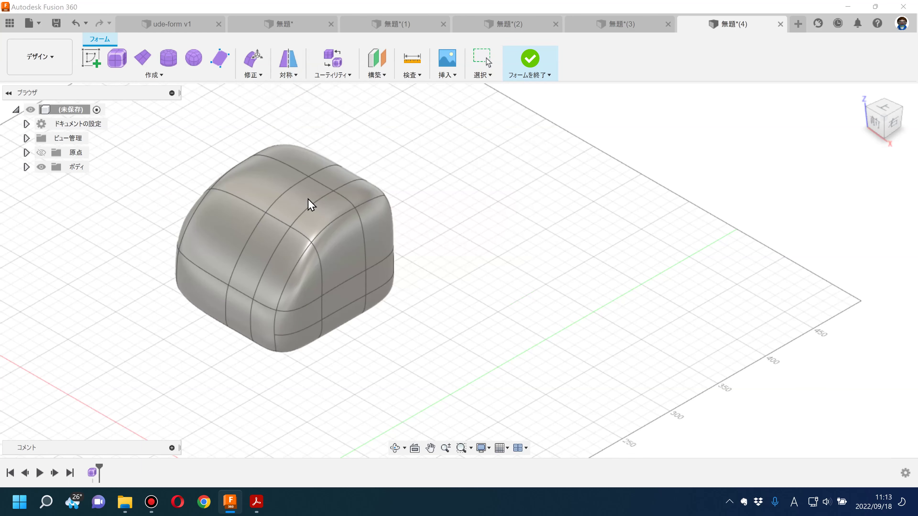
# - Make a mirrored copy of the body across the YZ plane
pyautogui.click(307, 198)
pyautogui.keyDown('shift'); pyautogui.moveTo(614, 218); pyautogui.dragTo(456, 216, button='middle'); pyautogui.keyUp('shift')
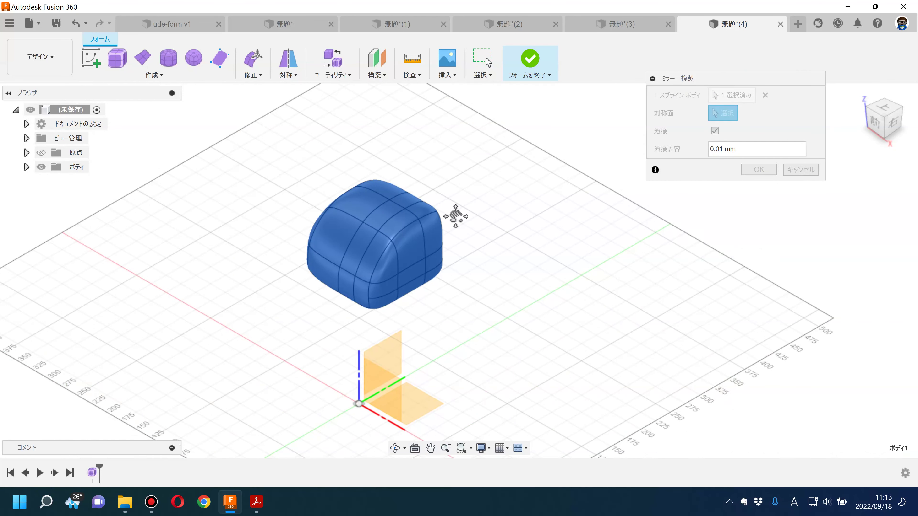
pyautogui.click(412, 301)
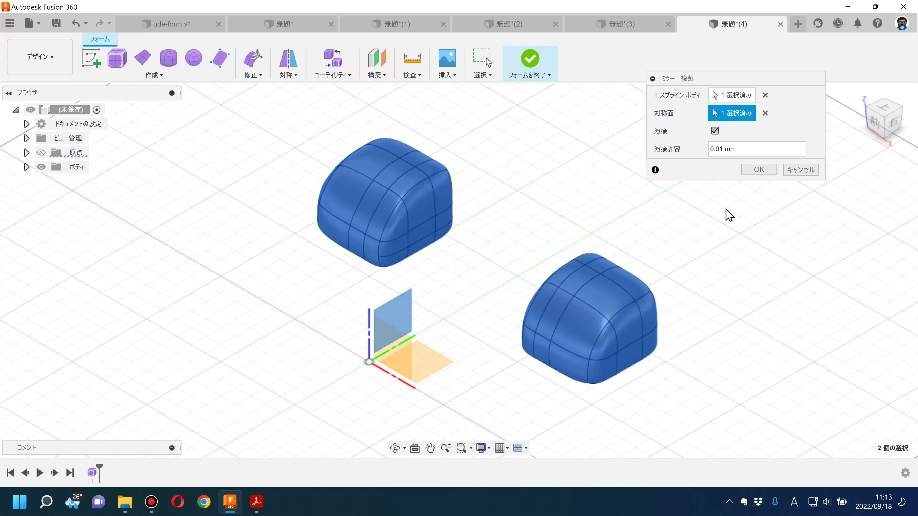
pyautogui.click(756, 172)
# - Bridge the facing faces of the two bodies with a 3-face bridge
pyautogui.click(253, 75)
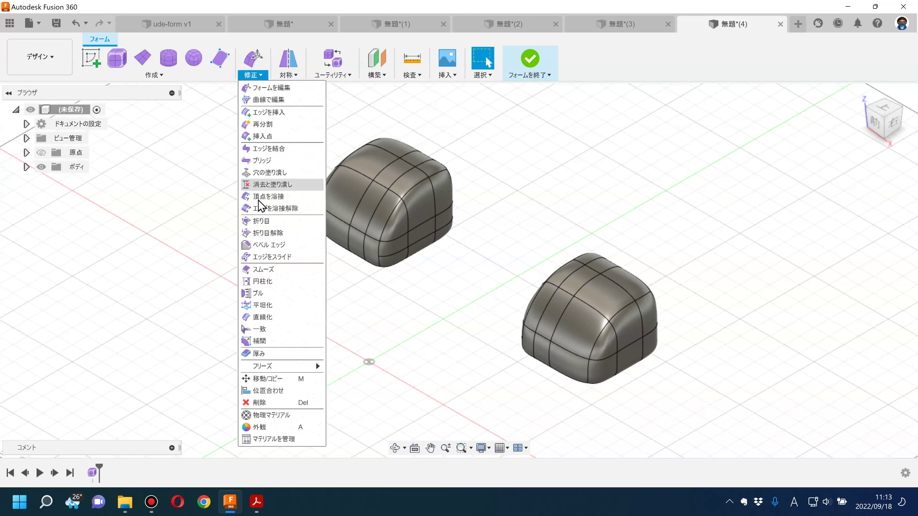
pyautogui.click(259, 165)
pyautogui.scroll(5, 433, 218)
pyautogui.click(422, 205)
pyautogui.keyDown('shift'); pyautogui.moveTo(475, 240); pyautogui.dragTo(145, 412, button='middle'); pyautogui.keyUp('shift')
pyautogui.click(436, 217)
pyautogui.keyDown('shift'); pyautogui.moveTo(386, 268); pyautogui.dragTo(344, 256, button='middle'); pyautogui.keyUp('shift')
pyautogui.doubleClick(718, 185)
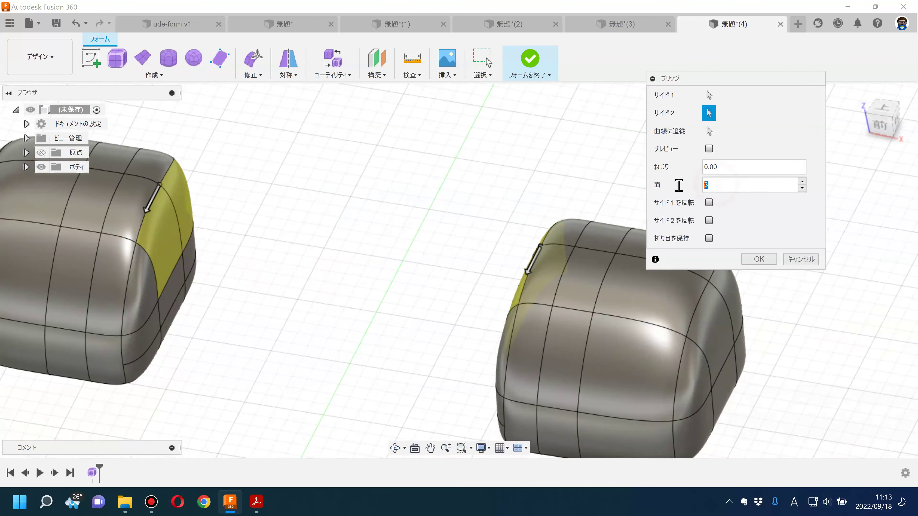
pyautogui.press('Return')
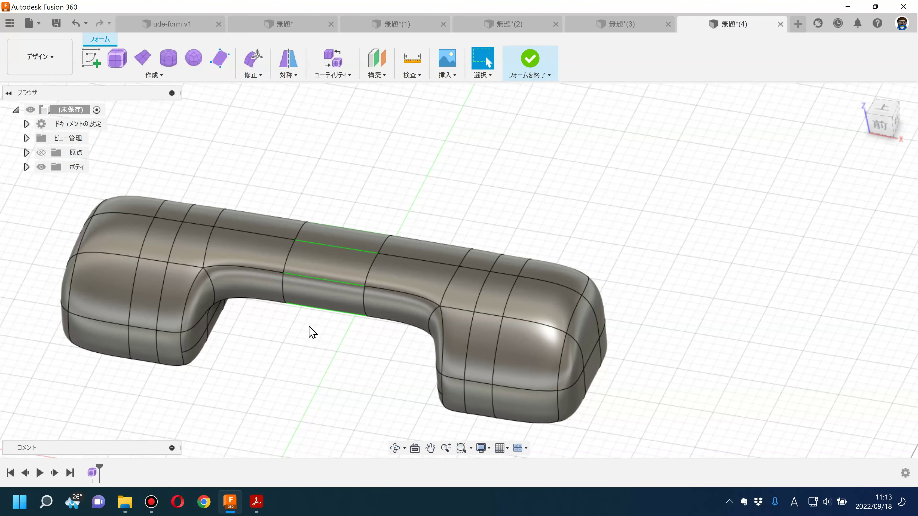
pyautogui.click(263, 511)
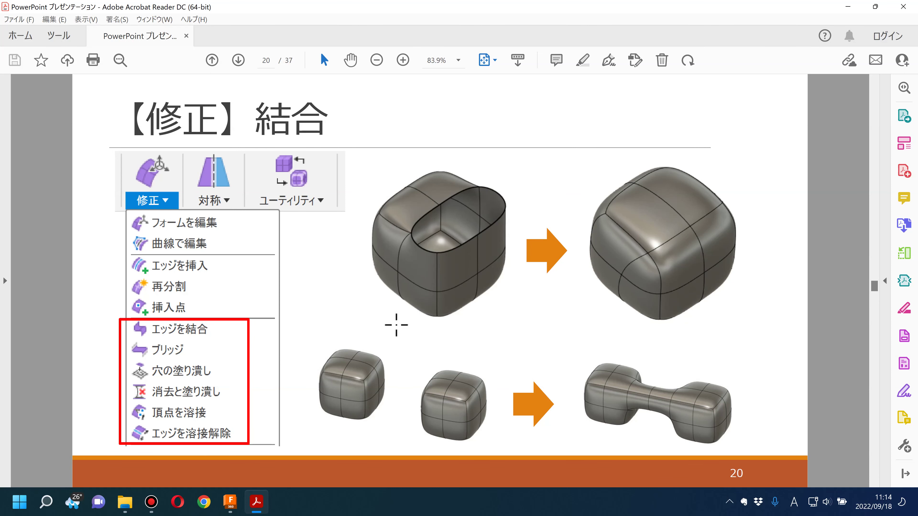
# - Scroll the slides to page 21 on edge editing, then return to Fusion 360
pyautogui.scroll(-1, 396, 325)
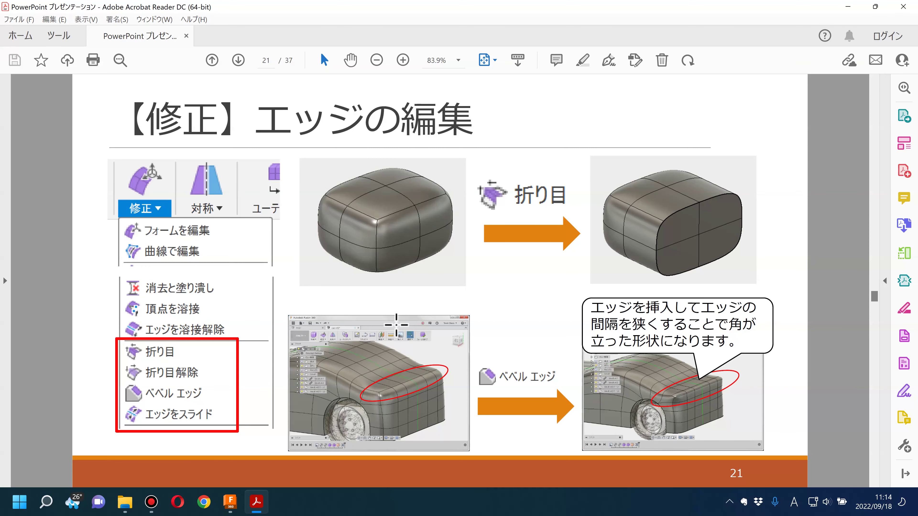
pyautogui.click(234, 508)
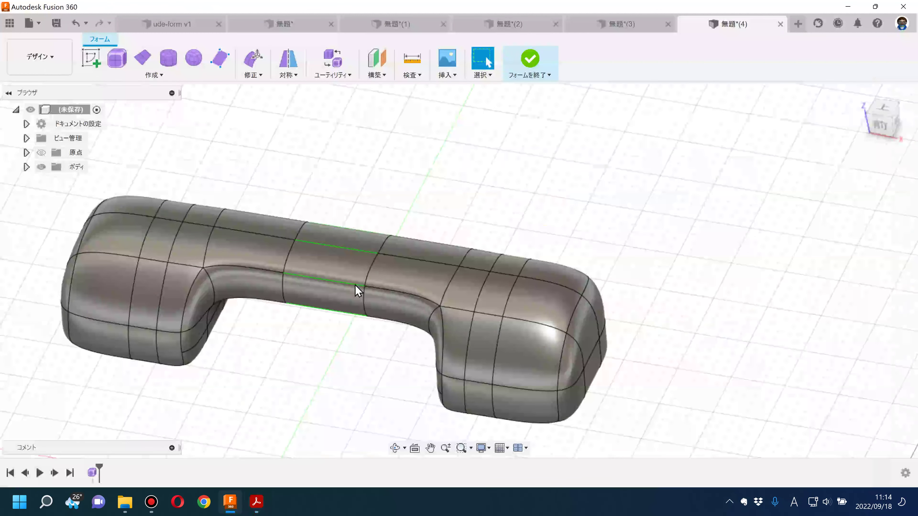
# - Crease the full edge loop around the handle's left end, including its curved lower edges
pyautogui.moveTo(400, 175)
pyautogui.keyDown('shift'); pyautogui.mouseDown(button='middle')
pyautogui.moveTo(477, 195)
pyautogui.moveTo(538, 160)
pyautogui.moveTo(352, 236)
pyautogui.mouseUp(button='middle'); pyautogui.keyUp('shift')
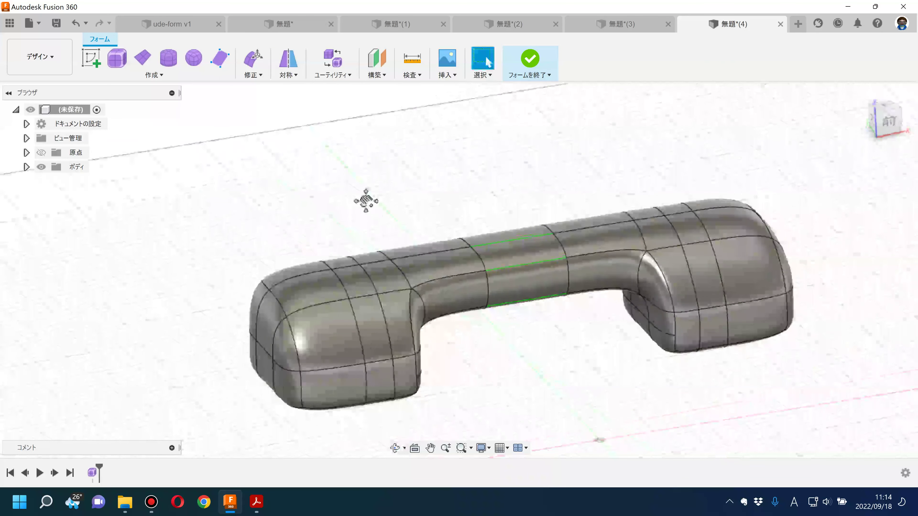
pyautogui.scroll(5, 352, 236)
pyautogui.scroll(-2, 197, 147)
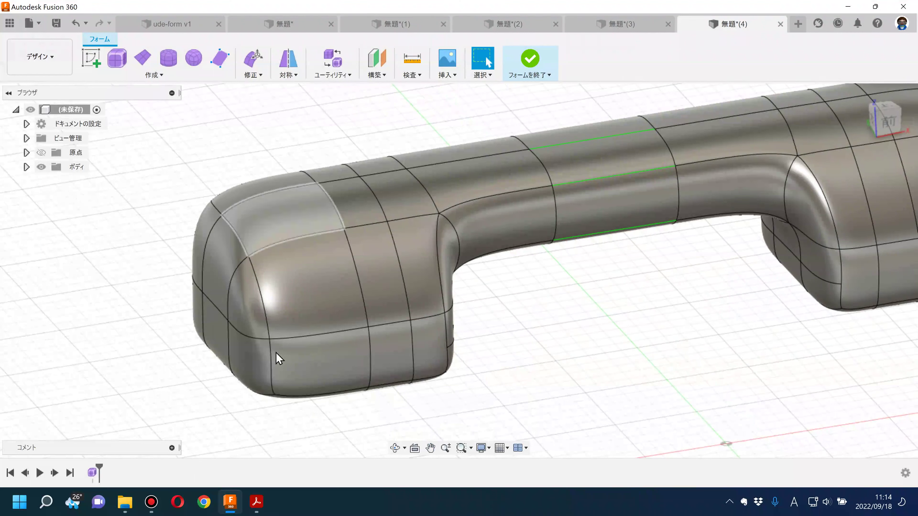
pyautogui.click(253, 75)
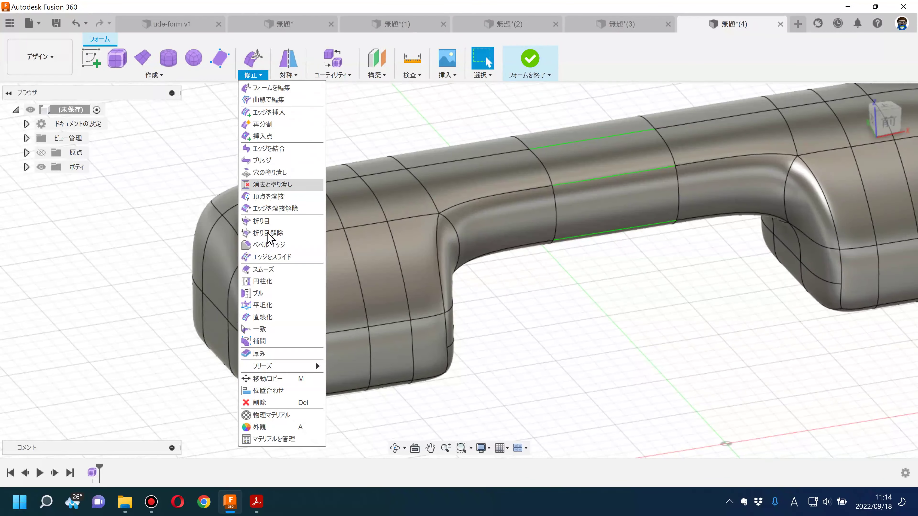
pyautogui.click(267, 222)
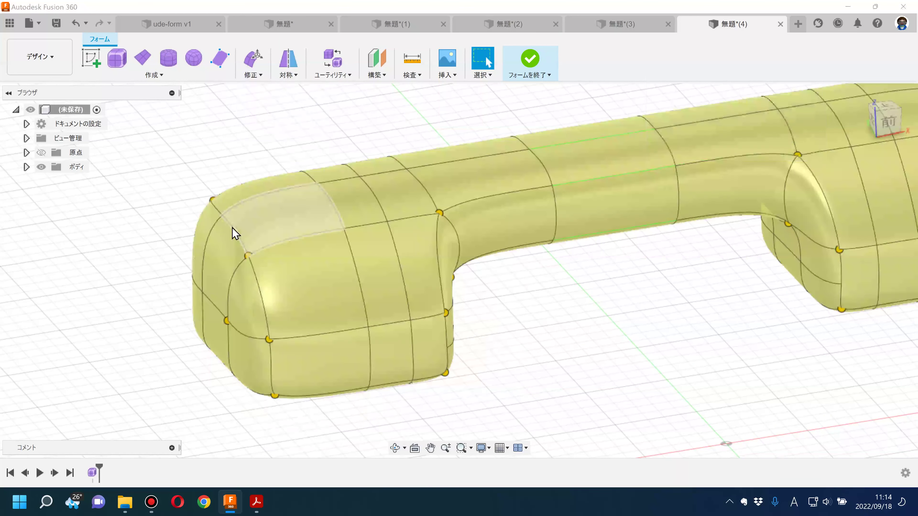
pyautogui.doubleClick(232, 228)
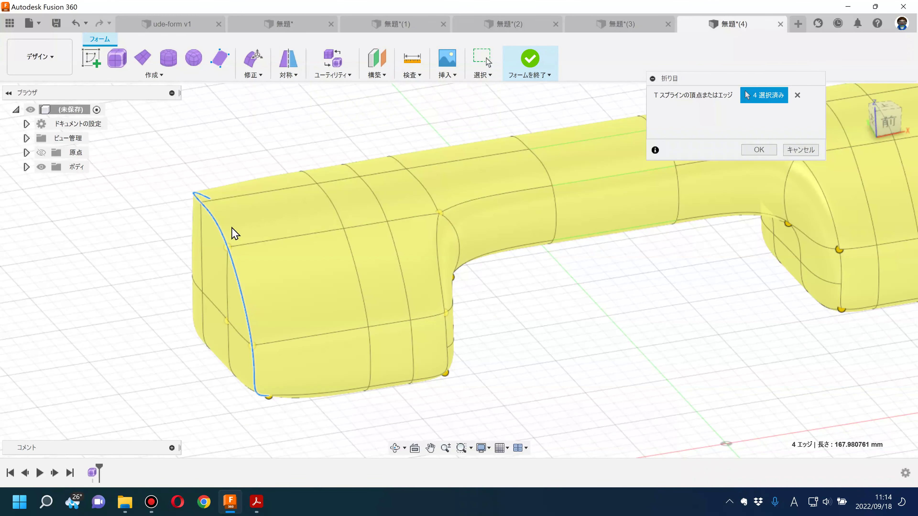
pyautogui.keyDown('shift'); pyautogui.moveTo(347, 262); pyautogui.dragTo(420, 276, button='middle'); pyautogui.keyUp('shift')
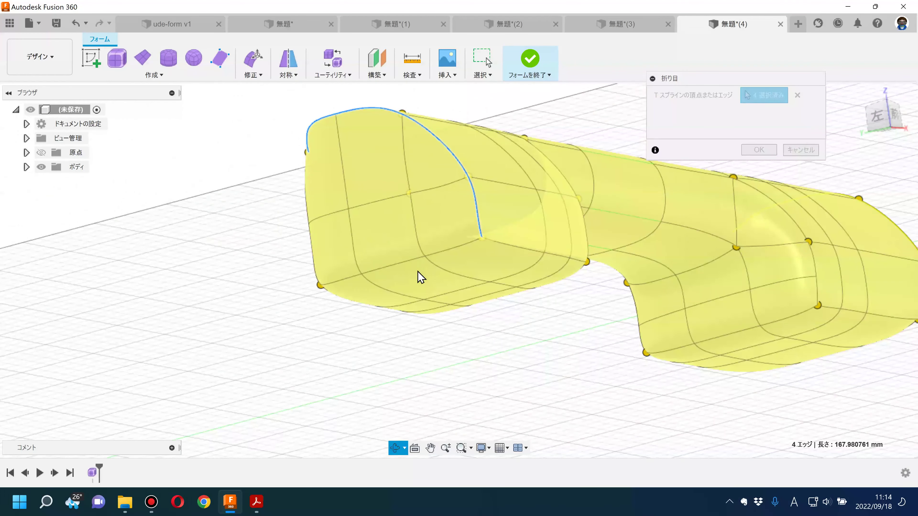
pyautogui.click(444, 256)
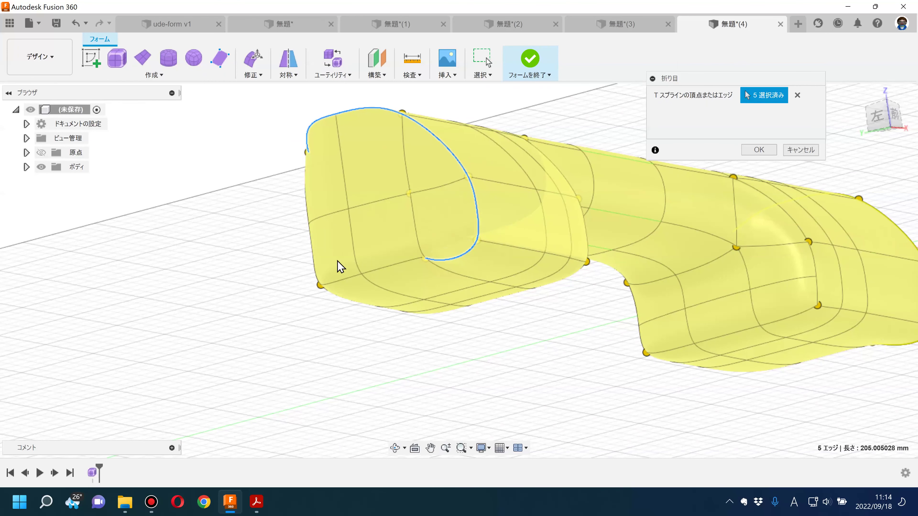
pyautogui.click(404, 266)
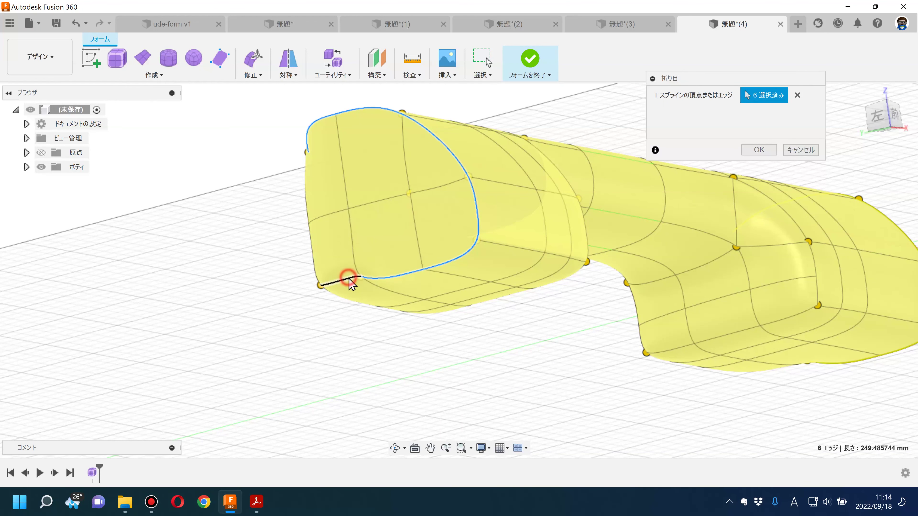
pyautogui.click(349, 279)
pyautogui.click(313, 261)
pyautogui.click(307, 206)
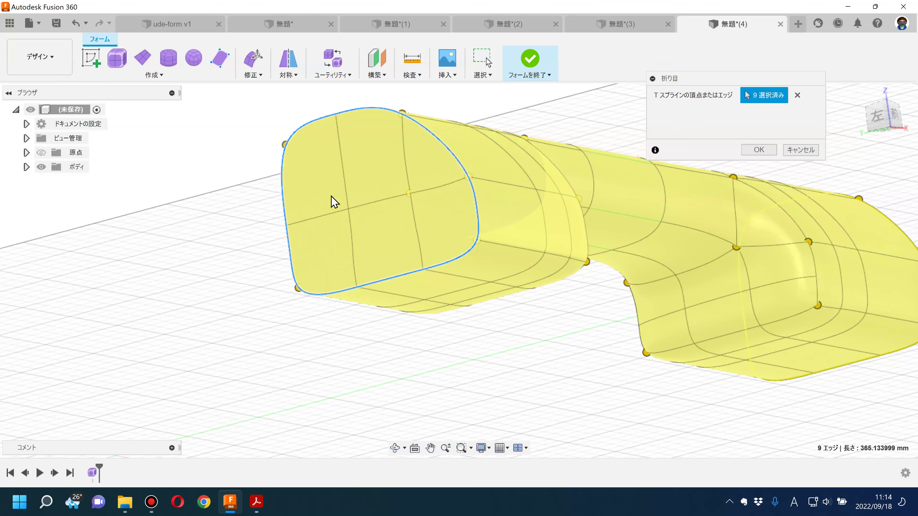
pyautogui.click(758, 150)
# - Inspect the sharp creased end and begin Clear Symmetry from the Symmetry menu
pyautogui.moveTo(559, 313)
pyautogui.keyDown('shift'); pyautogui.mouseDown(button='middle')
pyautogui.moveTo(516, 342)
pyautogui.moveTo(327, 268)
pyautogui.mouseUp(button='middle'); pyautogui.keyUp('shift')
pyautogui.moveTo(497, 287)
pyautogui.keyDown('shift'); pyautogui.mouseDown(button='middle')
pyautogui.moveTo(609, 296)
pyautogui.moveTo(492, 301)
pyautogui.moveTo(472, 287)
pyautogui.moveTo(481, 279)
pyautogui.mouseUp(button='middle'); pyautogui.keyUp('shift')
pyautogui.click(293, 75)
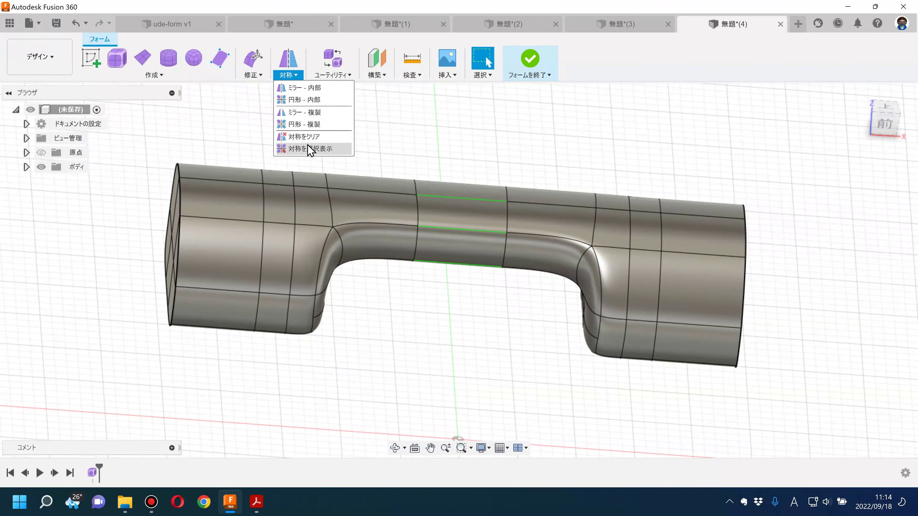
pyautogui.click(309, 141)
# - Clear symmetry on the body, then uncrease the creased end edge loop to round it
pyautogui.click(447, 212)
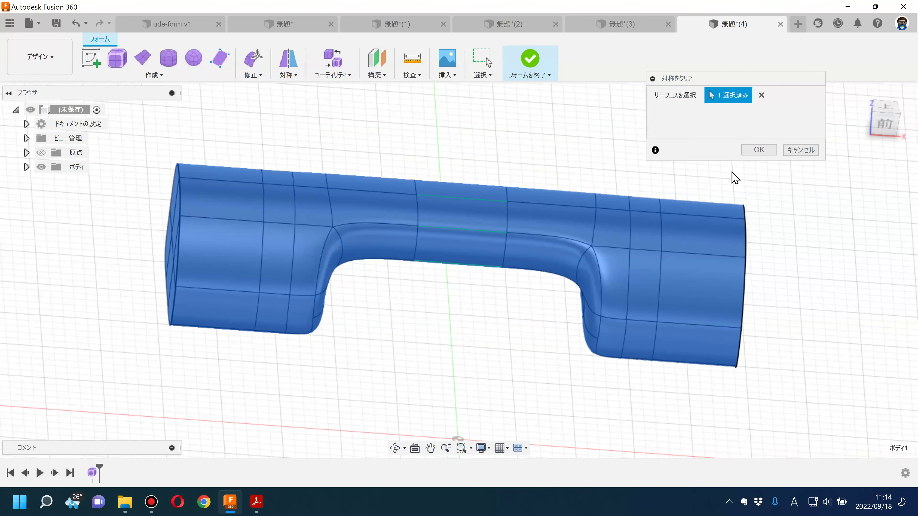
pyautogui.click(755, 152)
pyautogui.click(254, 77)
pyautogui.click(290, 233)
pyautogui.moveTo(373, 338)
pyautogui.keyDown('shift'); pyautogui.mouseDown(button='middle')
pyautogui.moveTo(276, 271)
pyautogui.moveTo(289, 270)
pyautogui.mouseUp(button='middle'); pyautogui.keyUp('shift')
pyautogui.click(538, 271)
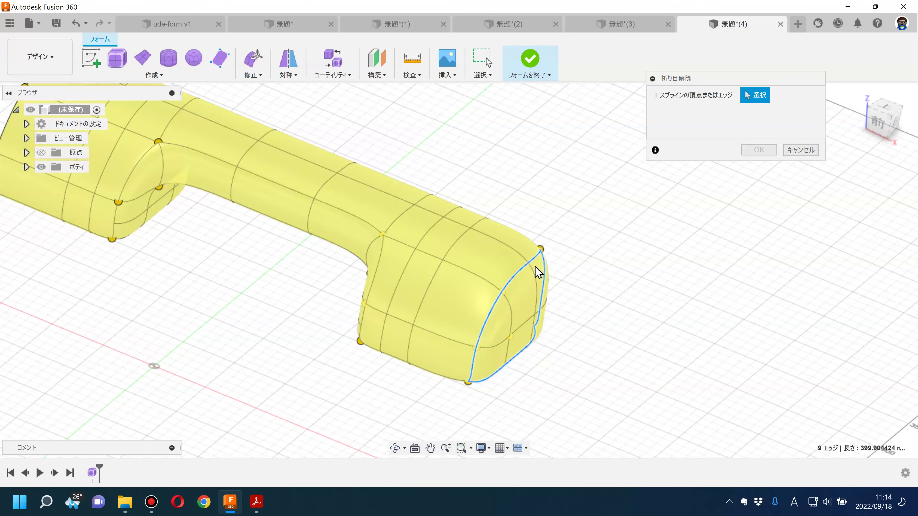
pyautogui.click(758, 151)
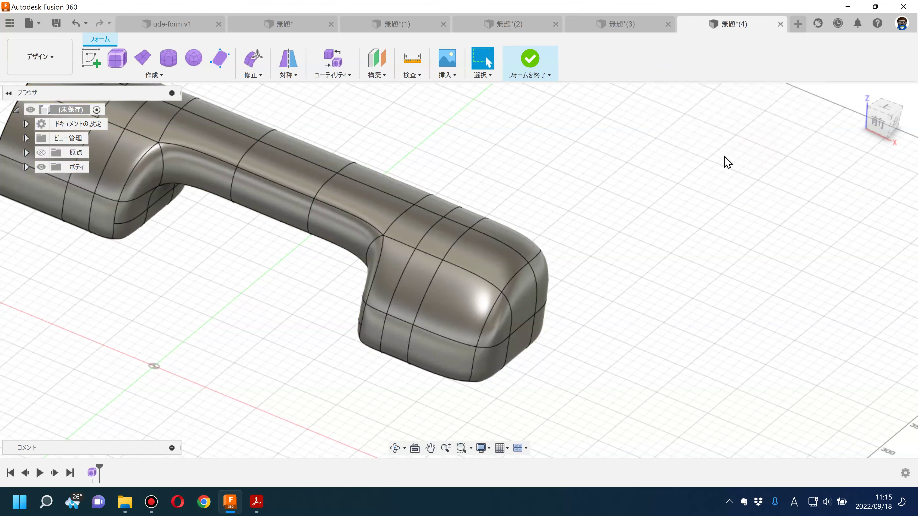
pyautogui.click(252, 75)
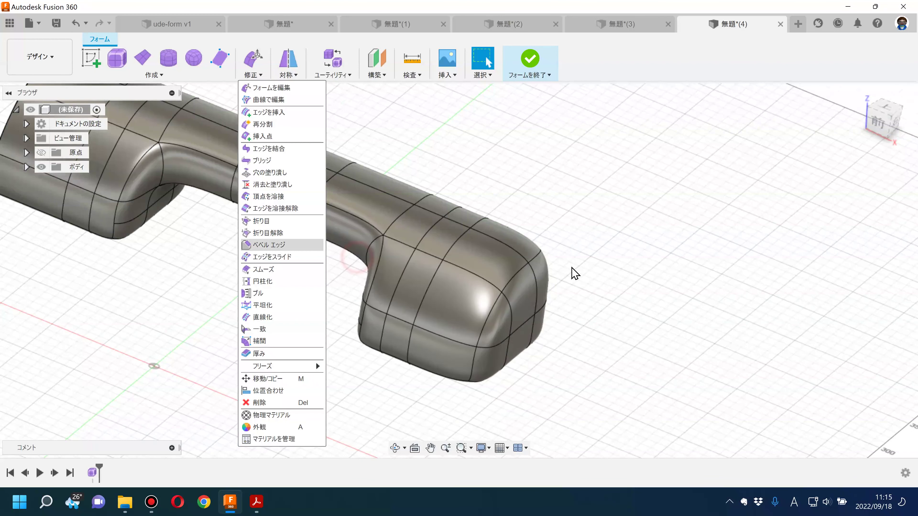
# - Bevel the four-edge loop near the rounded end at position 0.142836 and inspect the result
pyautogui.click(268, 245)
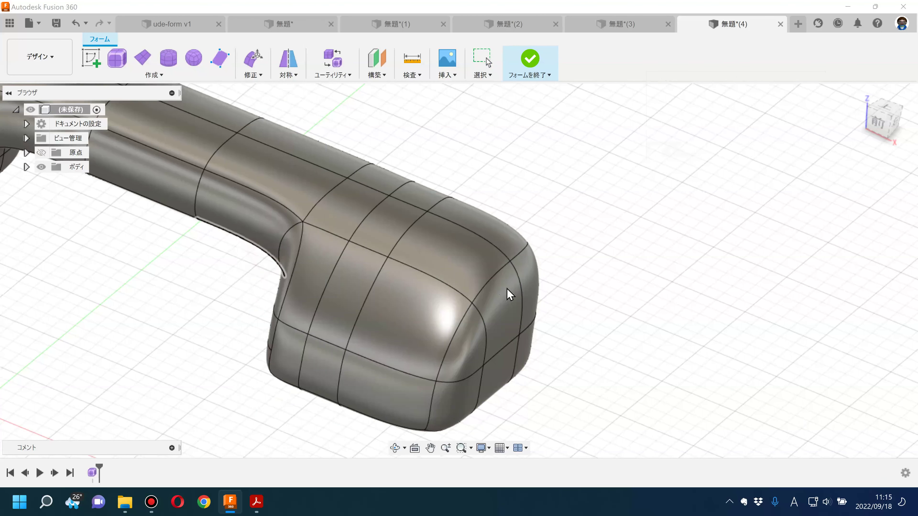
pyautogui.doubleClick(495, 284)
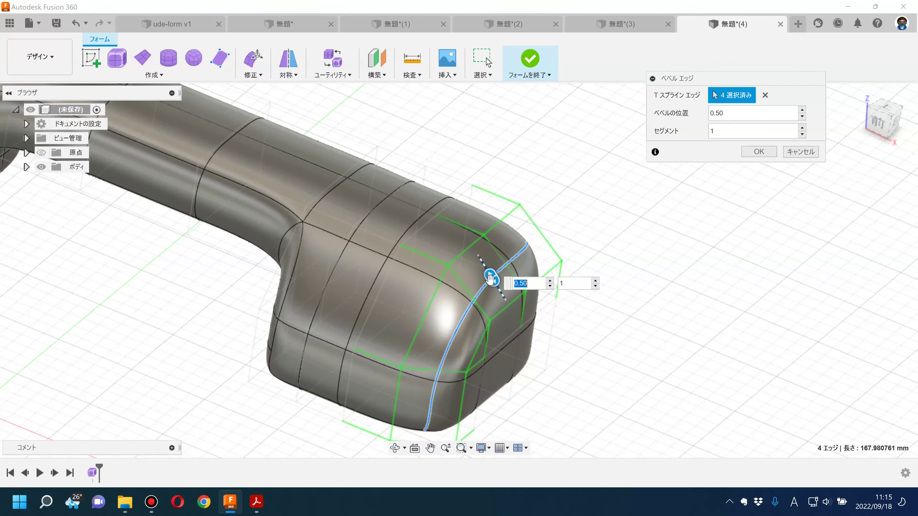
pyautogui.moveTo(497, 286); pyautogui.dragTo(506, 290)
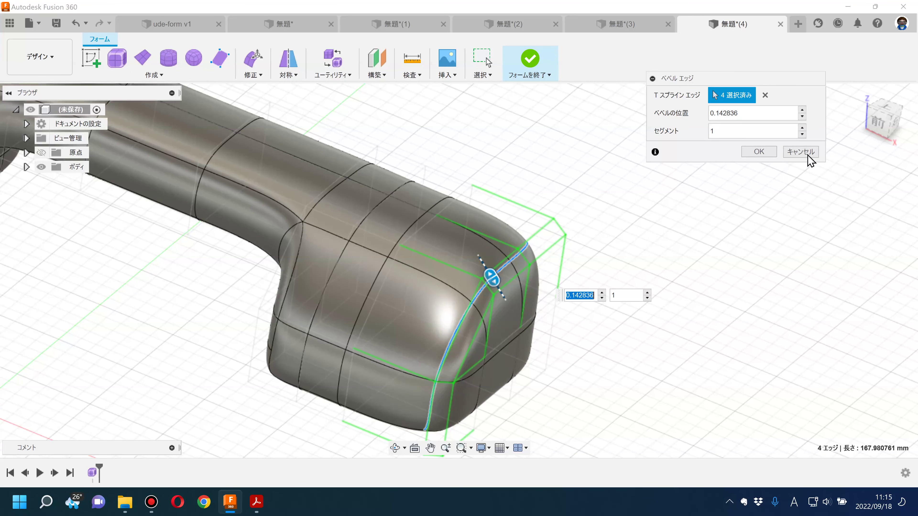
pyautogui.click(759, 151)
pyautogui.scroll(5, 494, 280)
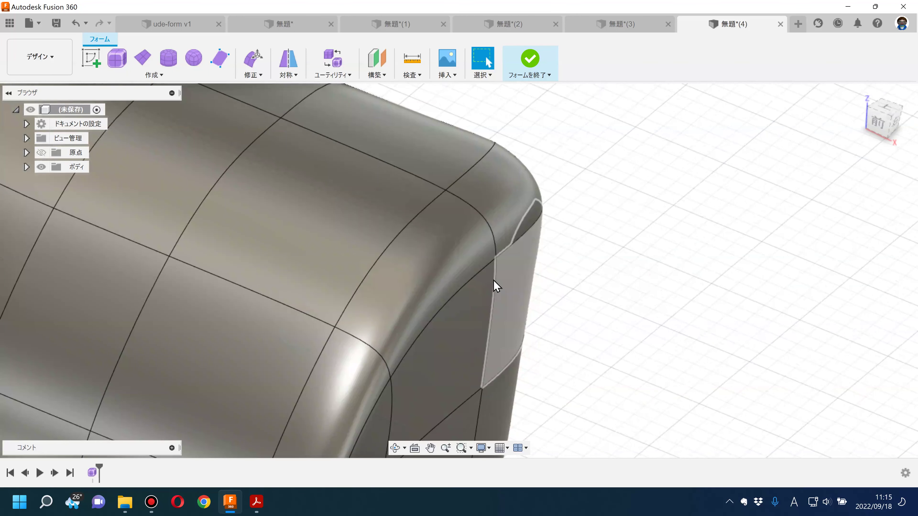
pyautogui.click(397, 239)
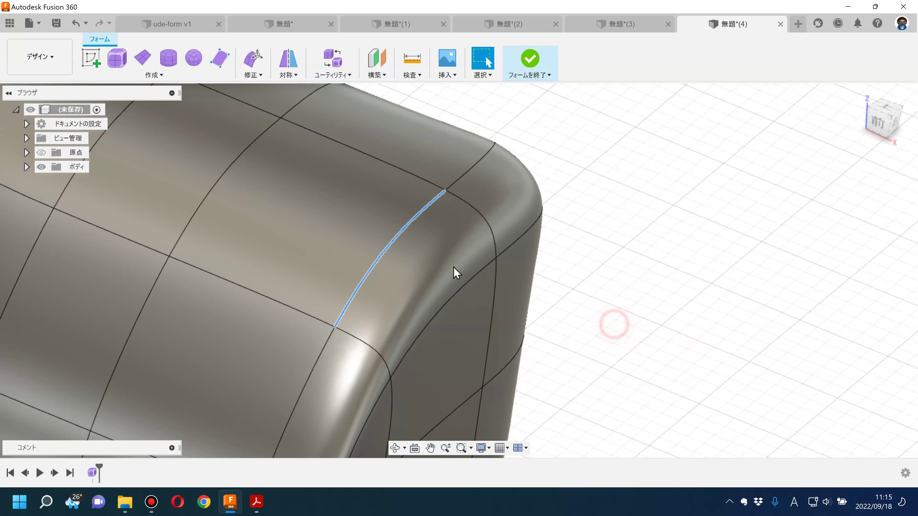
pyautogui.scroll(-5, 470, 271)
pyautogui.moveTo(539, 306)
pyautogui.keyDown('shift'); pyautogui.mouseDown(button='middle')
pyautogui.moveTo(763, 195)
pyautogui.moveTo(648, 277)
pyautogui.mouseUp(button='middle'); pyautogui.keyUp('shift')
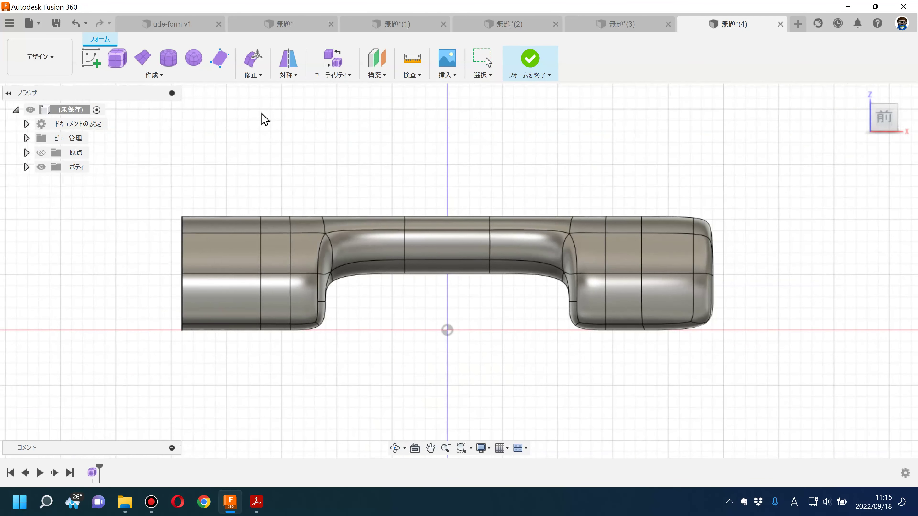
pyautogui.click(252, 75)
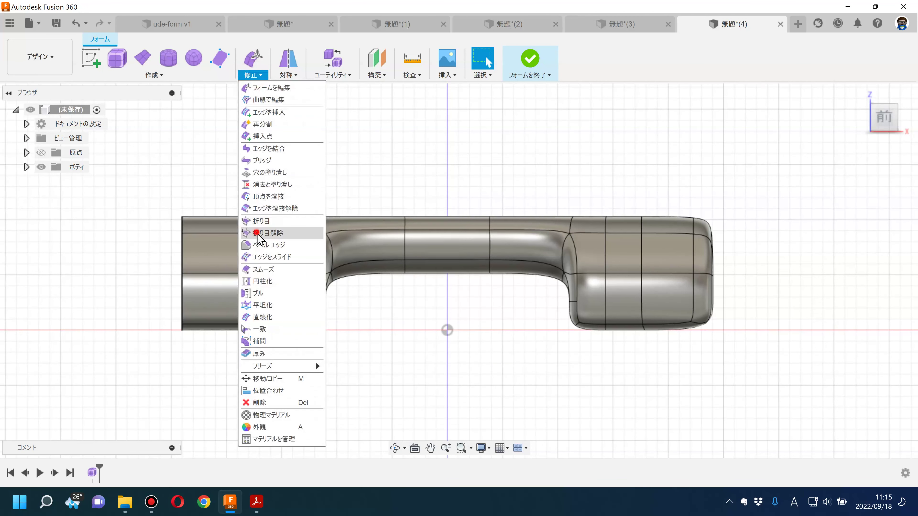
# - Uncrease the whole edge loop at the handle's left end, then switch to the slides
pyautogui.click(267, 233)
pyautogui.click(181, 249)
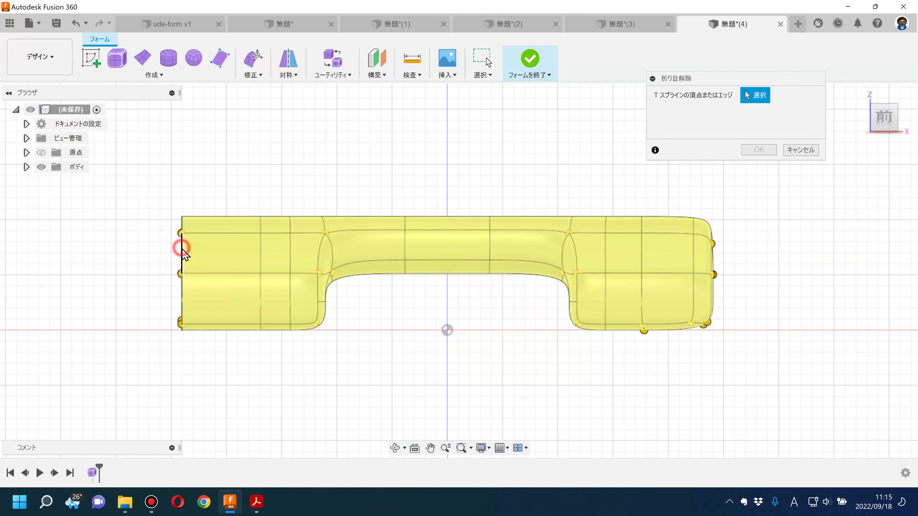
pyautogui.doubleClick(181, 249)
pyautogui.click(757, 150)
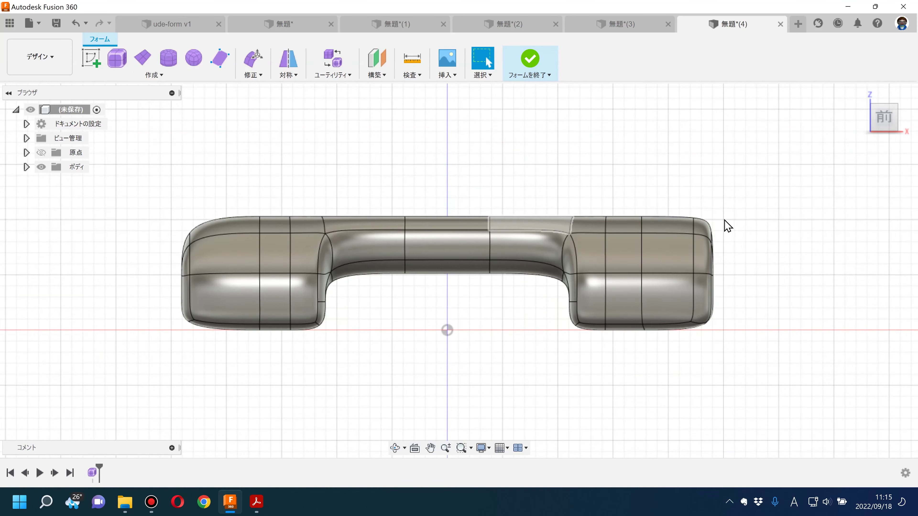
pyautogui.scroll(5, 722, 225)
pyautogui.hotkey('alt', 'Tab')
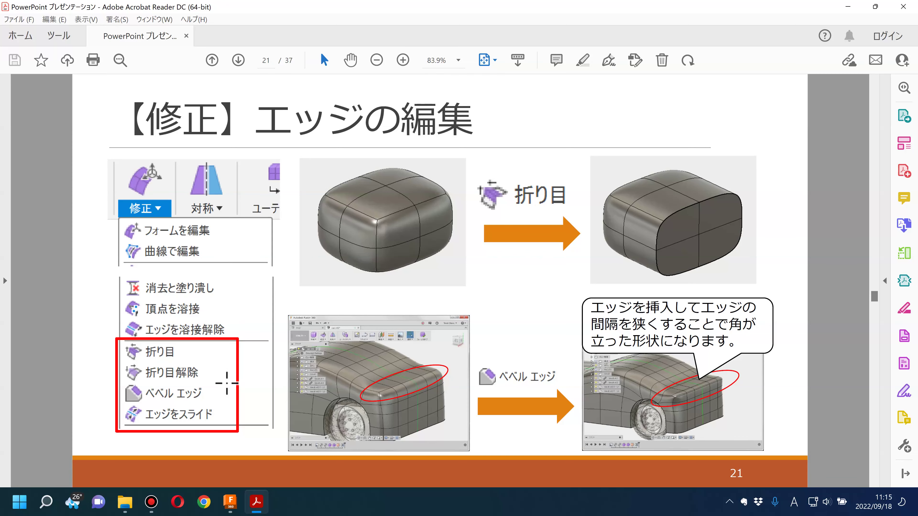
# - Advance the slides to page 22 on tidying forms, then return to Fusion 360
pyautogui.press('pagedown')
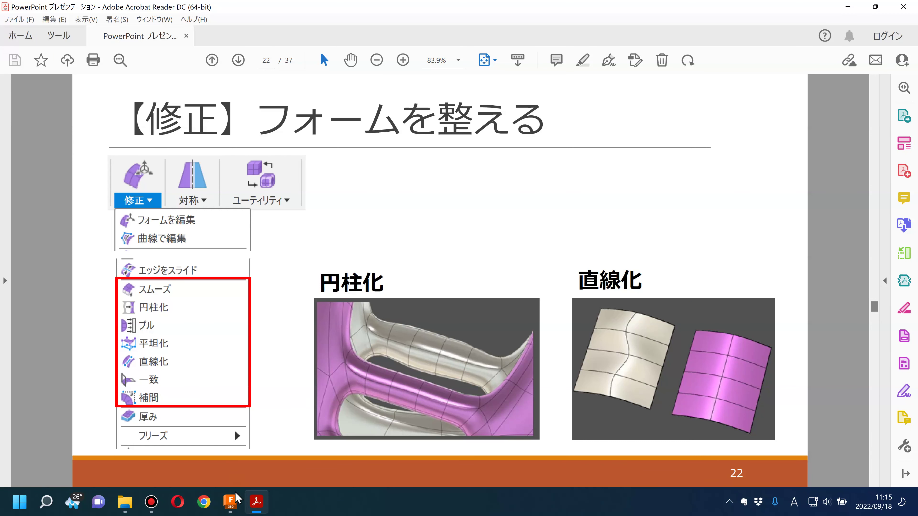
pyautogui.click(230, 501)
# - With Edit Form, raise the handle's top vertex about 1.88 mm and lower an inner lower vertex
pyautogui.click(257, 76)
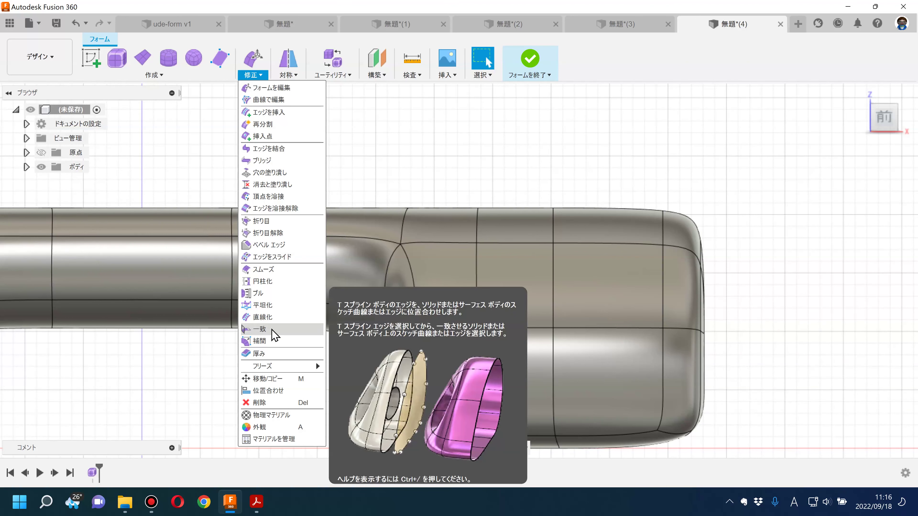
pyautogui.click(477, 177)
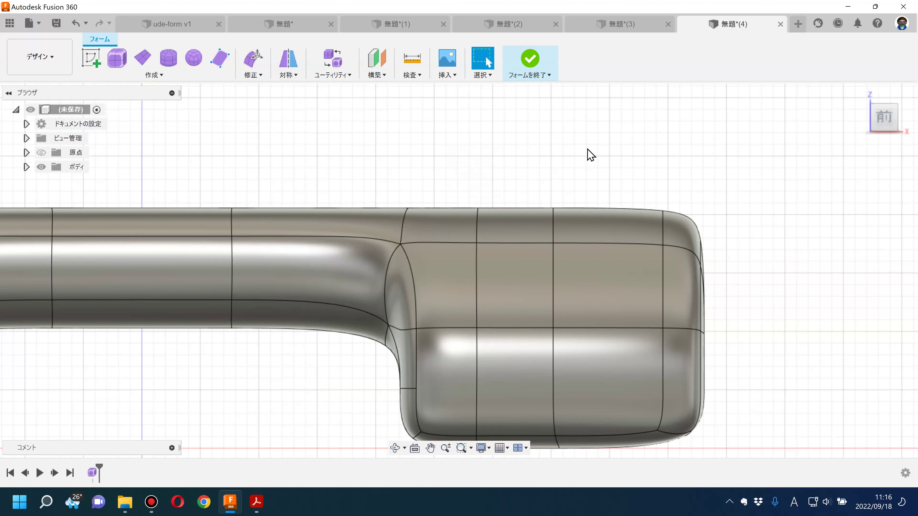
pyautogui.scroll(-1, 589, 154)
pyautogui.scroll(-1, 410, 229)
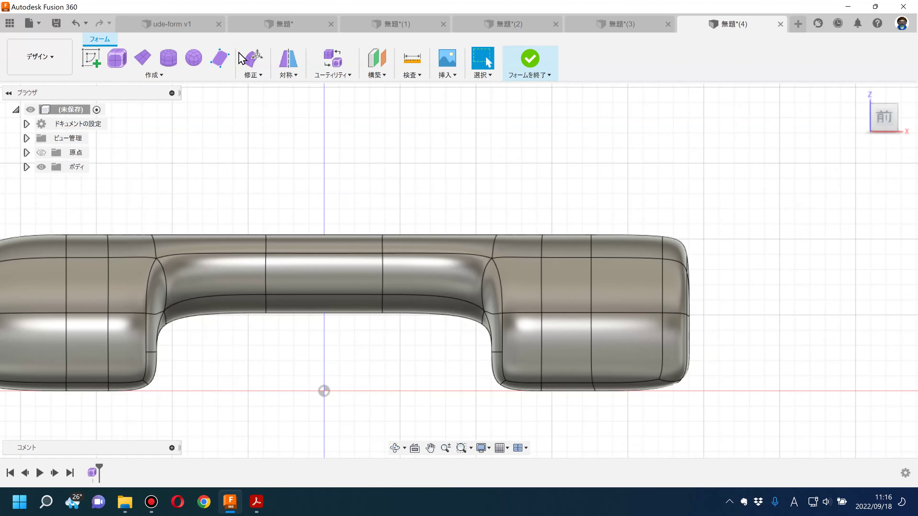
pyautogui.click(254, 60)
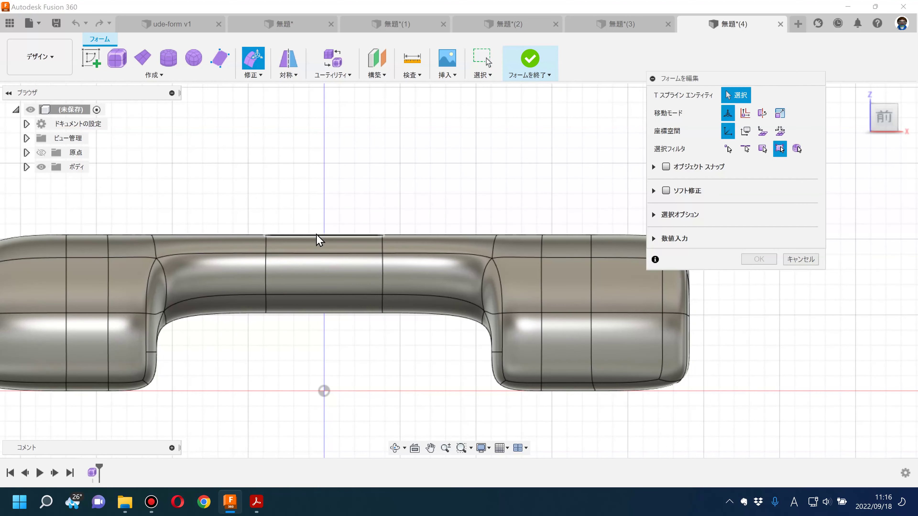
pyautogui.click(266, 235)
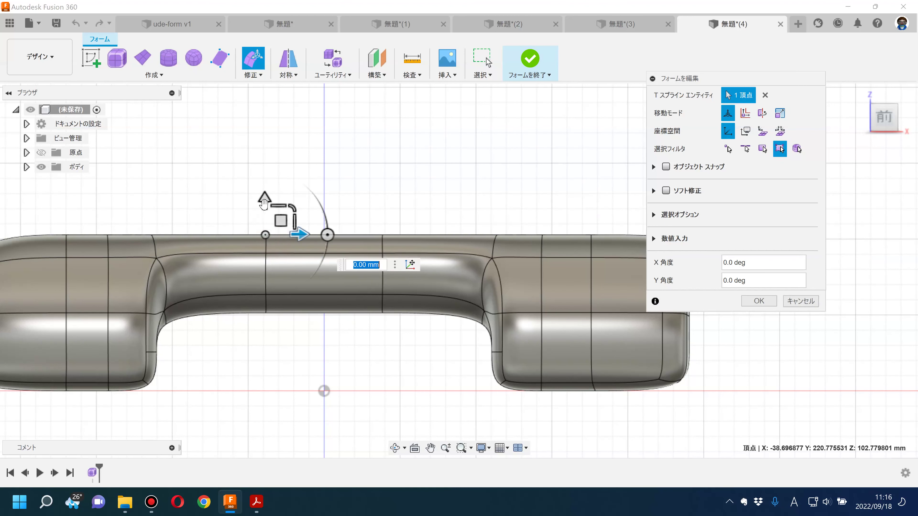
pyautogui.moveTo(263, 185); pyautogui.dragTo(264, 146)
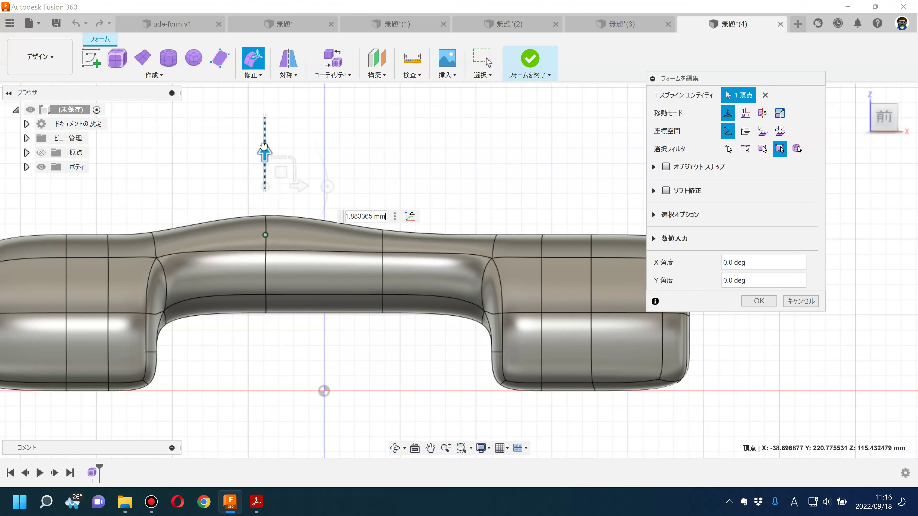
pyautogui.click(384, 314)
pyautogui.moveTo(401, 320); pyautogui.dragTo(401, 345)
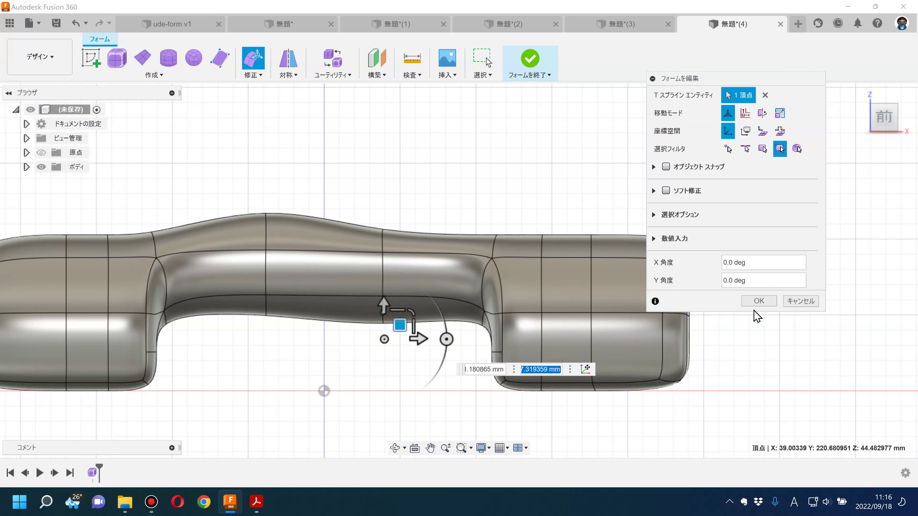
pyautogui.click(759, 301)
pyautogui.click(425, 202)
pyautogui.click(252, 75)
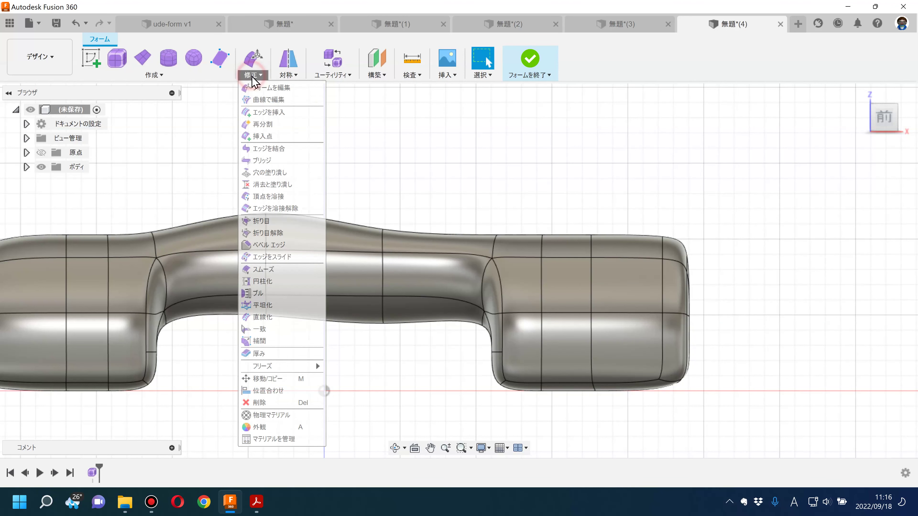
# - Round the handle's middle faces into a cylinder with Cylindrify
pyautogui.click(264, 282)
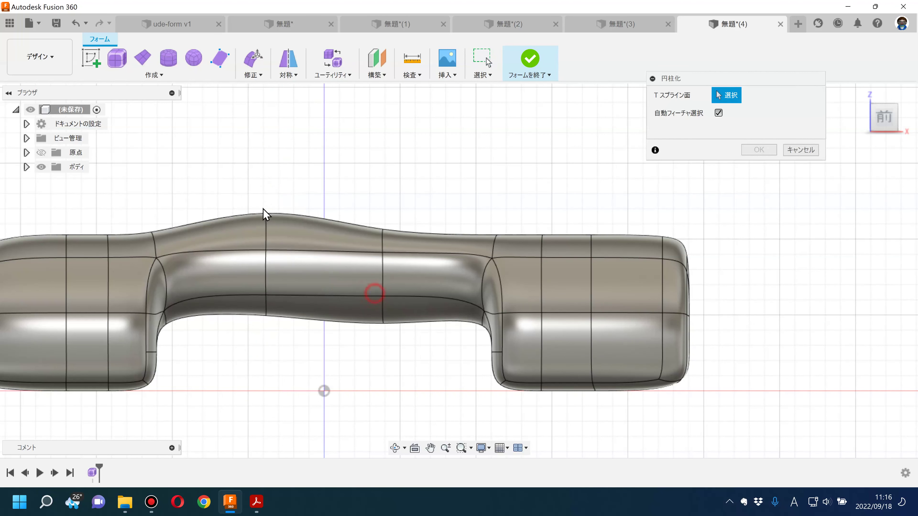
pyautogui.click(223, 173)
pyautogui.click(759, 149)
pyautogui.keyDown('shift'); pyautogui.moveTo(358, 196); pyautogui.dragTo(329, 362, button='middle'); pyautogui.keyUp('shift')
pyautogui.press('Escape')
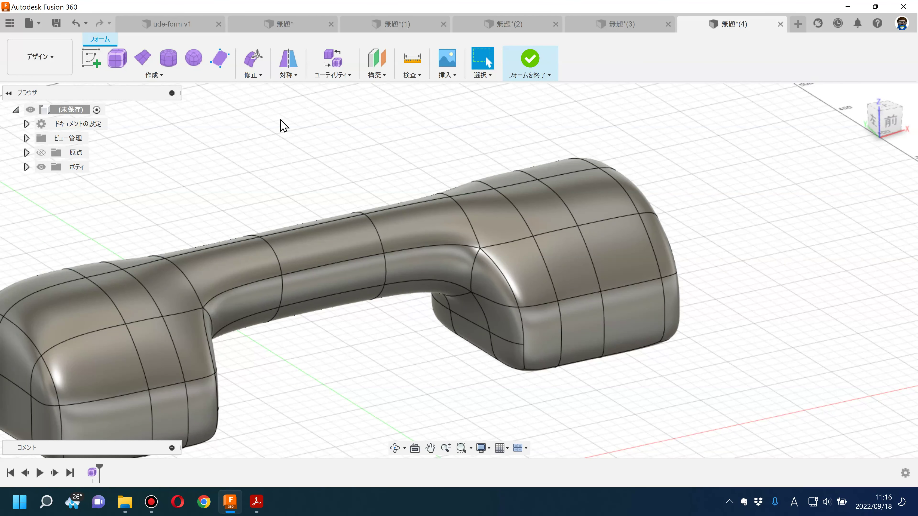
# - Check the slides, then pull a top middle vertex down to pinch the handle's centre
pyautogui.click(256, 505)
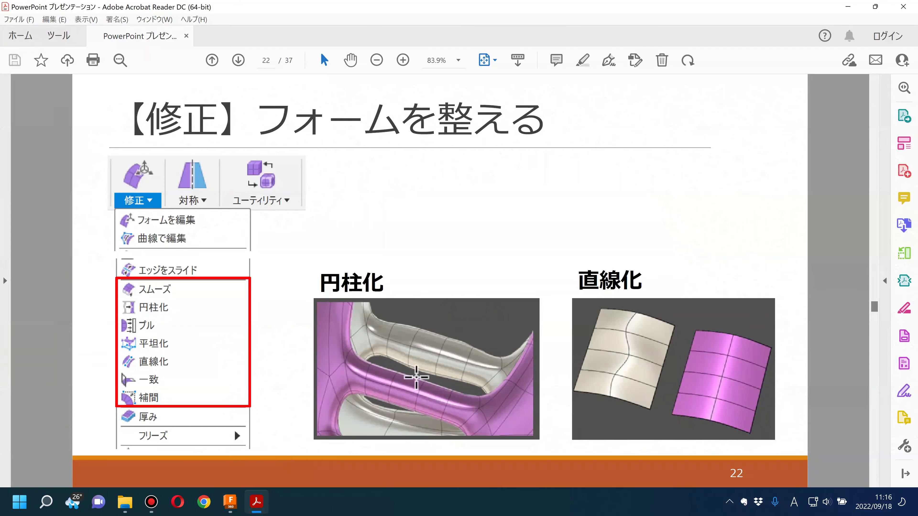
pyautogui.click(230, 502)
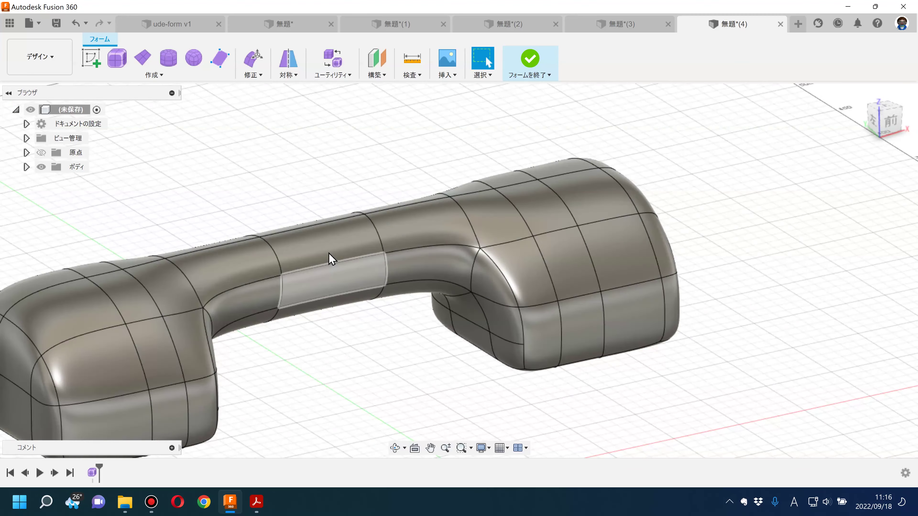
pyautogui.keyDown('shift'); pyautogui.moveTo(328, 281); pyautogui.dragTo(348, 242, button='middle'); pyautogui.keyUp('shift')
pyautogui.scroll(5, 347, 257)
pyautogui.click(486, 58)
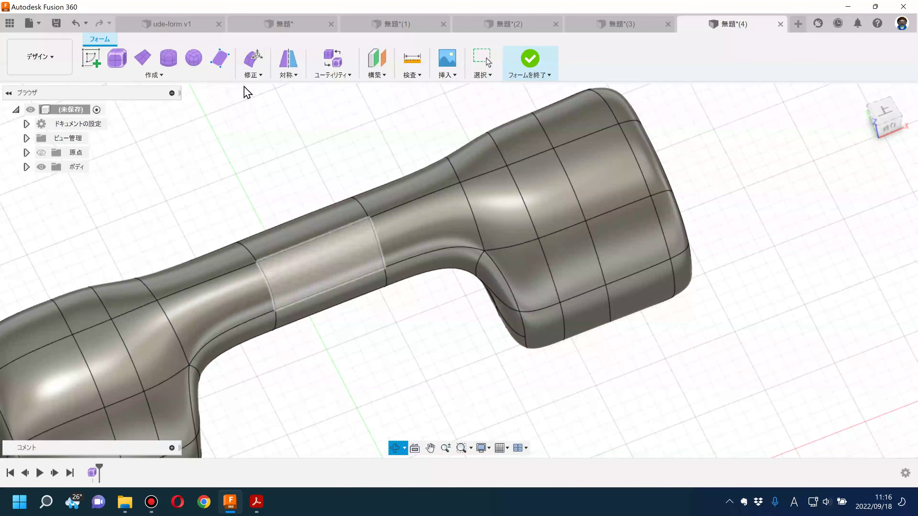
pyautogui.click(253, 58)
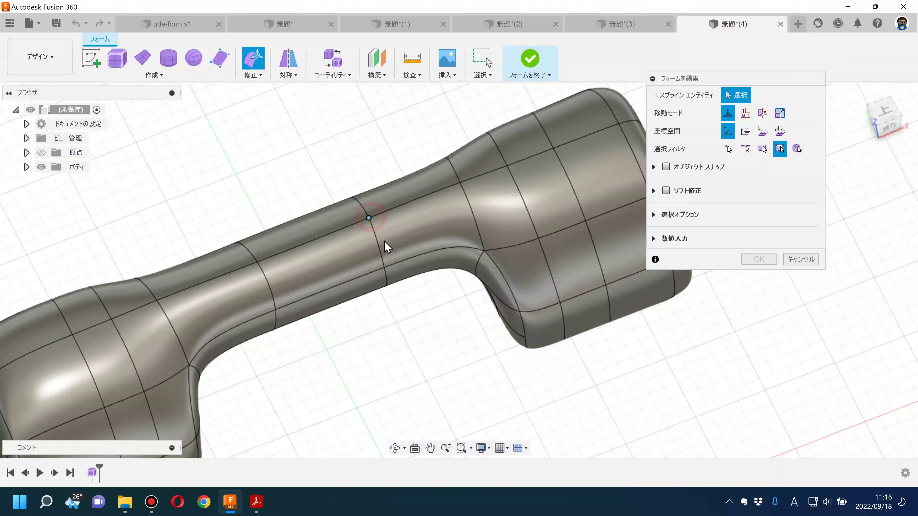
pyautogui.click(369, 218)
pyautogui.moveTo(368, 220); pyautogui.dragTo(377, 238)
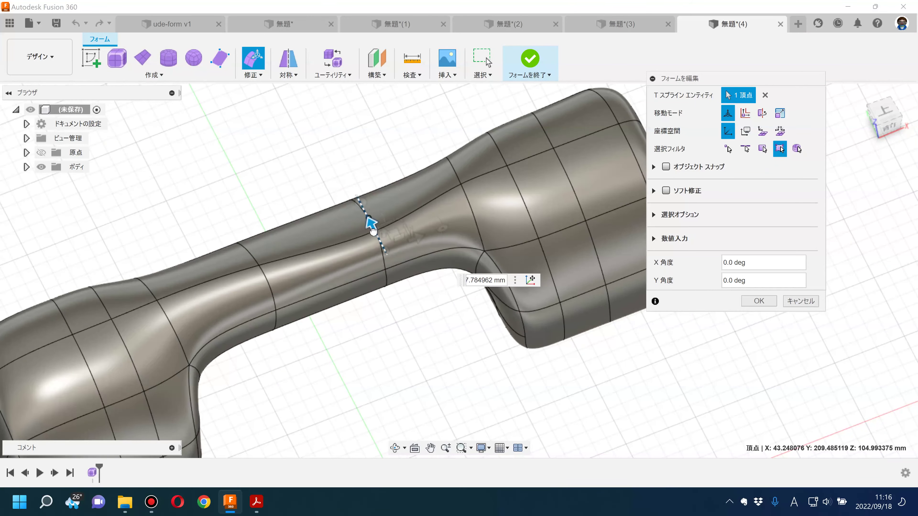
pyautogui.click(758, 301)
pyautogui.keyDown('shift'); pyautogui.moveTo(447, 342); pyautogui.dragTo(442, 355, button='middle'); pyautogui.keyUp('shift')
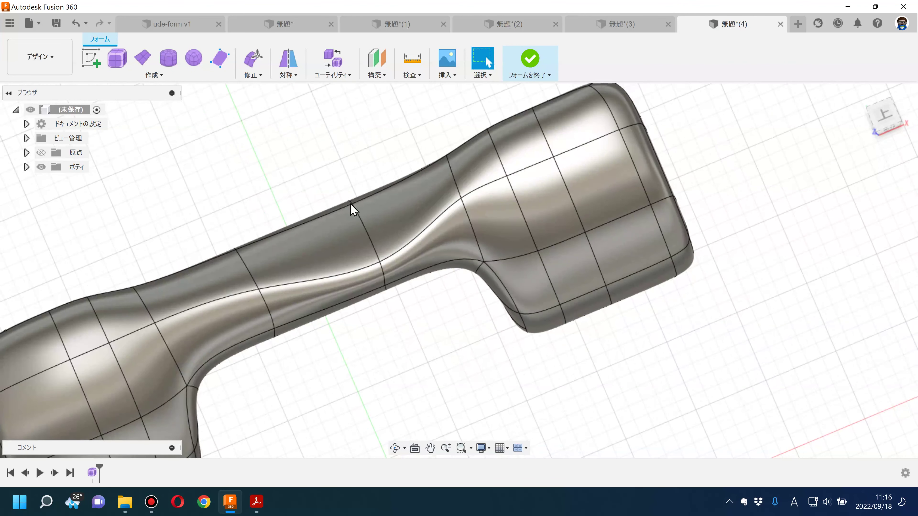
pyautogui.click(261, 77)
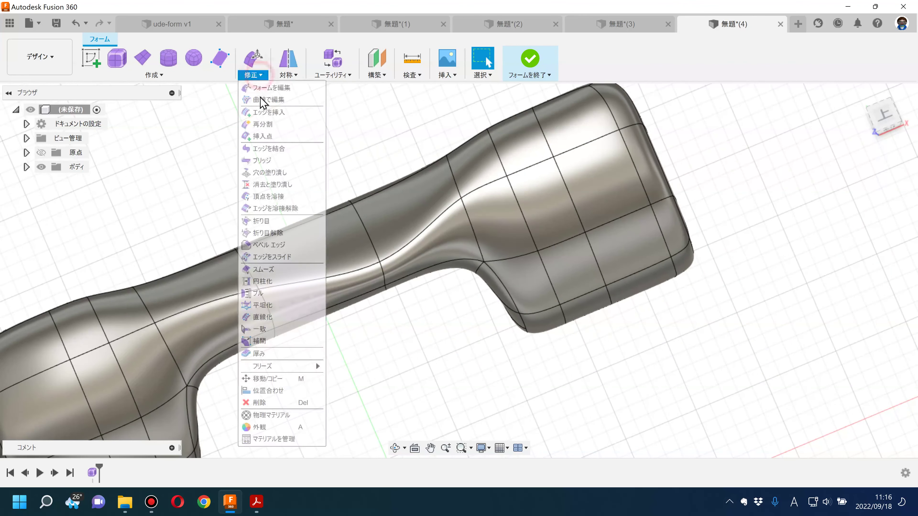
# - Straighten two handle vertices onto the line between two picked end points
pyautogui.click(263, 317)
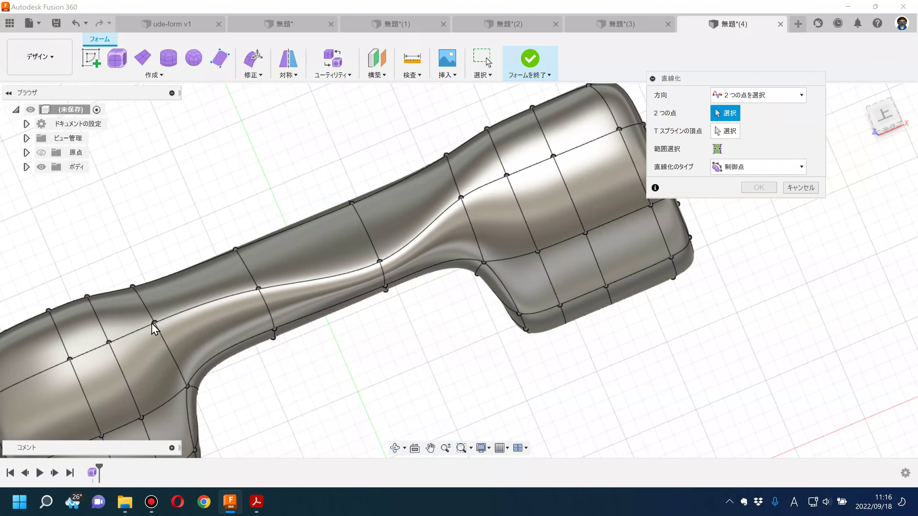
pyautogui.click(763, 96)
pyautogui.click(155, 323)
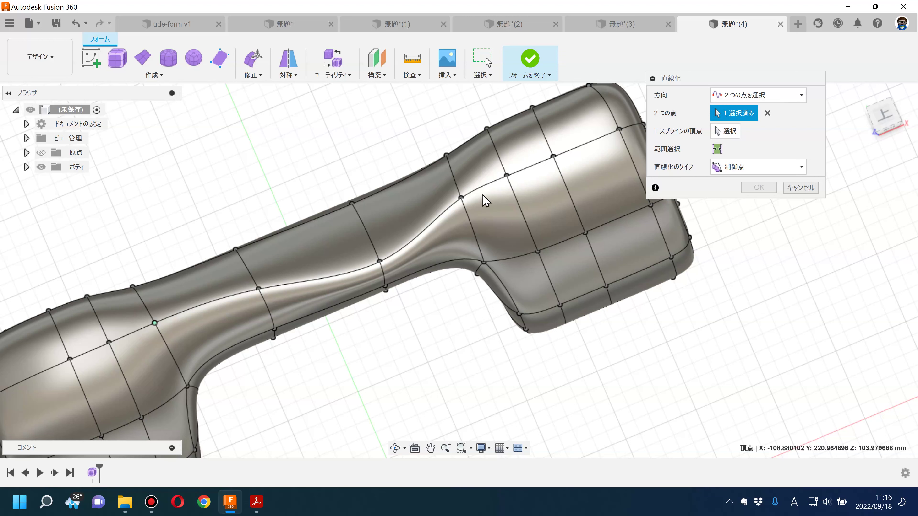
pyautogui.click(462, 198)
pyautogui.click(737, 131)
pyautogui.click(379, 262)
pyautogui.click(255, 281)
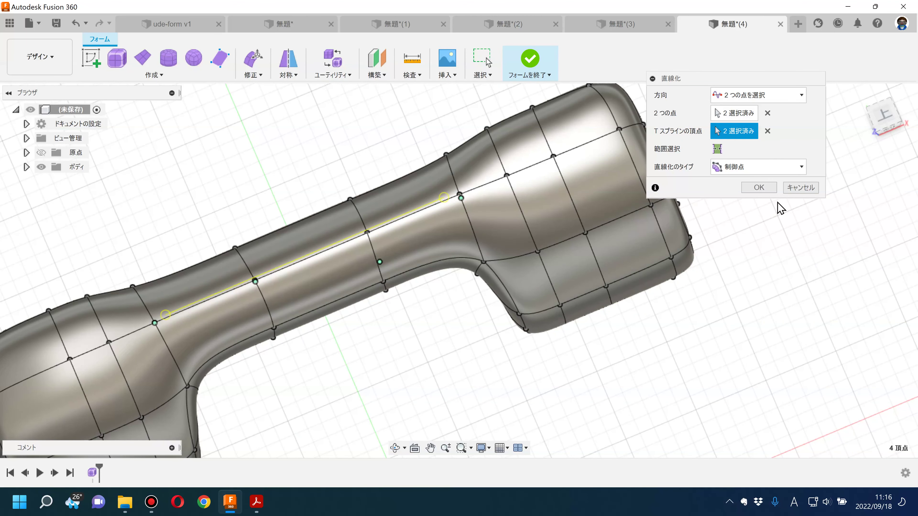
pyautogui.click(763, 189)
pyautogui.moveTo(393, 353)
pyautogui.keyDown('shift'); pyautogui.mouseDown(button='middle')
pyautogui.moveTo(393, 307)
pyautogui.moveTo(409, 299)
pyautogui.moveTo(397, 289)
pyautogui.mouseUp(button='middle'); pyautogui.keyUp('shift')
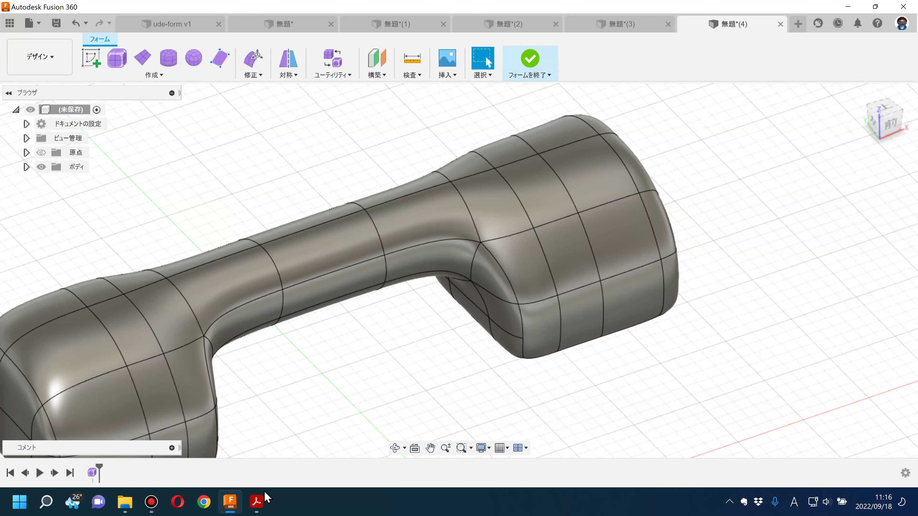
# - Advance the lecture slides to page 23 on Pull, then return to Fusion 360
pyautogui.click(267, 494)
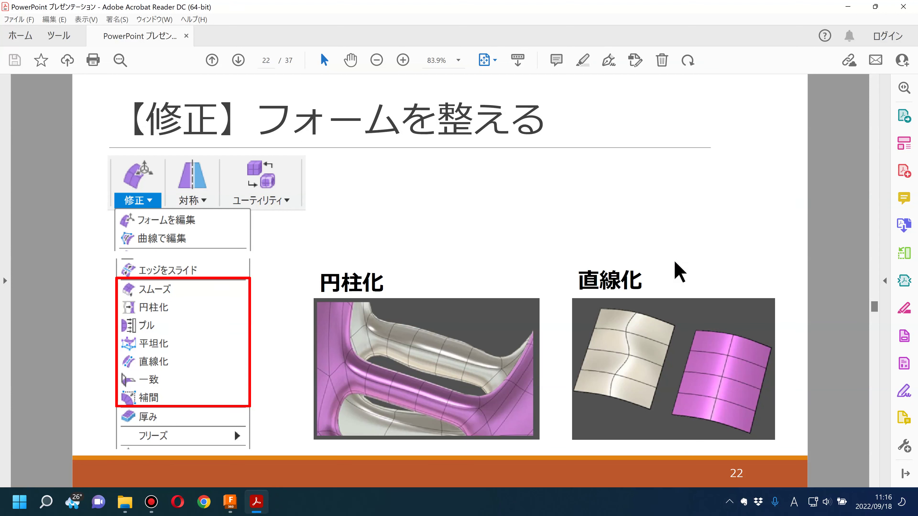
pyautogui.scroll(-1, 674, 263)
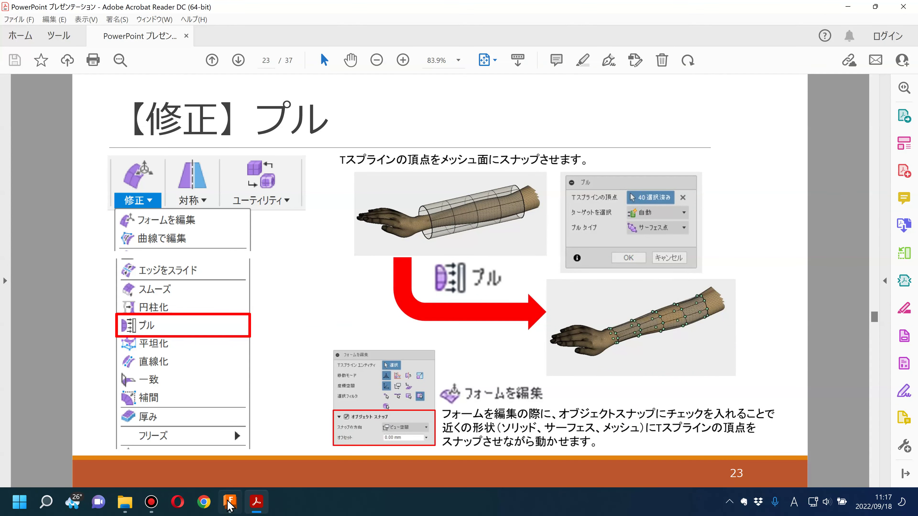
pyautogui.click(230, 508)
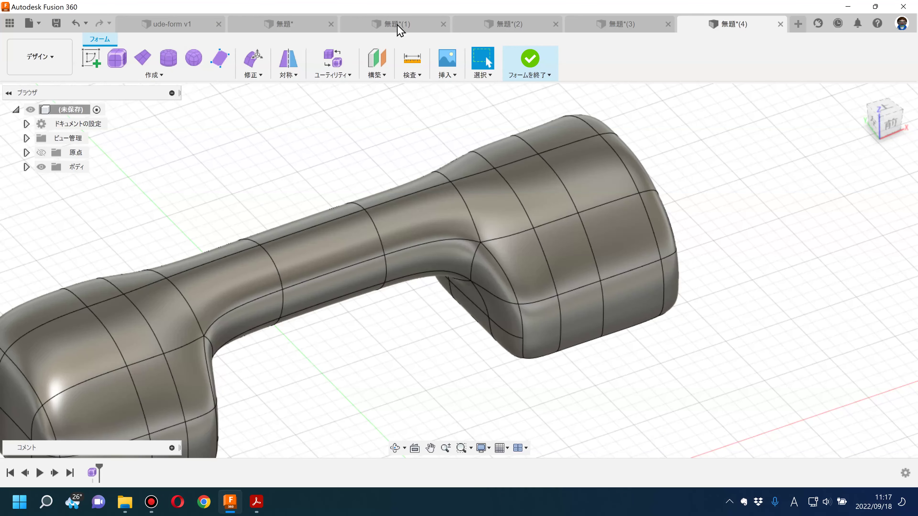
# - In ude-form v1, Pull all 72 cylinder T-spline vertices onto the arm mesh
pyautogui.click(173, 26)
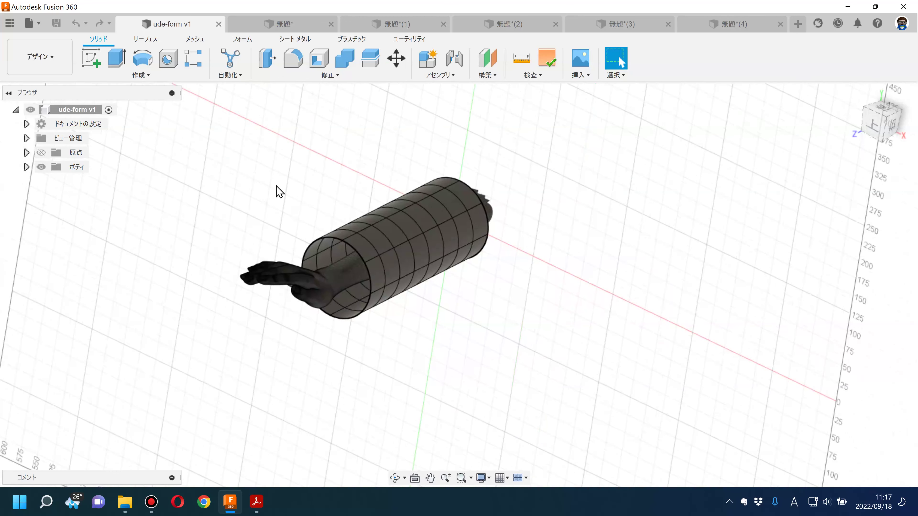
pyautogui.moveTo(277, 183)
pyautogui.keyDown('shift'); pyautogui.mouseDown(button='middle')
pyautogui.moveTo(284, 190)
pyautogui.moveTo(254, 197)
pyautogui.mouseUp(button='middle'); pyautogui.keyUp('shift')
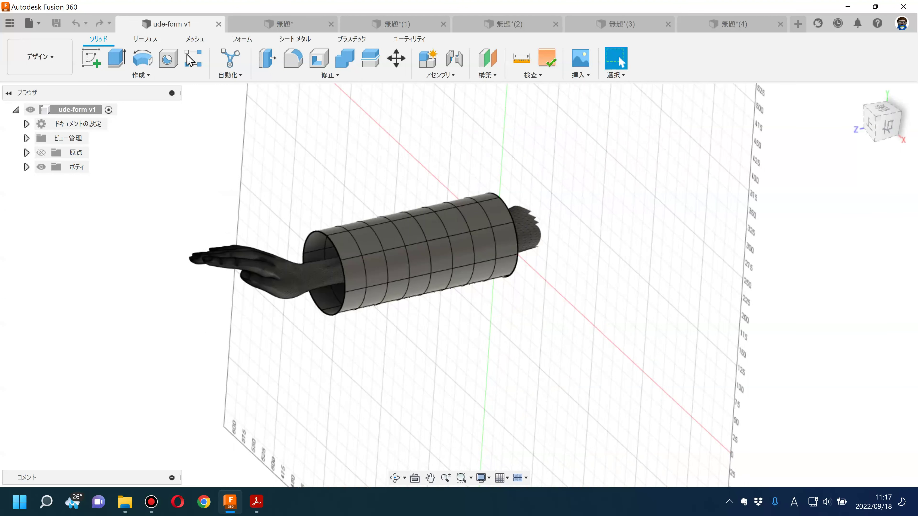
pyautogui.click(244, 40)
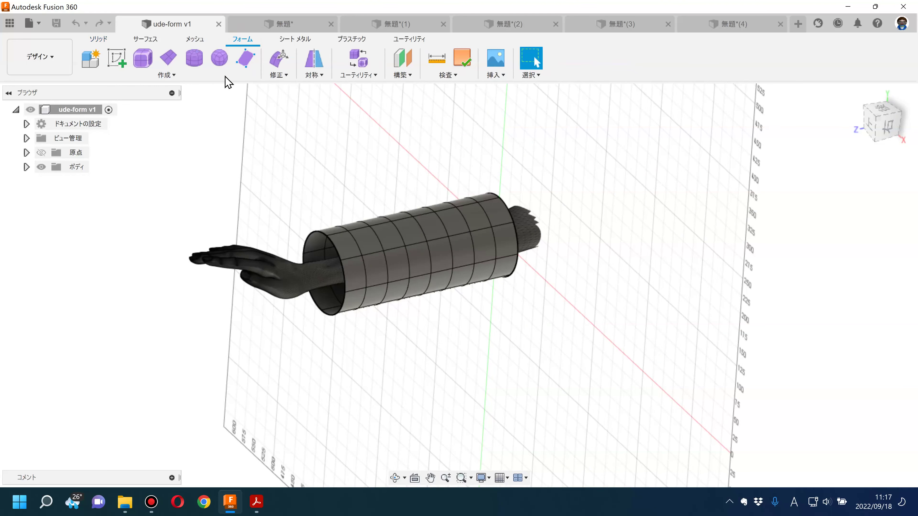
pyautogui.click(277, 74)
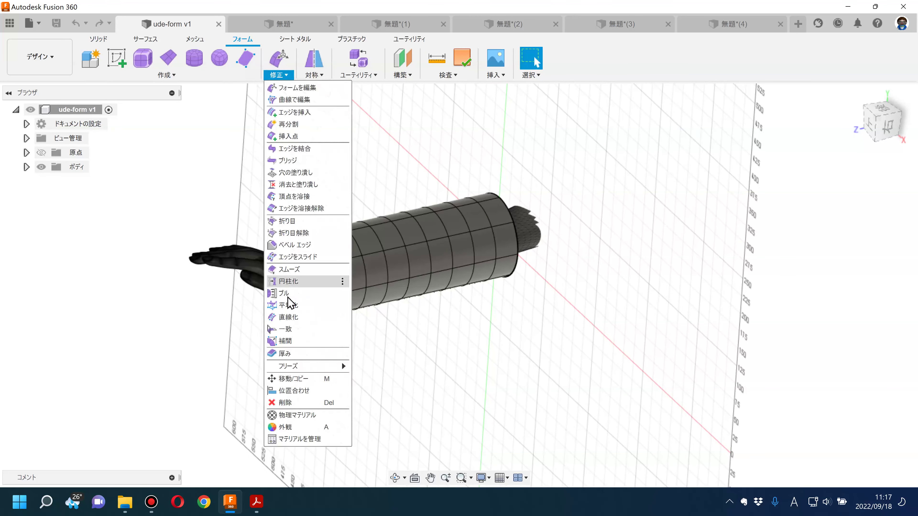
pyautogui.click(286, 293)
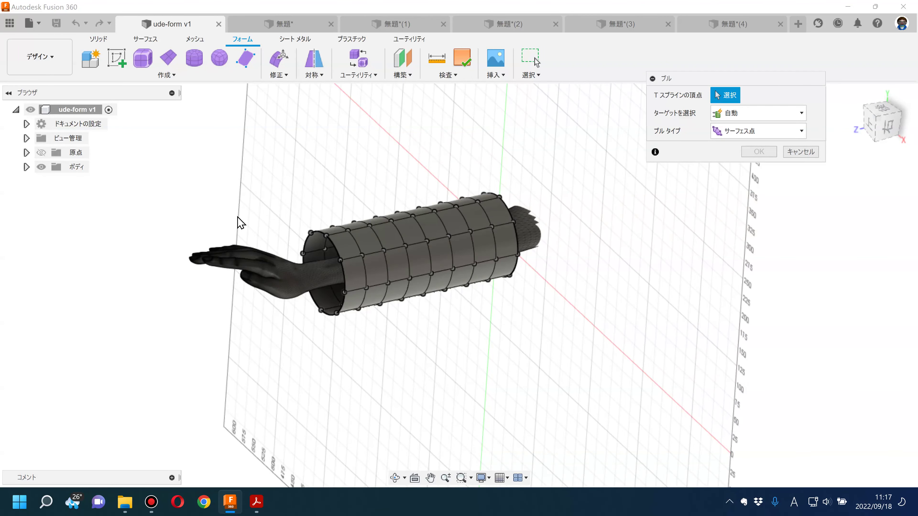
pyautogui.moveTo(559, 132); pyautogui.dragTo(223, 380)
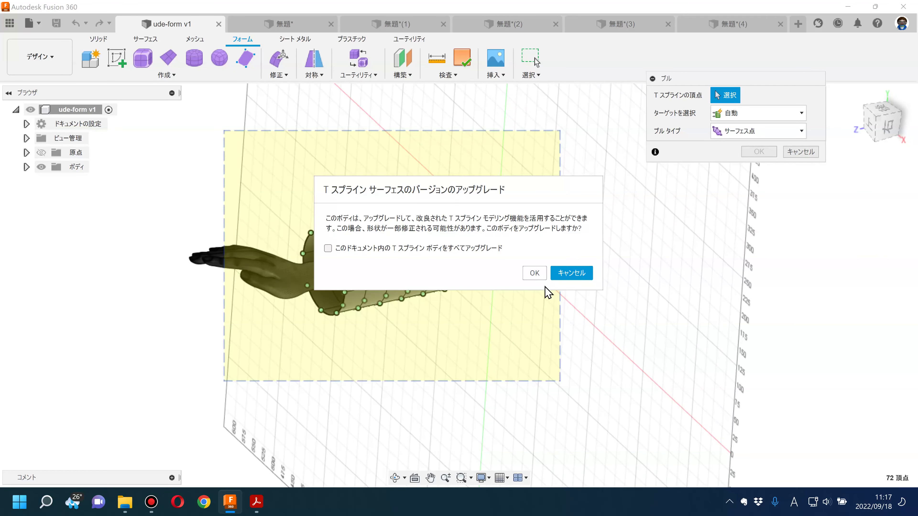
pyautogui.click(536, 274)
pyautogui.click(759, 151)
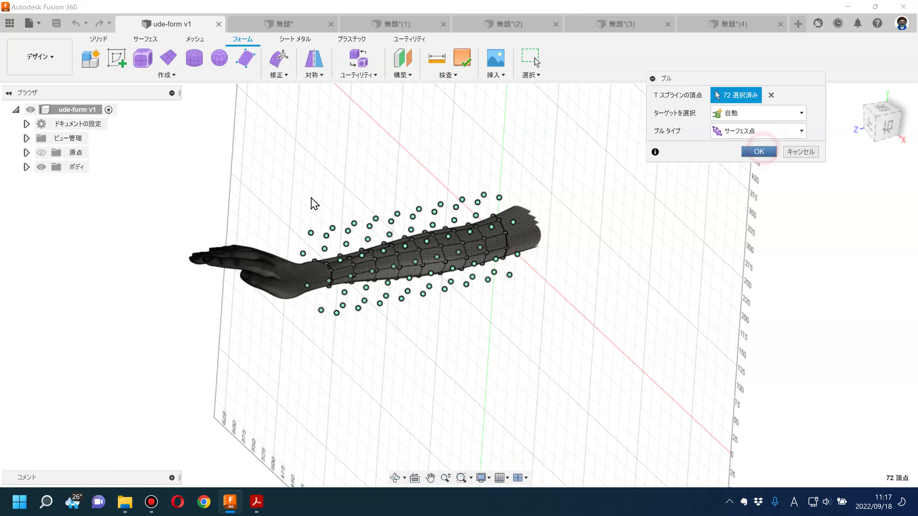
# - Toggle the T-spline body's visibility to inspect the arm mesh underneath
pyautogui.click(26, 167)
pyautogui.click(52, 180)
pyautogui.click(52, 181)
pyautogui.click(52, 180)
pyautogui.scroll(3, 366, 248)
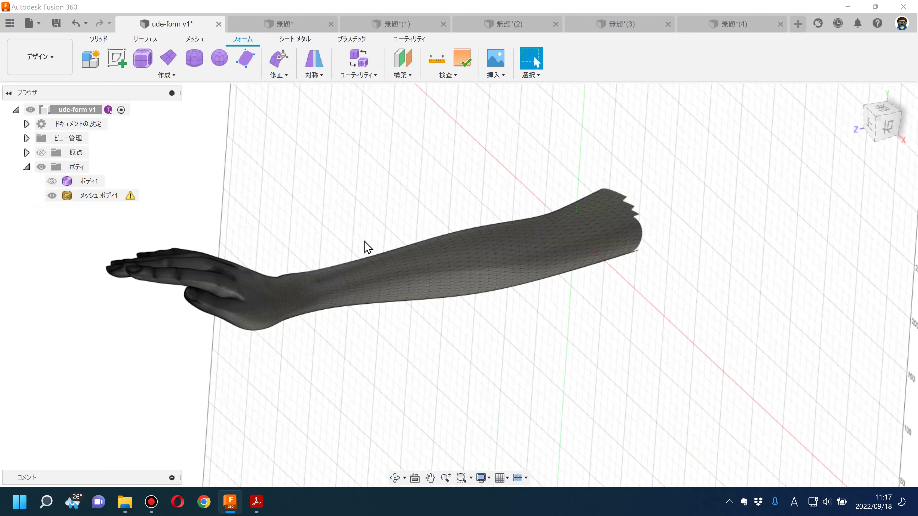
pyautogui.keyDown('shift'); pyautogui.moveTo(366, 248); pyautogui.dragTo(404, 261, button='middle'); pyautogui.keyUp('shift')
# - Start a mesh repair on the arm body, review repair types, then cancel it
pyautogui.click(133, 196)
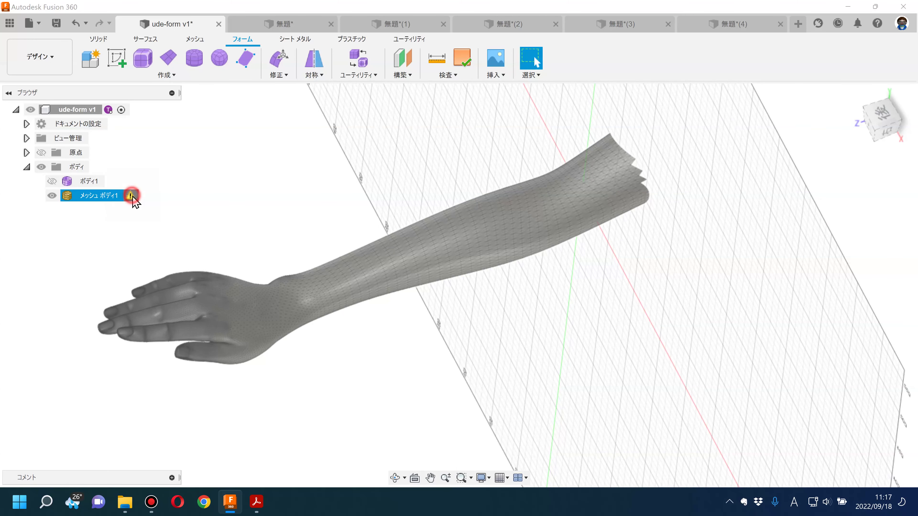
pyautogui.click(130, 196)
pyautogui.click(719, 113)
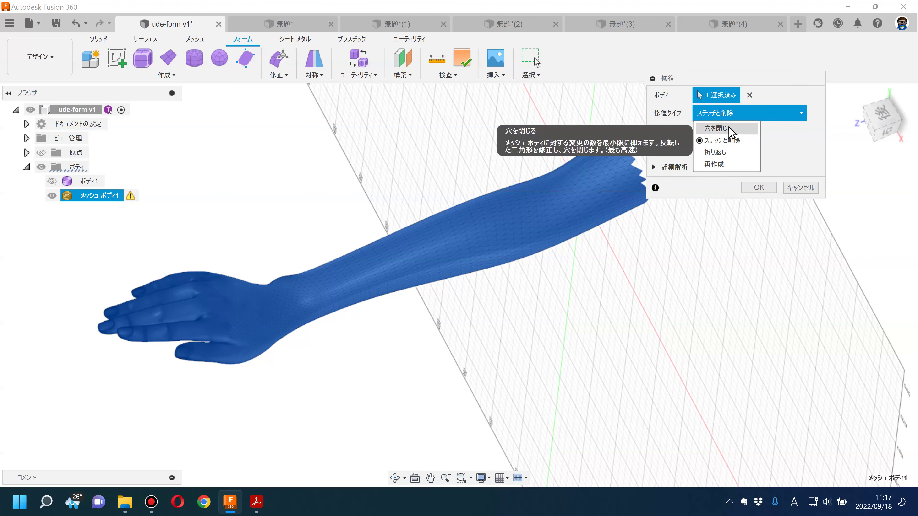
pyautogui.click(750, 95)
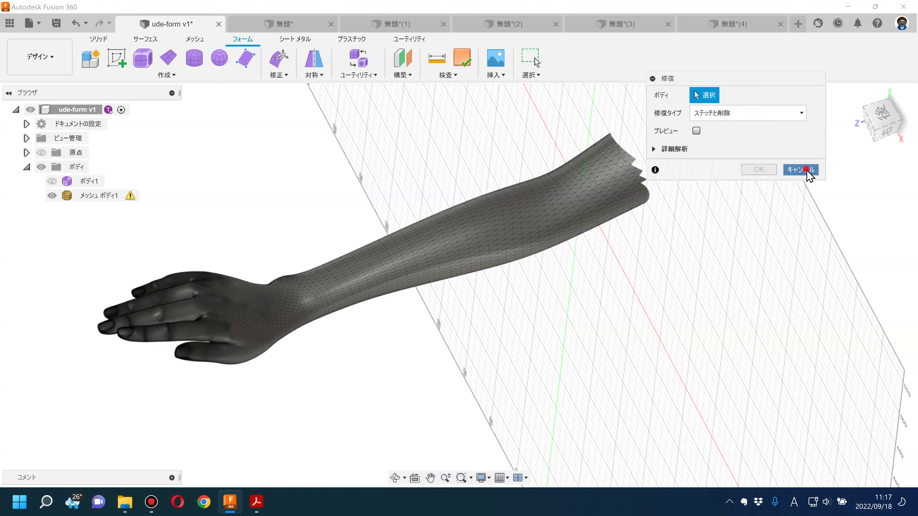
pyautogui.click(801, 170)
# - Show the T-spline sleeve again and orbit around the wrapped forearm
pyautogui.click(52, 181)
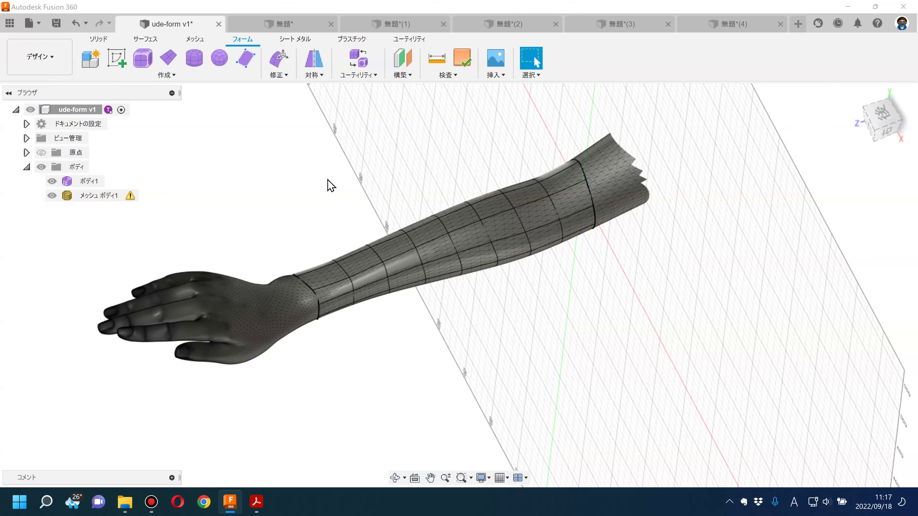
pyautogui.keyDown('shift'); pyautogui.moveTo(328, 185); pyautogui.dragTo(346, 169, button='middle'); pyautogui.keyUp('shift')
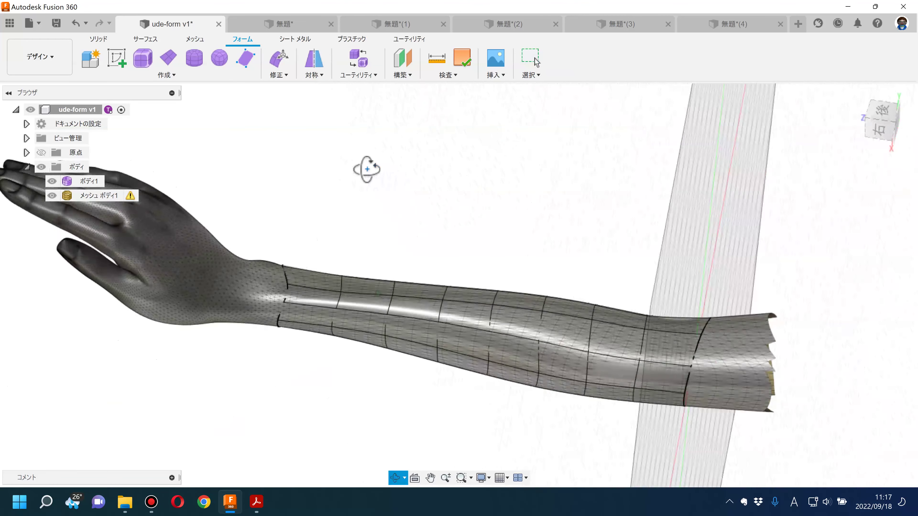
pyautogui.keyDown('shift'); pyautogui.moveTo(346, 169); pyautogui.dragTo(376, 180, button='middle'); pyautogui.keyUp('shift')
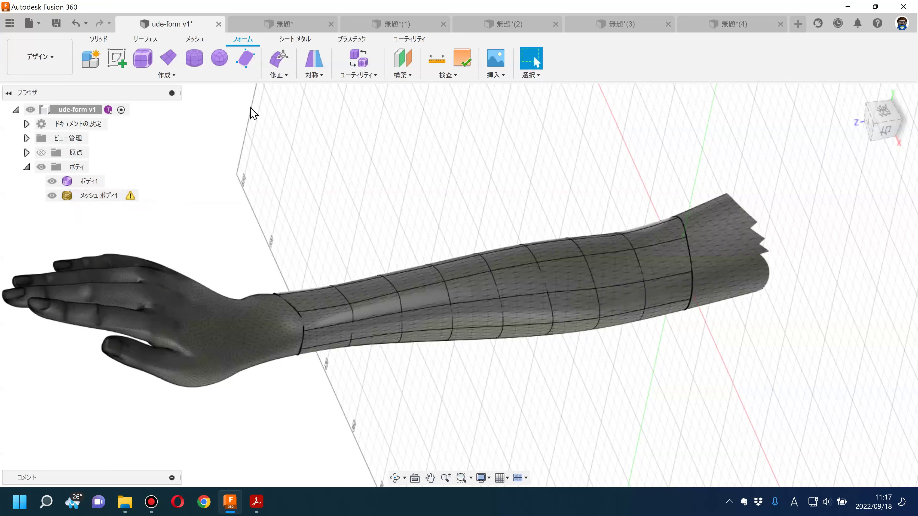
pyautogui.click(278, 75)
# - Thicken the forearm T-spline body, hide メッシュ ボディ1, and view the tube's open end
pyautogui.click(285, 353)
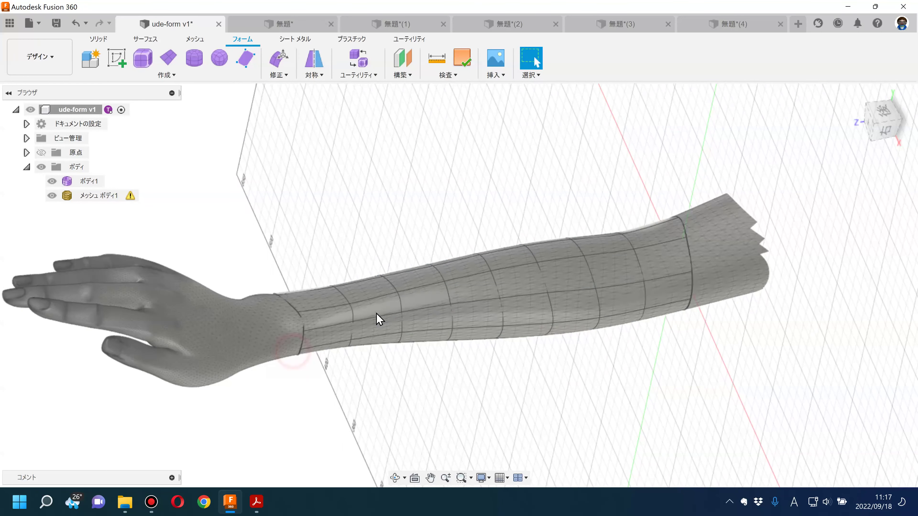
pyautogui.click(375, 312)
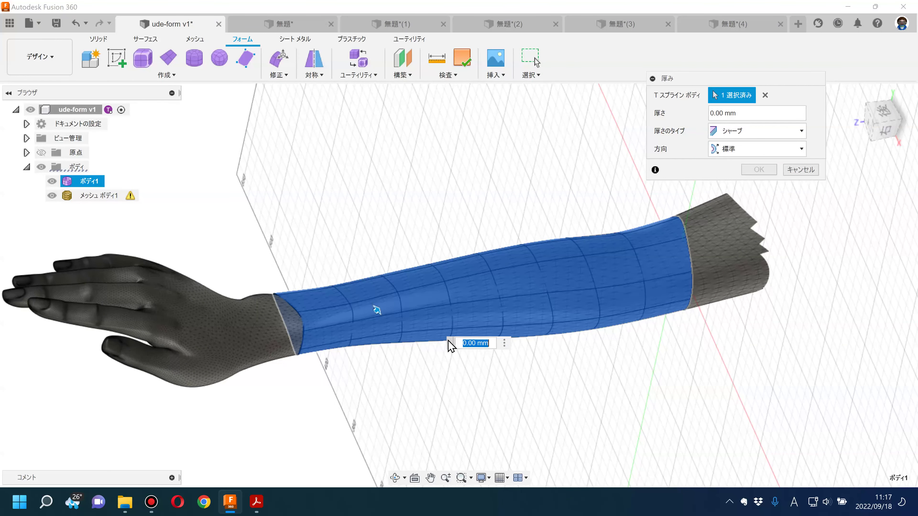
pyautogui.press('Return')
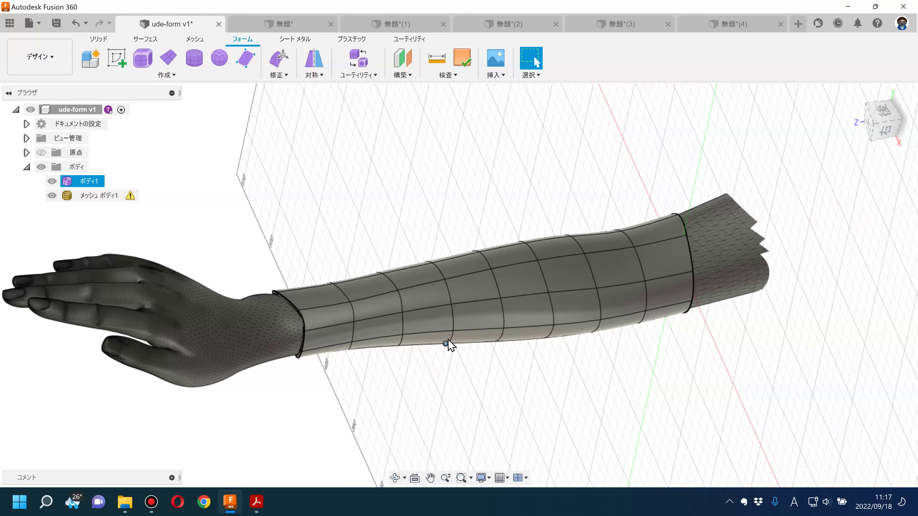
pyautogui.click(52, 196)
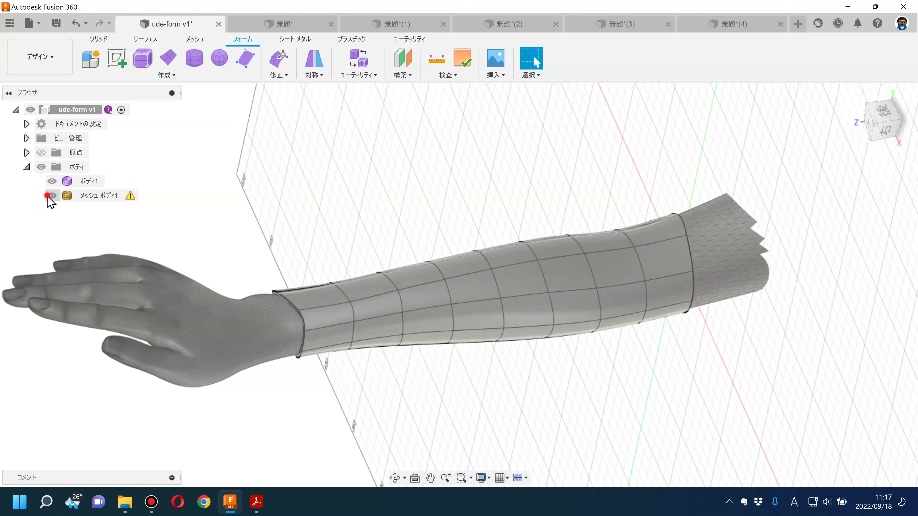
pyautogui.keyDown('shift'); pyautogui.moveTo(287, 235); pyautogui.dragTo(266, 328, button='middle'); pyautogui.keyUp('shift')
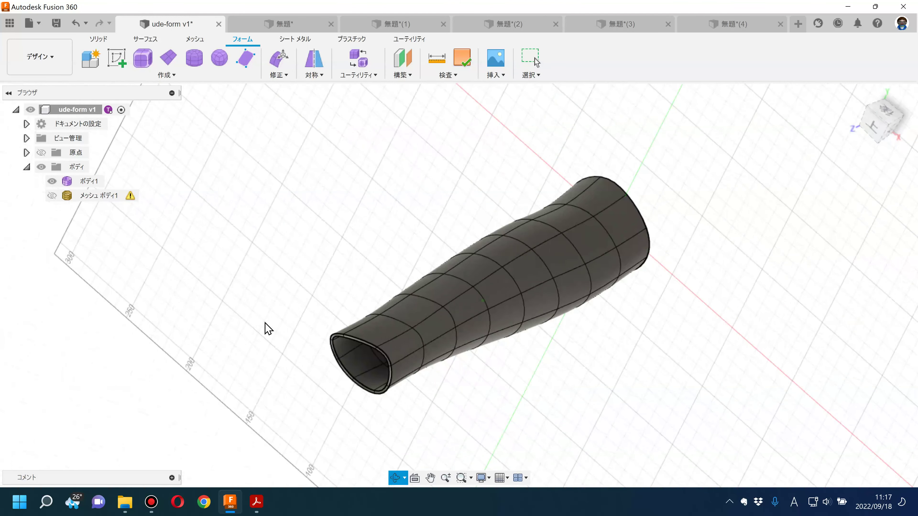
pyautogui.click(266, 512)
# - Advance the slides to page 25 on freeze (フリーズ), then return to Fusion 360
pyautogui.scroll(-1, 740, 402)
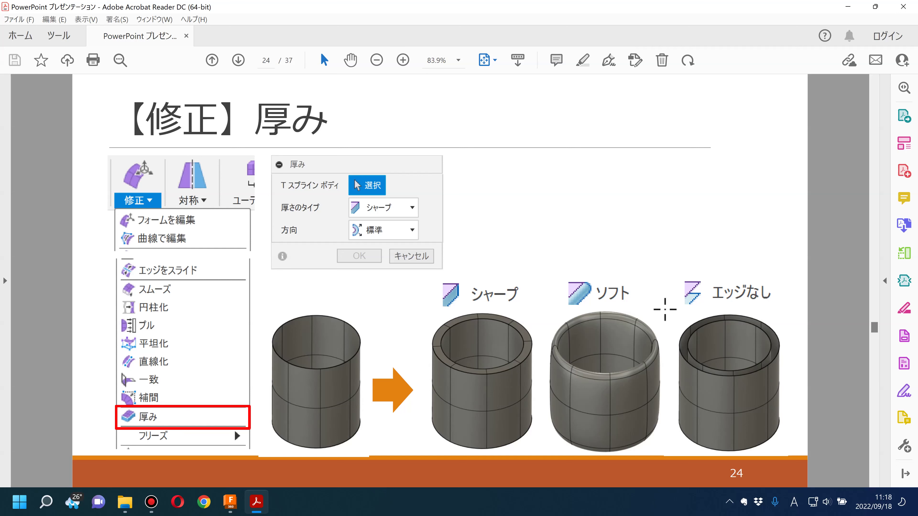
pyautogui.press('Right')
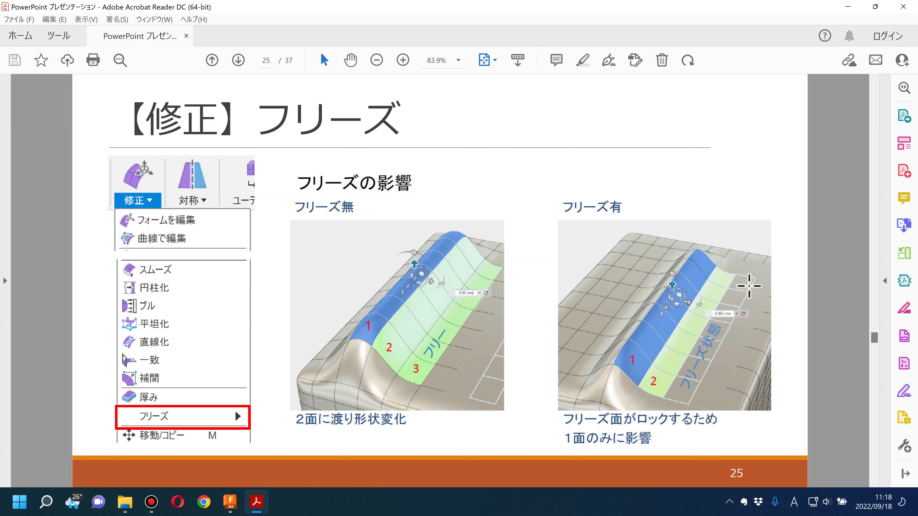
pyautogui.click(237, 508)
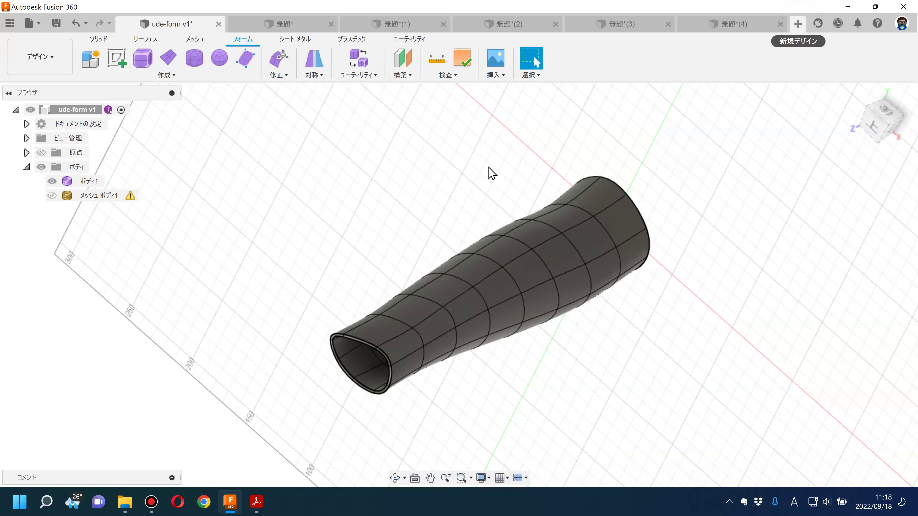
# - Start a new blank design in the Form workspace
pyautogui.hotkey('ctrl', 'n')
pyautogui.click(161, 75)
pyautogui.click(220, 61)
# - Create a 190 × 210 mm centre-rectangle plane with 9 × 9 faces and select its centre face
pyautogui.click(153, 74)
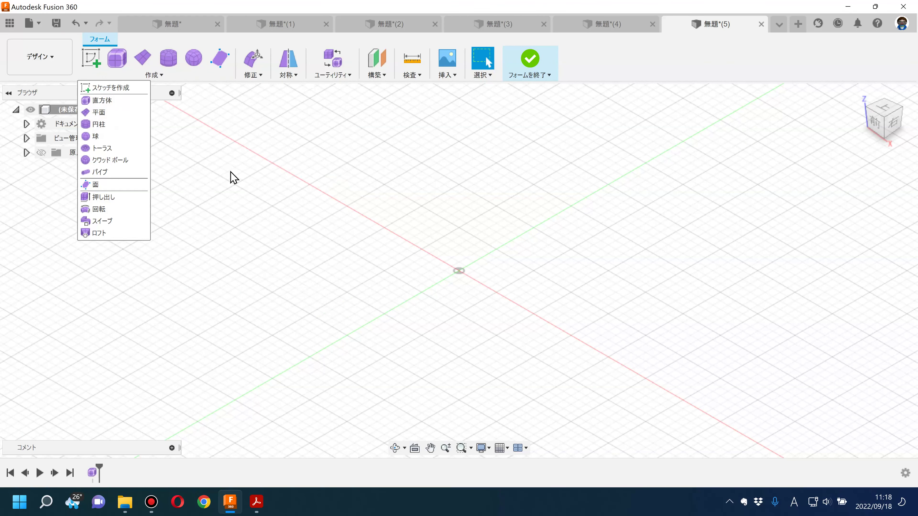
pyautogui.click(105, 113)
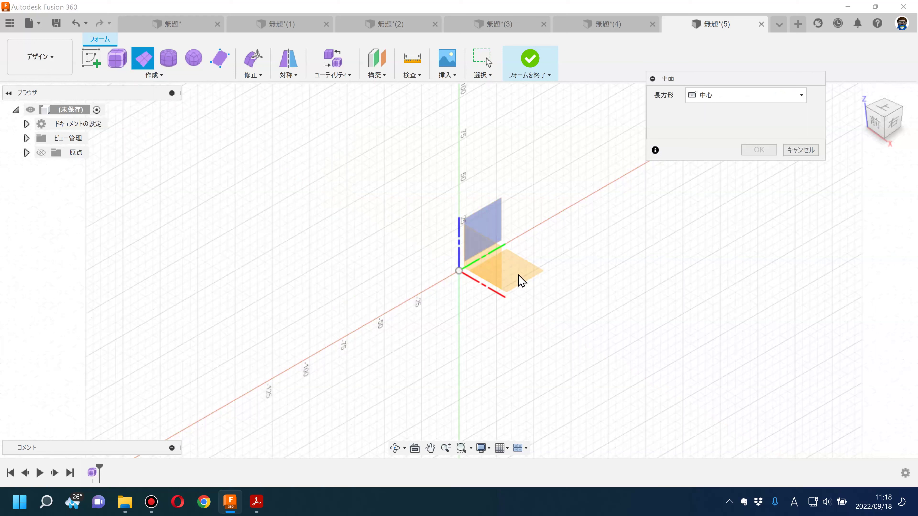
pyautogui.click(454, 271)
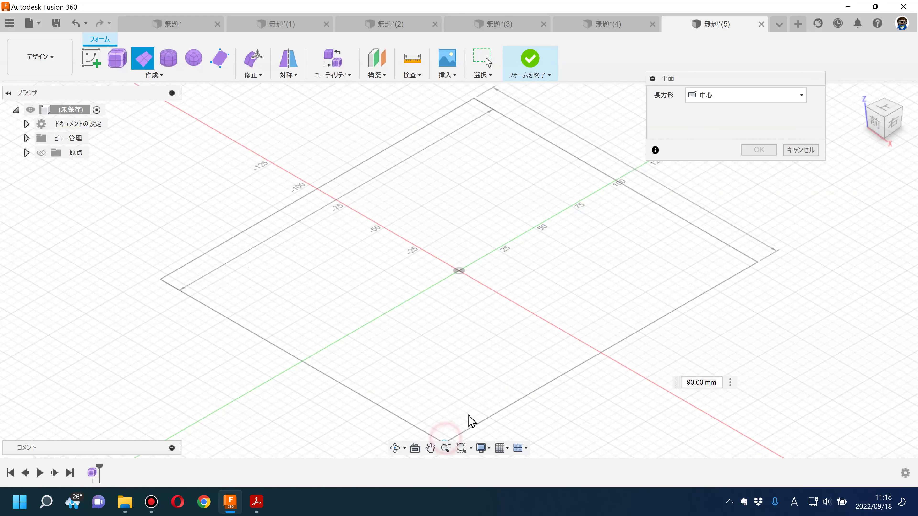
pyautogui.click(447, 440)
pyautogui.click(735, 116)
pyautogui.write('9')
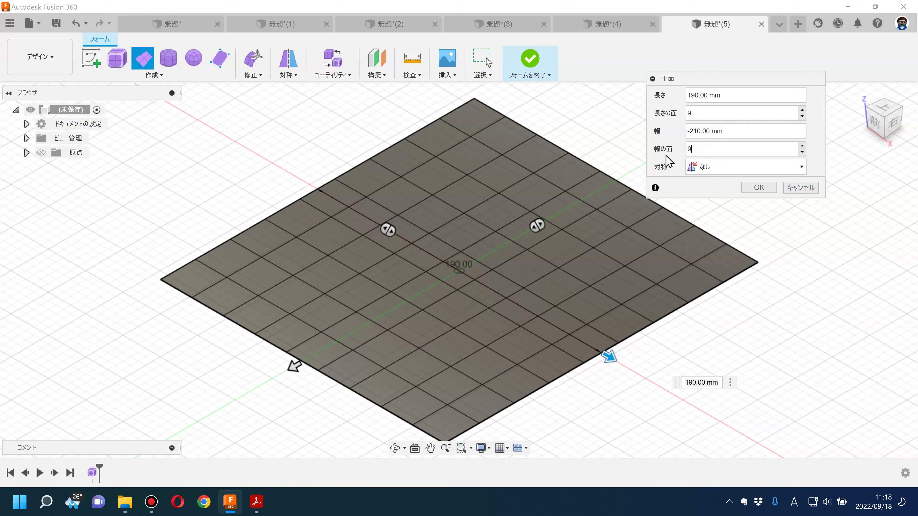
pyautogui.click(759, 188)
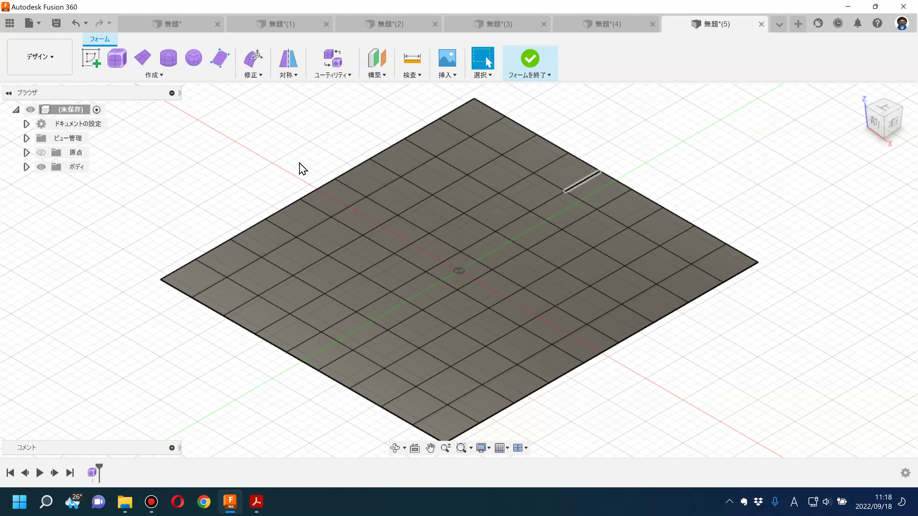
pyautogui.click(256, 71)
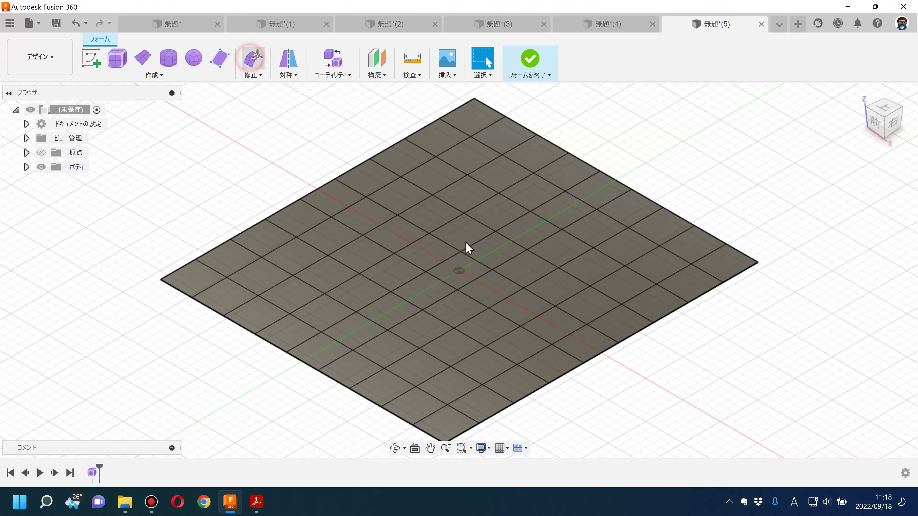
pyautogui.click(463, 256)
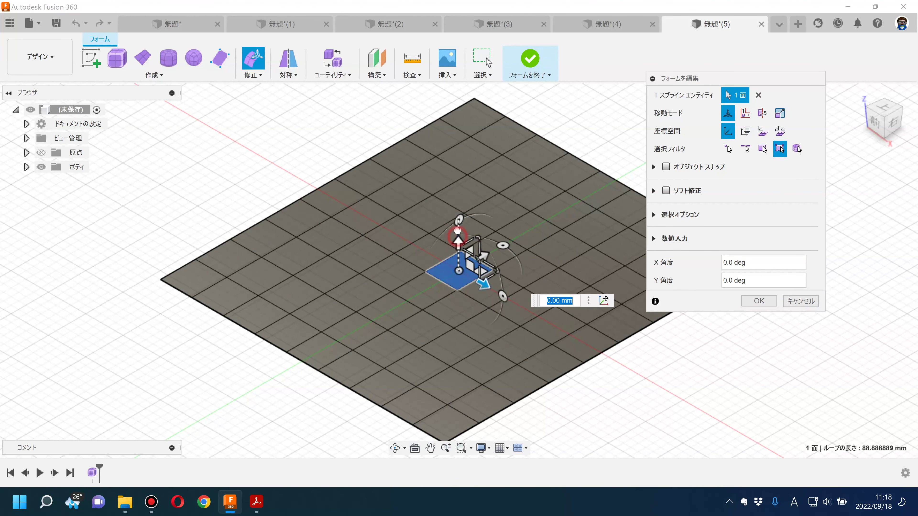
# - Test-pull the centre face and cancel, then freeze one face of the plane
pyautogui.moveTo(459, 249); pyautogui.dragTo(459, 213)
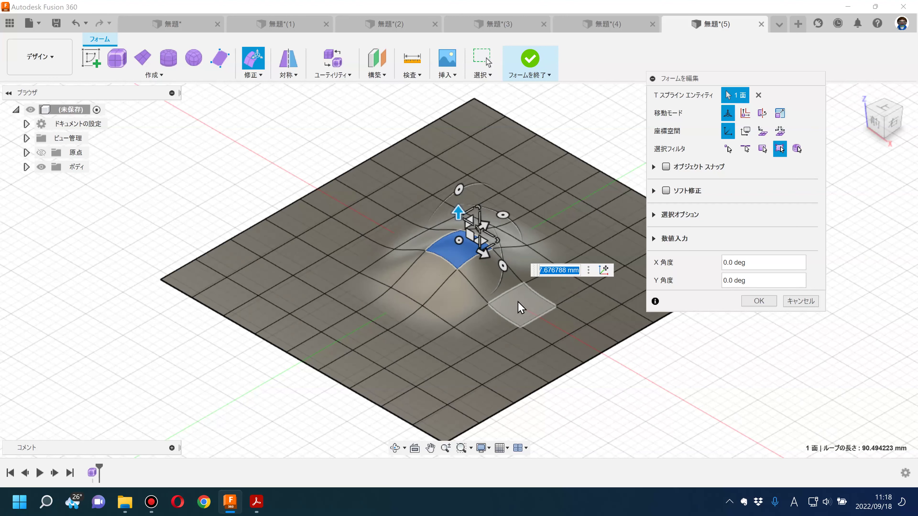
pyautogui.click(799, 302)
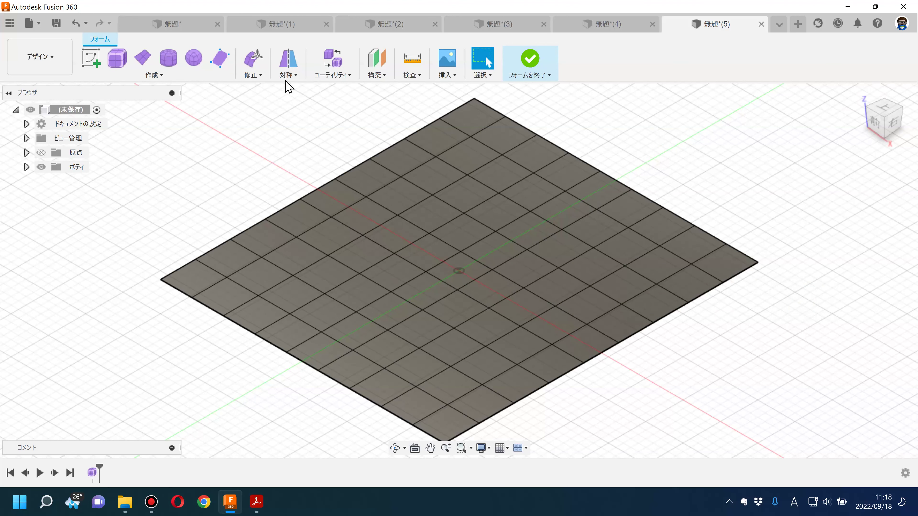
pyautogui.click(253, 74)
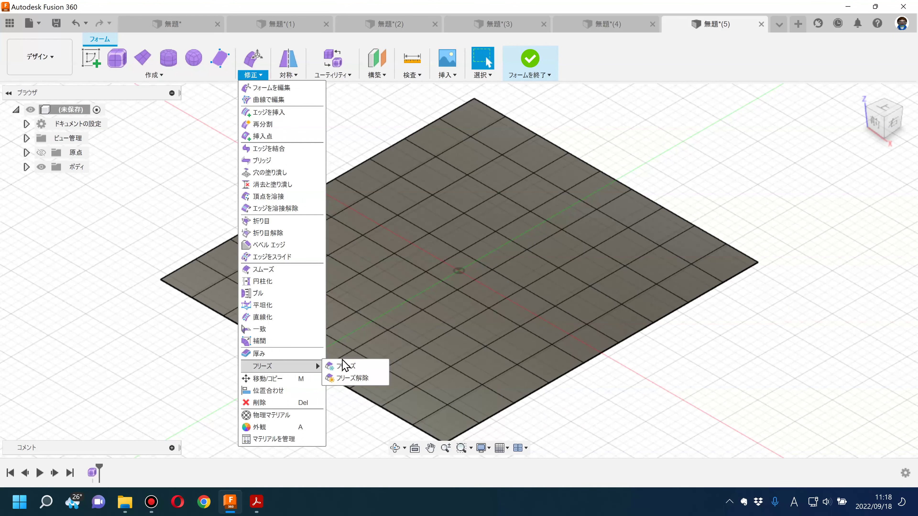
pyautogui.click(348, 366)
pyautogui.click(518, 310)
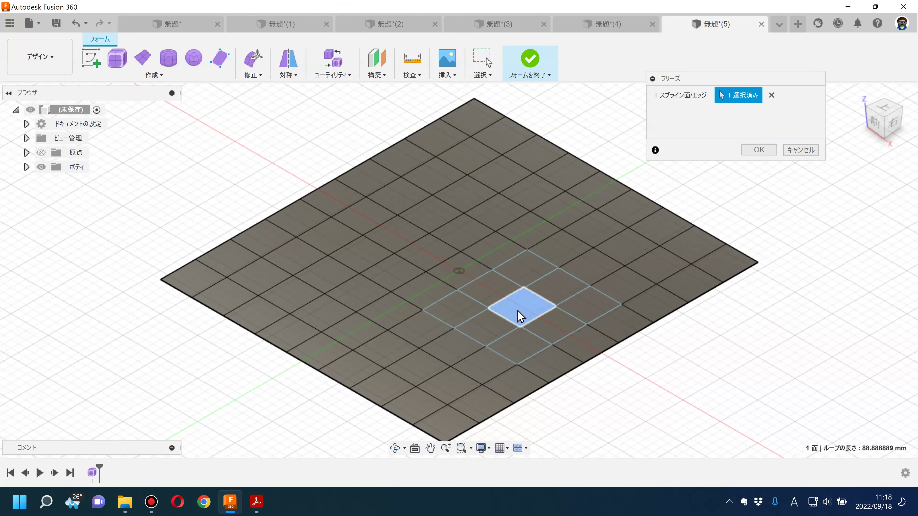
pyautogui.click(759, 150)
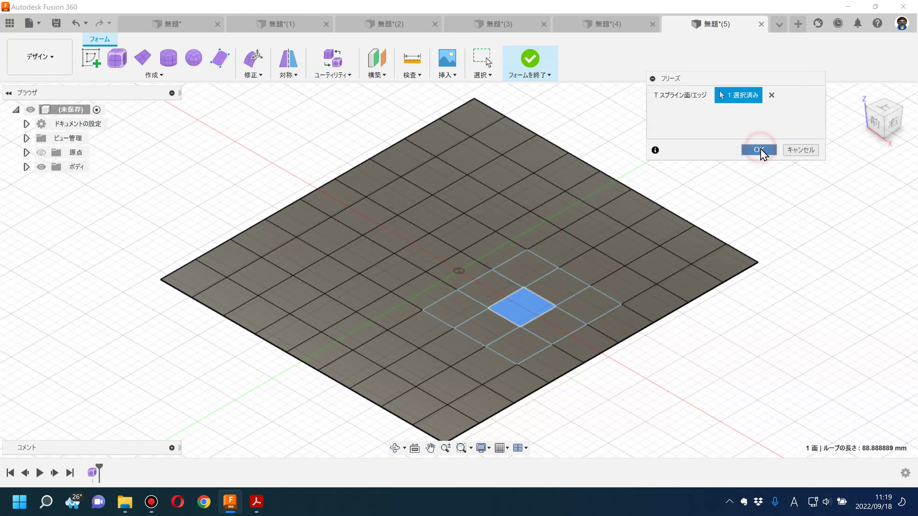
# - Pull a face beside the frozen one into a bump, inspect it, and cancel
pyautogui.click(254, 61)
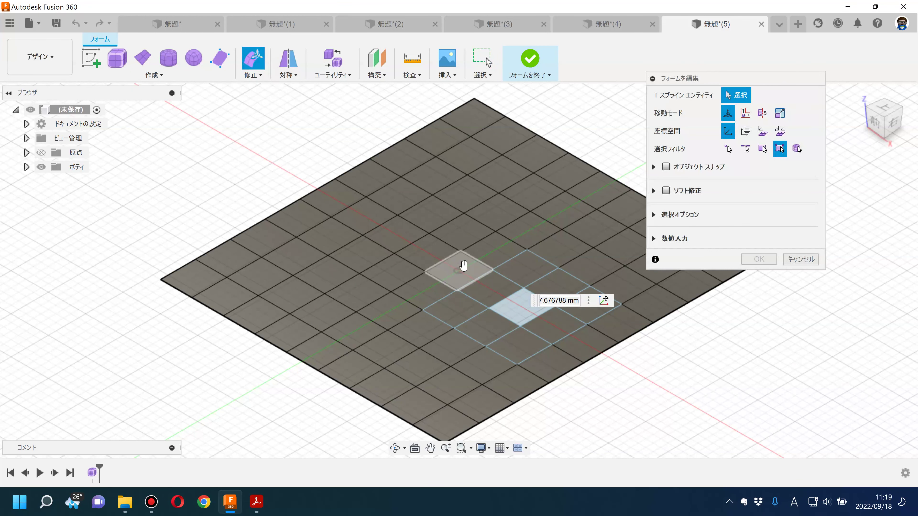
pyautogui.click(464, 274)
pyautogui.scroll(2, 464, 274)
pyautogui.moveTo(464, 190); pyautogui.dragTo(456, 181)
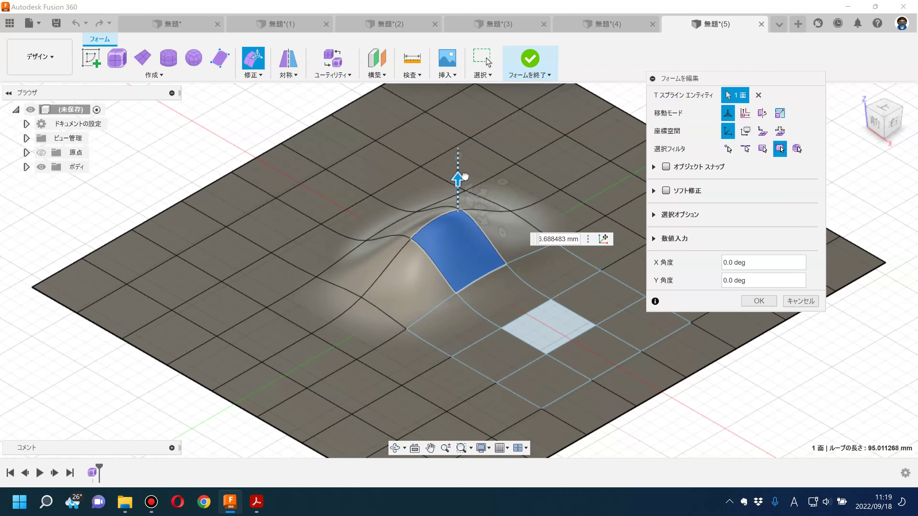
pyautogui.moveTo(469, 320)
pyautogui.keyDown('shift'); pyautogui.mouseDown(button='middle')
pyautogui.moveTo(513, 279)
pyautogui.moveTo(303, 317)
pyautogui.mouseUp(button='middle'); pyautogui.keyUp('shift')
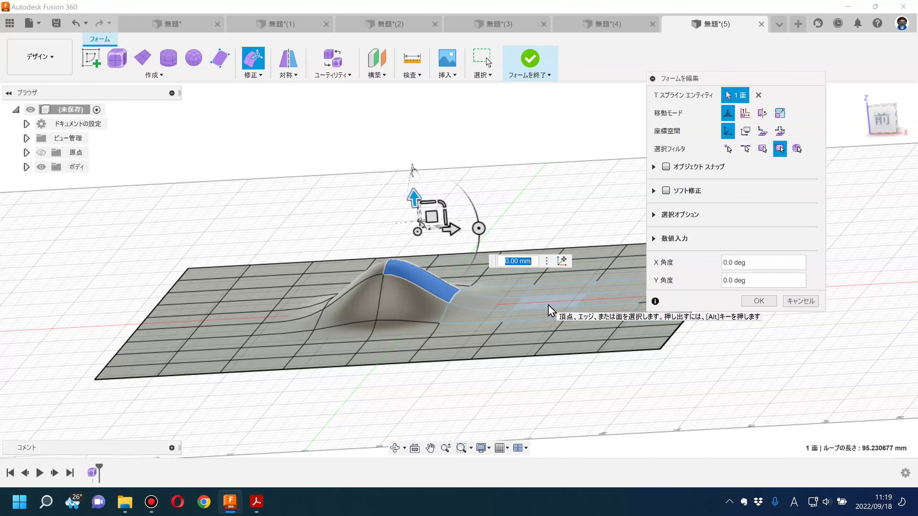
pyautogui.click(801, 301)
pyautogui.keyDown('shift'); pyautogui.moveTo(762, 324); pyautogui.dragTo(567, 333, button='middle'); pyautogui.keyUp('shift')
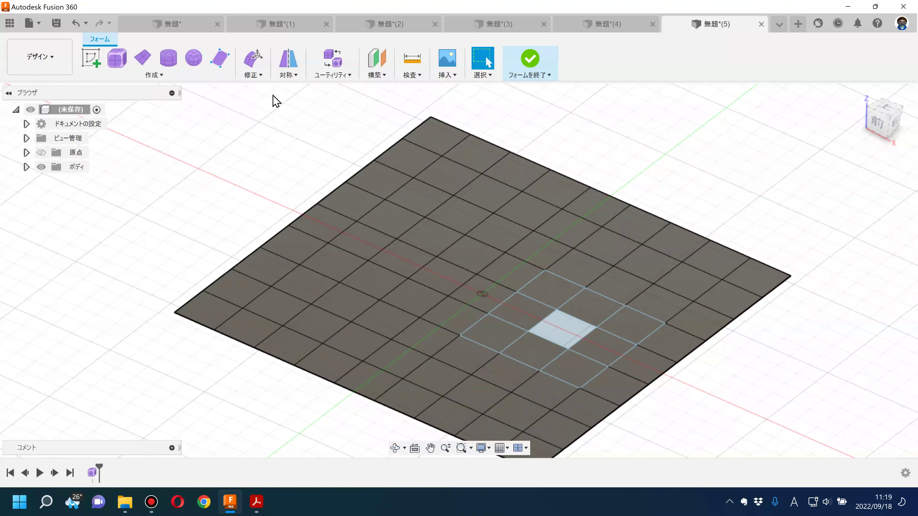
# - Unfreeze the face and bring back the フリーズ slide
pyautogui.click(252, 75)
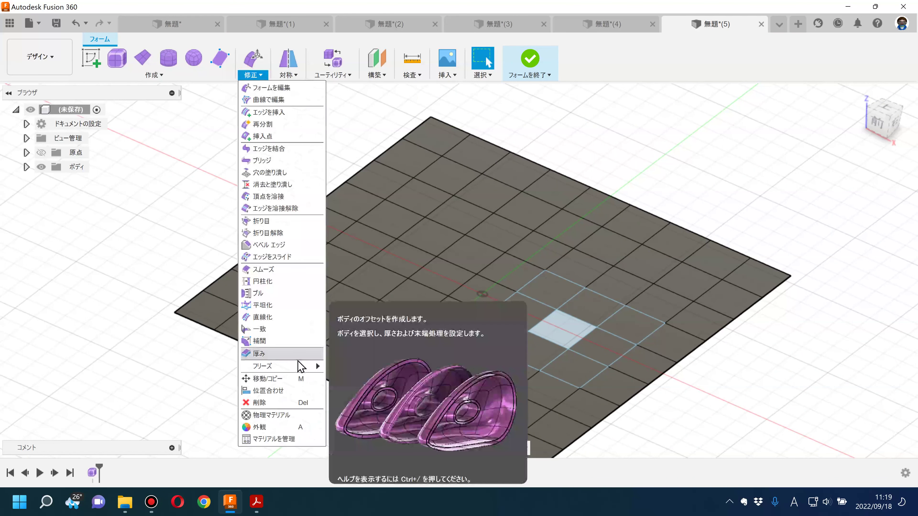
pyautogui.moveTo(262, 365)
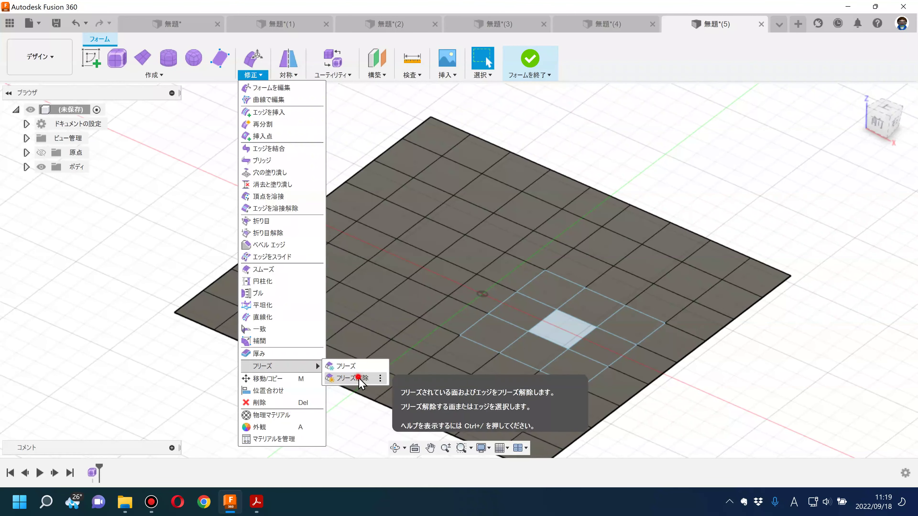
pyautogui.click(358, 378)
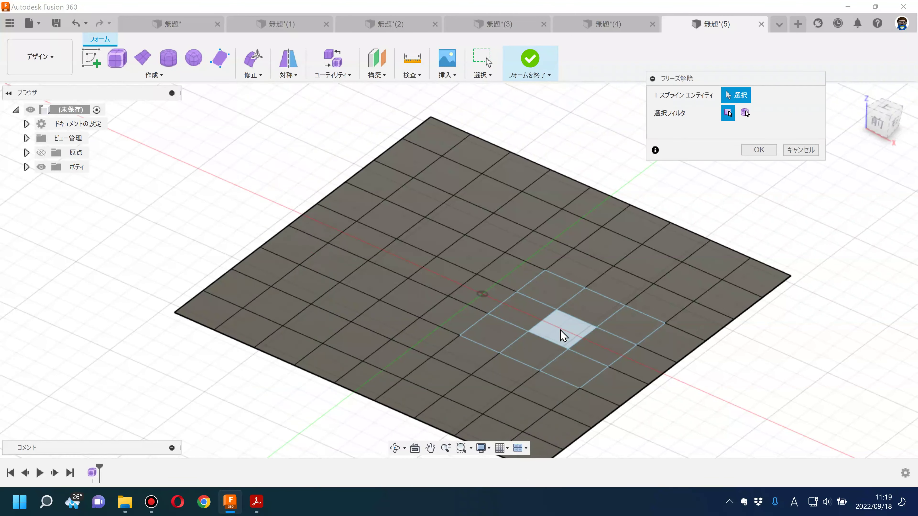
pyautogui.click(759, 150)
pyautogui.click(257, 502)
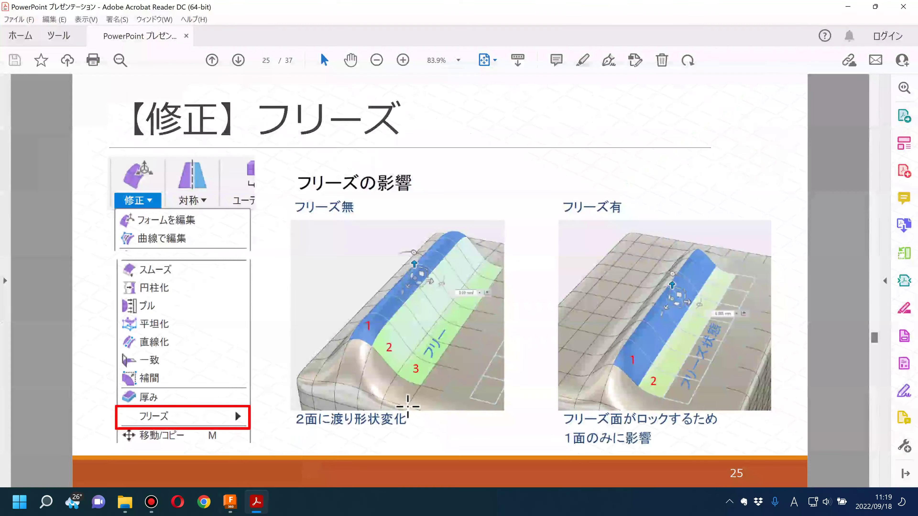
# - Show slide 26 on soft modification (ソフト修正), then return to Fusion 360
pyautogui.press('Right')
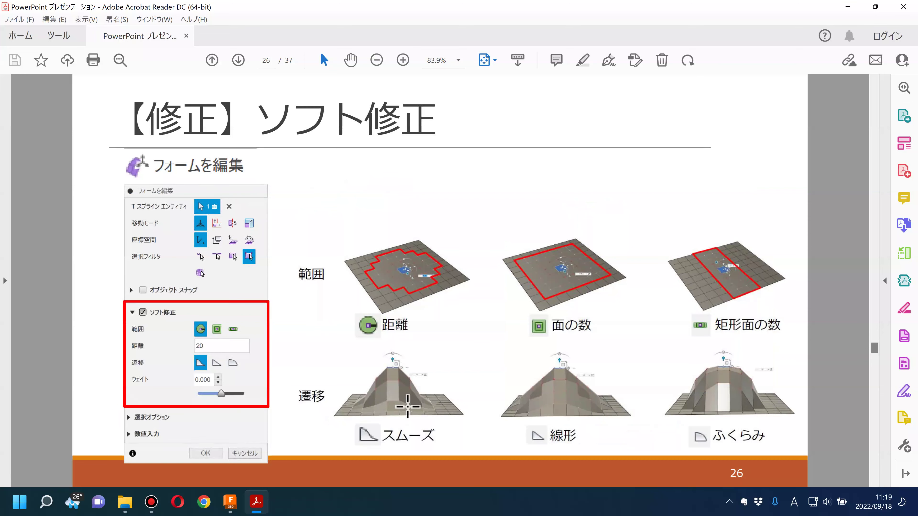
pyautogui.press('Left')
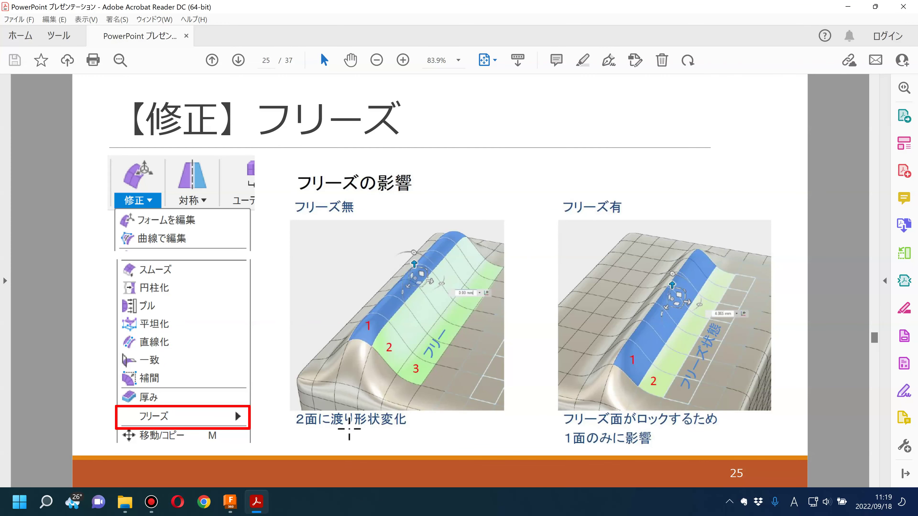
pyautogui.press('Right')
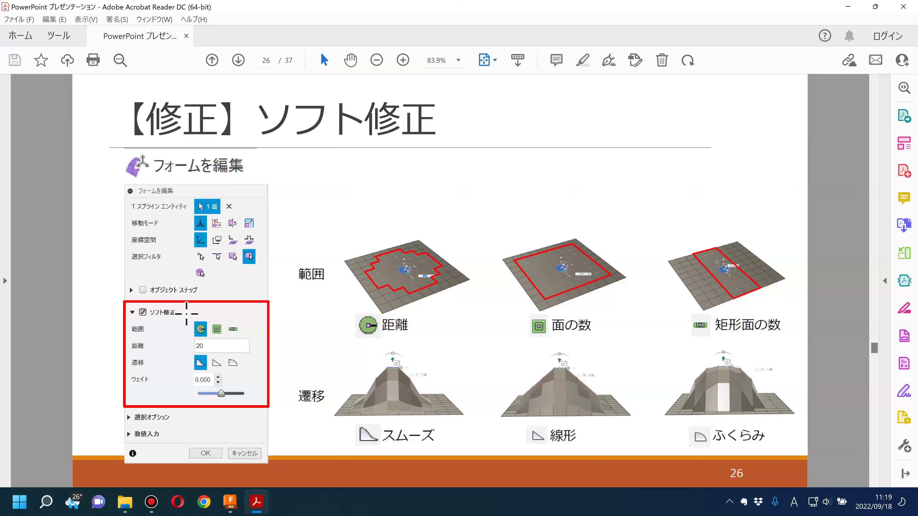
pyautogui.click(230, 501)
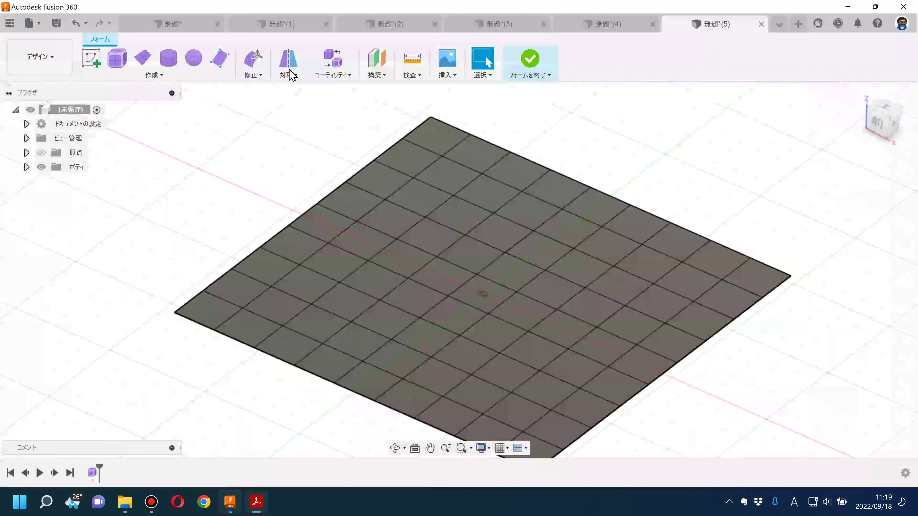
pyautogui.click(486, 300)
pyautogui.click(665, 190)
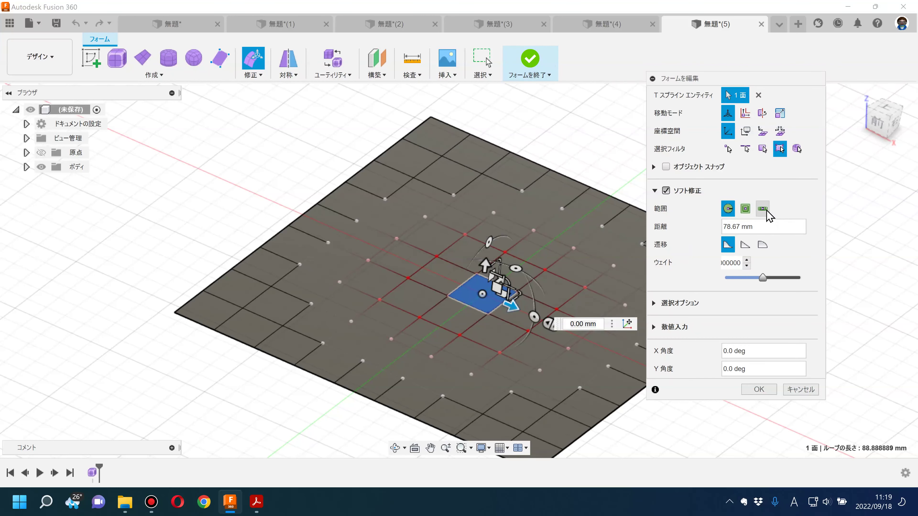
pyautogui.click(746, 210)
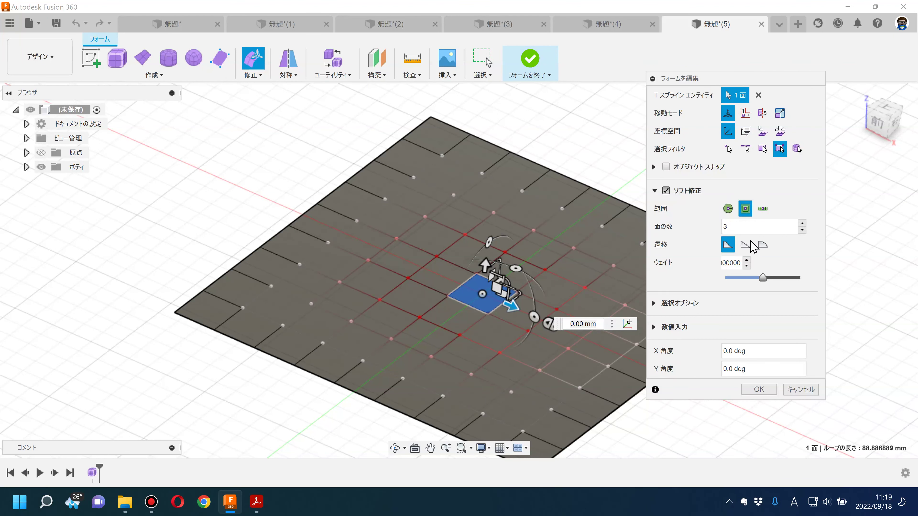
pyautogui.click(802, 223)
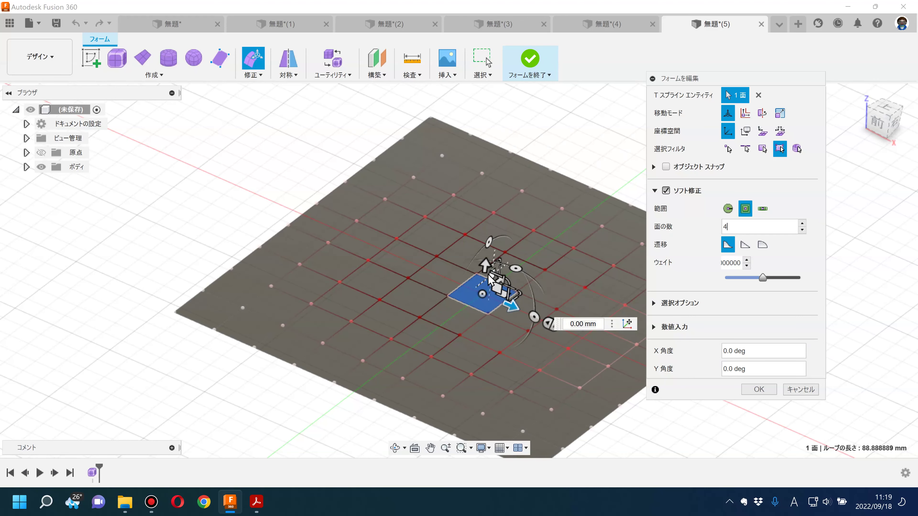
pyautogui.moveTo(486, 266)
pyautogui.mouseDown()
pyautogui.moveTo(479, 228)
pyautogui.moveTo(492, 183)
pyautogui.mouseUp()
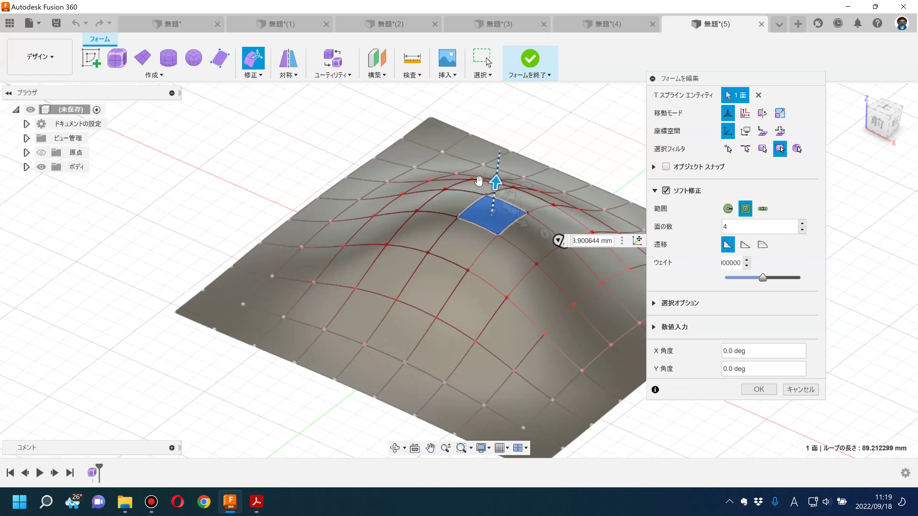
pyautogui.click(876, 126)
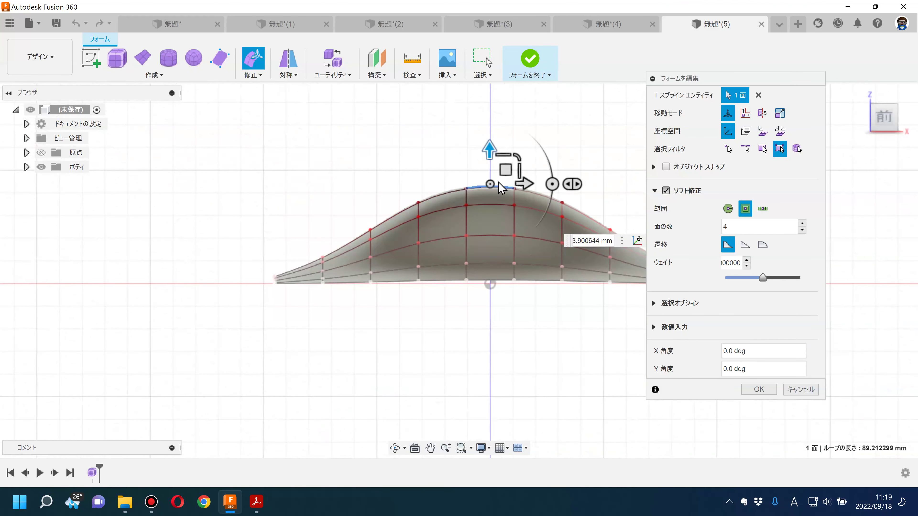
pyautogui.click(746, 244)
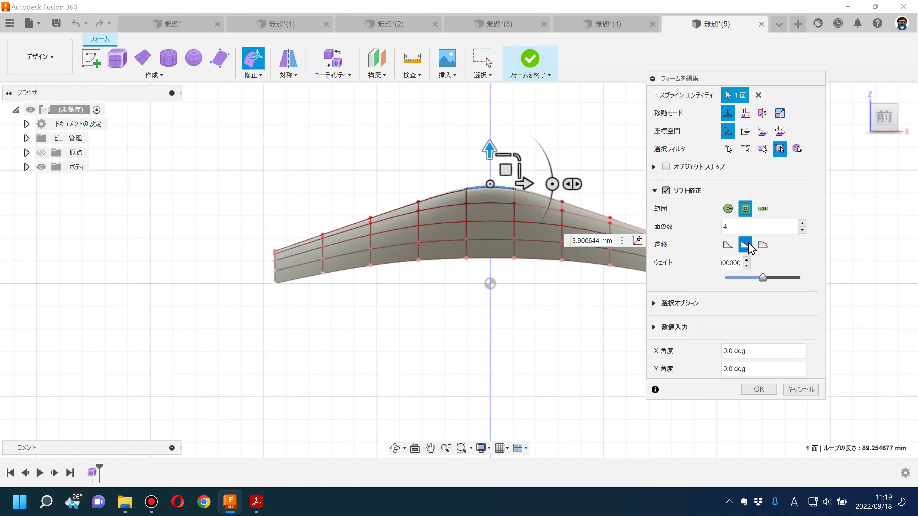
pyautogui.click(762, 245)
pyautogui.moveTo(360, 306); pyautogui.dragTo(254, 322, button='middle')
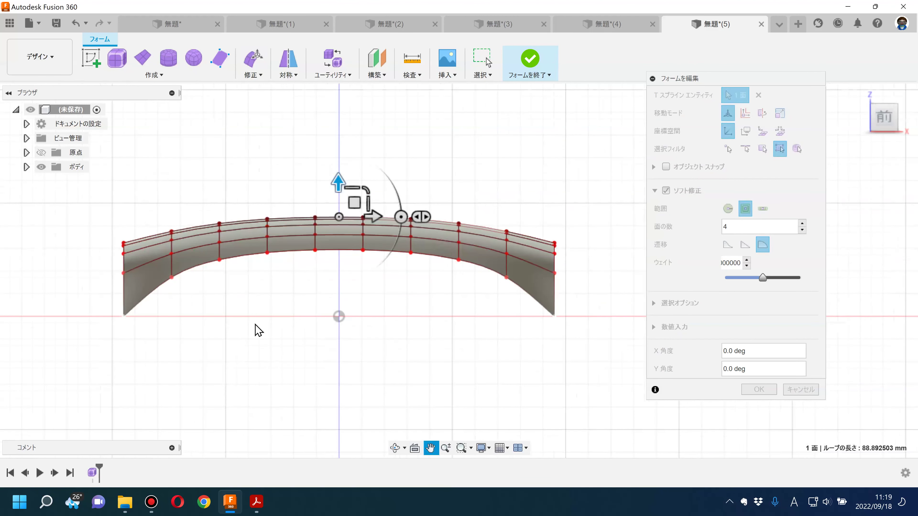
pyautogui.click(745, 245)
pyautogui.click(729, 245)
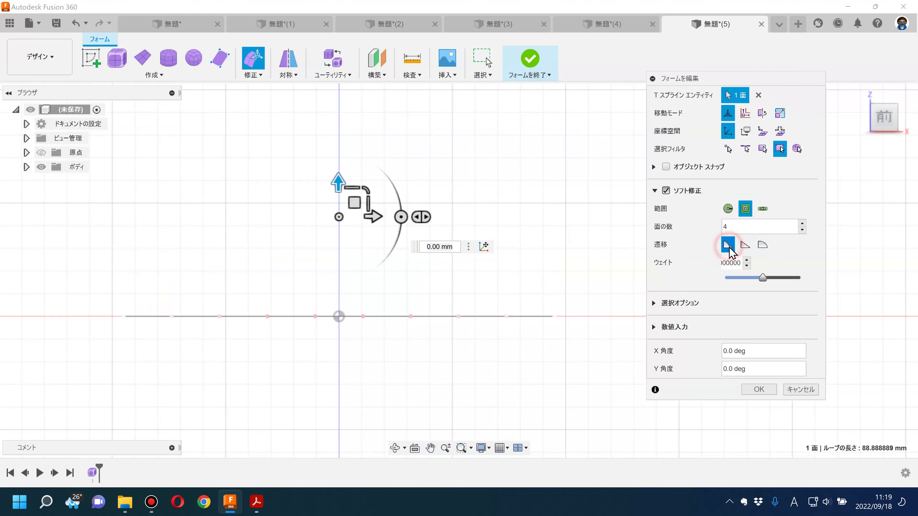
pyautogui.click(801, 390)
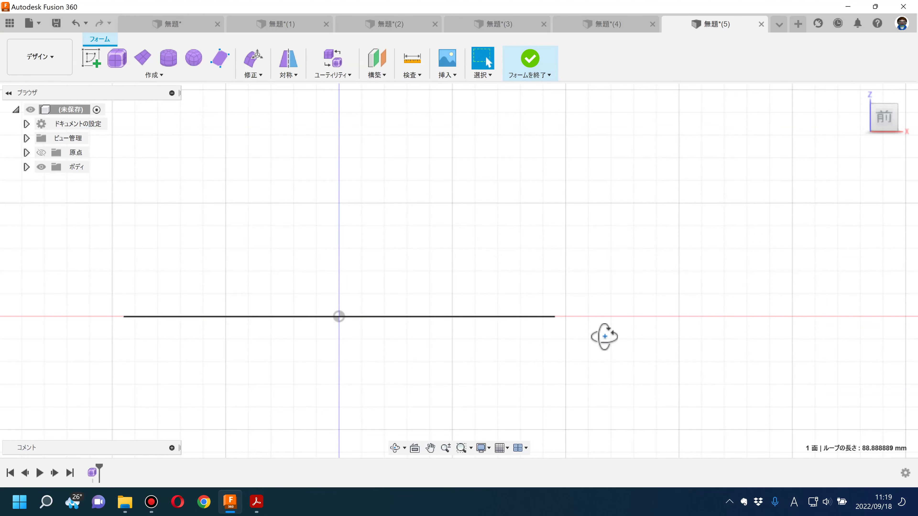
pyautogui.keyDown('shift'); pyautogui.moveTo(635, 335); pyautogui.dragTo(239, 507, button='middle'); pyautogui.keyUp('shift')
pyautogui.click(266, 503)
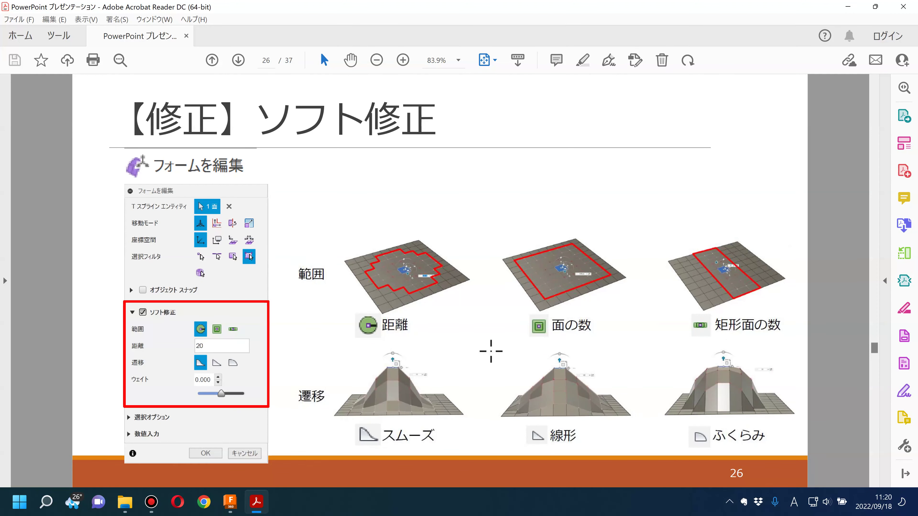
# - Scroll the slides from page 26 to slide 27 on symmetry (対称)
pyautogui.scroll(-1, 491, 351)
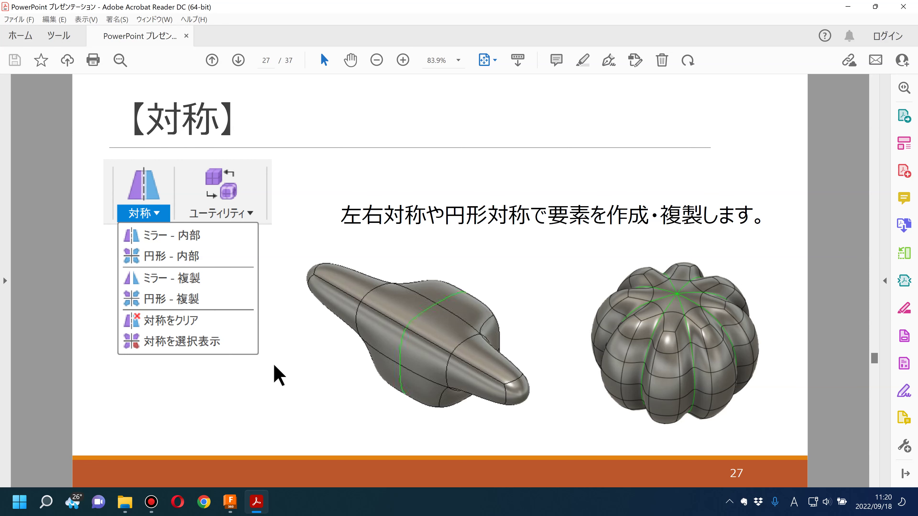
# - In a new Form design, place a QuadBall at the origin about 157 mm across
pyautogui.click(230, 502)
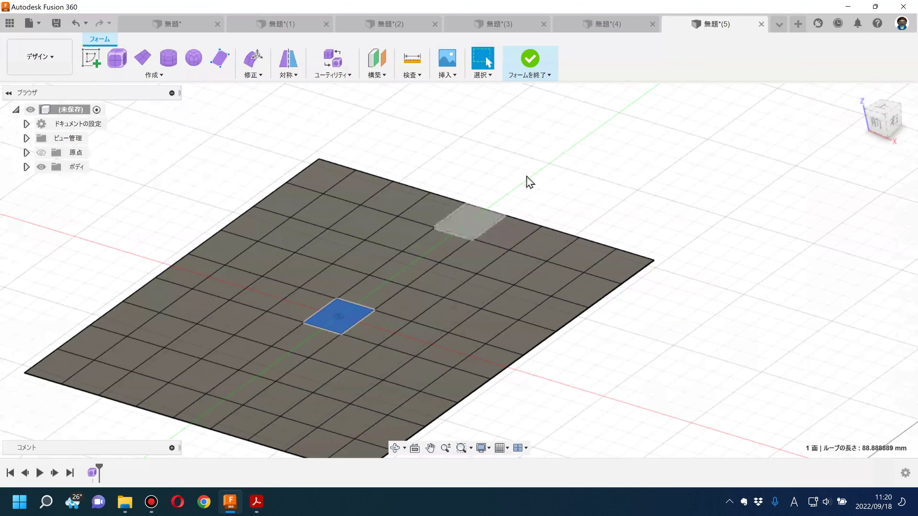
pyautogui.click(795, 24)
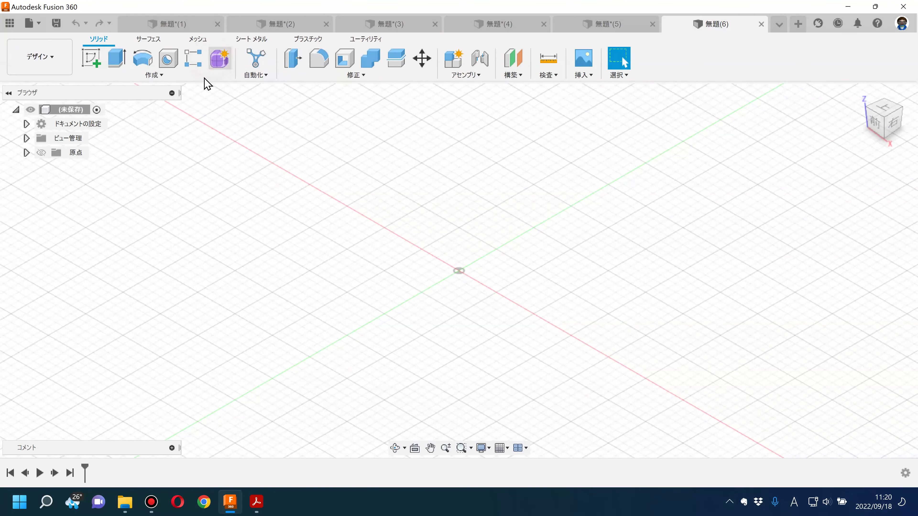
pyautogui.click(116, 58)
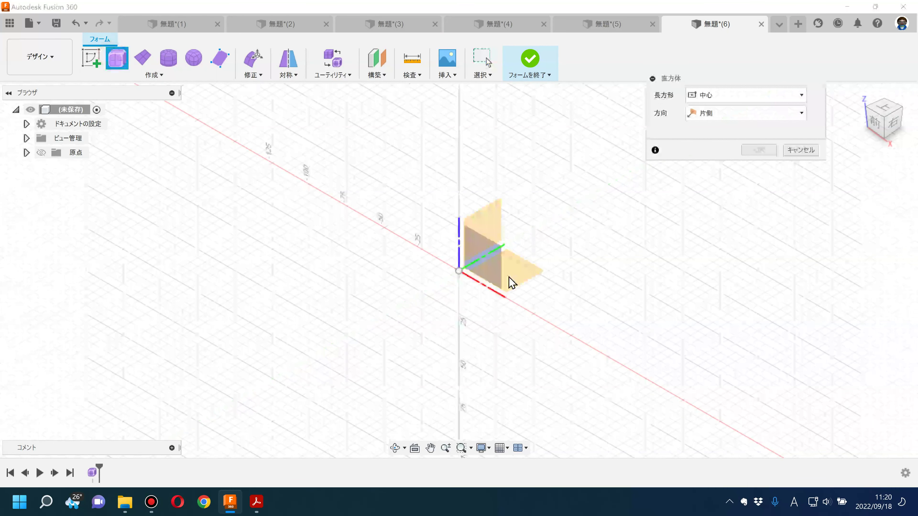
pyautogui.click(193, 58)
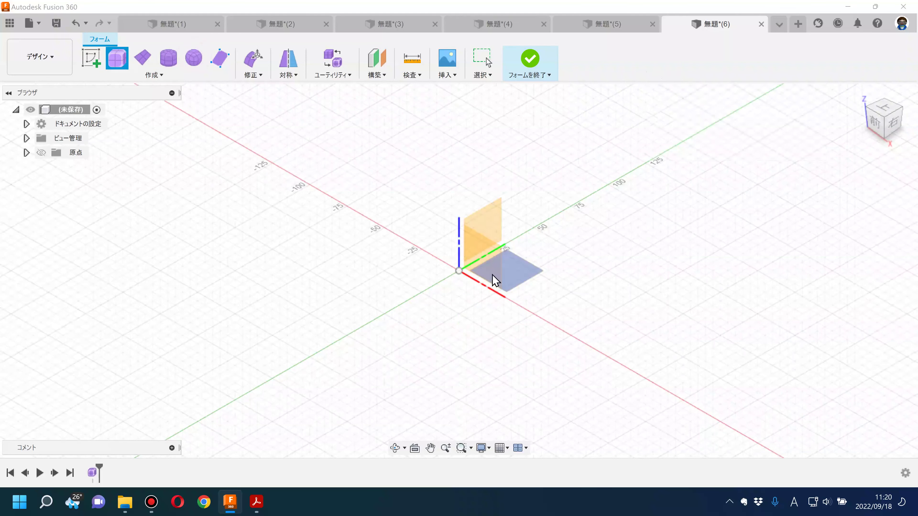
pyautogui.click(480, 274)
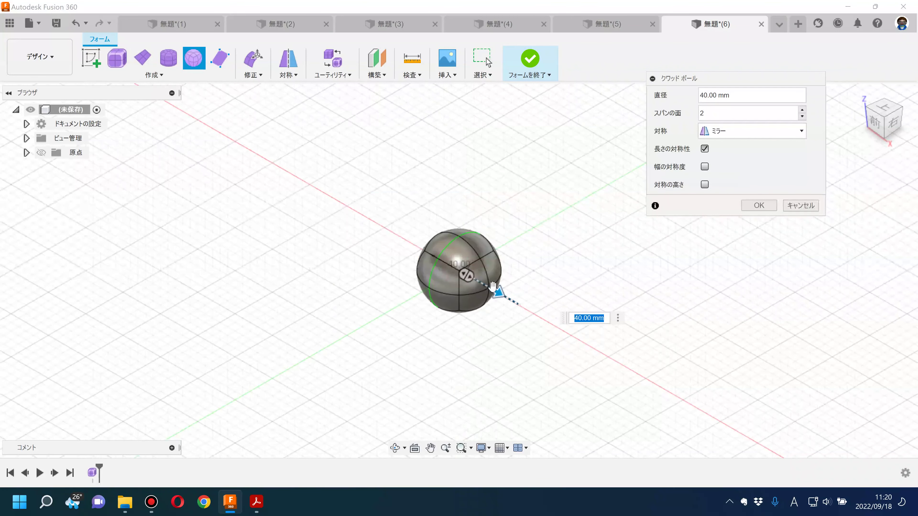
pyautogui.moveTo(515, 311)
pyautogui.mouseDown()
pyautogui.moveTo(572, 354)
pyautogui.moveTo(596, 352)
pyautogui.mouseUp()
# - Set the quadball's symmetry to none (なし) and create it
pyautogui.click(720, 131)
pyautogui.click(717, 132)
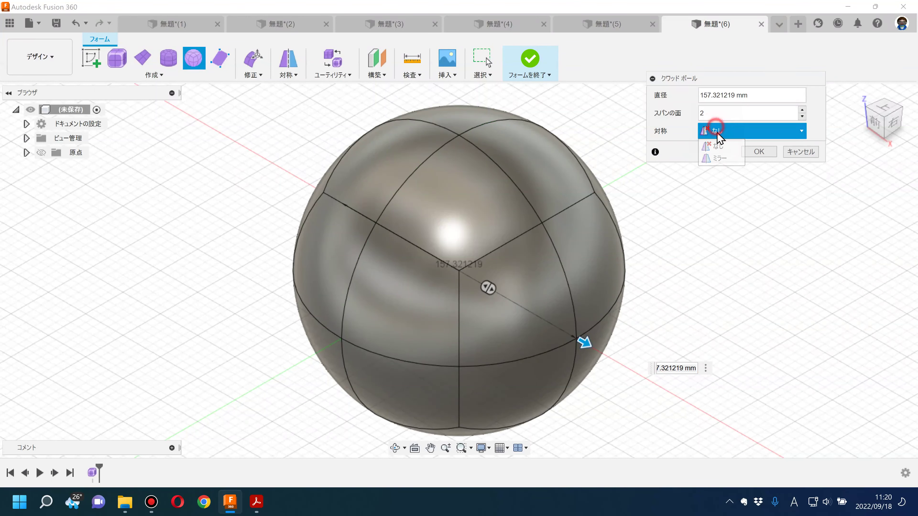
pyautogui.click(721, 159)
pyautogui.click(705, 150)
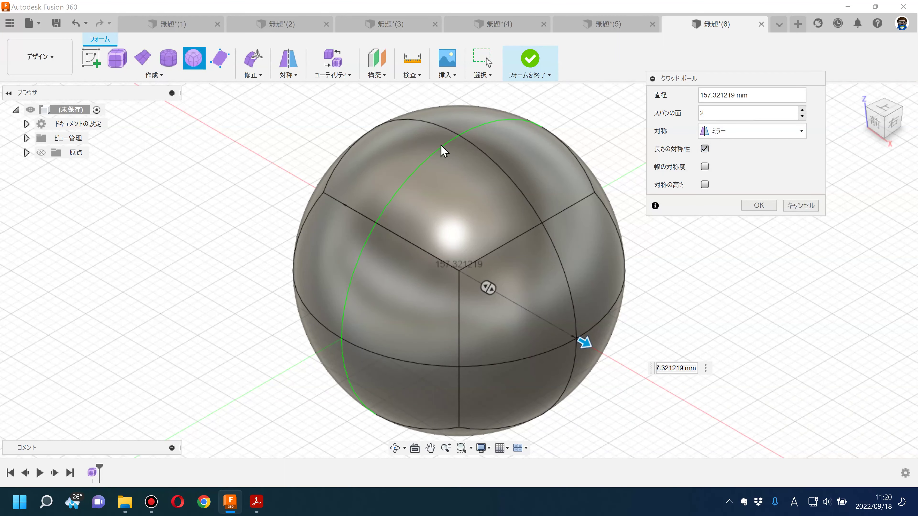
pyautogui.click(727, 133)
pyautogui.click(749, 151)
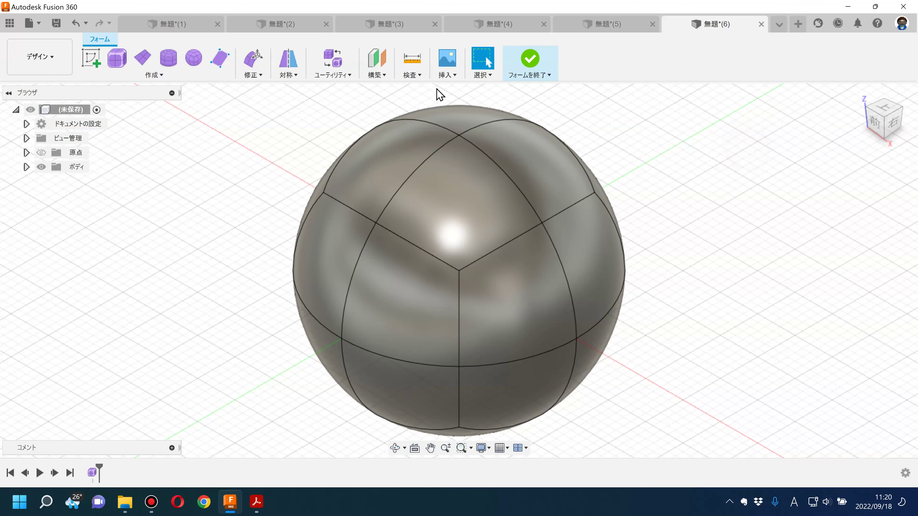
pyautogui.click(298, 76)
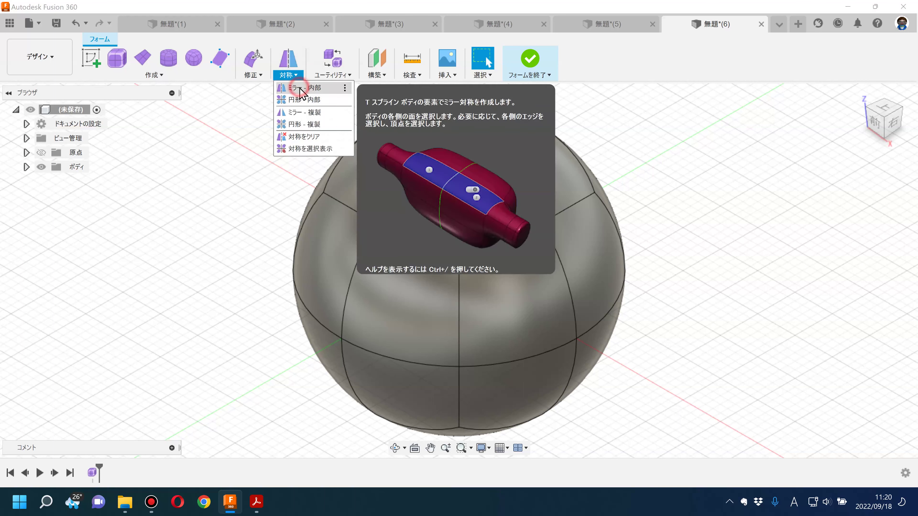
# - Add internal mirror symmetry (ミラー - 内部) between two matching faces of the sphere
pyautogui.click(299, 89)
pyautogui.click(332, 258)
pyautogui.click(395, 301)
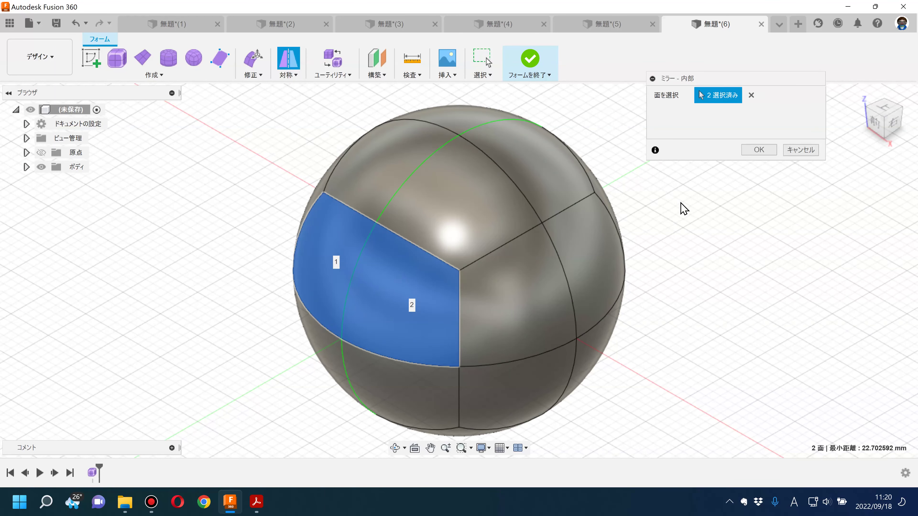
pyautogui.click(759, 149)
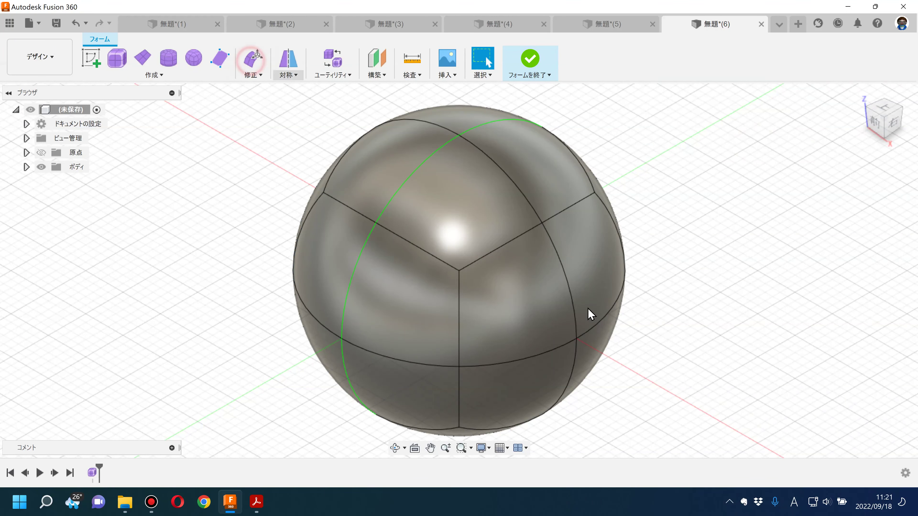
# - Pull the sphere's end face outward with Edit Form into a long spindle
pyautogui.press('e')
pyautogui.click(542, 322)
pyautogui.moveTo(597, 340); pyautogui.dragTo(646, 361)
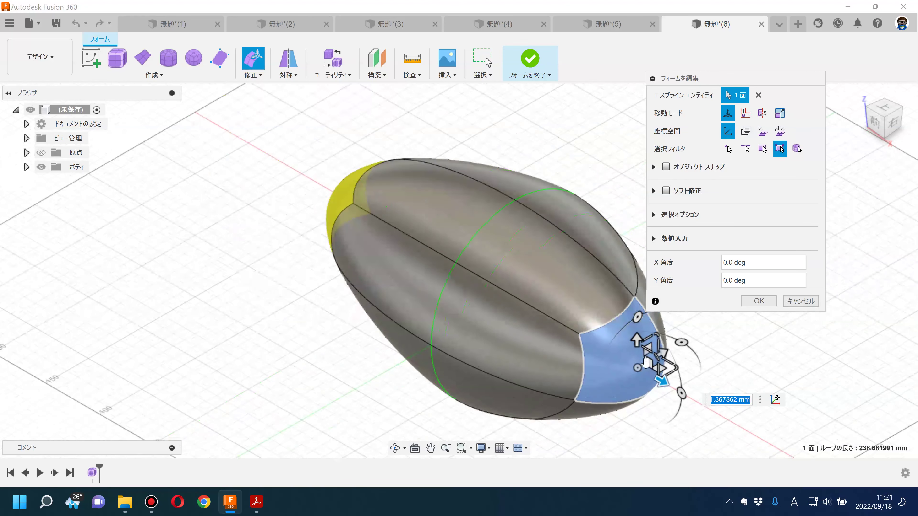
pyautogui.scroll(-2, 646, 361)
pyautogui.moveTo(705, 400); pyautogui.dragTo(747, 427)
pyautogui.click(758, 301)
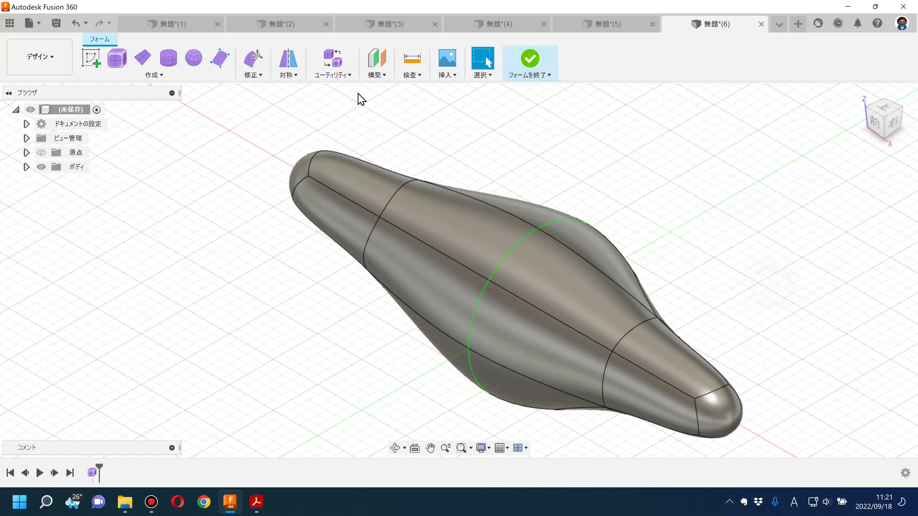
# - Clear the spindle body's symmetry with 対称をクリア
pyautogui.click(299, 77)
pyautogui.click(452, 284)
pyautogui.click(747, 155)
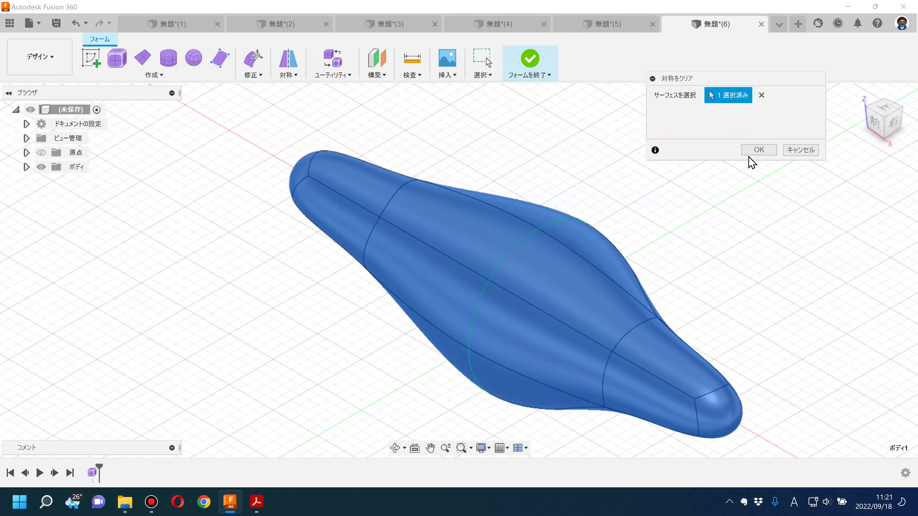
pyautogui.click(754, 153)
pyautogui.scroll(-3, 707, 168)
pyautogui.moveTo(706, 168); pyautogui.dragTo(384, 268, button='middle')
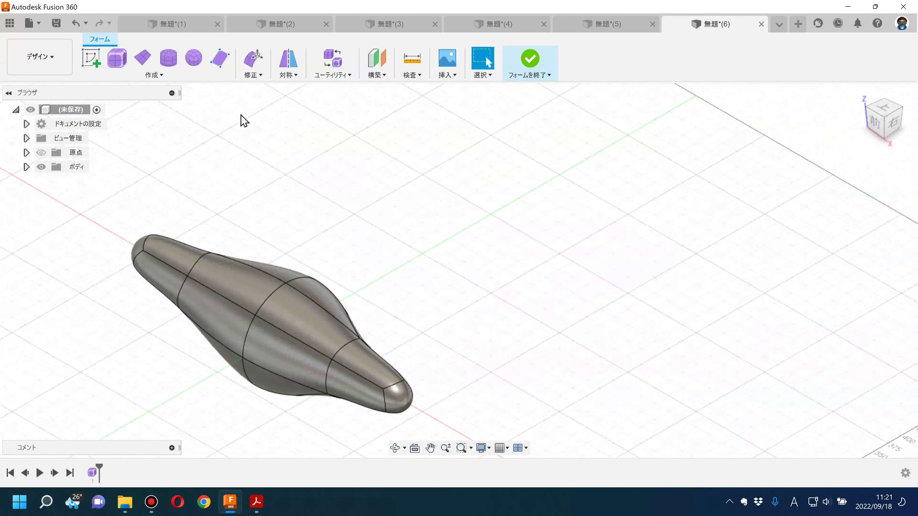
# - Mirror-duplicate the spindle body across the YZ plane with ミラー - 複製
pyautogui.click(253, 57)
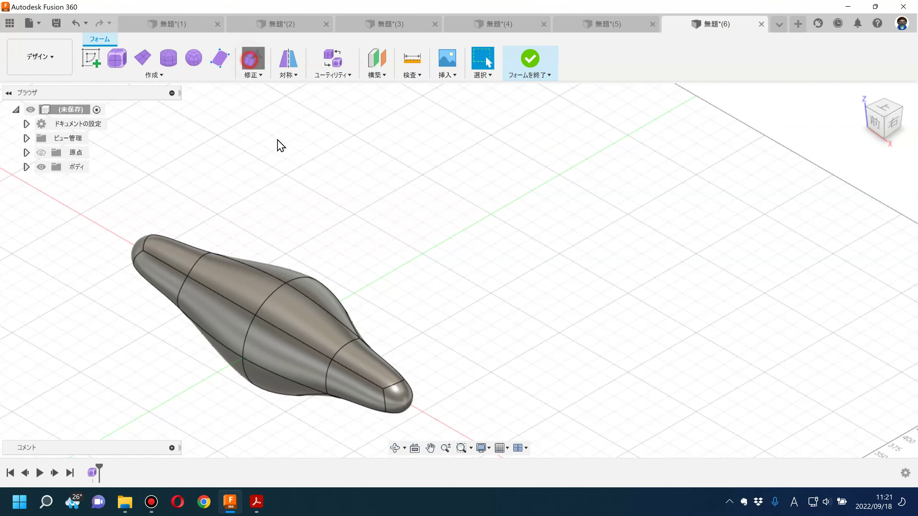
pyautogui.click(296, 313)
pyautogui.moveTo(300, 318)
pyautogui.mouseDown(button='middle')
pyautogui.moveTo(449, 200)
pyautogui.moveTo(574, 128)
pyautogui.mouseUp(button='middle')
pyautogui.click(759, 300)
pyautogui.click(291, 79)
pyautogui.click(304, 113)
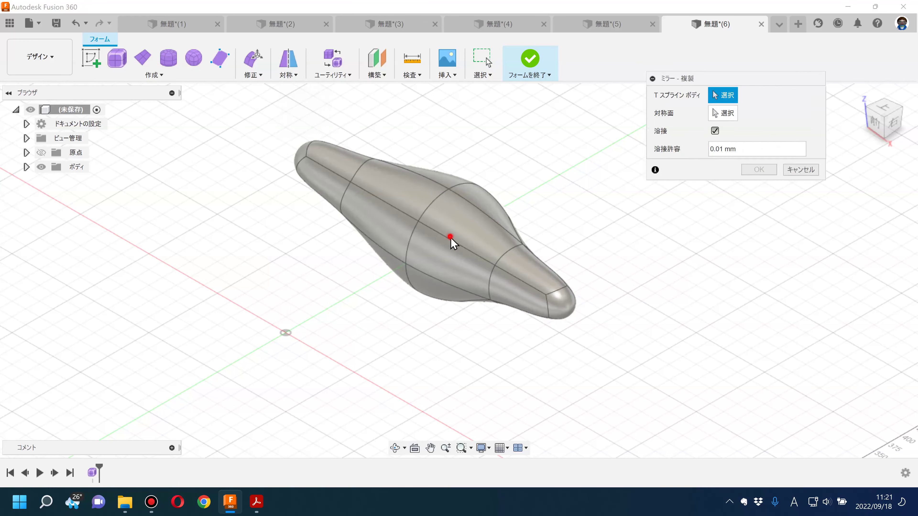
pyautogui.click(453, 244)
pyautogui.click(318, 310)
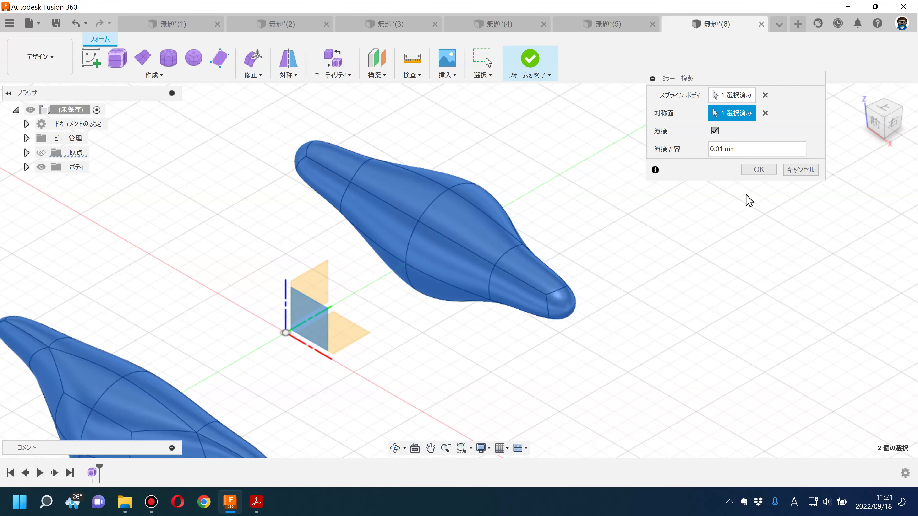
pyautogui.click(759, 169)
# - Bridge a face on the left body to a face on the right body to join them
pyautogui.keyDown('shift'); pyautogui.moveTo(688, 258); pyautogui.dragTo(609, 256, button='middle'); pyautogui.keyUp('shift')
pyautogui.click(255, 75)
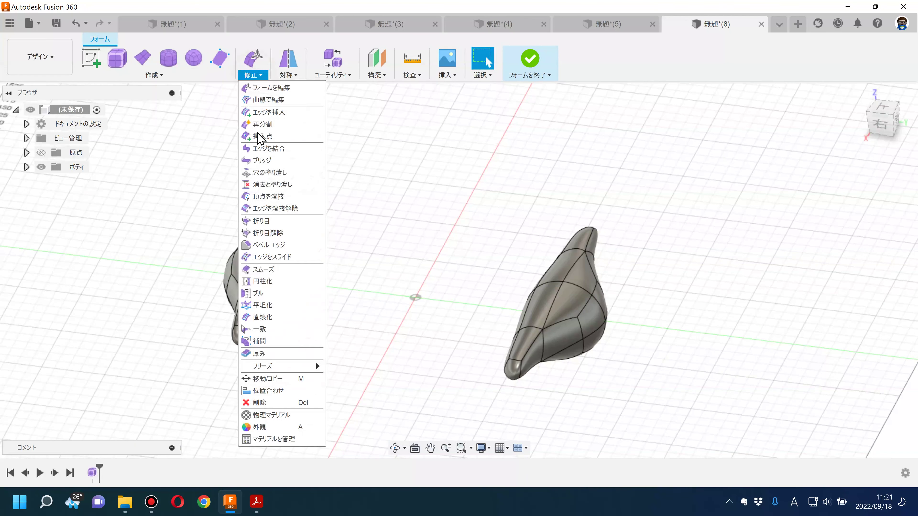
pyautogui.click(294, 272)
pyautogui.moveTo(318, 322)
pyautogui.keyDown('shift'); pyautogui.mouseDown(button='middle')
pyautogui.moveTo(369, 322)
pyautogui.moveTo(545, 249)
pyautogui.mouseUp(button='middle'); pyautogui.keyUp('shift')
pyautogui.click(541, 275)
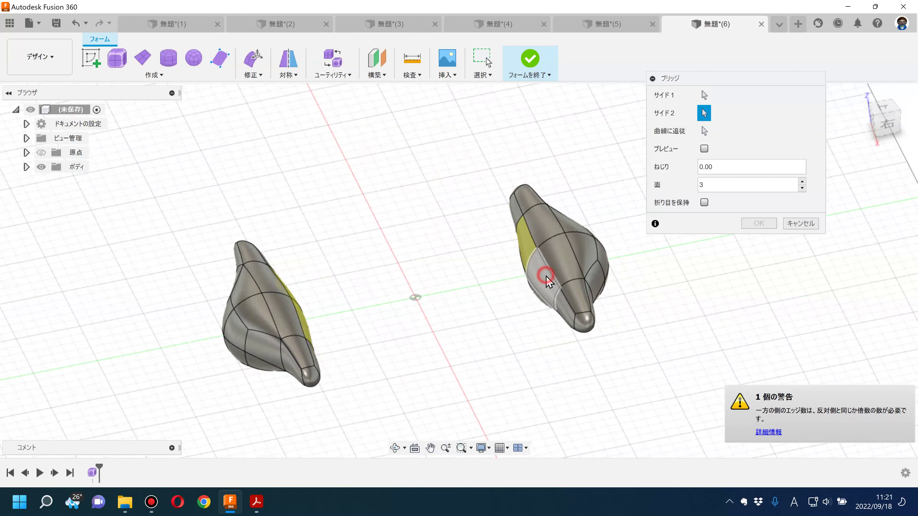
pyautogui.click(759, 260)
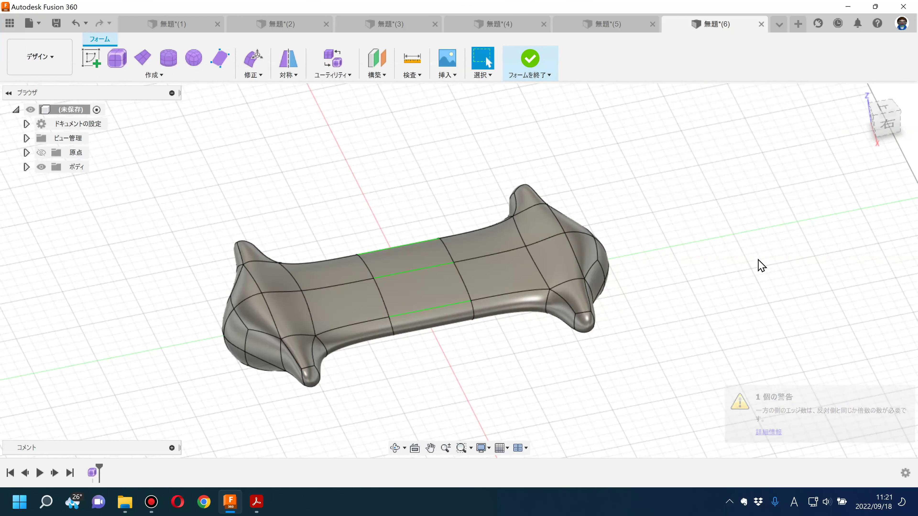
# - Drag the left end face into a point and lengthen the lower-left tip, then return to the slides
pyautogui.click(255, 60)
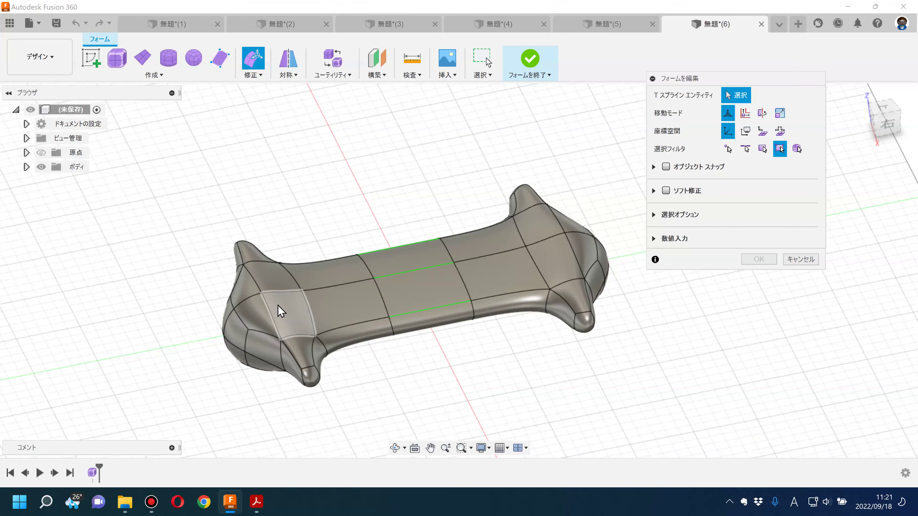
pyautogui.click(239, 336)
pyautogui.moveTo(241, 326); pyautogui.dragTo(310, 394)
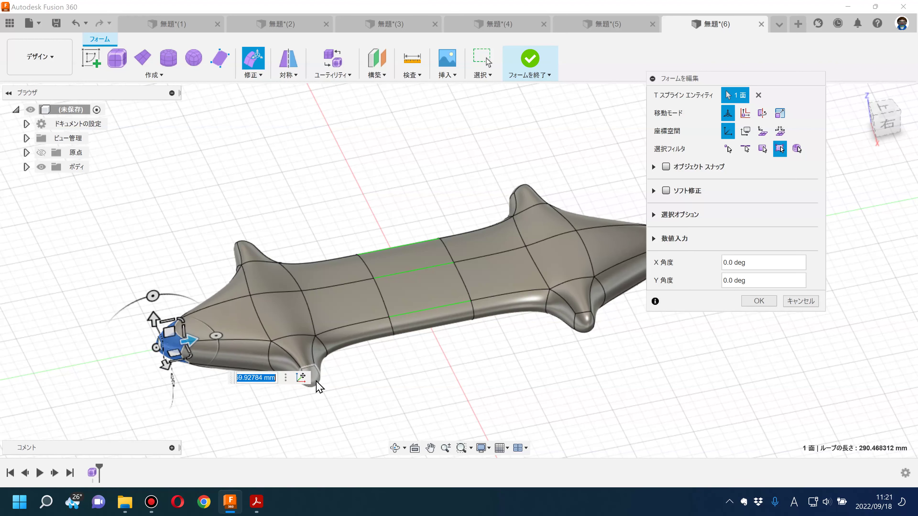
pyautogui.click(307, 377)
pyautogui.moveTo(332, 380)
pyautogui.mouseDown()
pyautogui.moveTo(238, 431)
pyautogui.moveTo(434, 440)
pyautogui.mouseUp()
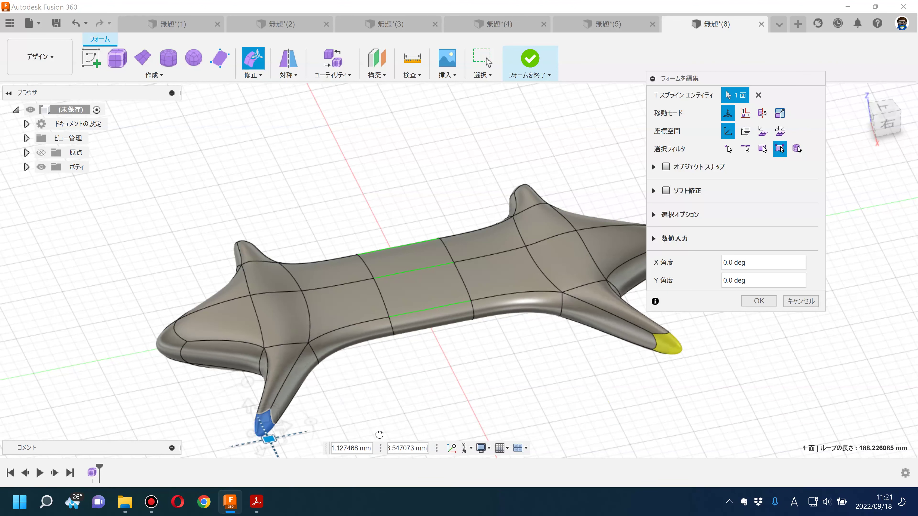
pyautogui.click(759, 295)
pyautogui.click(254, 502)
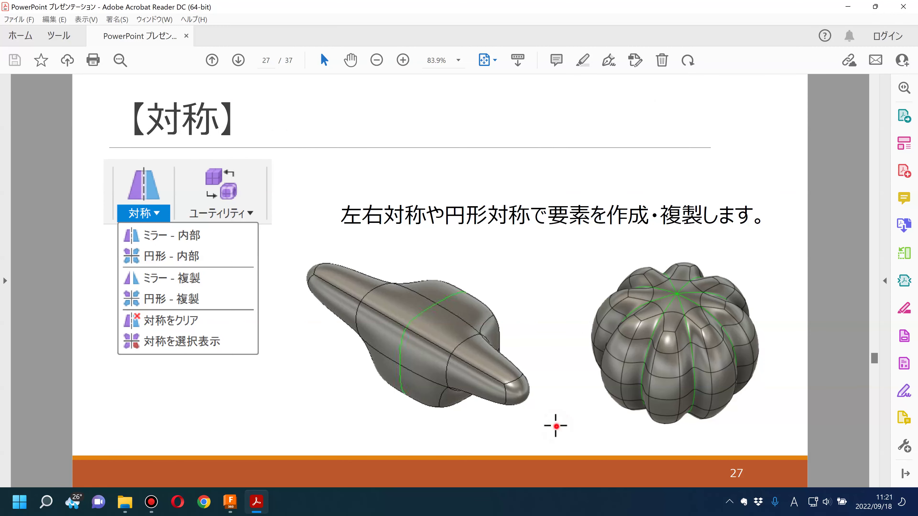
# - Advance to slide 28 on Repair Body and Make Uniform, then return to Fusion 360
pyautogui.press('Right')
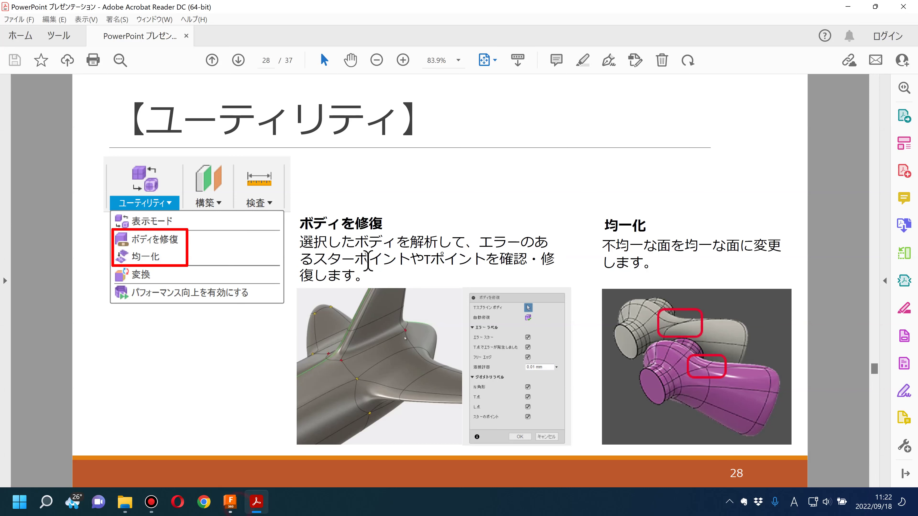
pyautogui.click(232, 502)
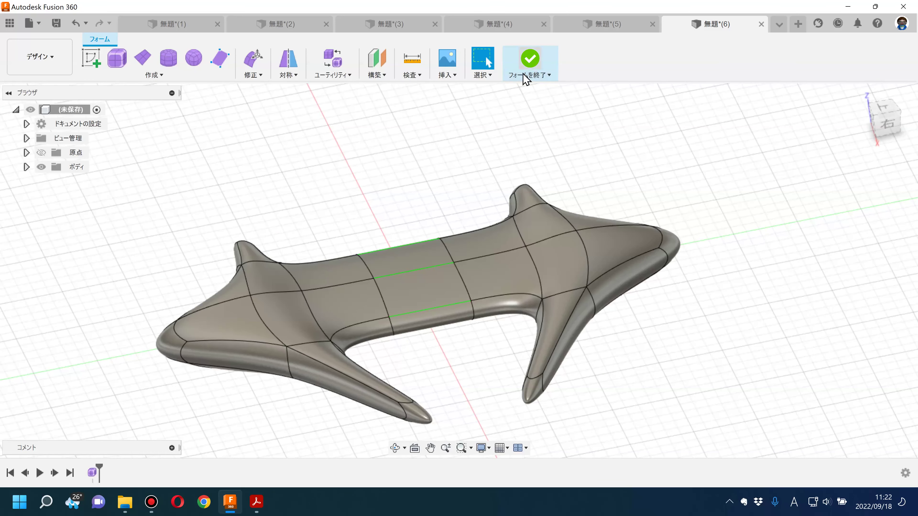
# - Repair the arrow body's T-spline errors using Repair Body with Auto Repair
pyautogui.click(334, 75)
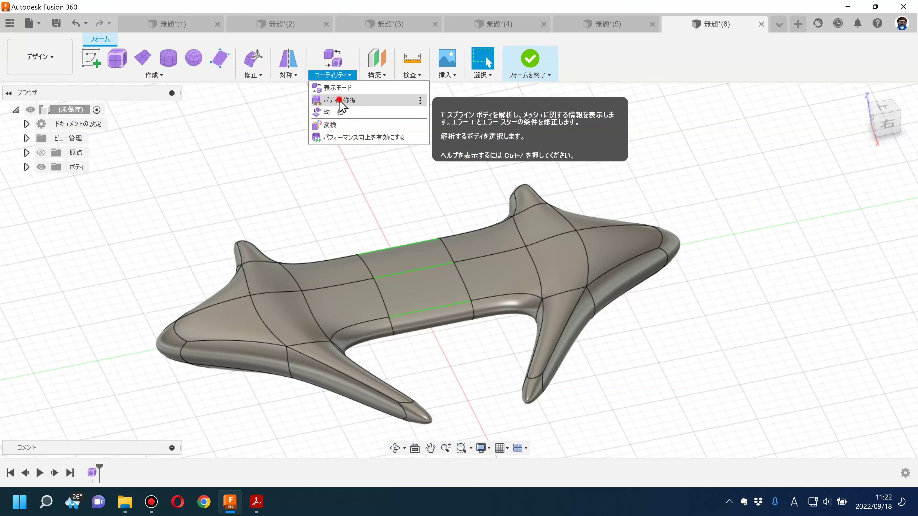
pyautogui.click(350, 138)
pyautogui.click(397, 289)
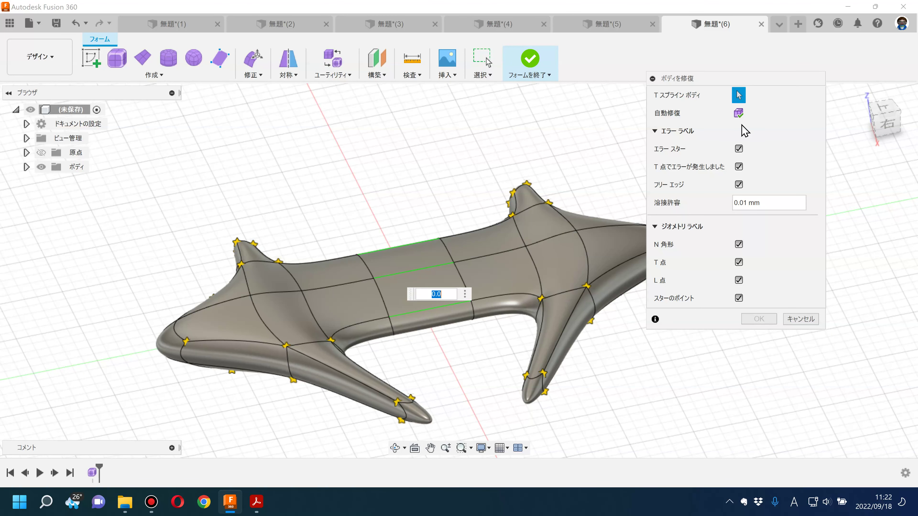
pyautogui.click(738, 113)
pyautogui.click(759, 318)
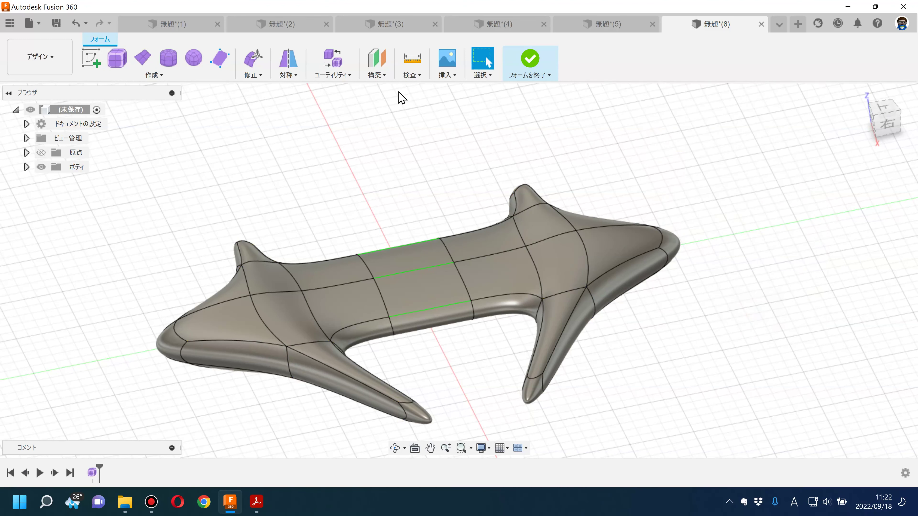
# - Make the body's faces uniform, rerunning Make Uniform with Delete T-Points checked
pyautogui.click(339, 76)
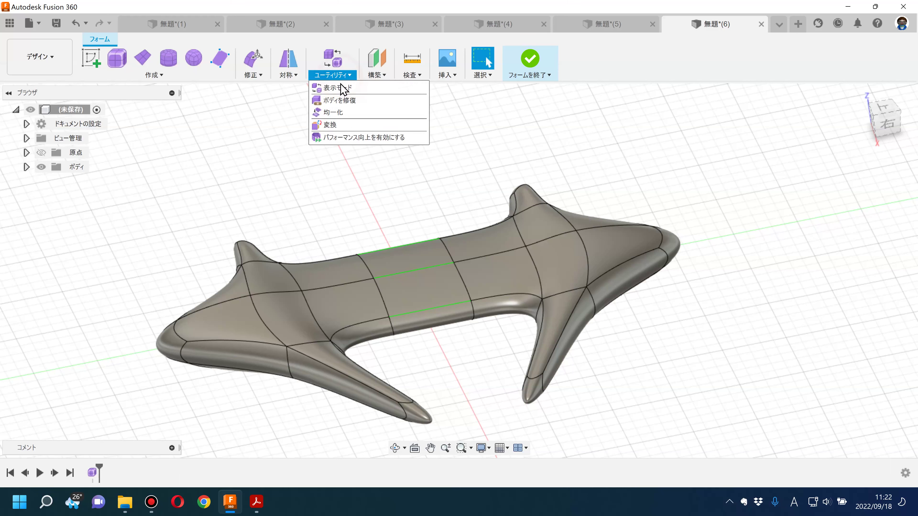
pyautogui.click(339, 113)
pyautogui.click(437, 291)
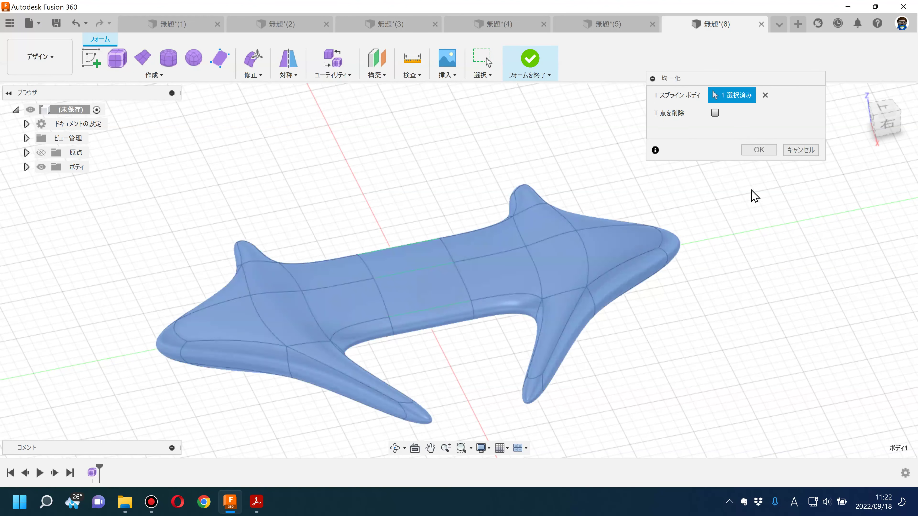
pyautogui.click(759, 151)
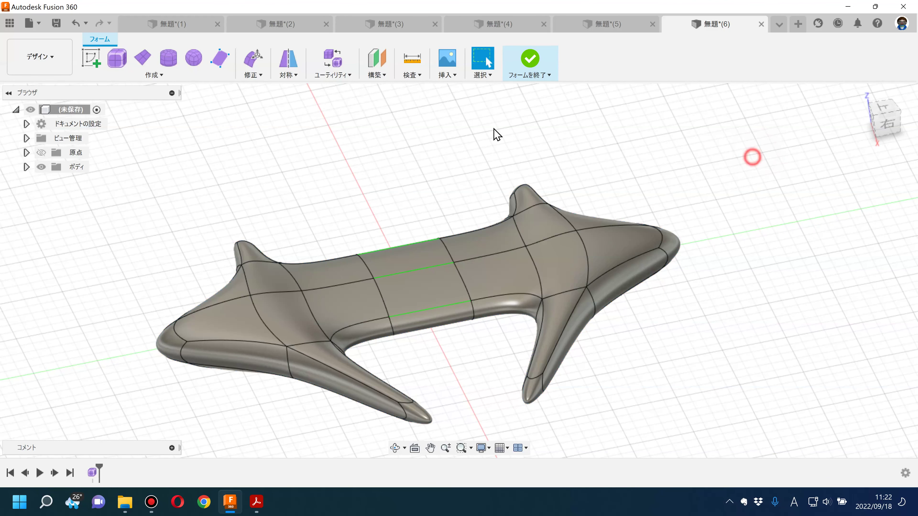
pyautogui.click(333, 75)
pyautogui.click(349, 115)
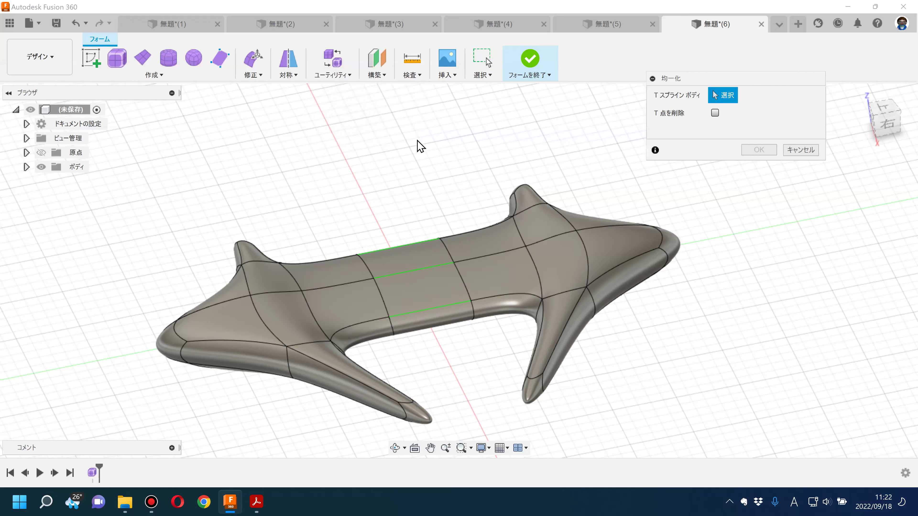
pyautogui.click(715, 113)
pyautogui.click(587, 248)
pyautogui.click(763, 151)
pyautogui.click(261, 508)
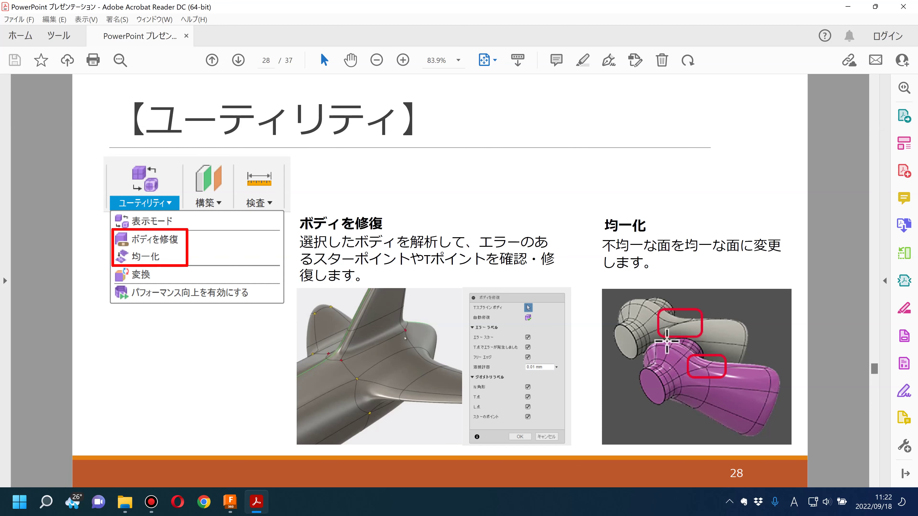
# - Go to slide 29, then finish the form in Fusion 360 so the arrow becomes solid body ボディ1
pyautogui.press('Right')
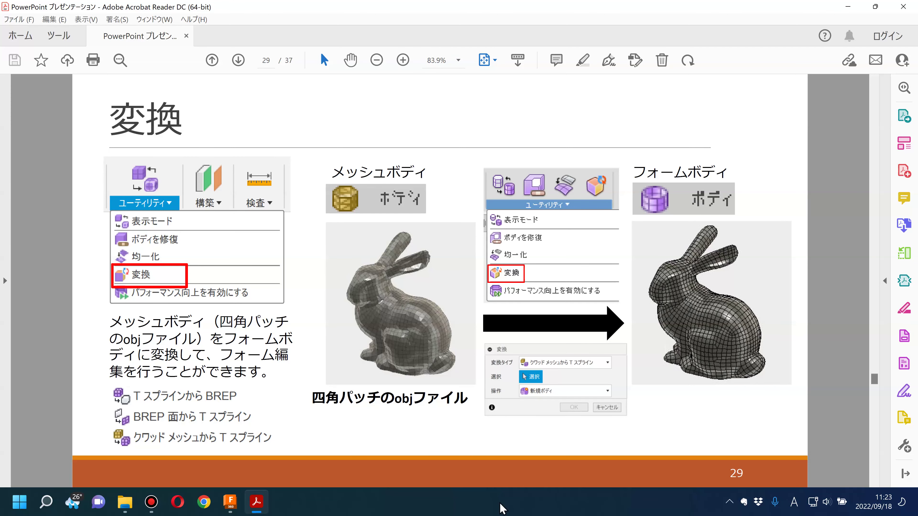
pyautogui.click(230, 501)
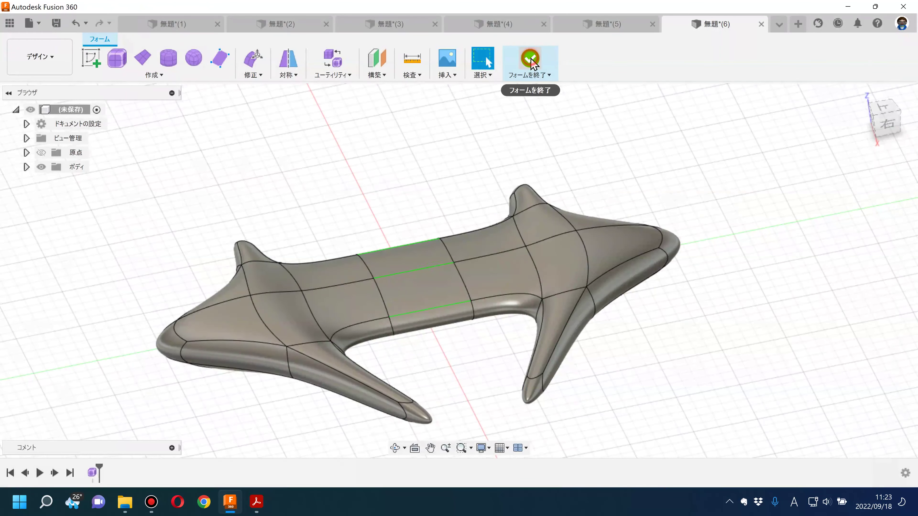
pyautogui.click(27, 167)
pyautogui.click(60, 182)
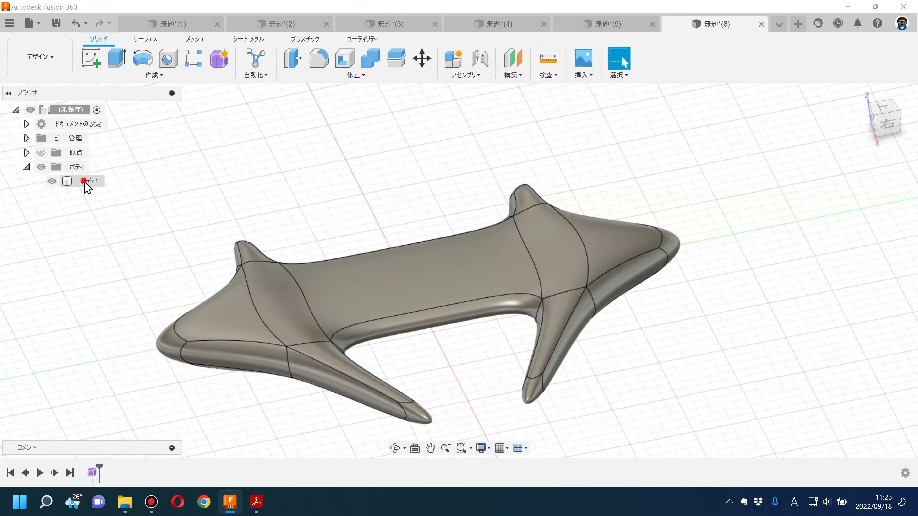
pyautogui.click(329, 201)
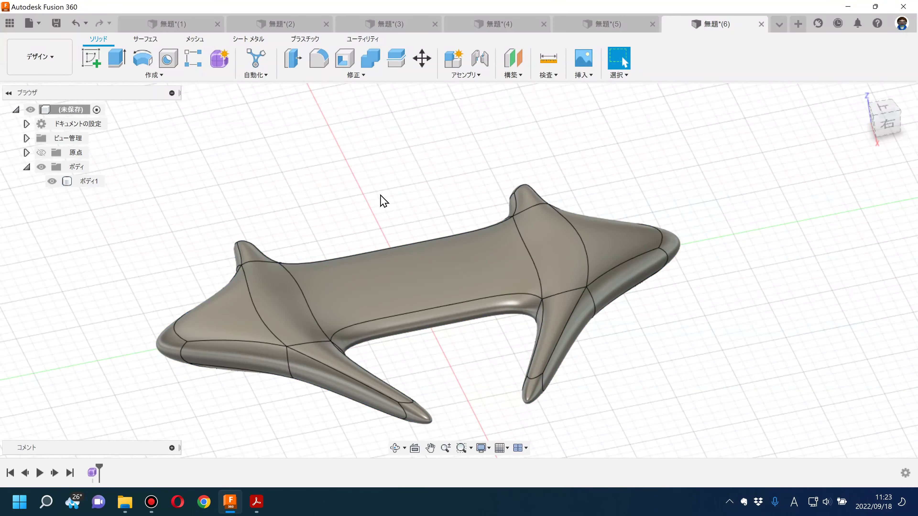
pyautogui.click(257, 502)
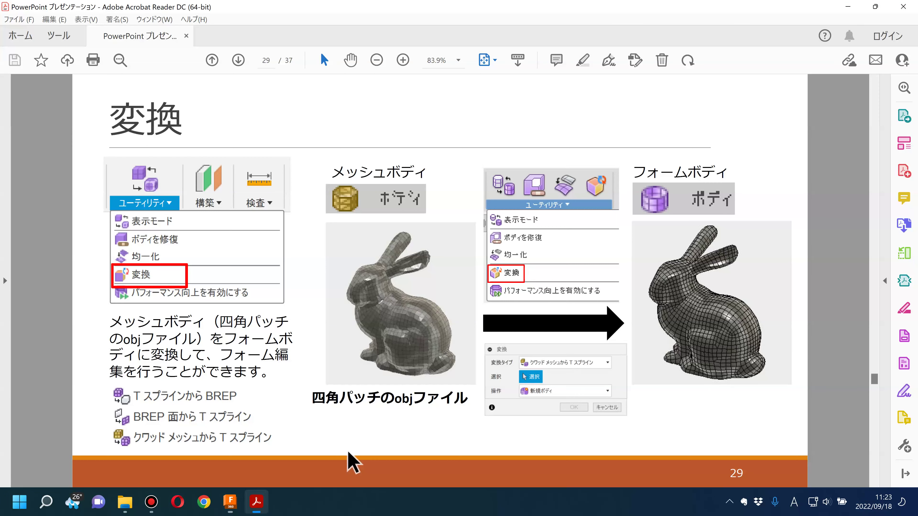
# - Scroll to slide 30 on box, control-frame and smooth display modes, then return to Fusion 360
pyautogui.scroll(-1, 368, 437)
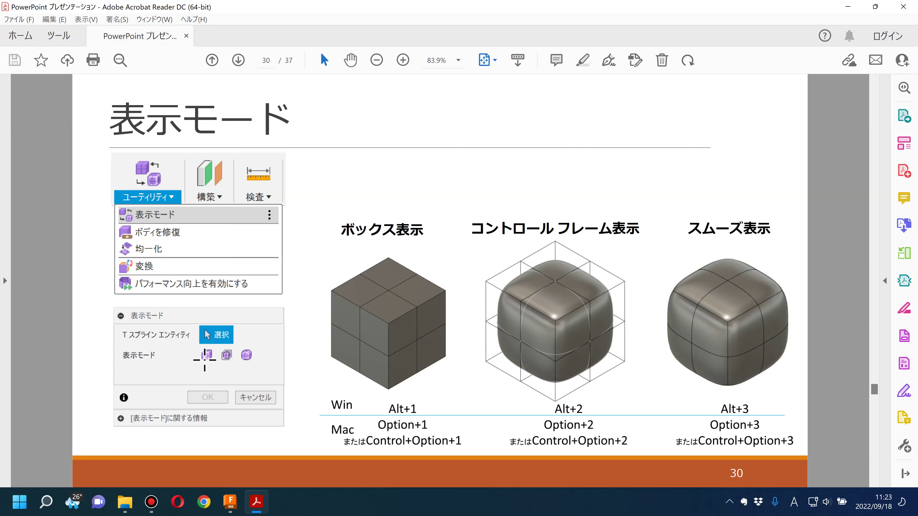
pyautogui.click(230, 502)
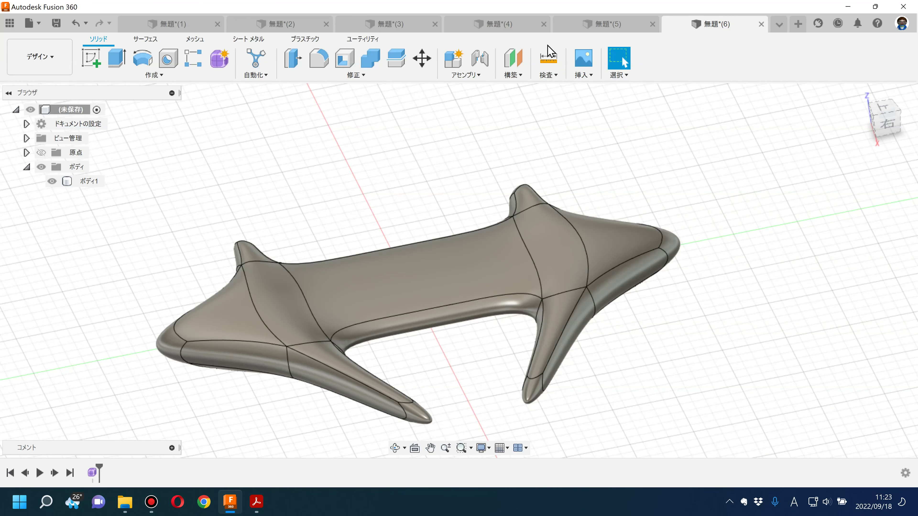
# - Reopen Form1 and toggle the arrow between box, control-frame and smooth display shortcuts
pyautogui.click(601, 26)
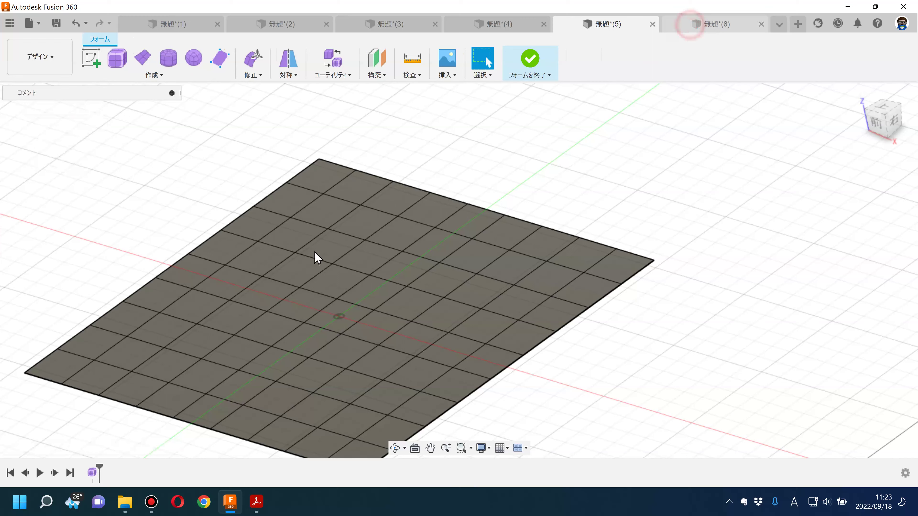
pyautogui.click(691, 25)
pyautogui.click(93, 472)
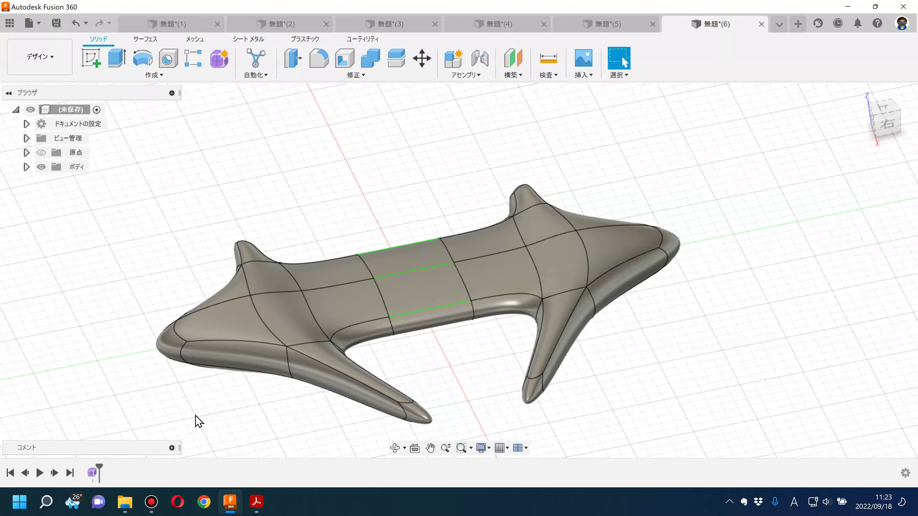
pyautogui.hotkey('ctrl', '1')
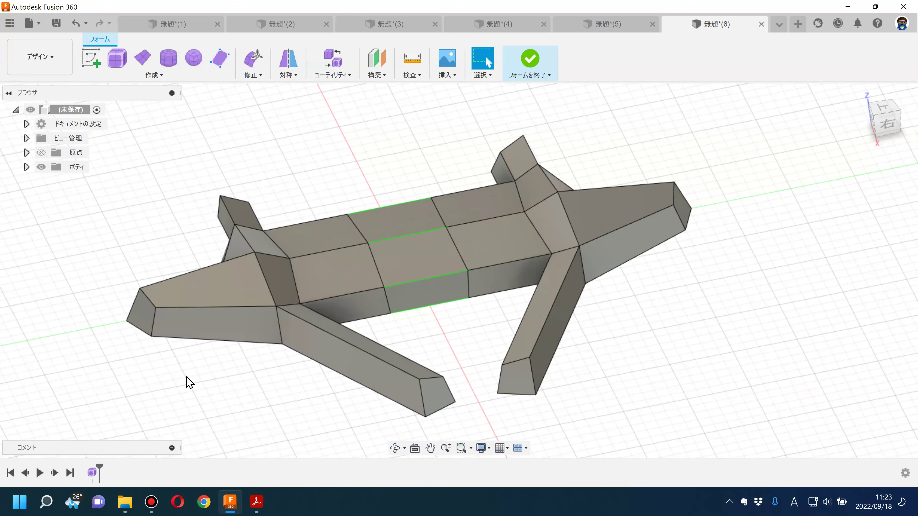
pyautogui.hotkey('ctrl', '2')
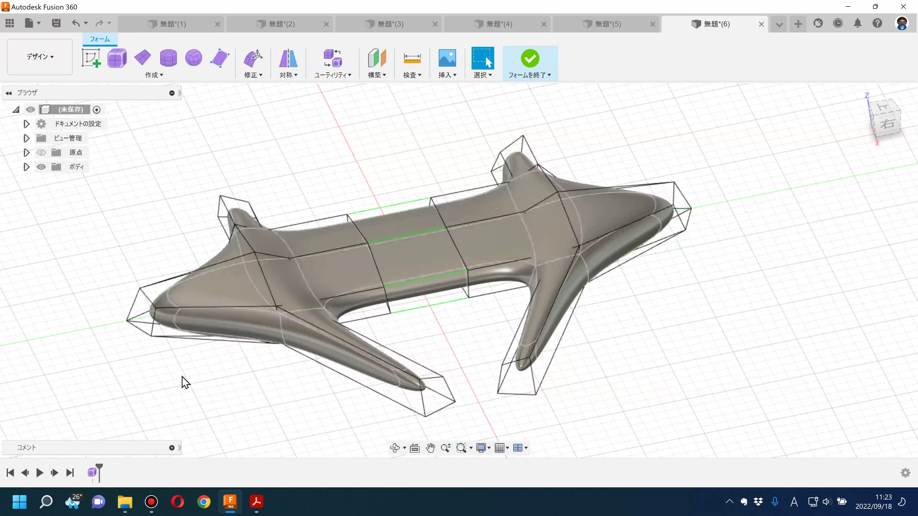
pyautogui.hotkey('ctrl', '1')
pyautogui.hotkey('ctrl', '3')
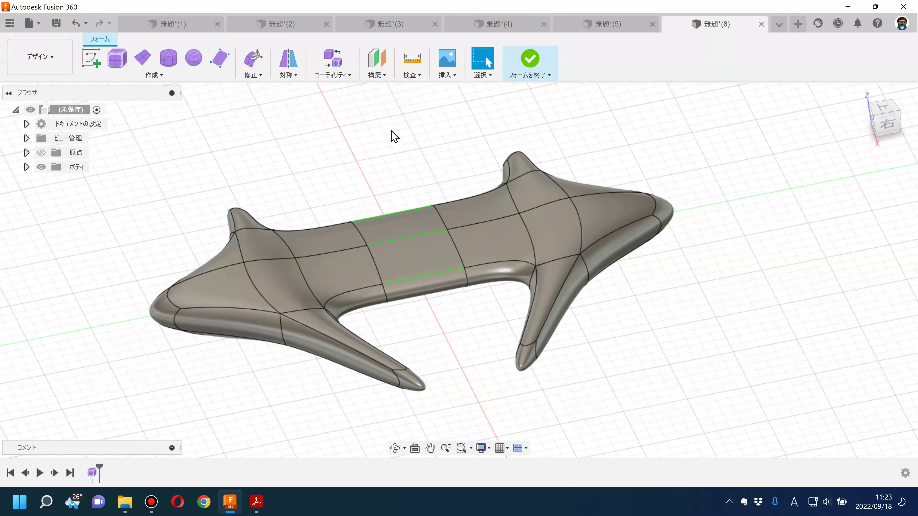
# - Set the body to box display via Utilities > Display Mode, then return it to smooth
pyautogui.click(341, 77)
pyautogui.click(341, 89)
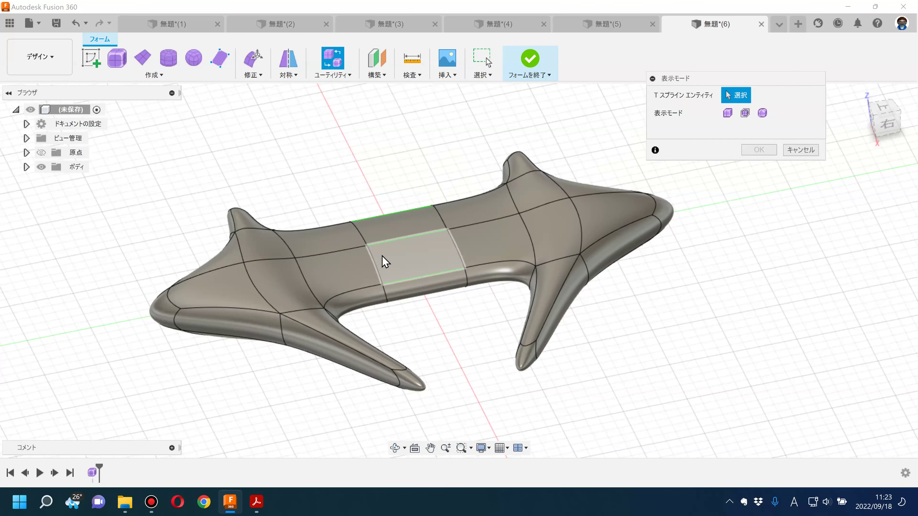
pyautogui.click(382, 258)
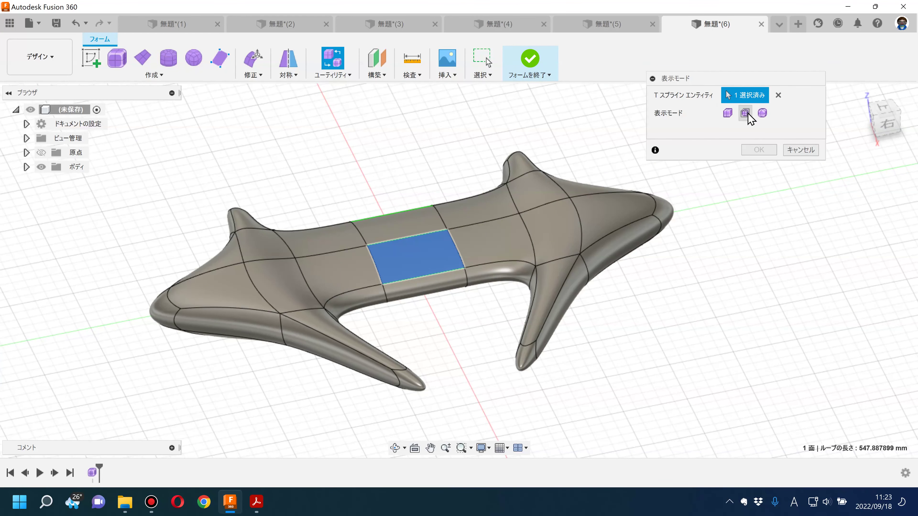
pyautogui.click(727, 113)
pyautogui.click(758, 149)
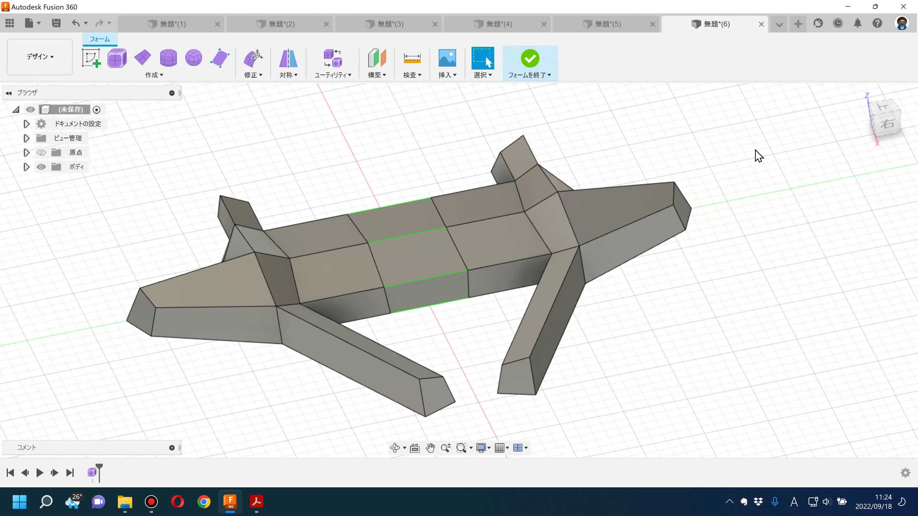
pyautogui.hotkey('ctrl', '2')
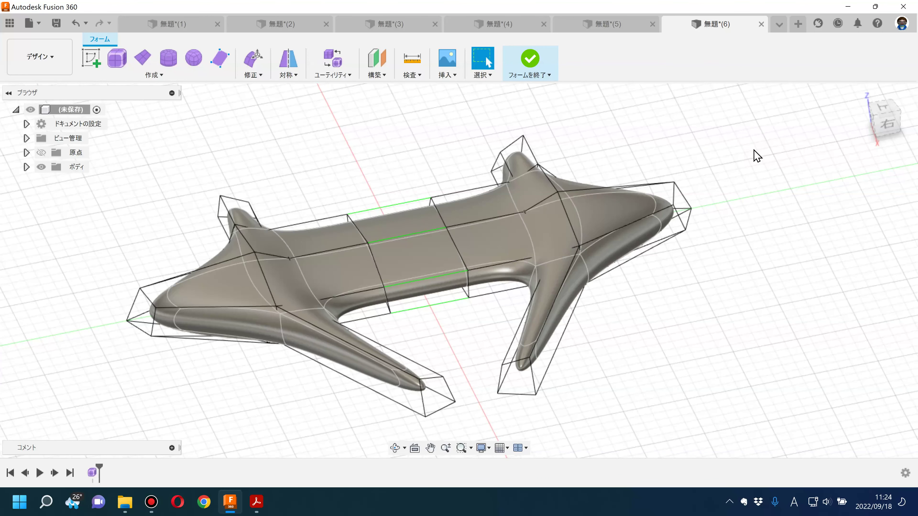
pyautogui.hotkey('alt', '3')
pyautogui.click(265, 502)
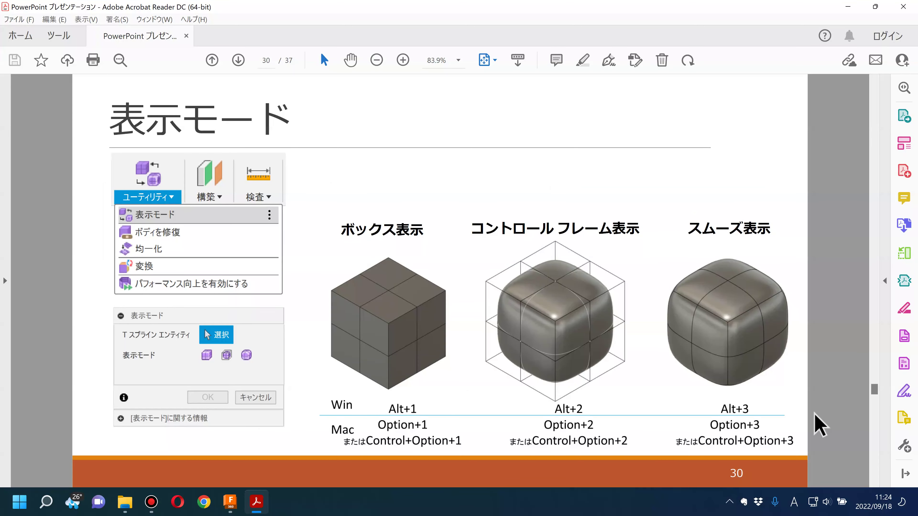
# - Advance to zebra analysis slide 32, then open Fusion 360's 検査 (Inspect) tools
pyautogui.scroll(-1, 819, 425)
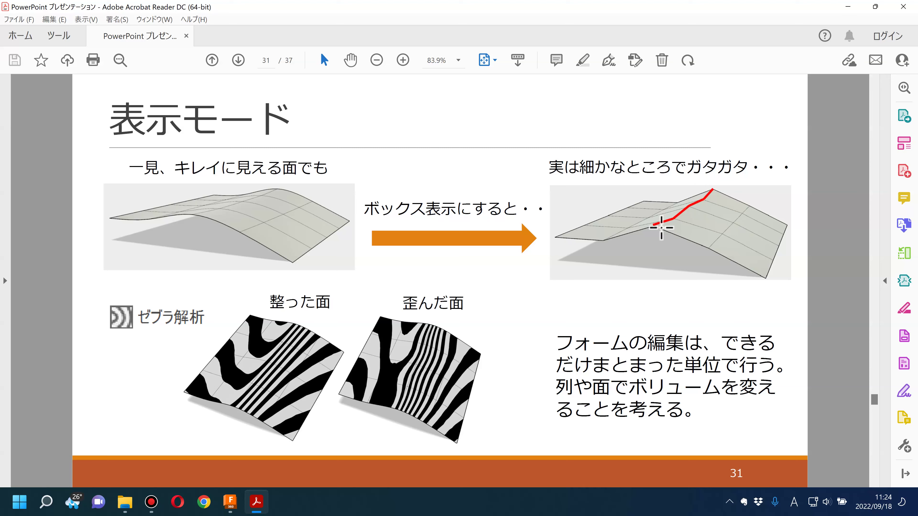
pyautogui.press('Right')
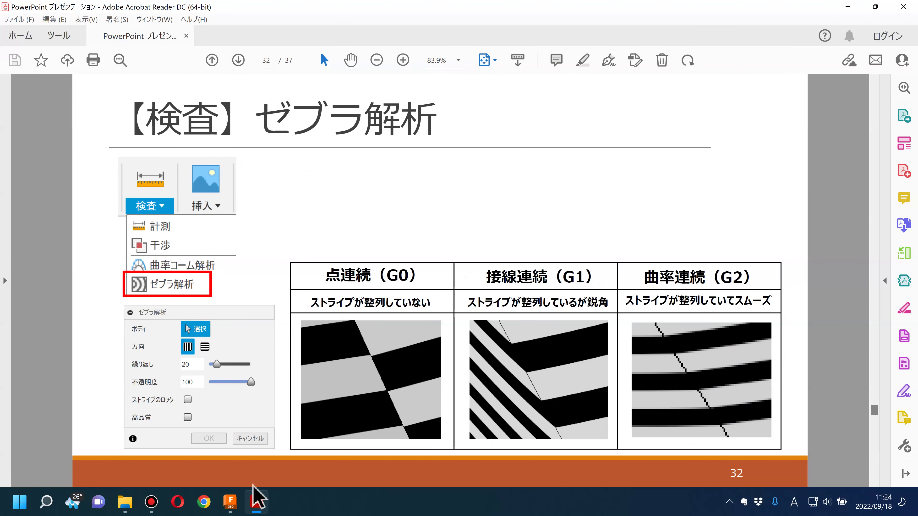
pyautogui.click(230, 502)
pyautogui.click(415, 75)
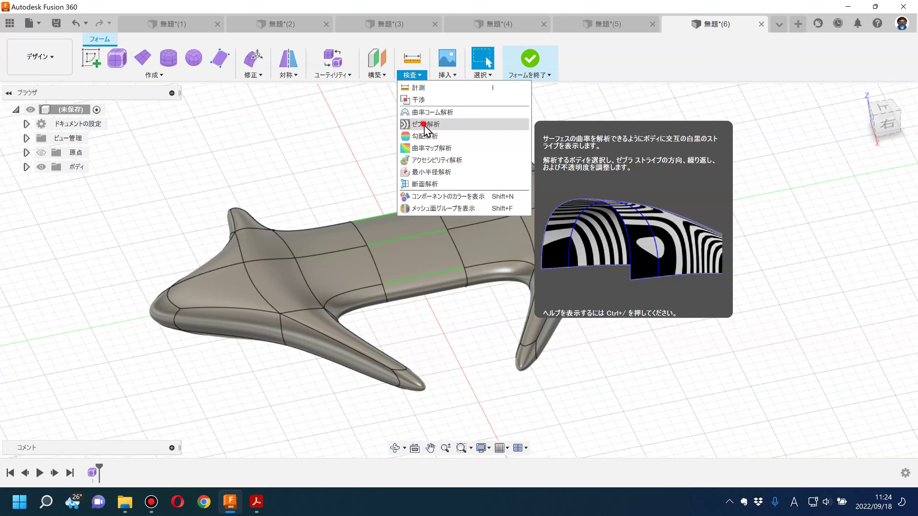
# - Apply ゼブラ解析 to the arrow body and reopen the ゼブラ1 analysis settings from the browser
pyautogui.click(425, 124)
pyautogui.click(413, 259)
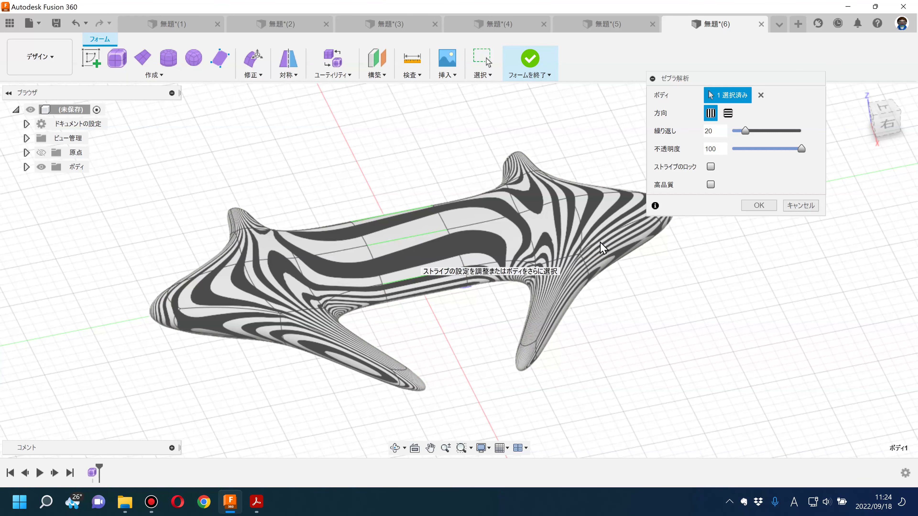
pyautogui.click(758, 206)
pyautogui.keyDown('shift'); pyautogui.moveTo(682, 301); pyautogui.dragTo(672, 275, button='middle'); pyautogui.keyUp('shift')
pyautogui.click(27, 167)
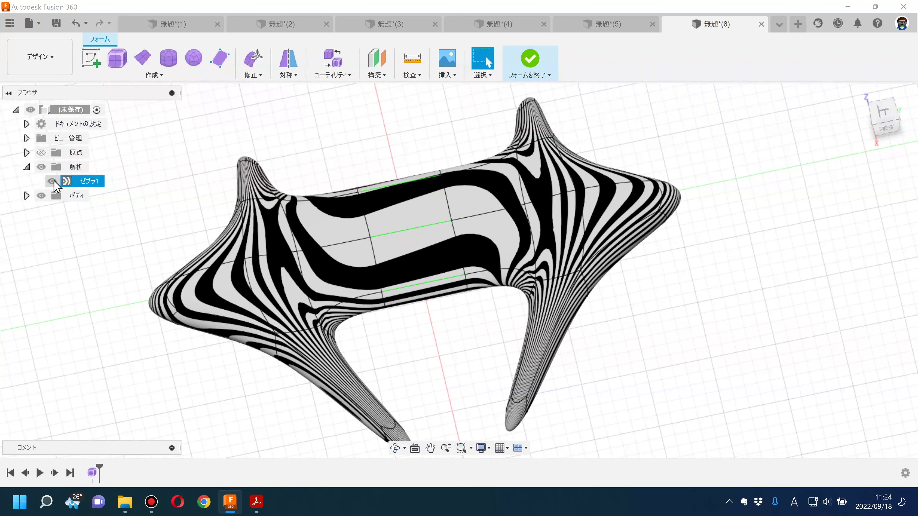
pyautogui.doubleClick(51, 181)
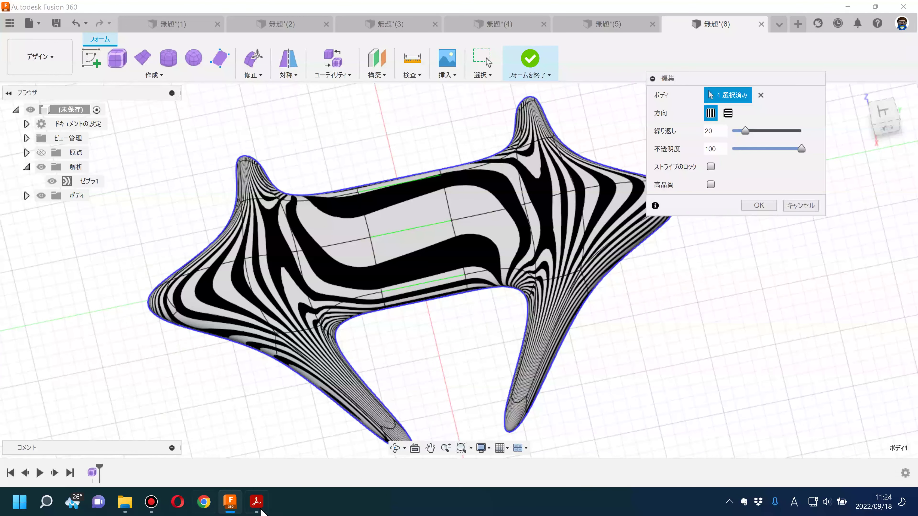
pyautogui.click(260, 509)
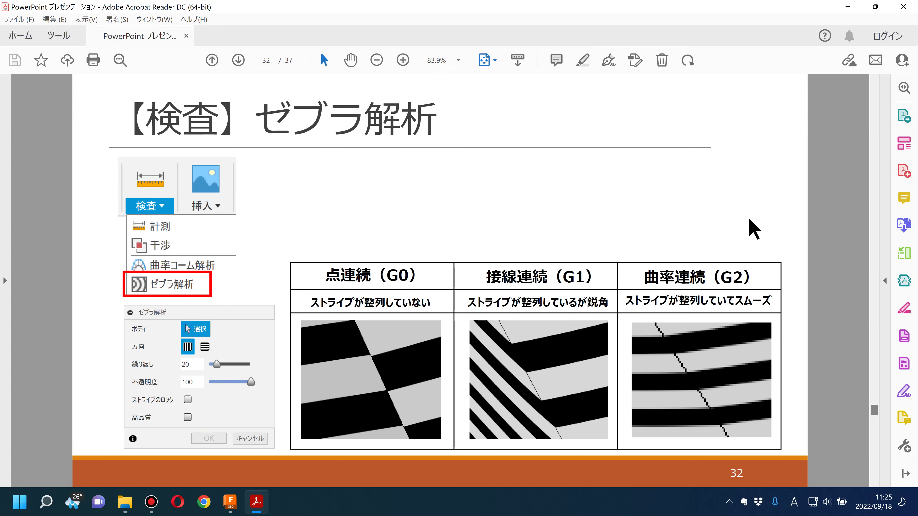
# - Page the lecture PDF on to slide 34 on hiding the ghosted body, then return to Fusion 360
pyautogui.press('Right')
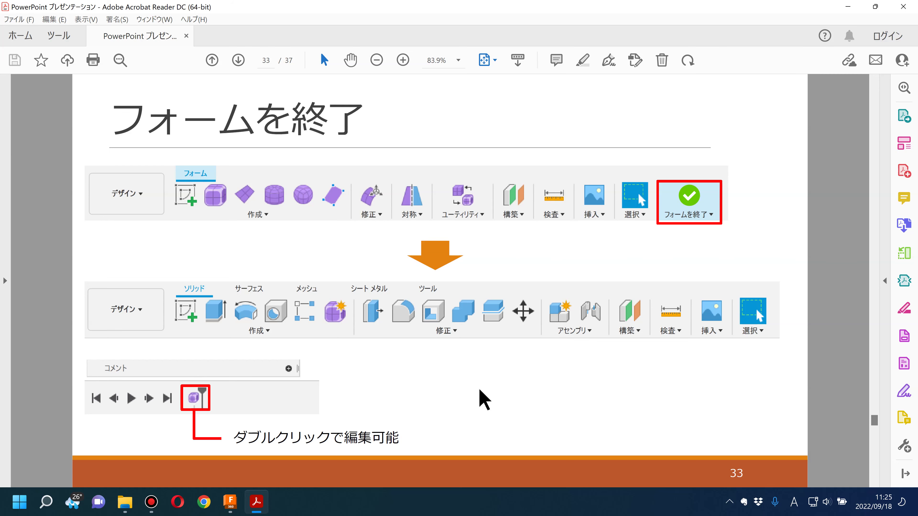
pyautogui.scroll(-1, 484, 399)
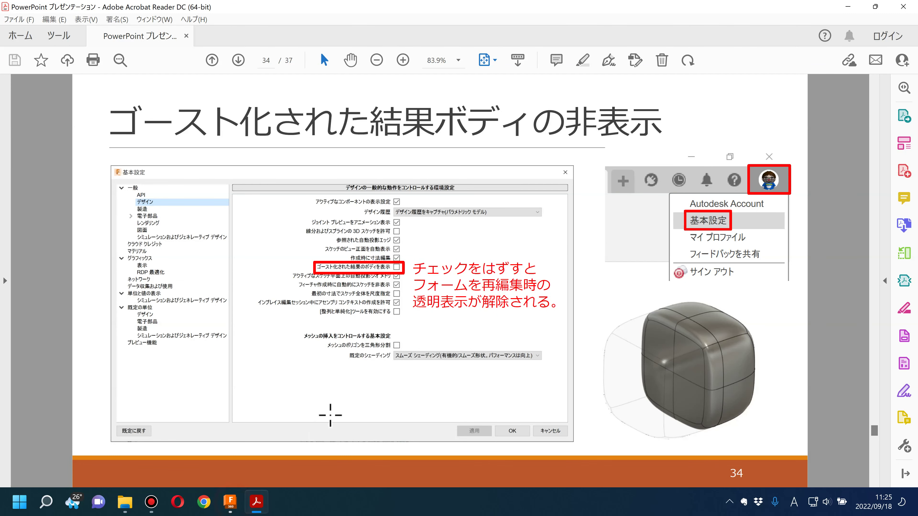
pyautogui.click(230, 504)
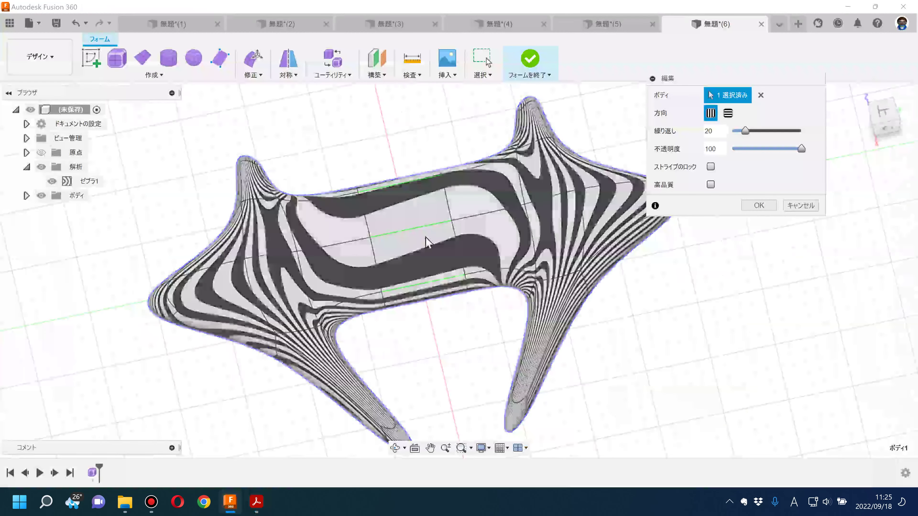
# - Hide the ゼブラ1 zebra analysis, then push and pull the arrow's left tip face with Edit Form
pyautogui.click(755, 206)
pyautogui.click(51, 181)
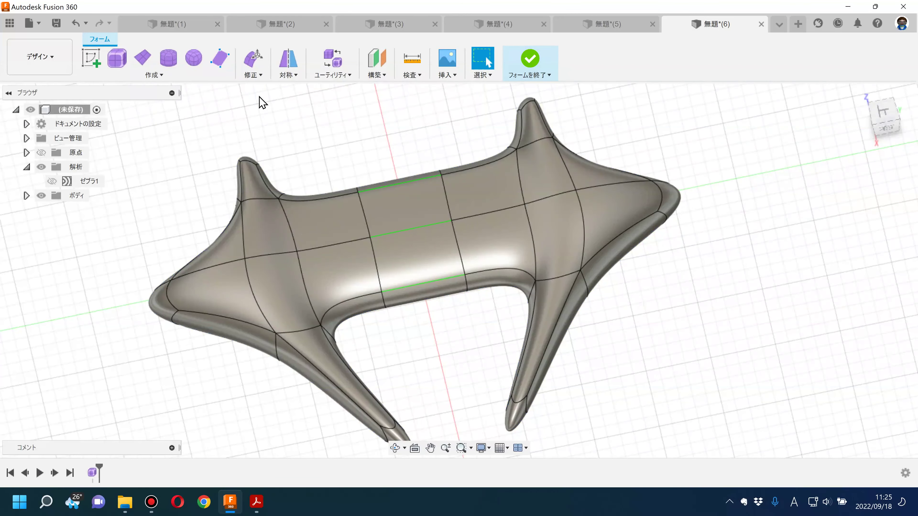
pyautogui.click(247, 67)
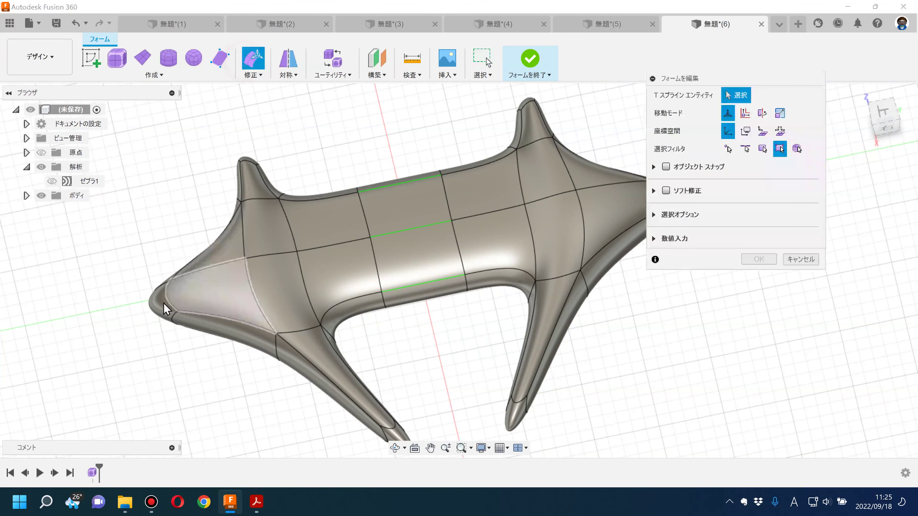
pyautogui.scroll(3, 163, 325)
pyautogui.click(161, 307)
pyautogui.moveTo(191, 309)
pyautogui.mouseDown()
pyautogui.moveTo(435, 266)
pyautogui.moveTo(311, 268)
pyautogui.mouseUp()
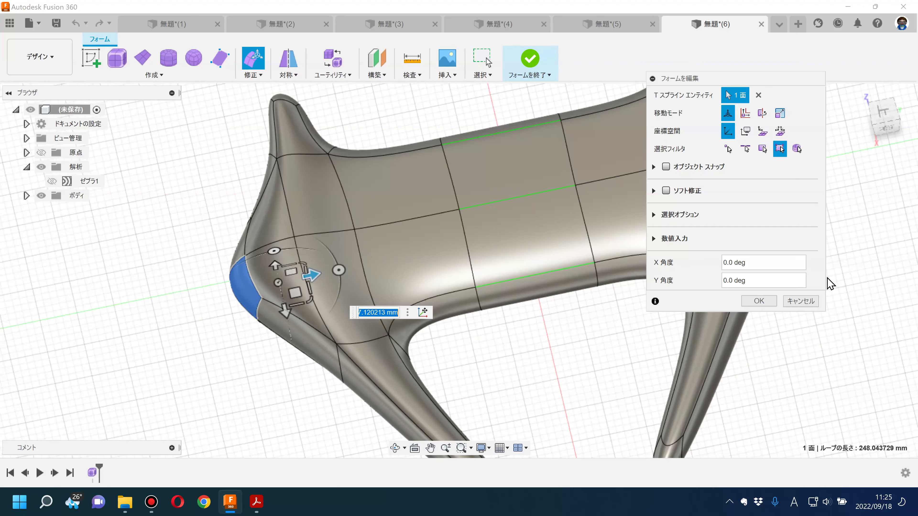
pyautogui.click(758, 301)
pyautogui.click(799, 336)
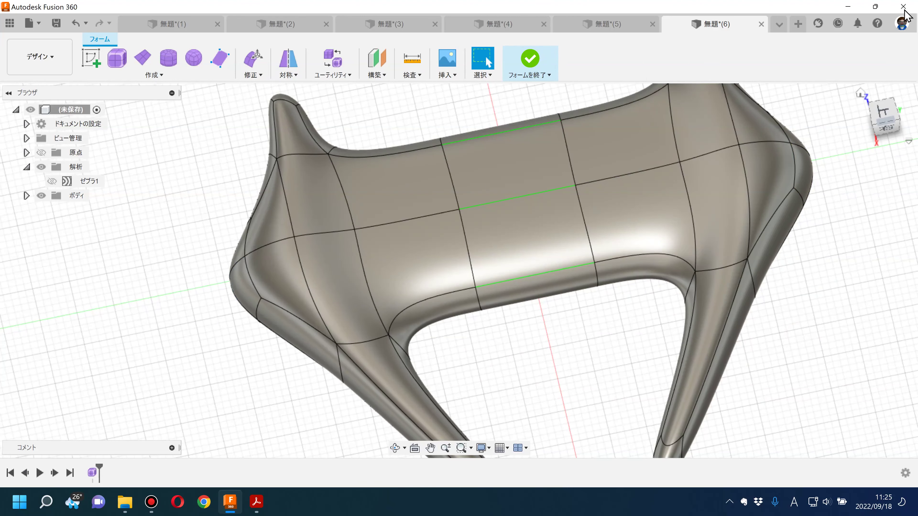
pyautogui.click(902, 22)
# - Uncheck 更新前ボディをゴーストで表示 under 一般 > デザイン in preferences, apply, and confirm with OK
pyautogui.click(862, 53)
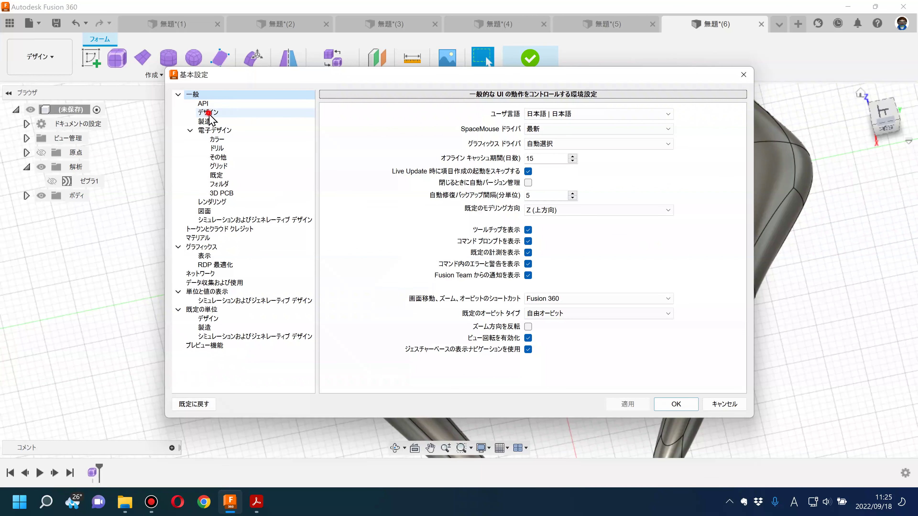
pyautogui.click(208, 112)
pyautogui.click(528, 196)
pyautogui.click(633, 409)
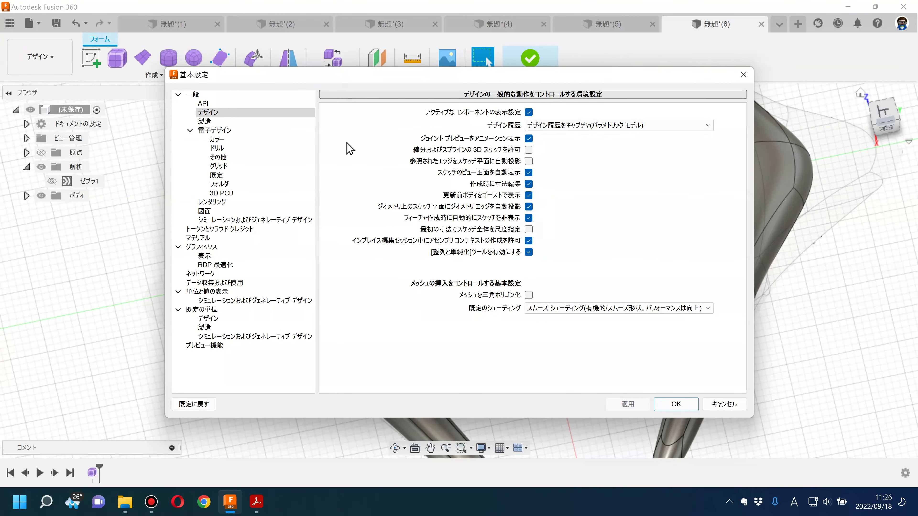
pyautogui.moveTo(343, 74); pyautogui.dragTo(611, 100)
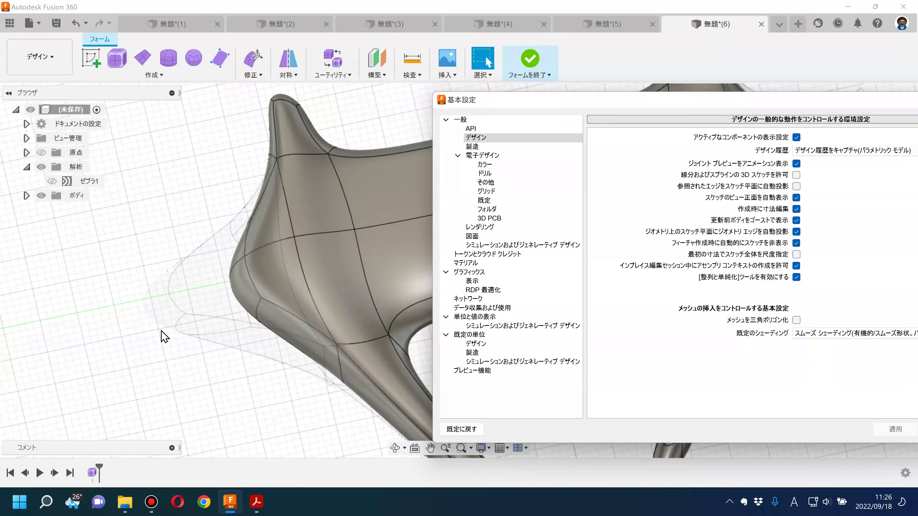
pyautogui.click(796, 220)
pyautogui.click(902, 429)
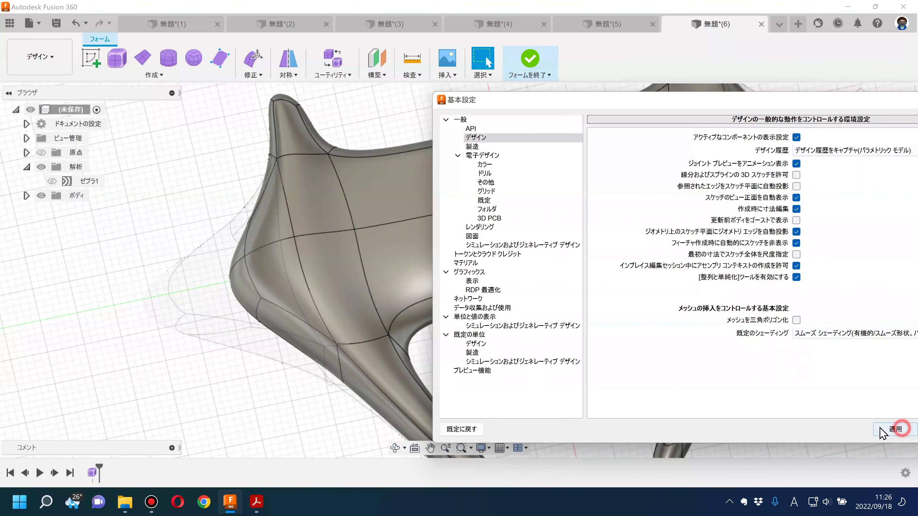
pyautogui.moveTo(513, 104); pyautogui.dragTo(168, 94)
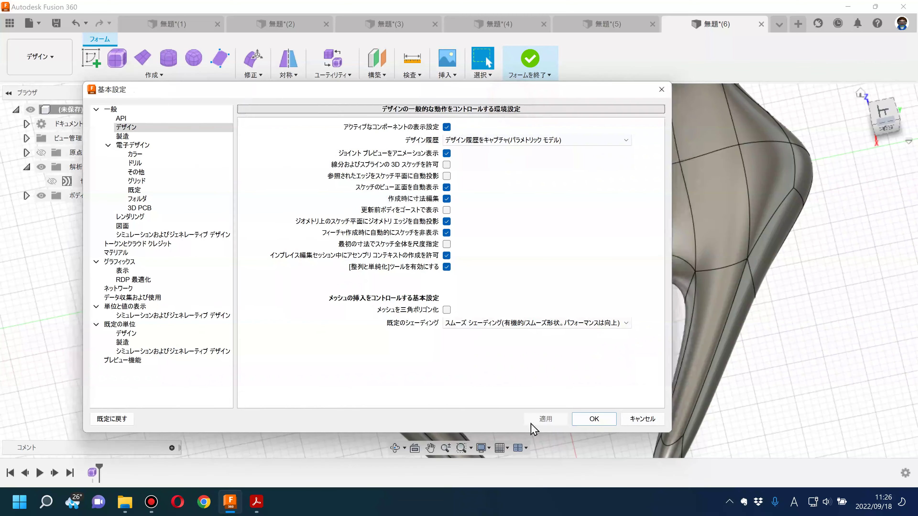
pyautogui.click(599, 419)
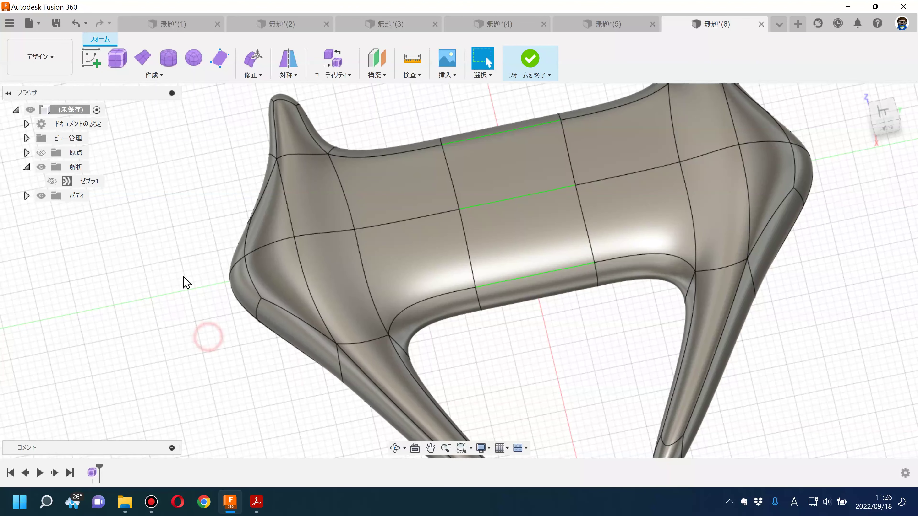
# - Back in the lecture slides, review slide 34 and advance to slide 35's golden rules
pyautogui.click(256, 502)
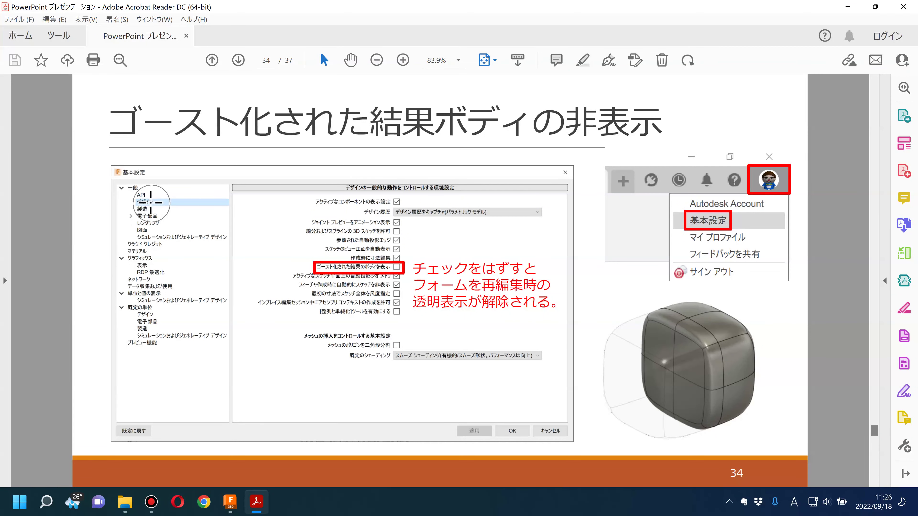
pyautogui.click(397, 272)
pyautogui.click(397, 272)
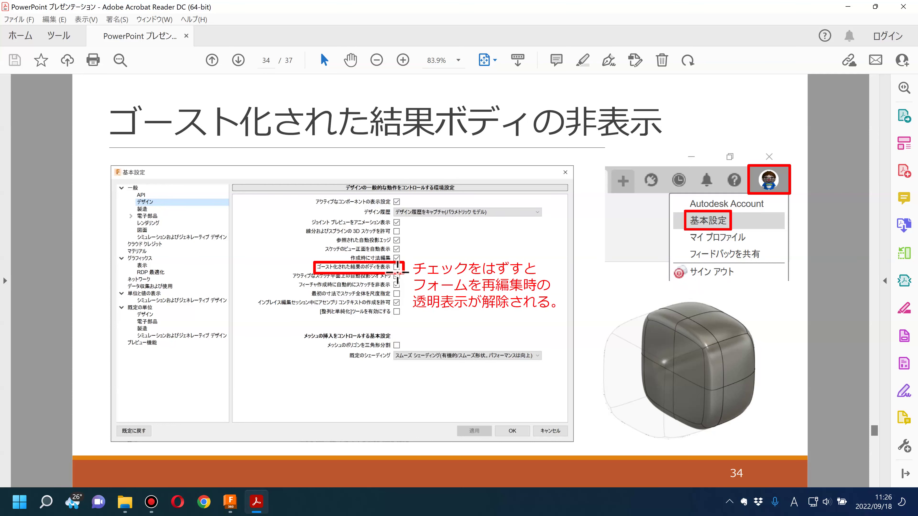
pyautogui.click(655, 389)
pyautogui.press('pagedown')
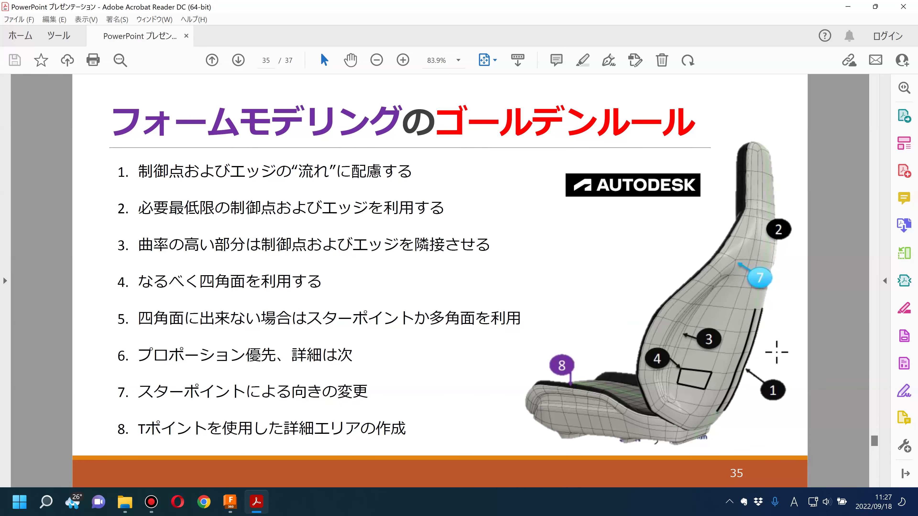
# - Scroll back and forth through the lecture pages, ending on slide 35's eight golden rules
pyautogui.scroll(1, 776, 353)
pyautogui.scroll(2, 777, 353)
pyautogui.scroll(1, 776, 352)
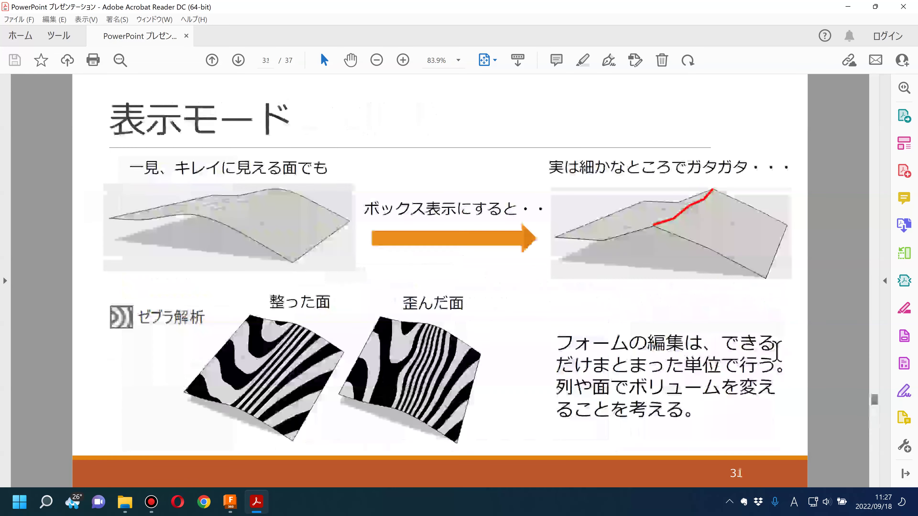
pyautogui.scroll(-1, 776, 353)
pyautogui.scroll(-1, 776, 353)
pyautogui.scroll(-1, 776, 353)
pyautogui.scroll(-1, 777, 352)
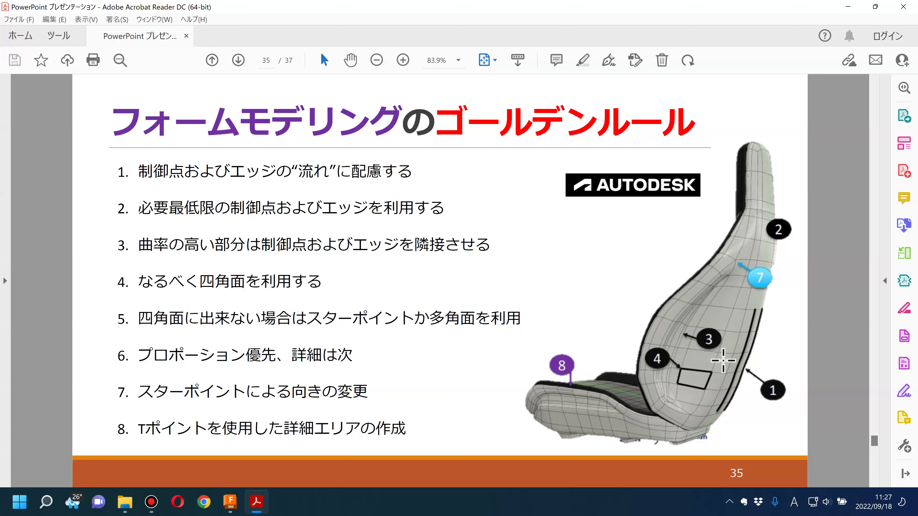
pyautogui.scroll(1, 722, 360)
pyautogui.scroll(3, 723, 361)
pyautogui.scroll(1, 722, 360)
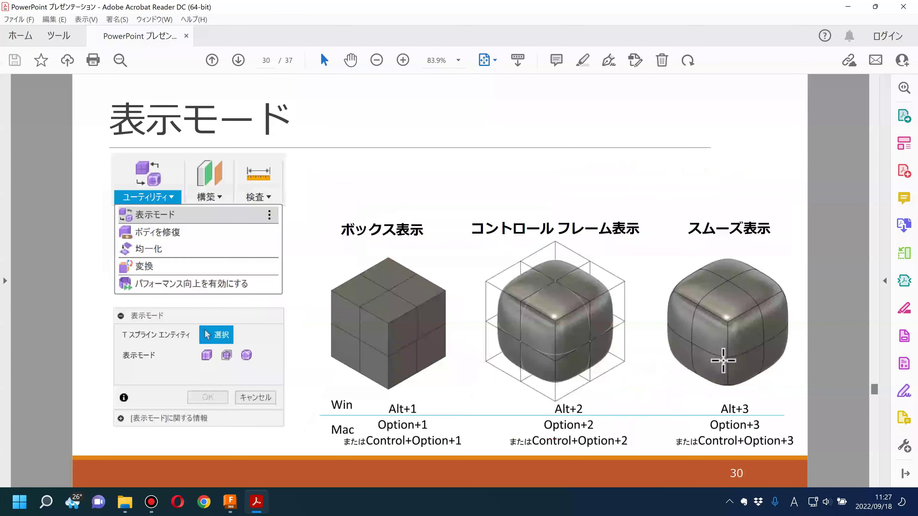
pyautogui.scroll(1, 722, 361)
pyautogui.scroll(1, 723, 360)
pyautogui.scroll(1, 723, 360)
pyautogui.scroll(1, 723, 360)
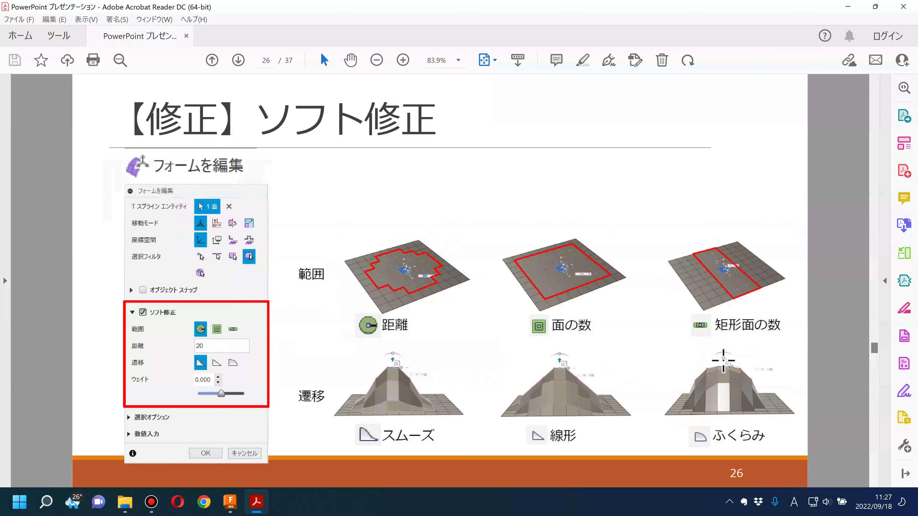
pyautogui.scroll(1, 723, 360)
pyautogui.scroll(1, 722, 360)
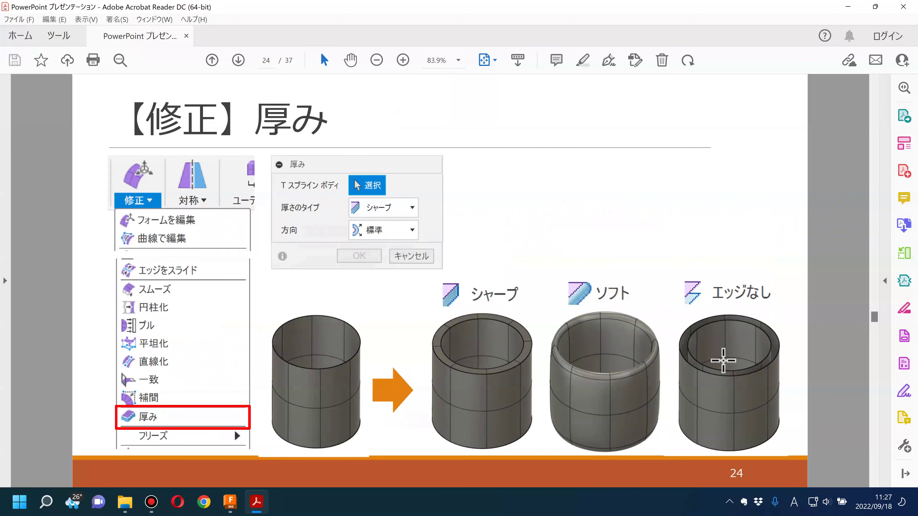
pyautogui.scroll(1, 723, 360)
pyautogui.scroll(1, 723, 360)
pyautogui.scroll(1, 723, 360)
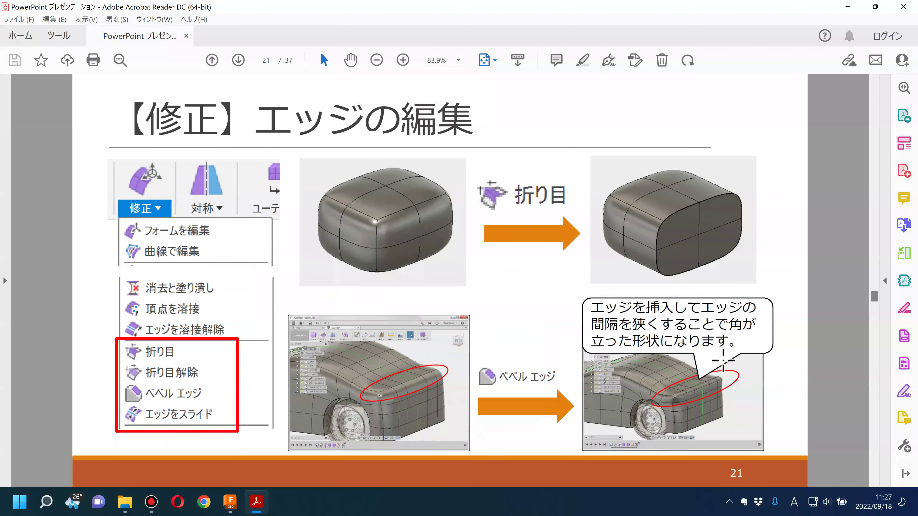
pyautogui.scroll(1, 723, 361)
pyautogui.scroll(1, 723, 360)
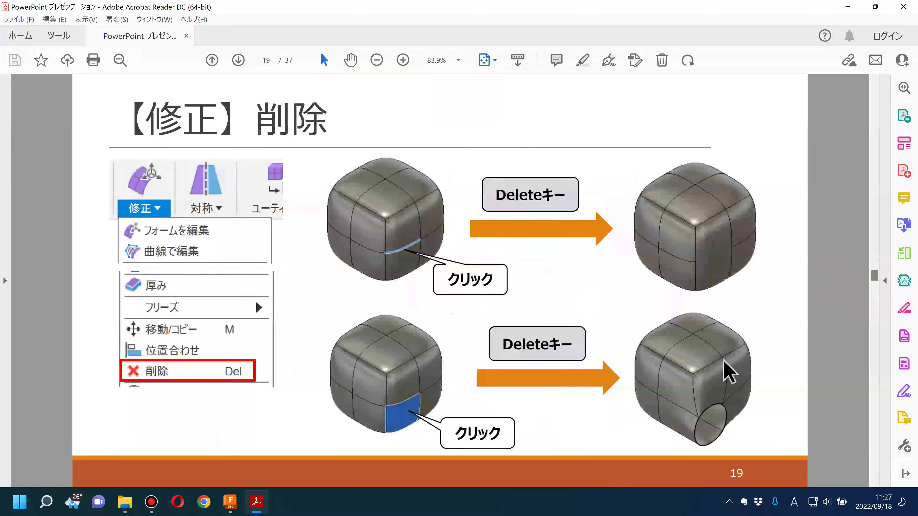
pyautogui.scroll(1, 724, 361)
pyautogui.scroll(-3, 723, 360)
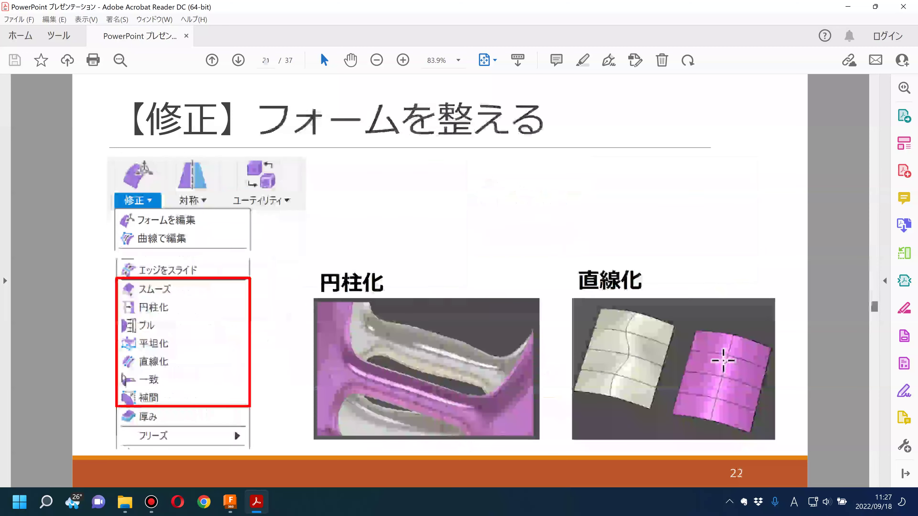
pyautogui.scroll(-1, 723, 361)
pyautogui.scroll(-3, 723, 360)
pyautogui.scroll(-2, 723, 360)
pyautogui.scroll(-1, 723, 361)
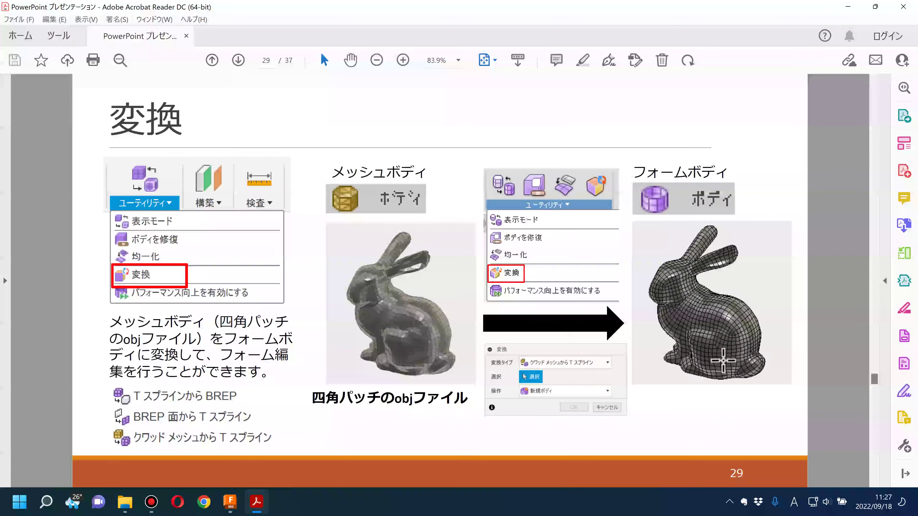
pyautogui.scroll(-2, 723, 360)
pyautogui.scroll(-1, 723, 360)
pyautogui.scroll(-1, 723, 360)
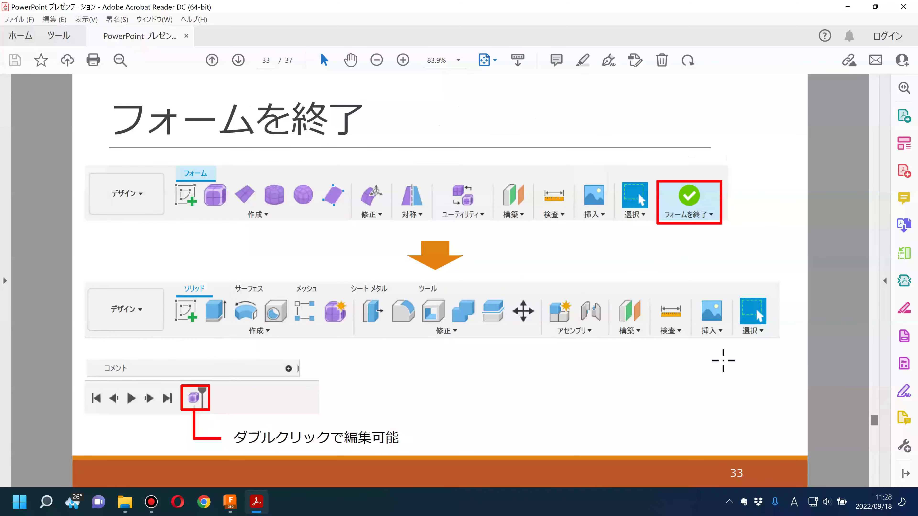
pyautogui.scroll(-1, 723, 360)
pyautogui.scroll(-1, 724, 362)
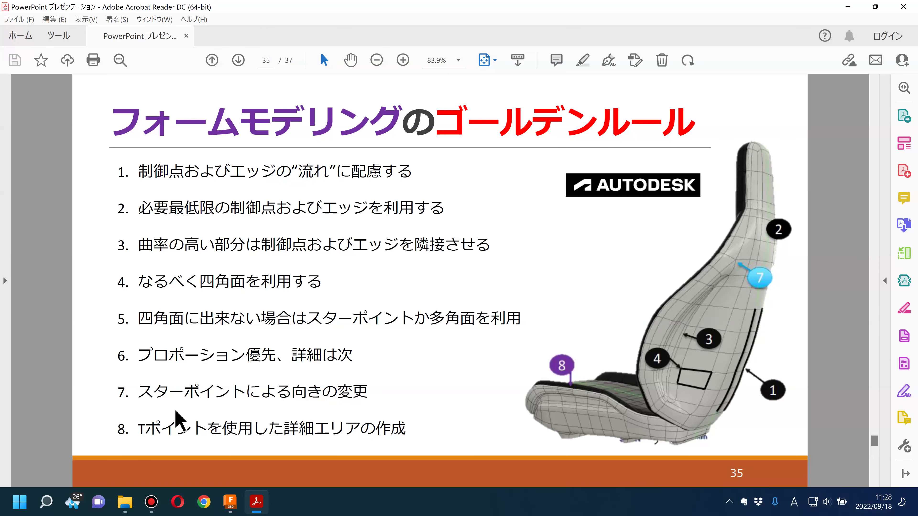
# - Highlight the rule 7 text about star points on slide 35
pyautogui.click(142, 393)
pyautogui.moveTo(142, 394); pyautogui.dragTo(369, 392)
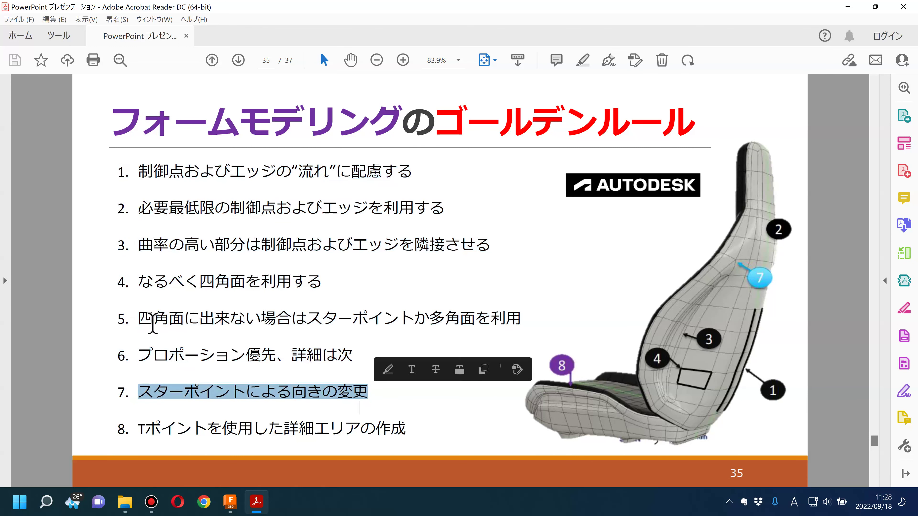
pyautogui.click(52, 368)
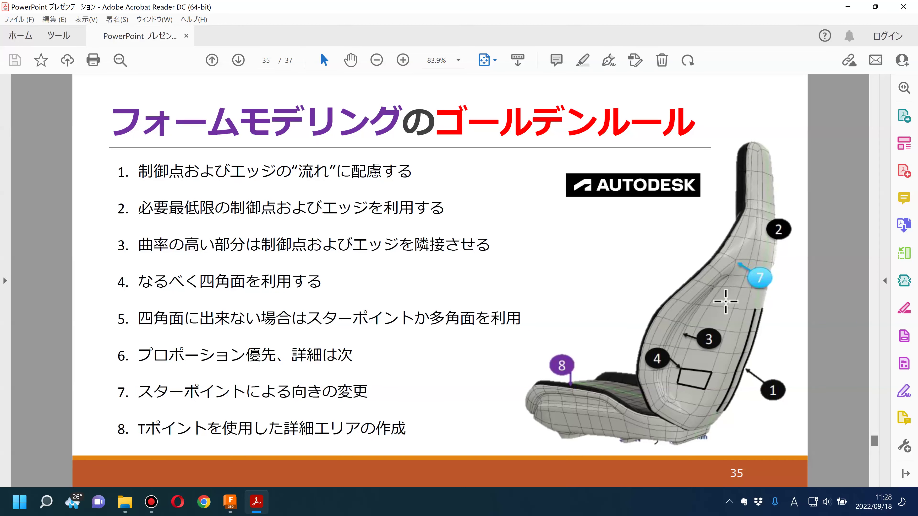
# - Point out marker 7 on the seat image, then move on to slide 36
pyautogui.moveTo(717, 242); pyautogui.dragTo(762, 271)
pyautogui.click(838, 351)
pyautogui.click(726, 260)
pyautogui.moveTo(682, 293); pyautogui.dragTo(682, 318)
pyautogui.click(815, 287)
pyautogui.scroll(-1, 581, 397)
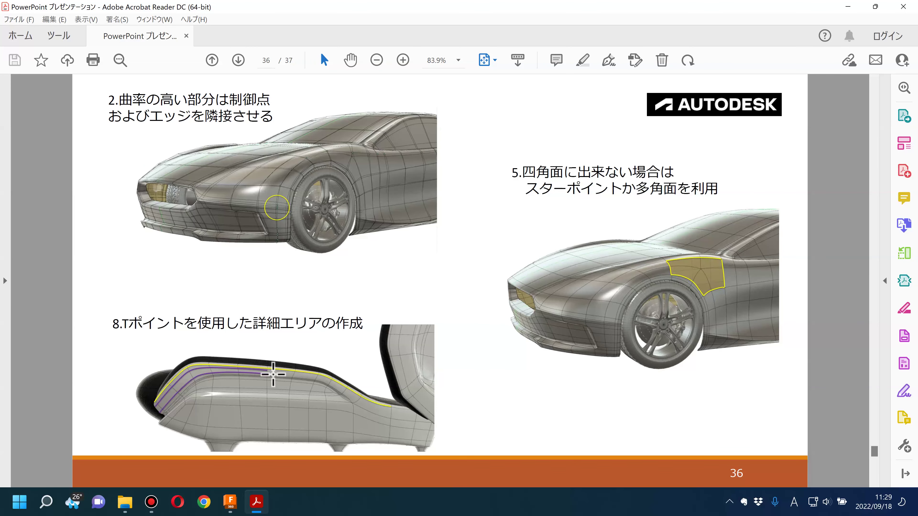
pyautogui.click(230, 502)
# - Use Insert Point on two neighbouring edges to create a new edge splitting the face
pyautogui.click(252, 74)
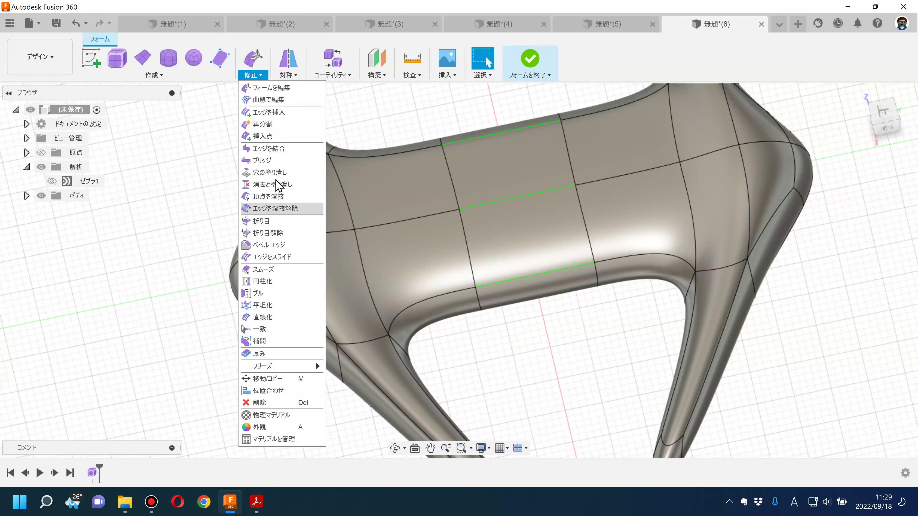
pyautogui.click(272, 137)
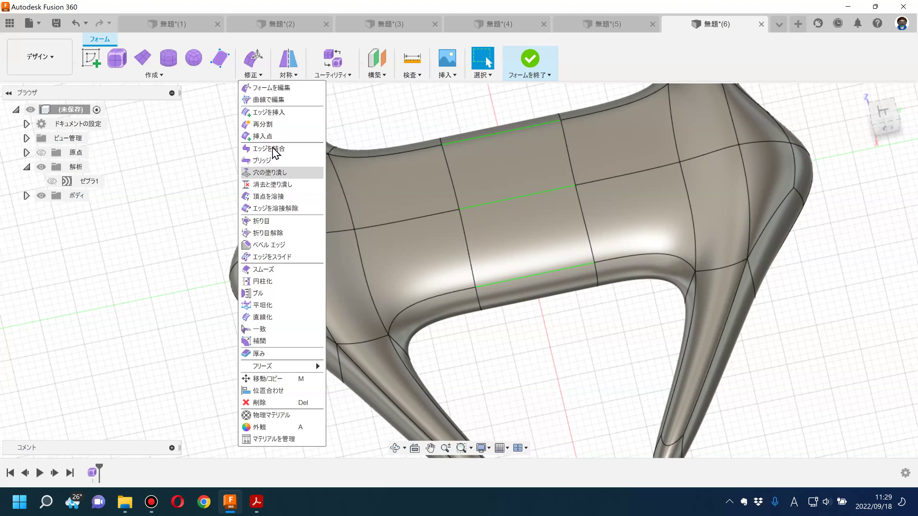
pyautogui.click(275, 136)
pyautogui.click(467, 249)
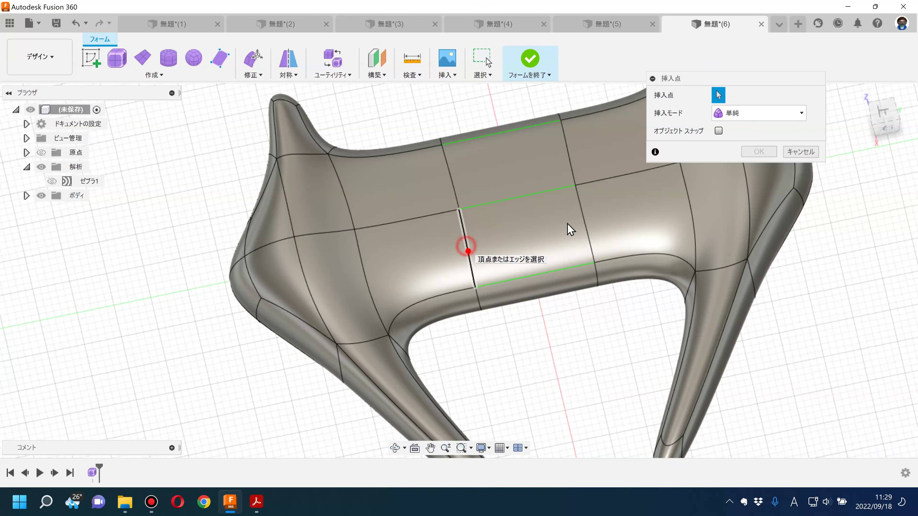
pyautogui.click(585, 228)
pyautogui.click(759, 152)
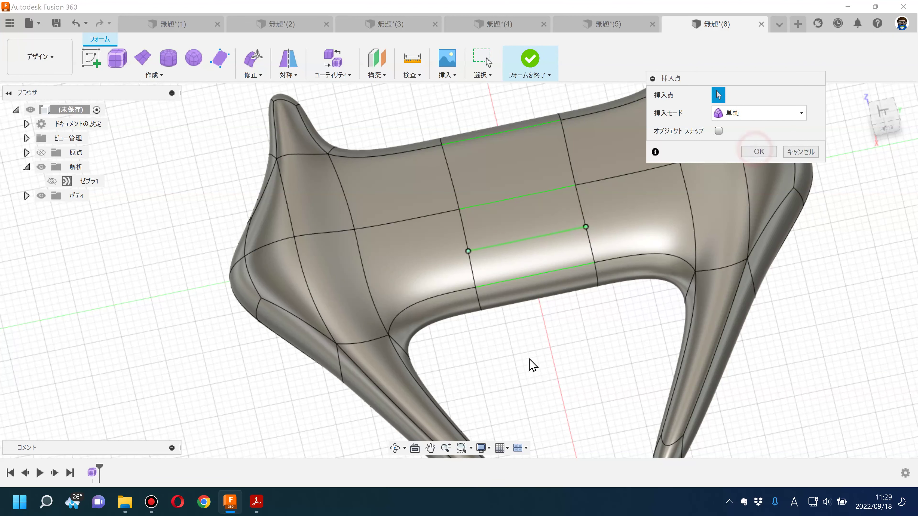
# - Select the new edge together with its neighbouring edge
pyautogui.click(471, 266)
pyautogui.click(488, 248)
pyautogui.scroll(2, 518, 339)
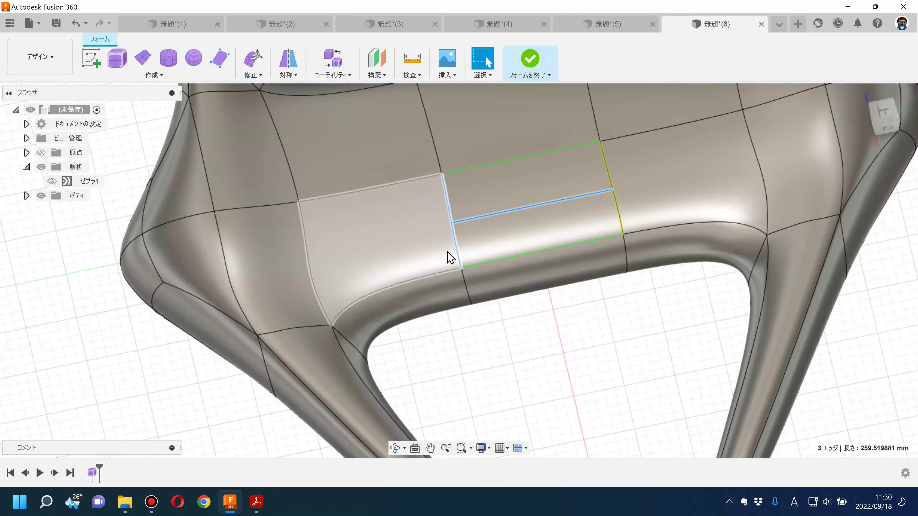
pyautogui.click(257, 504)
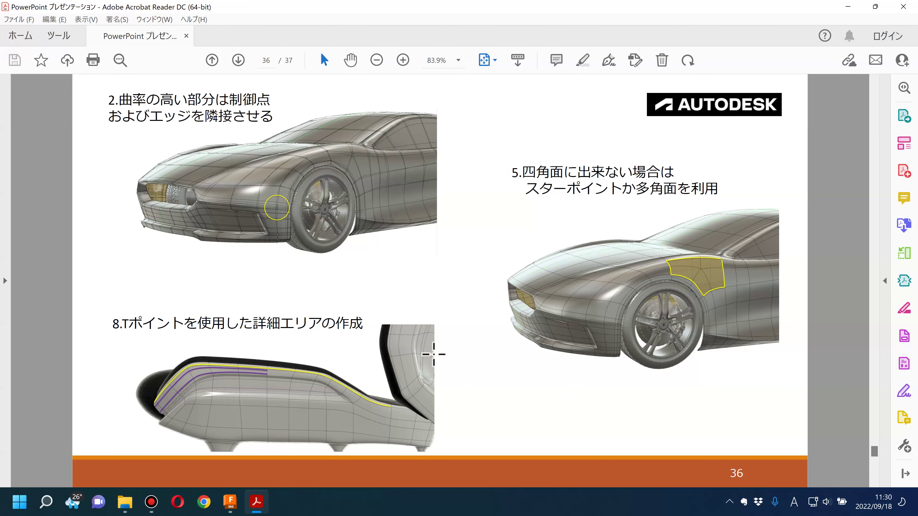
# - Highlight the rule 5 heading on slide 36, then page to slide 37 on pinning commands
pyautogui.moveTo(520, 179); pyautogui.dragTo(727, 209)
pyautogui.click(715, 296)
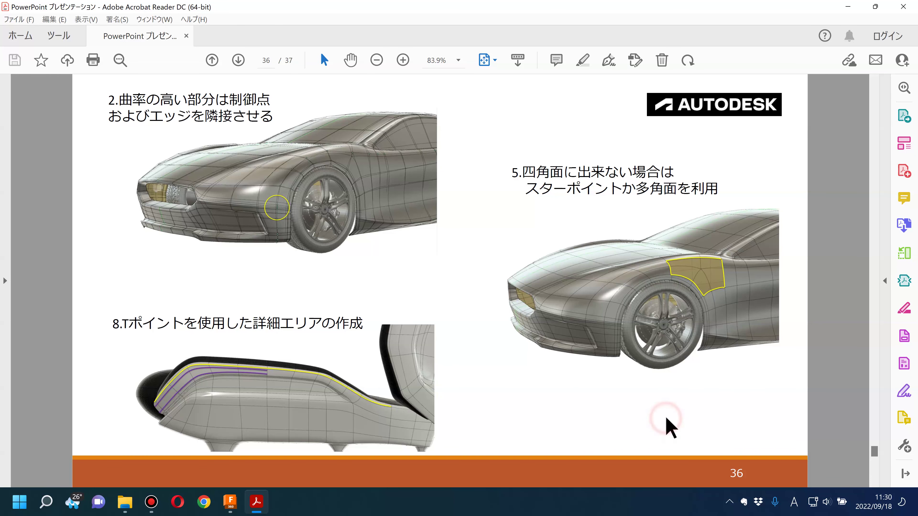
pyautogui.scroll(1, 667, 427)
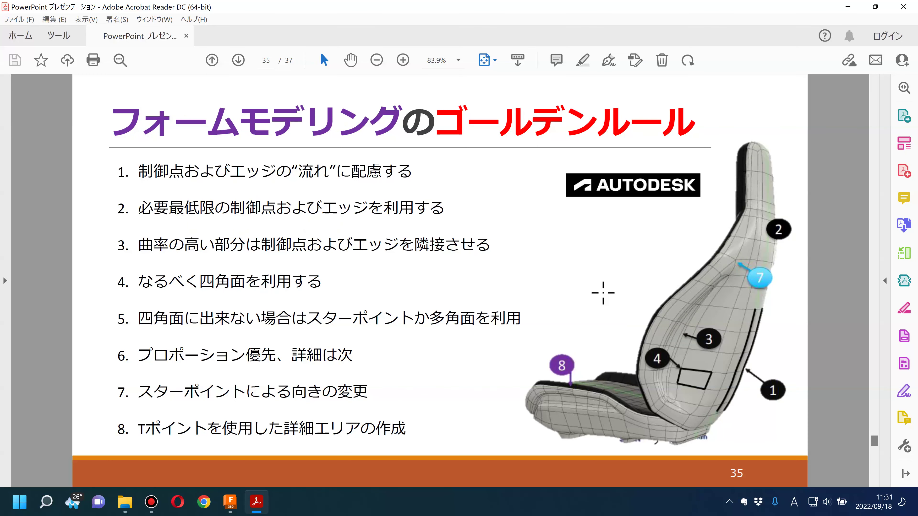
pyautogui.press('Right')
pyautogui.press('Right')
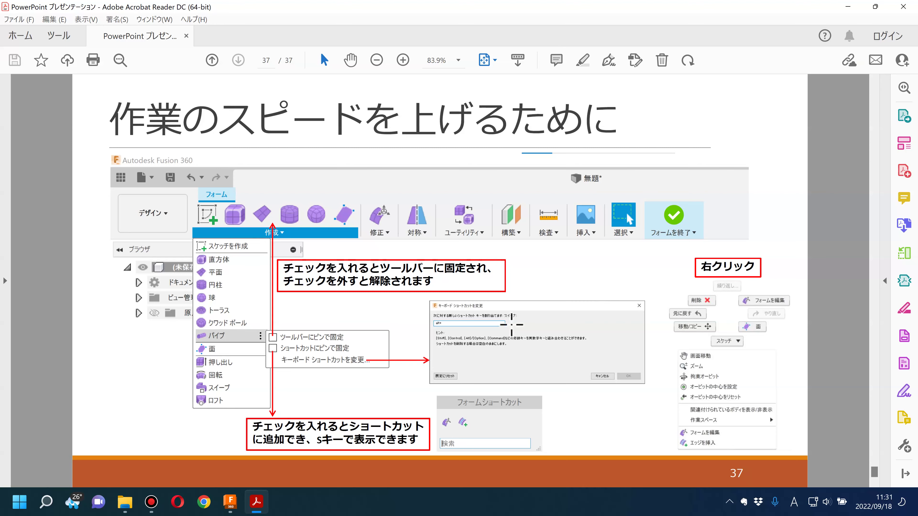
# - Pin the Modify > Insert Edge command to the toolbar
pyautogui.click(231, 501)
pyautogui.moveTo(203, 130); pyautogui.dragTo(420, 164, button='middle')
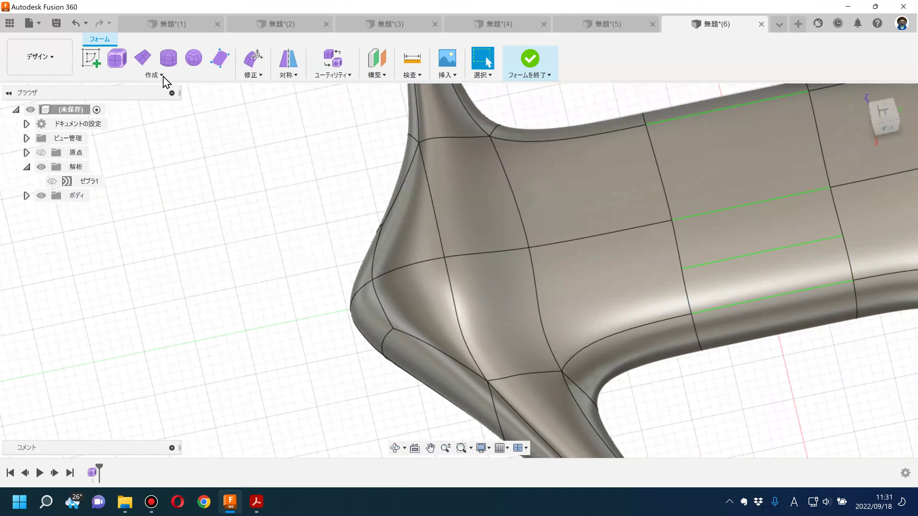
pyautogui.click(255, 76)
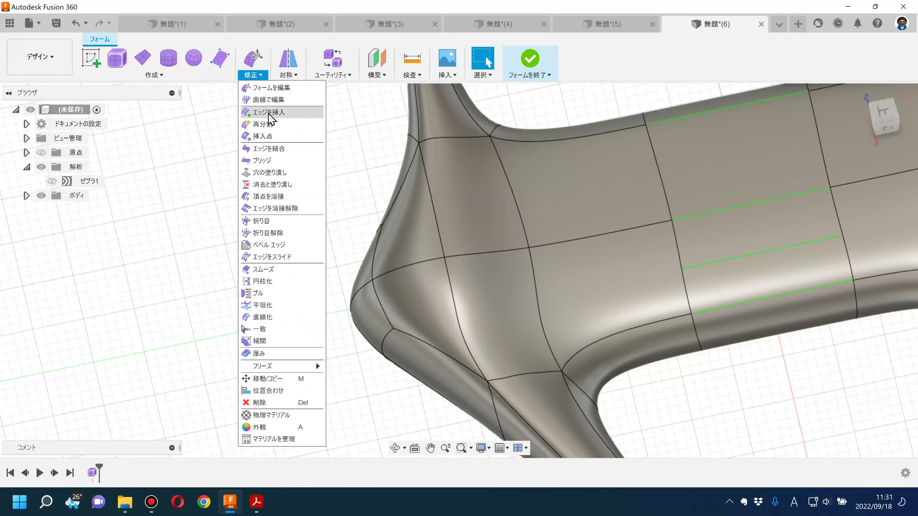
pyautogui.click(317, 113)
pyautogui.click(329, 114)
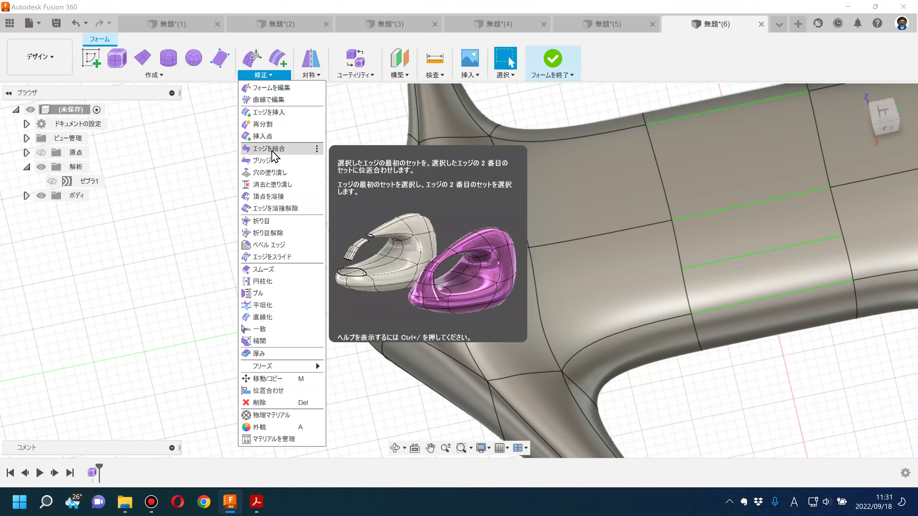
# - Pin Join Edge to shortcuts and check the S form shortcut box
pyautogui.click(317, 148)
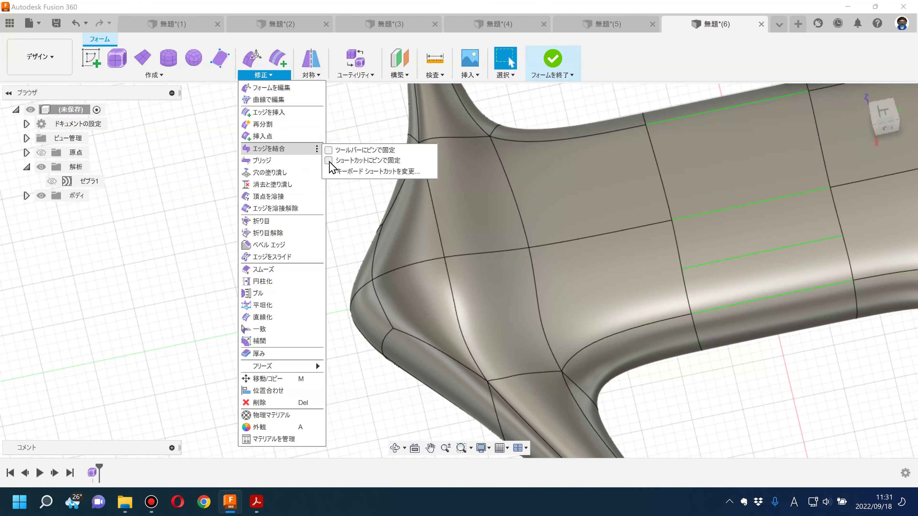
pyautogui.click(160, 245)
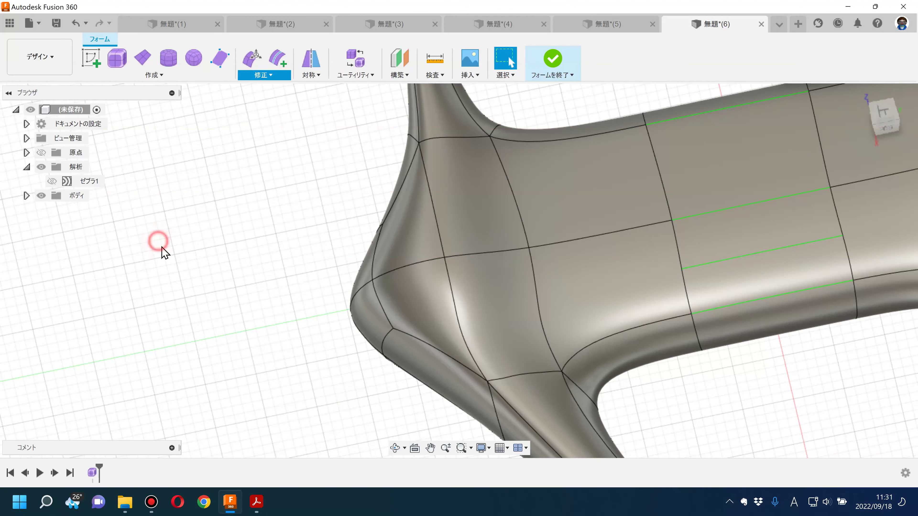
pyautogui.press('s')
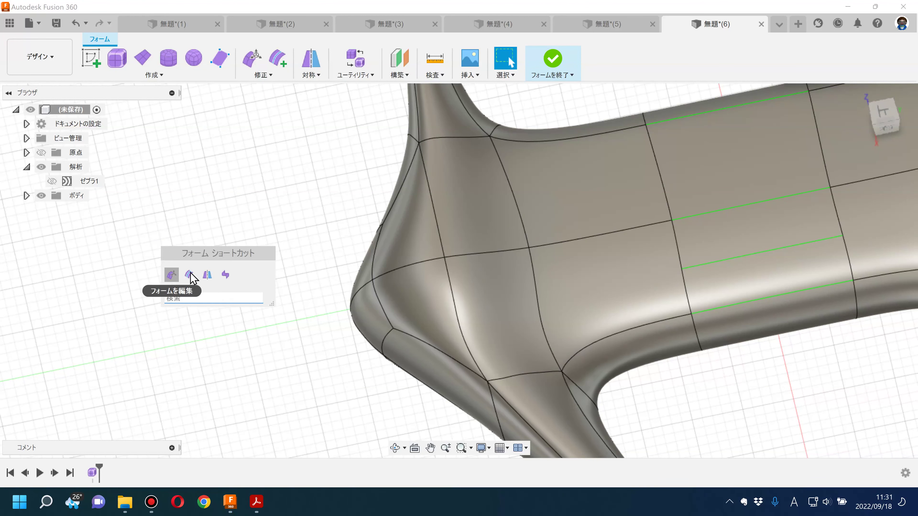
pyautogui.click(253, 199)
pyautogui.press('s')
pyautogui.click(232, 342)
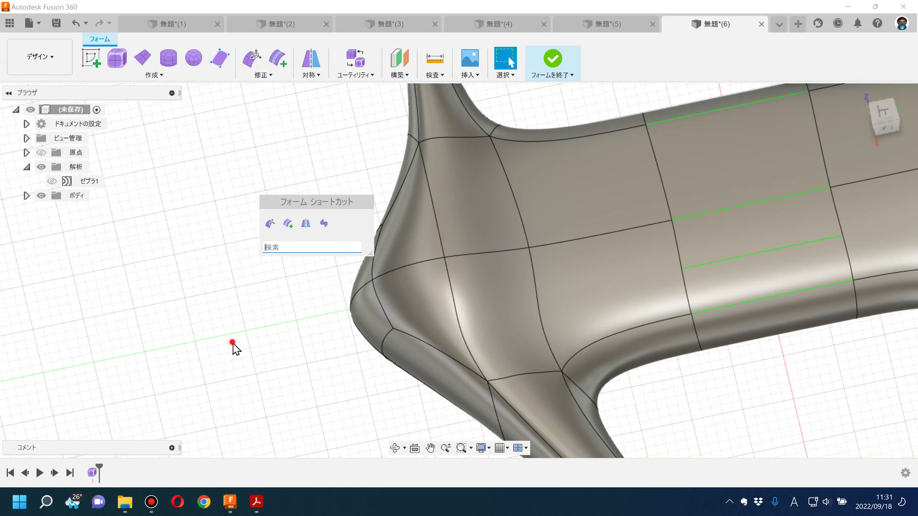
# - Open the keyboard shortcut settings for Join Edge and cancel without assigning one
pyautogui.click(269, 77)
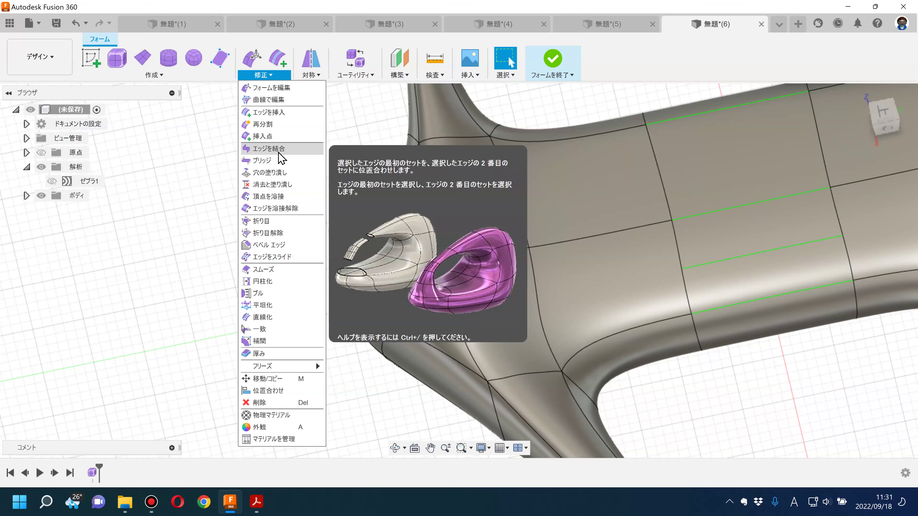
pyautogui.click(317, 150)
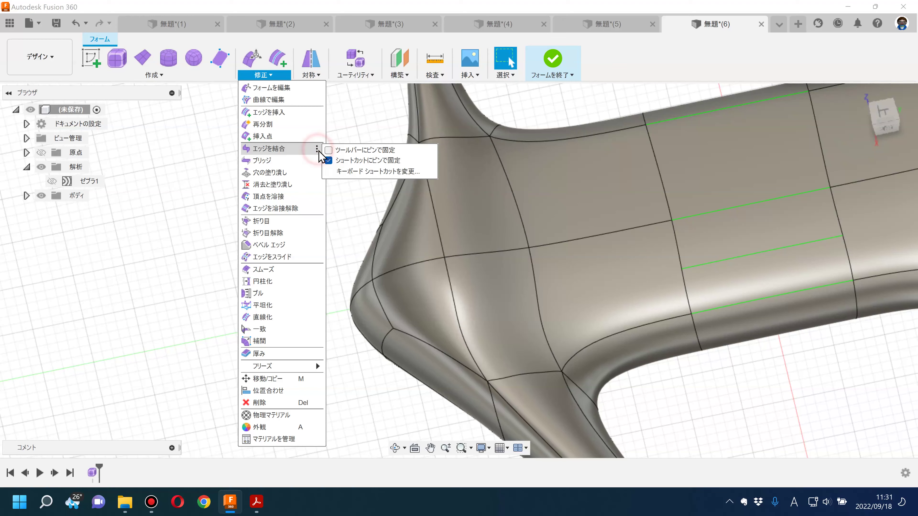
pyautogui.click(369, 172)
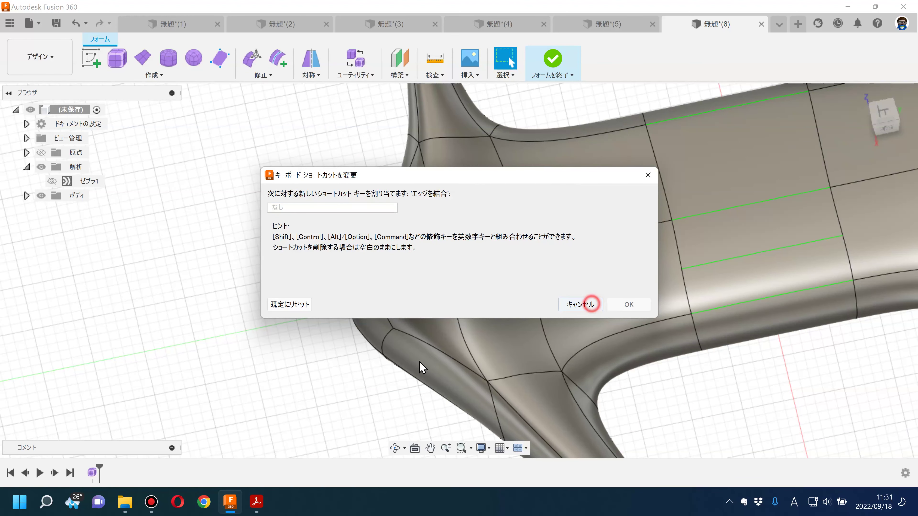
pyautogui.click(593, 306)
pyautogui.click(257, 503)
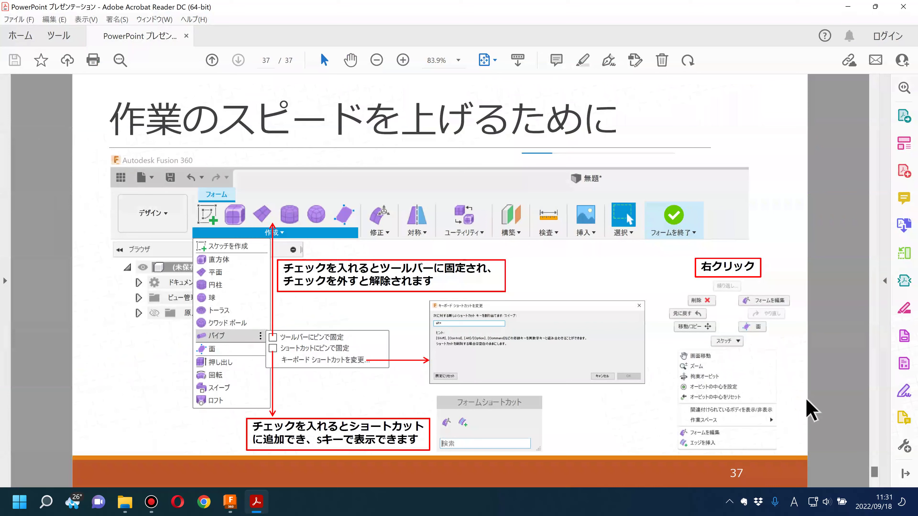
# - Jump to the start of the lecture PDF, skim the early pages, and return to slide 1
pyautogui.moveTo(874, 472); pyautogui.dragTo(874, 89)
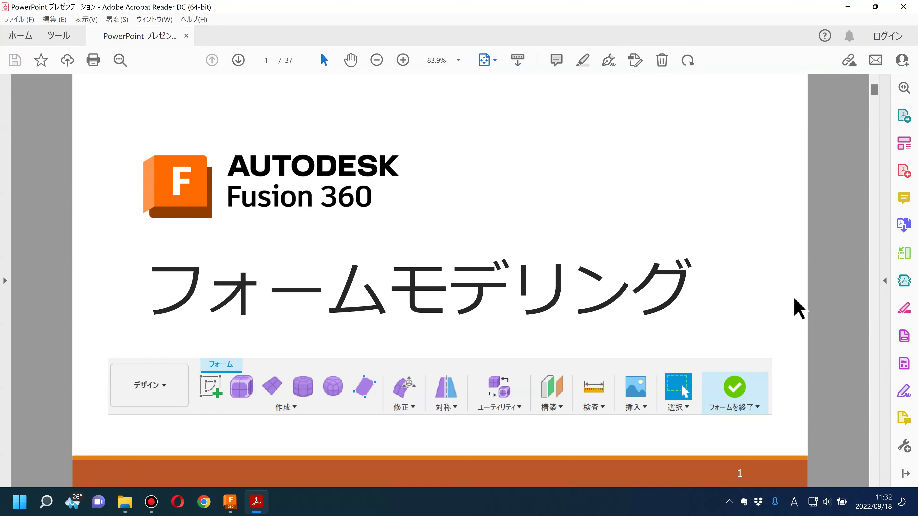
pyautogui.scroll(-1, 797, 307)
pyautogui.scroll(-1, 797, 308)
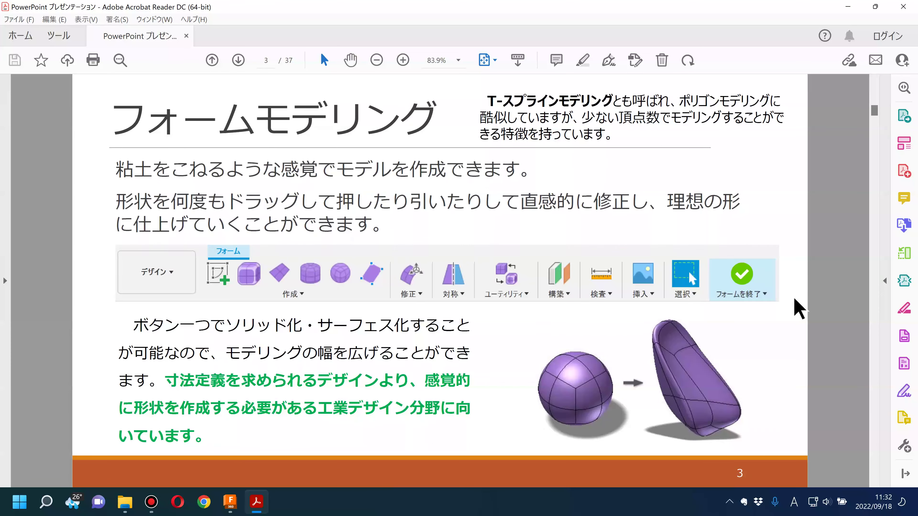
pyautogui.scroll(-1, 797, 307)
pyautogui.scroll(-1, 798, 308)
pyautogui.scroll(-1, 797, 308)
pyautogui.scroll(-1, 797, 308)
pyautogui.scroll(1, 797, 308)
pyautogui.scroll(1, 798, 309)
pyautogui.scroll(1, 798, 309)
pyautogui.scroll(2, 798, 308)
pyautogui.scroll(1, 797, 308)
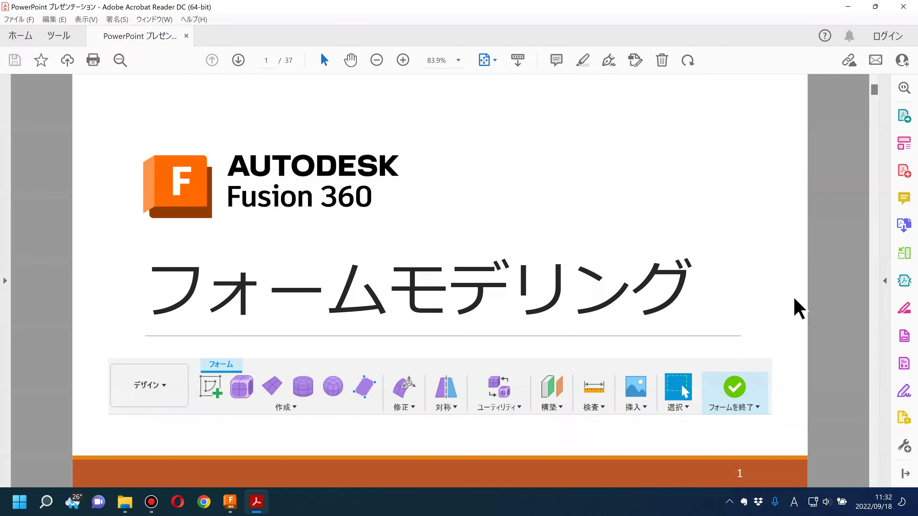